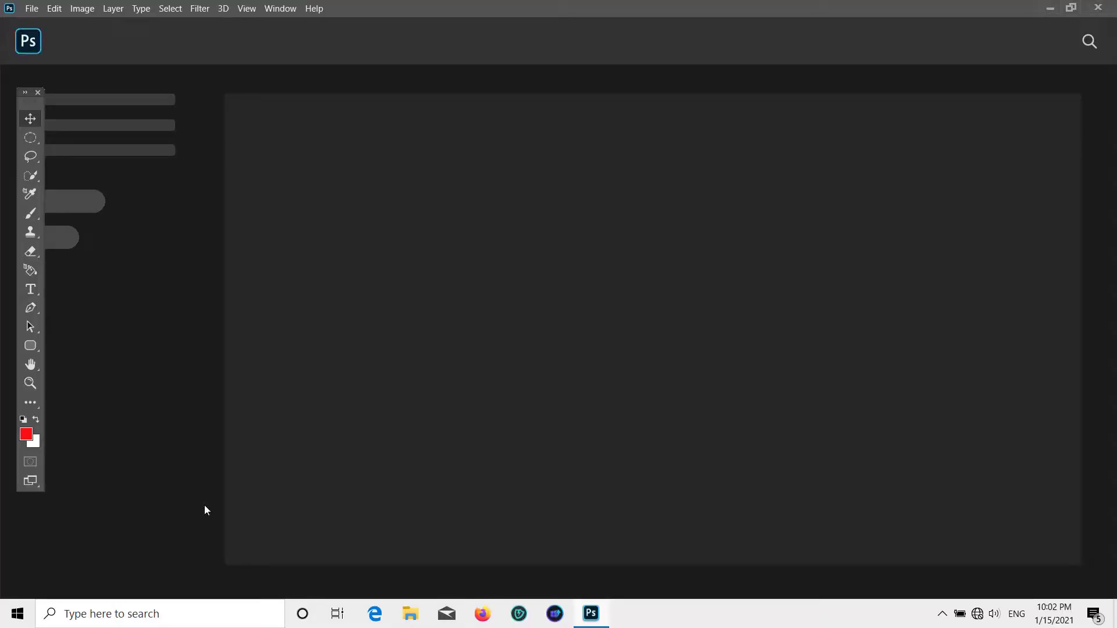
- Create a new white A4 portrait document, 2480 x 3508 px at 300 ppi, with inch units
click(31, 8)
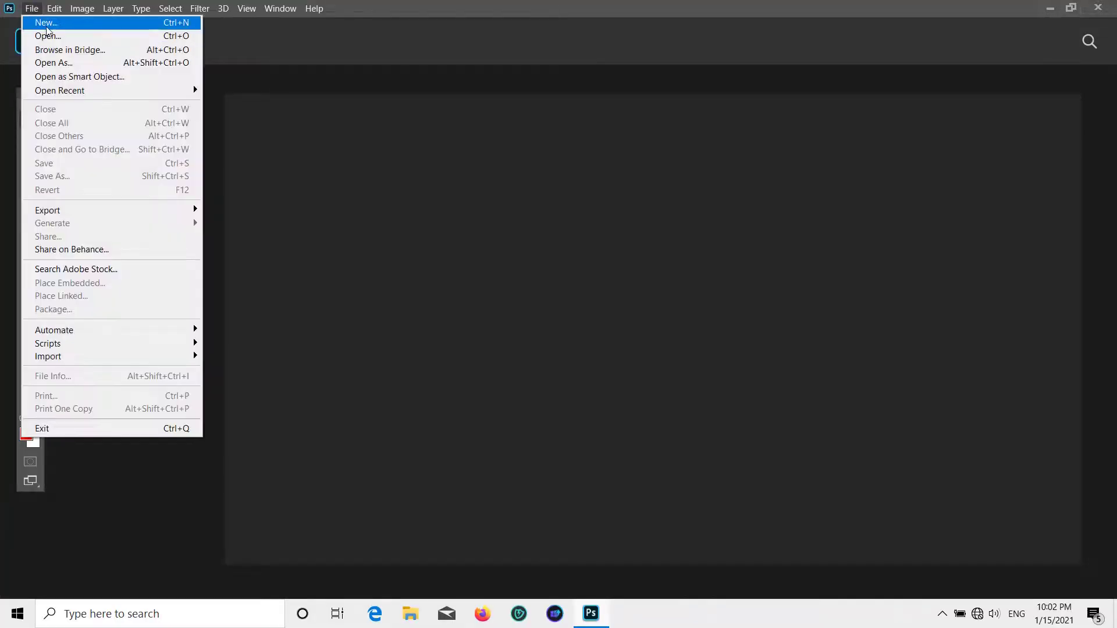
click(35, 21)
click(462, 419)
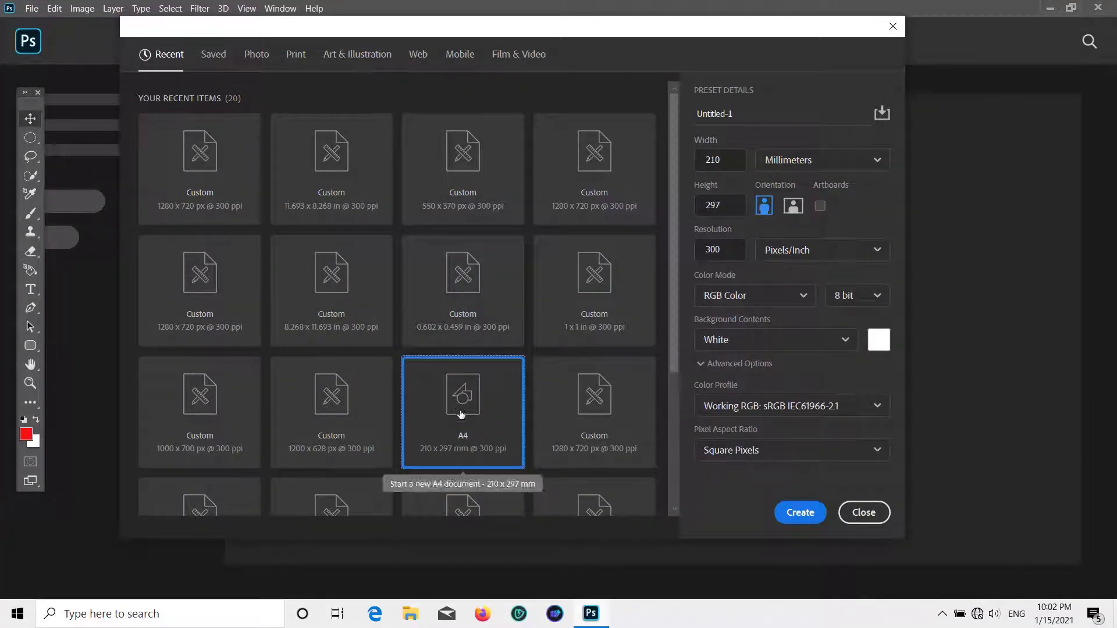
click(820, 159)
click(789, 218)
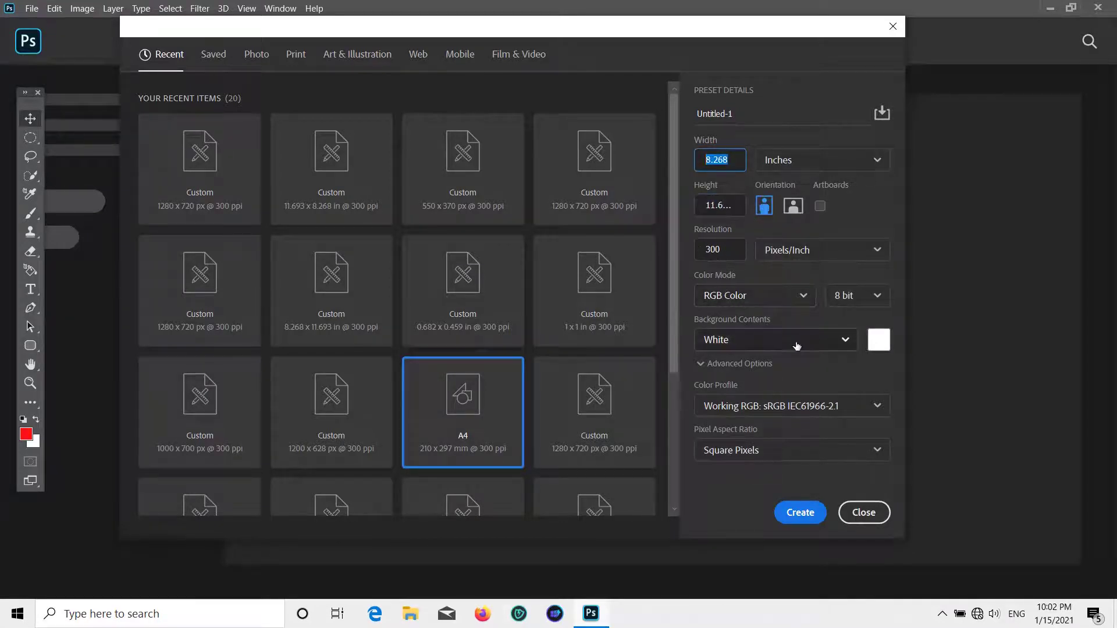
click(794, 512)
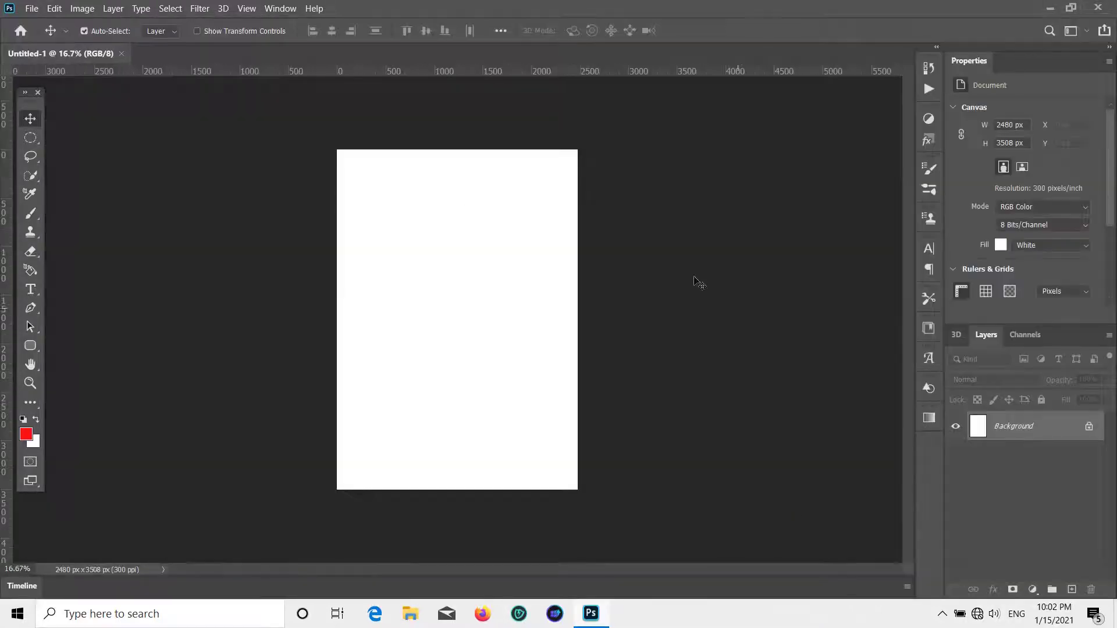
- Draw a rectangle shape covering the whole page with the Rectangle Tool
scroll(541, 289, up, 1)
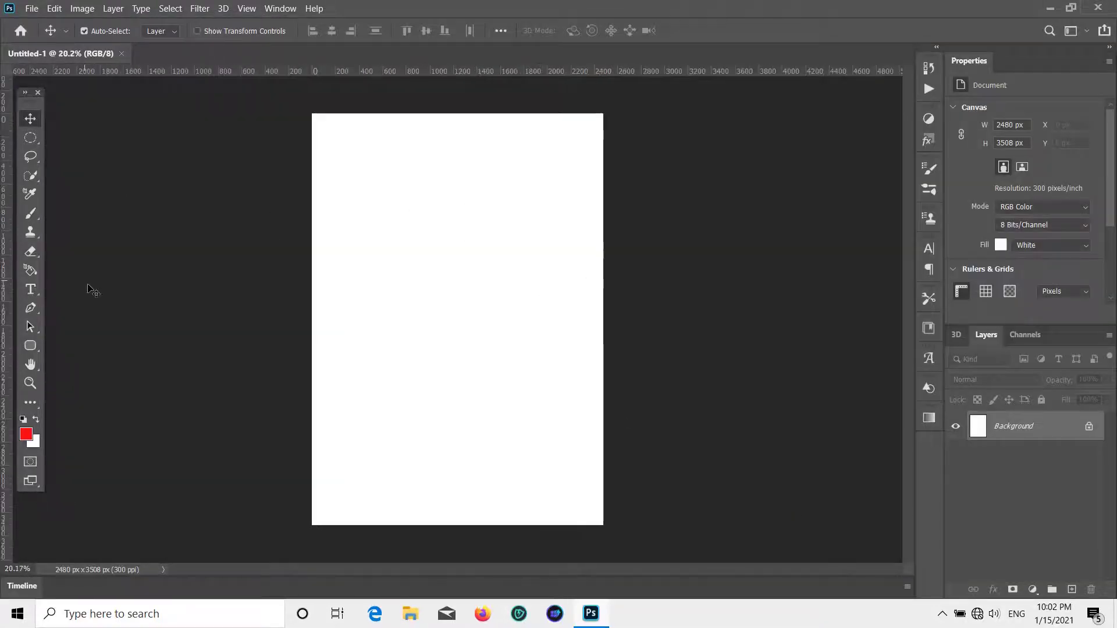
click(30, 308)
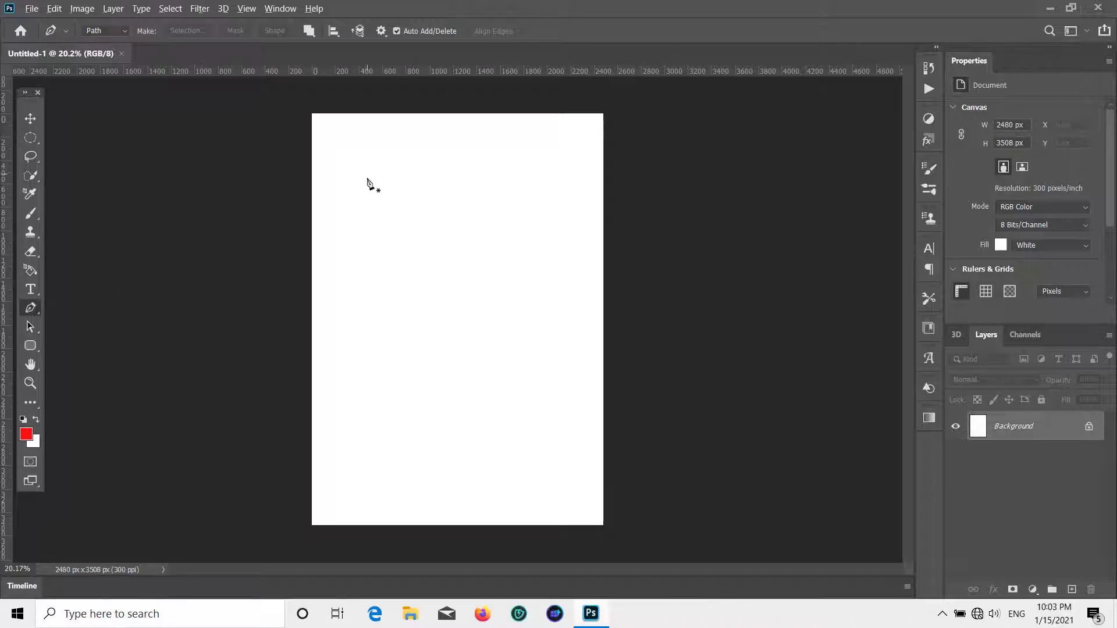
scroll(367, 184, up, 6)
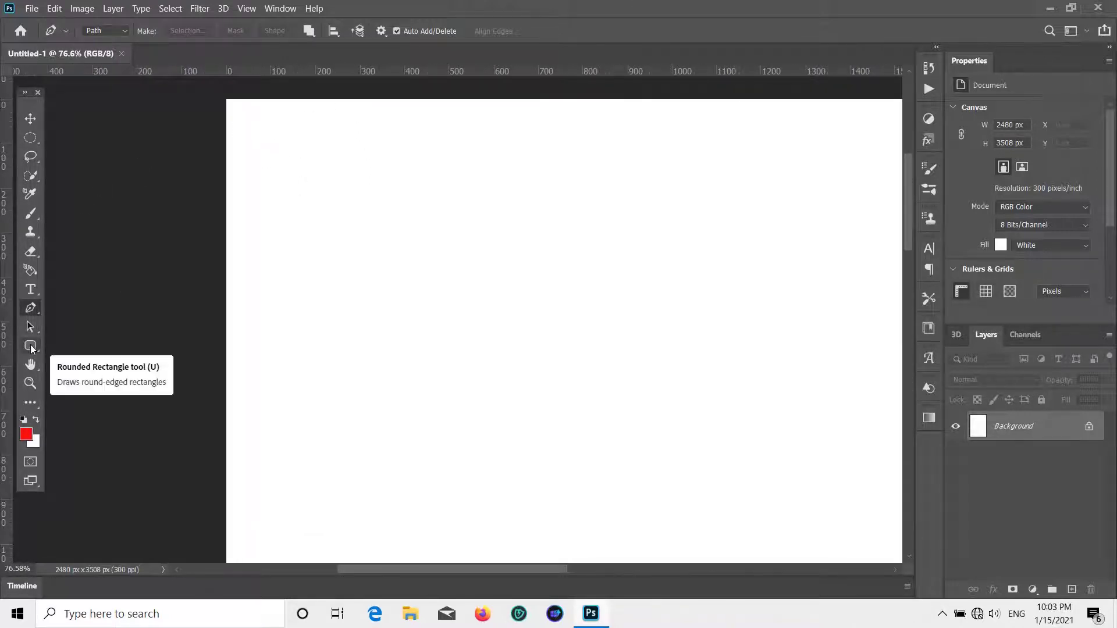
drag(30, 345, 81, 343)
scroll(215, 308, down, 2)
scroll(215, 307, down, 3)
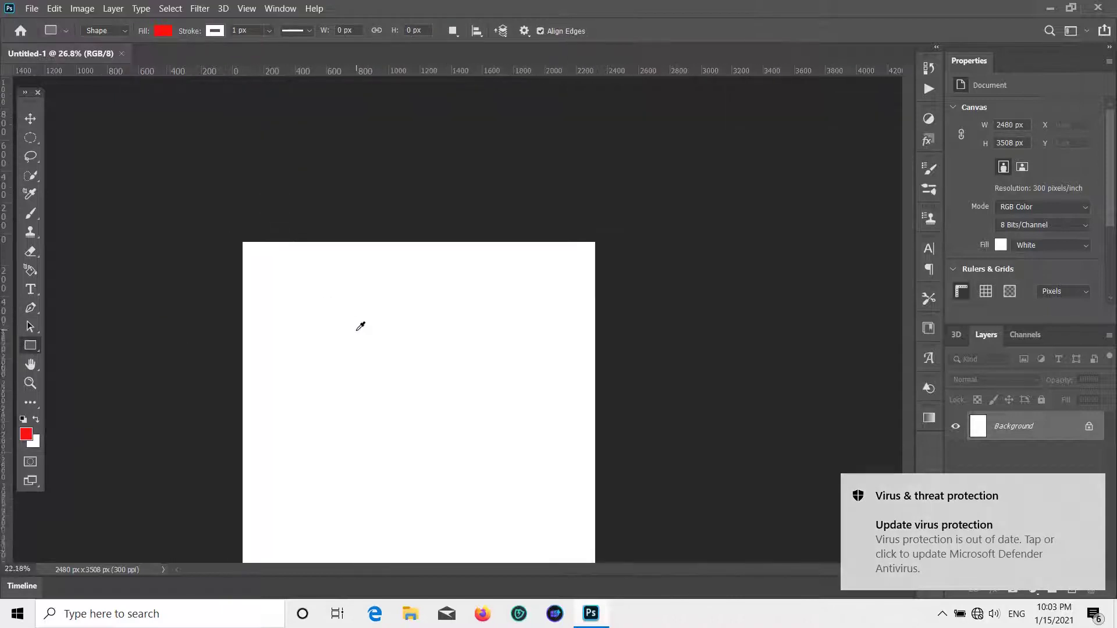
drag(334, 144, 582, 494)
- Set the Rectangle 1 shape's fill colour to white
click(961, 152)
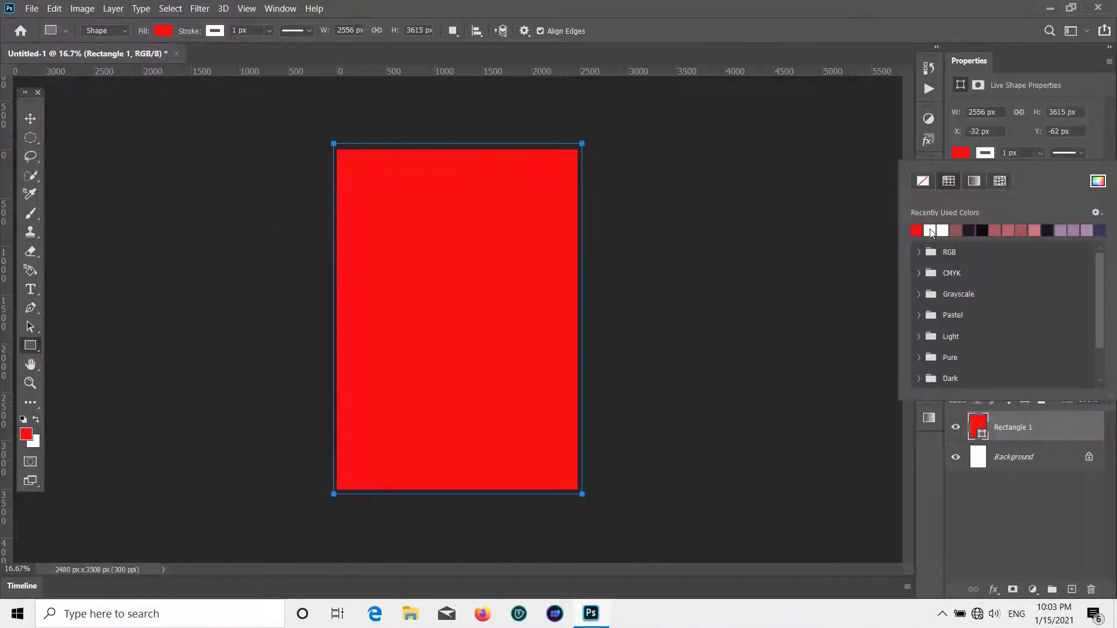
click(925, 229)
click(967, 154)
click(967, 154)
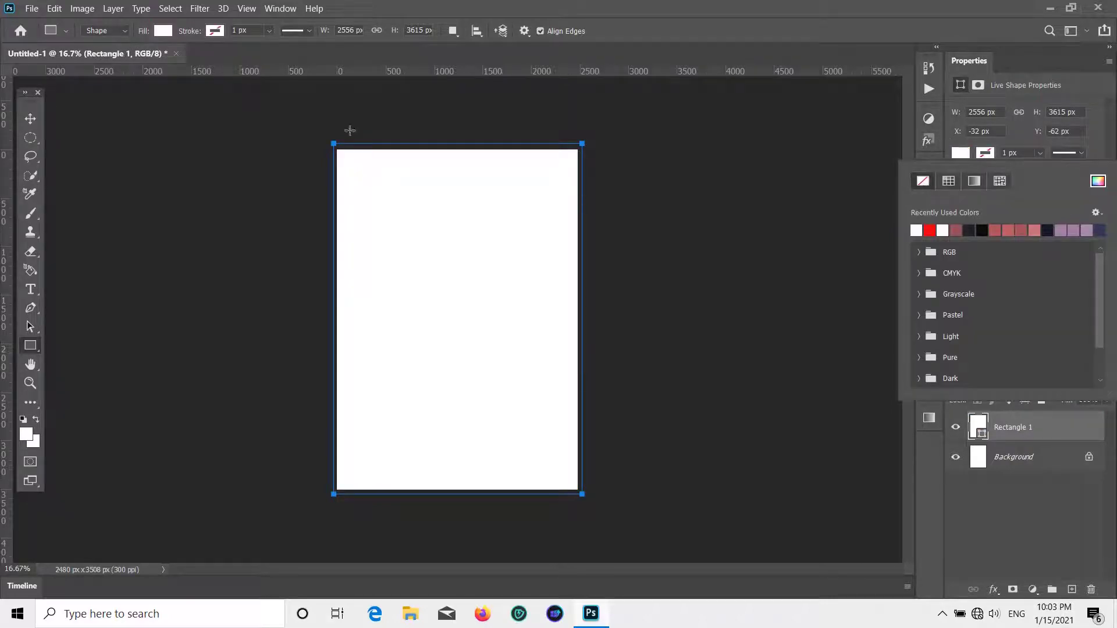
click(31, 119)
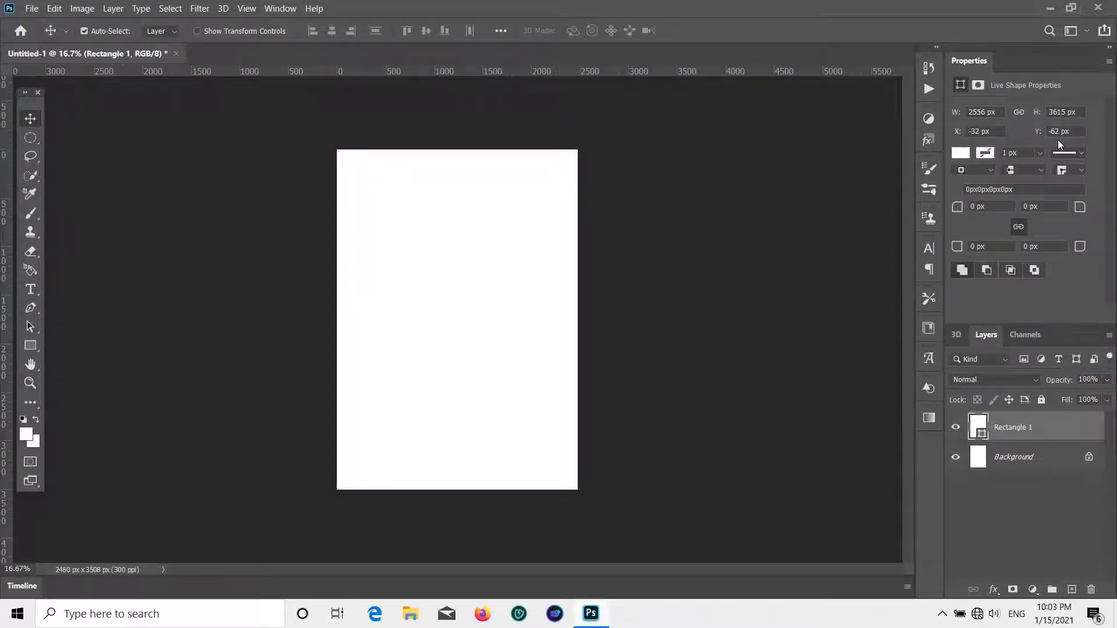
click(962, 153)
click(931, 228)
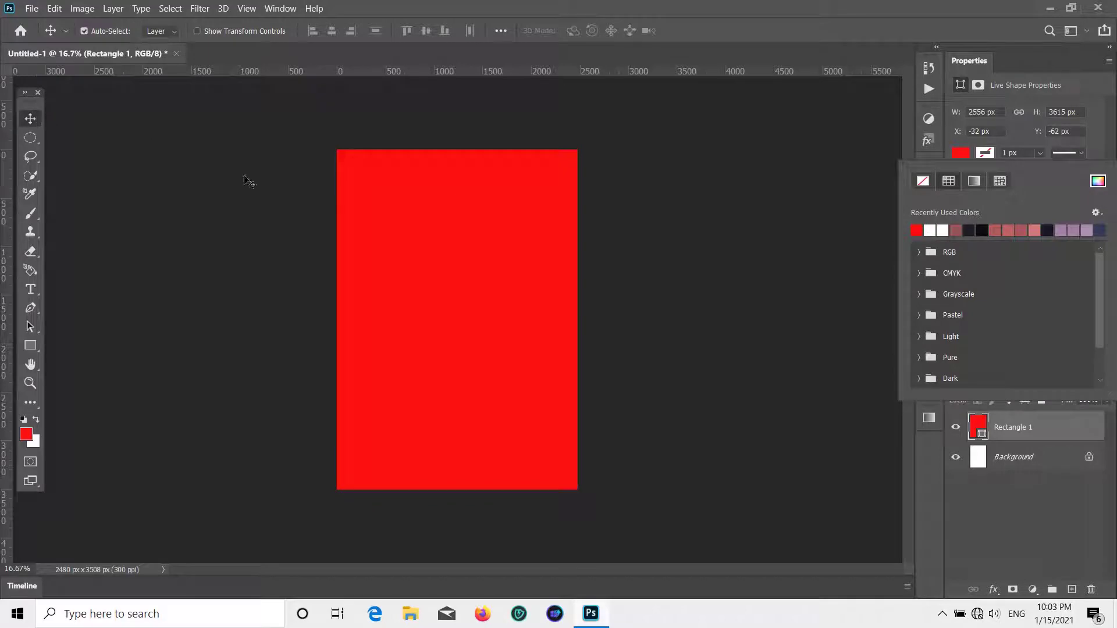
click(929, 230)
click(39, 124)
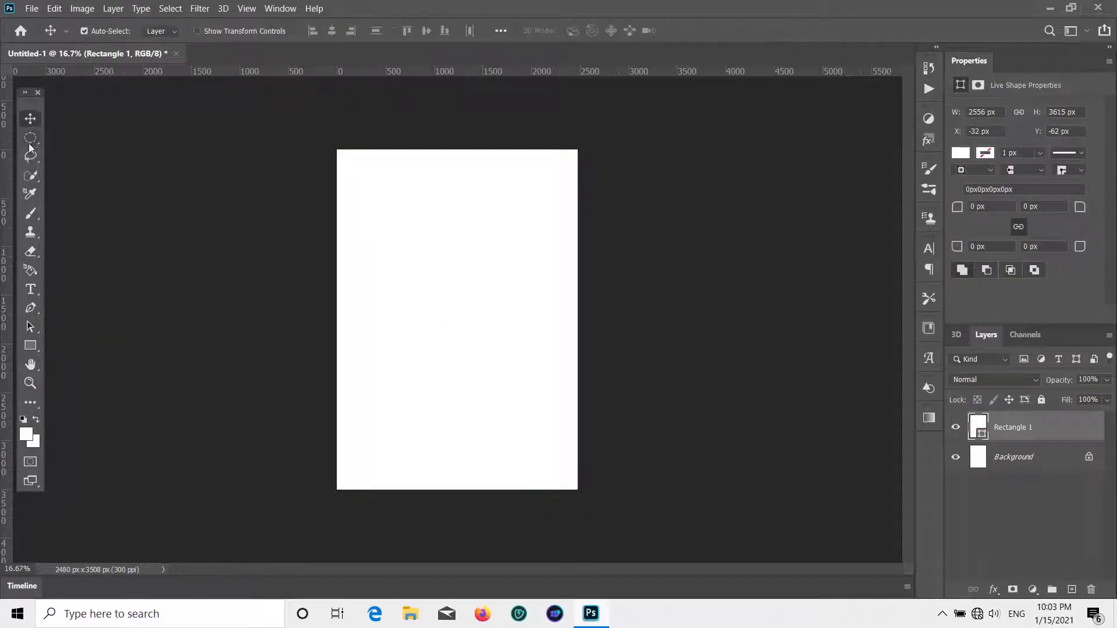
click(35, 312)
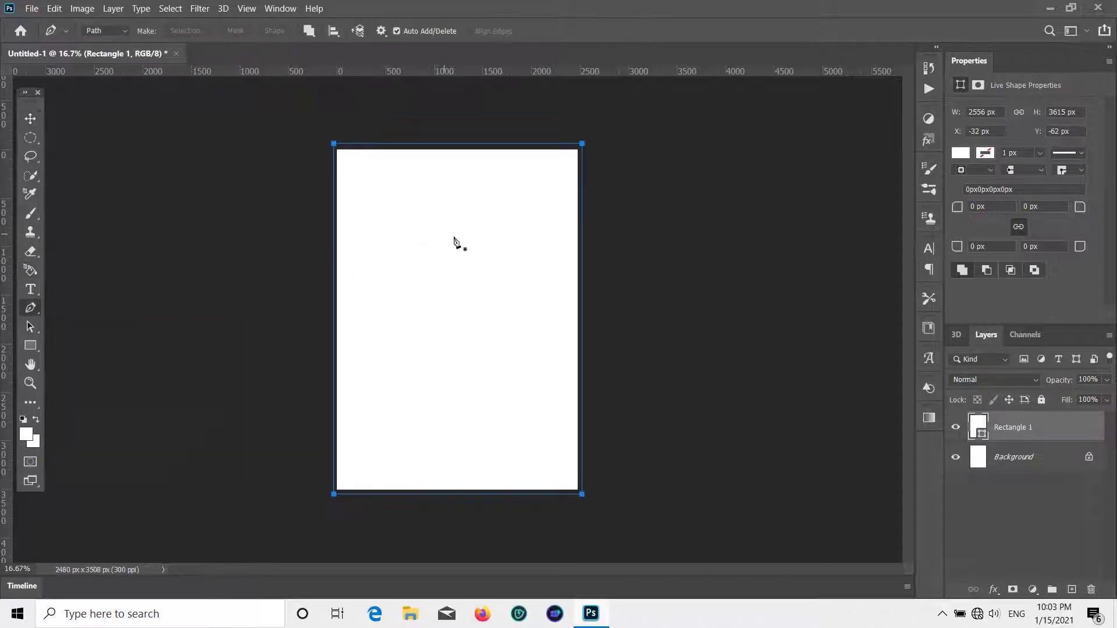
- Add a new empty Layer 1 and start a zigzag pen path along the top-left edge
click(1018, 505)
click(1072, 589)
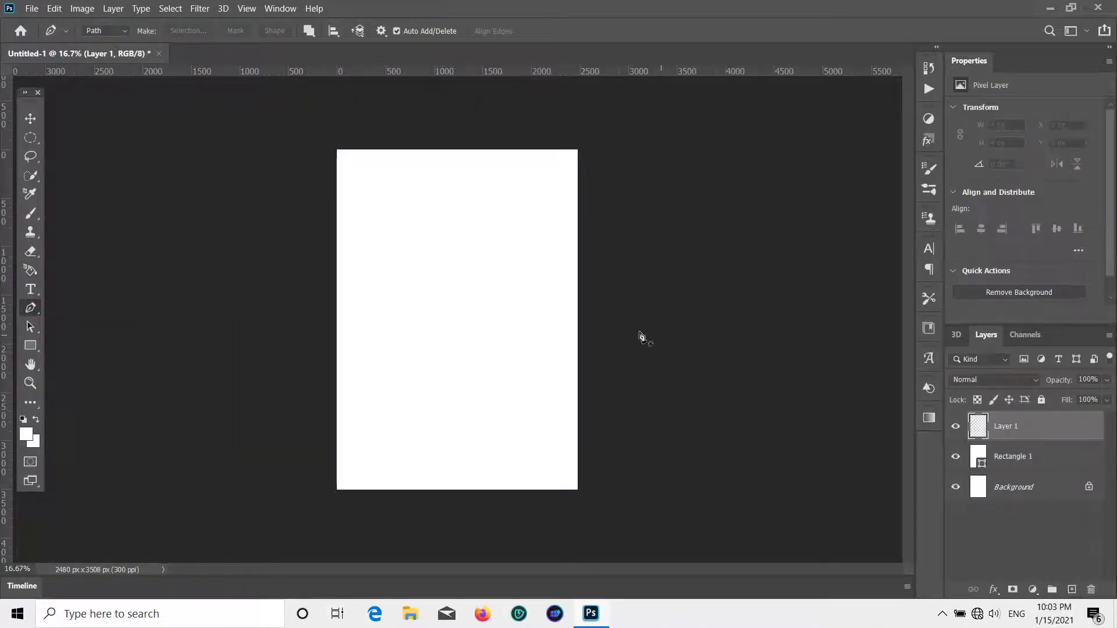
scroll(342, 144, up, 3)
scroll(314, 104, up, 1)
scroll(287, 128, up, 5)
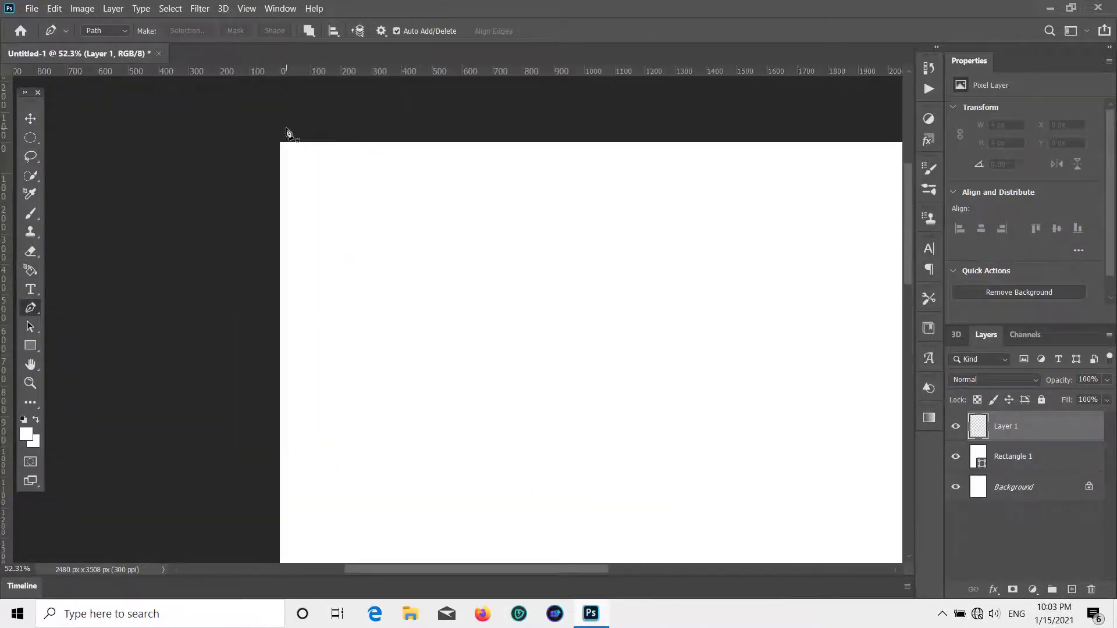
click(309, 227)
click(318, 256)
click(327, 252)
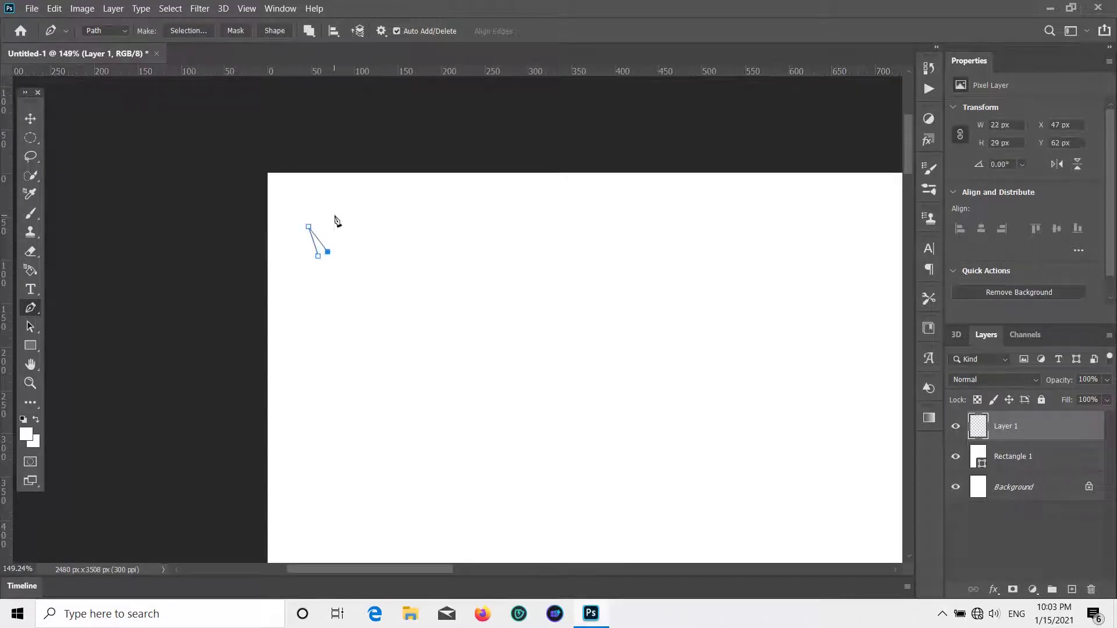
click(337, 214)
click(349, 247)
click(358, 197)
click(382, 231)
click(375, 188)
click(399, 218)
click(428, 185)
click(468, 184)
click(496, 182)
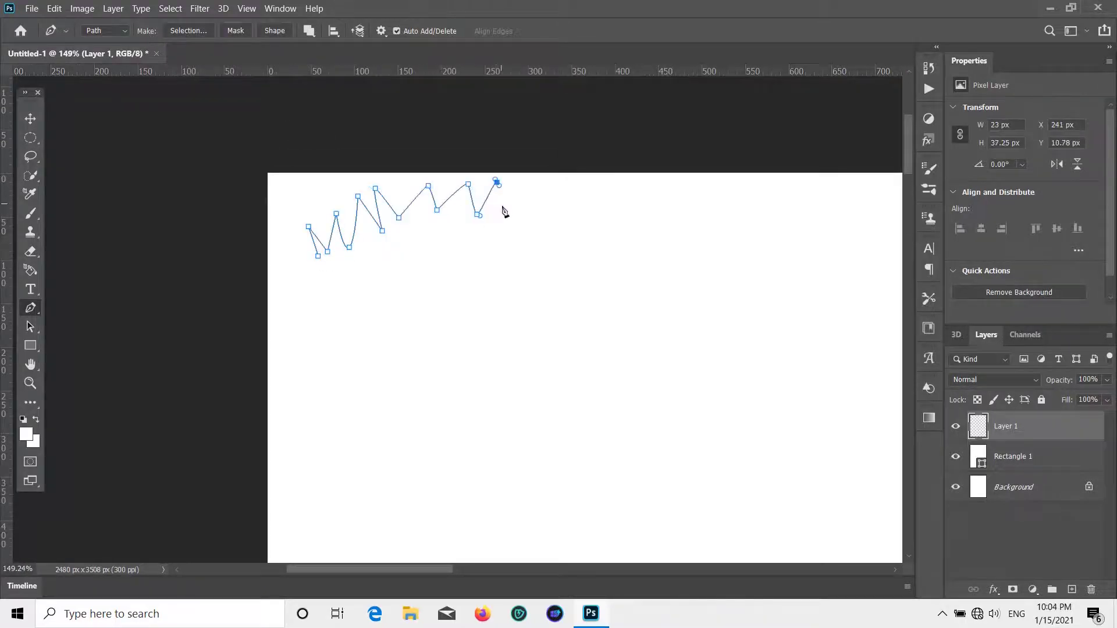
click(543, 187)
click(548, 210)
click(587, 205)
click(599, 180)
click(608, 197)
click(632, 196)
click(654, 183)
click(657, 197)
click(689, 177)
click(695, 210)
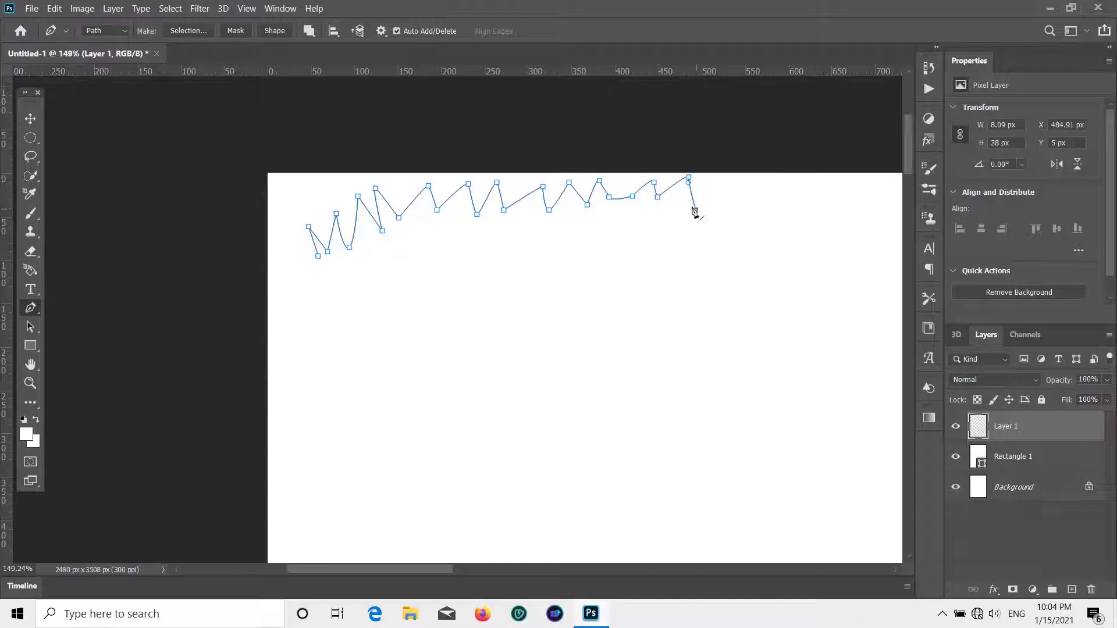
- Continue the jagged torn-edge points, with a few curved ones, across the top of the page
drag(706, 222, 343, 204)
click(356, 170)
click(418, 168)
click(422, 202)
click(459, 172)
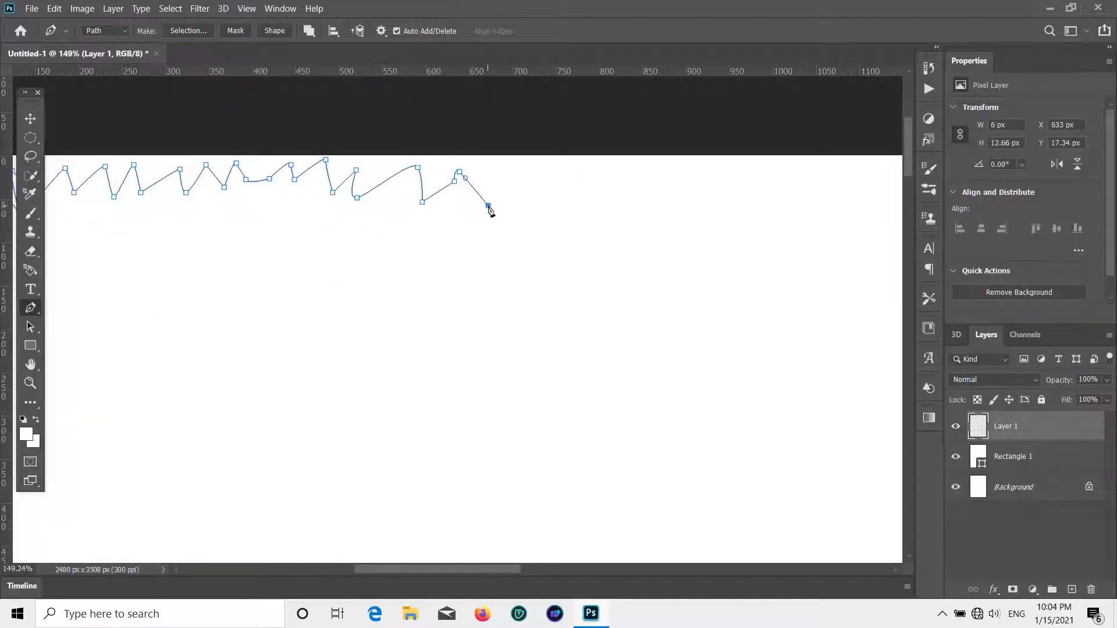
click(488, 206)
click(519, 169)
click(537, 199)
click(542, 179)
click(571, 203)
click(589, 165)
click(621, 189)
click(625, 167)
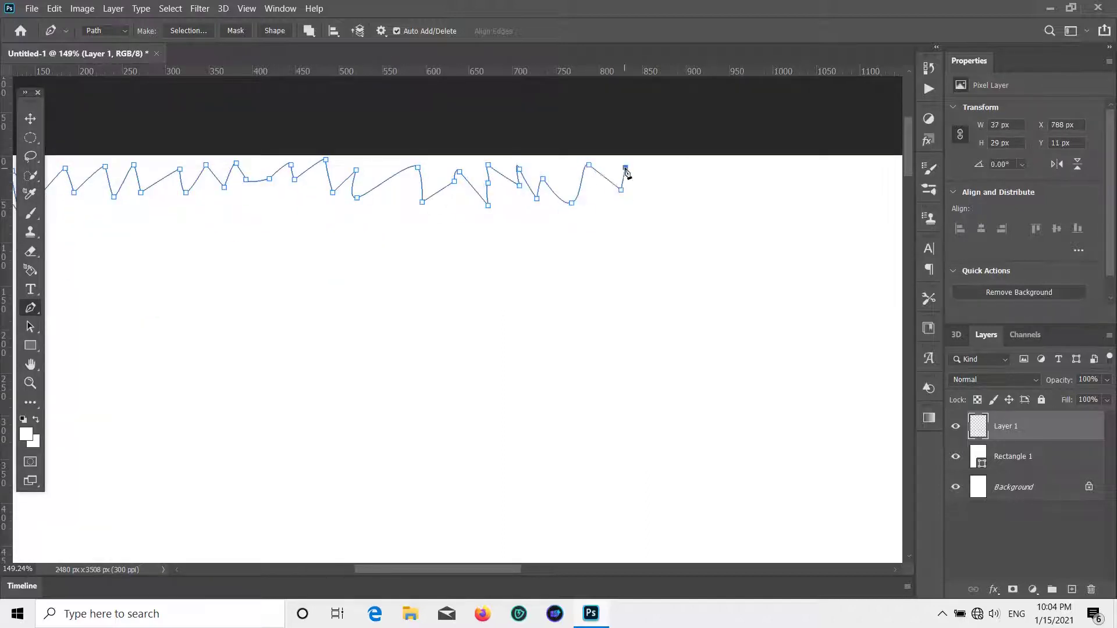
click(653, 192)
click(673, 167)
click(683, 198)
click(691, 162)
click(723, 164)
click(739, 192)
click(751, 190)
drag(758, 160, 764, 144)
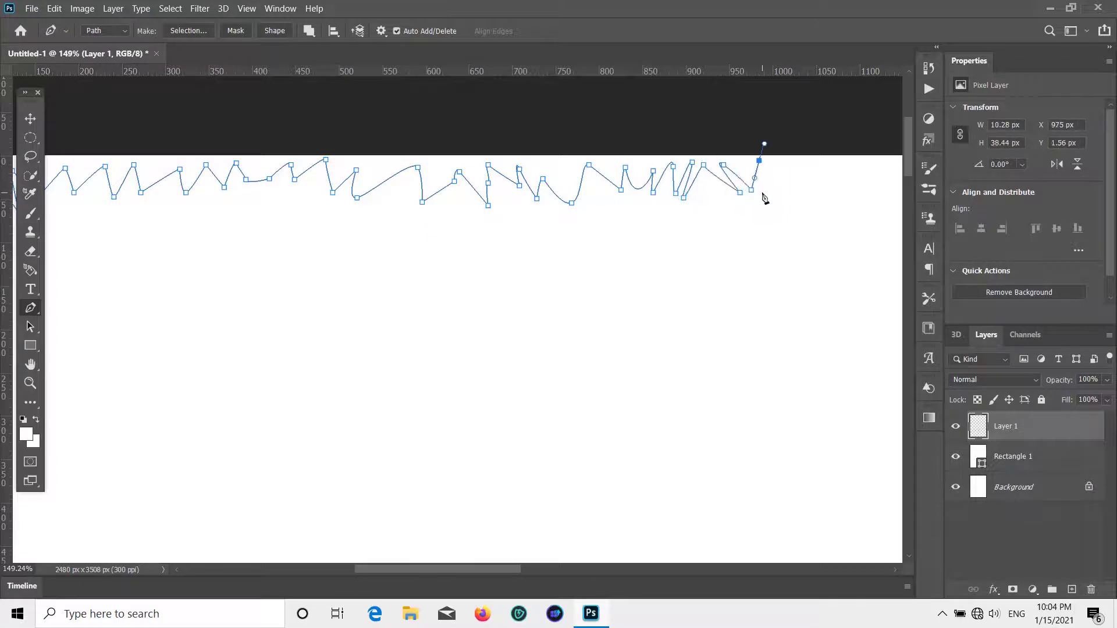
click(762, 193)
click(802, 164)
drag(778, 202, 795, 201)
click(817, 162)
click(823, 190)
click(860, 201)
click(859, 231)
key(Page_Down)
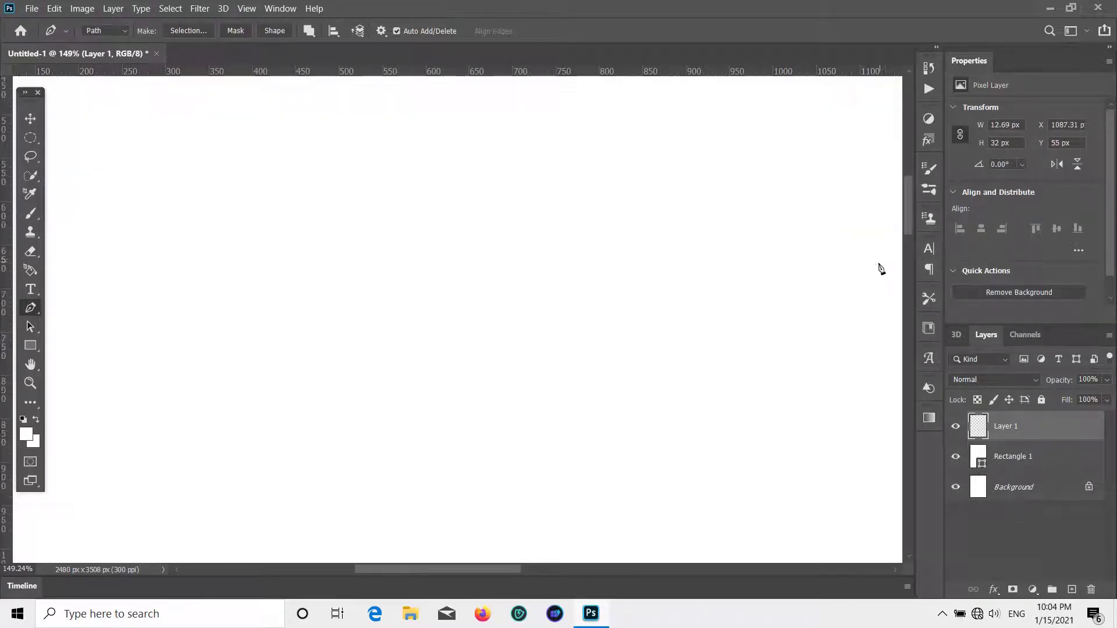
scroll(836, 286, down, 6)
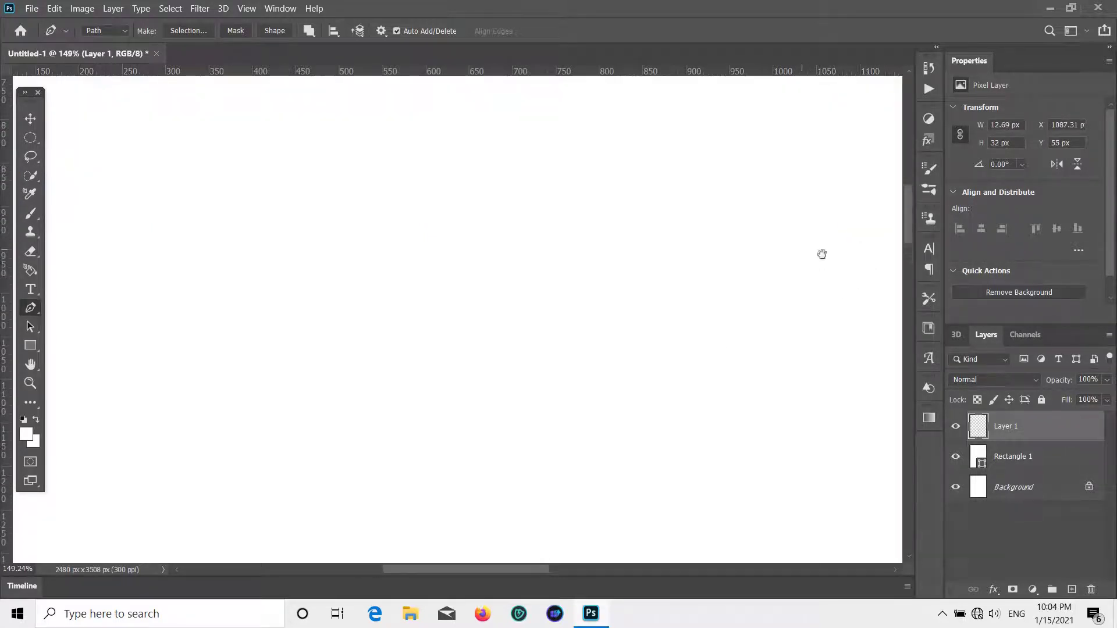
drag(821, 254, 725, 376)
drag(712, 129, 640, 246)
- Extend the zigzag torn edge further right along the top
click(289, 206)
drag(307, 178, 321, 183)
click(342, 213)
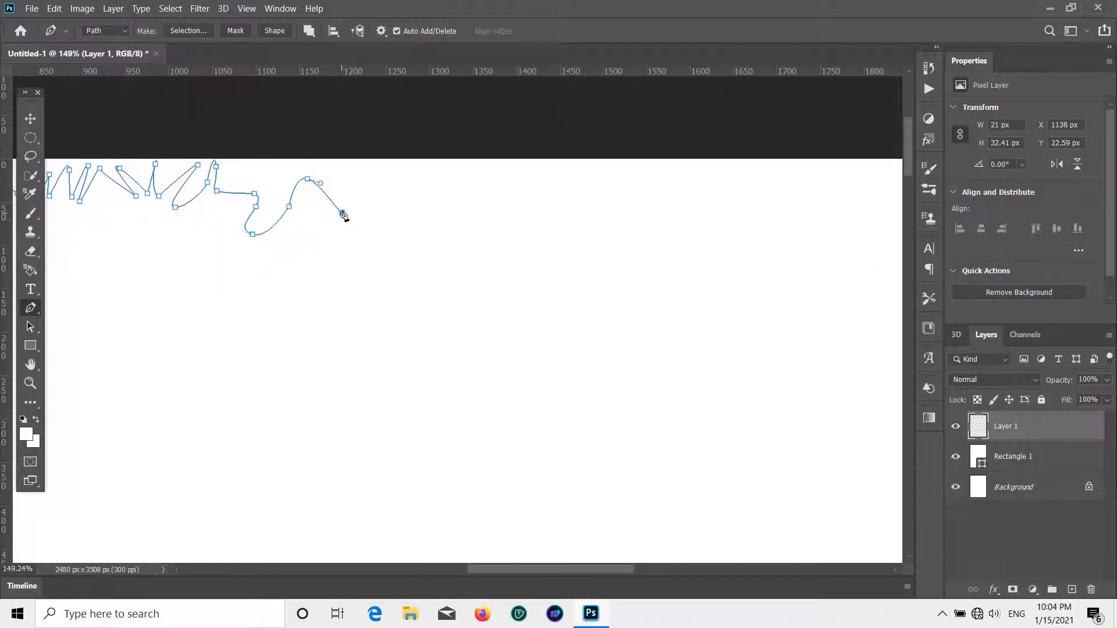
click(348, 166)
click(399, 207)
click(433, 186)
click(446, 220)
click(469, 172)
click(478, 191)
click(505, 170)
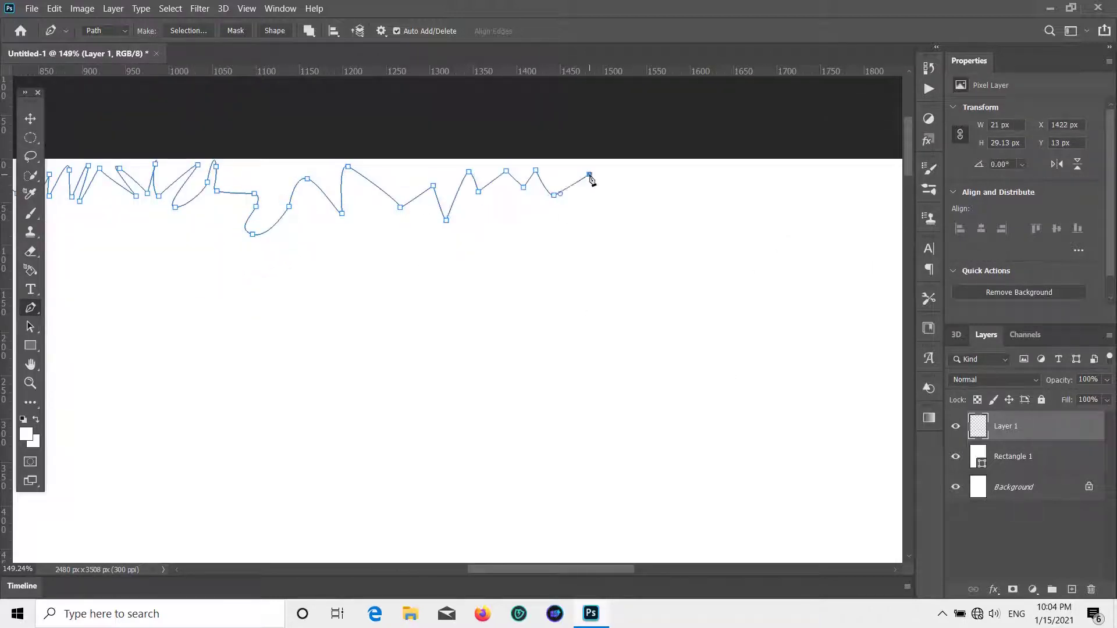
click(658, 186)
drag(644, 239, 189, 249)
drag(225, 176, 274, 194)
click(234, 205)
drag(303, 227, 327, 190)
drag(373, 212, 400, 200)
click(371, 188)
click(395, 201)
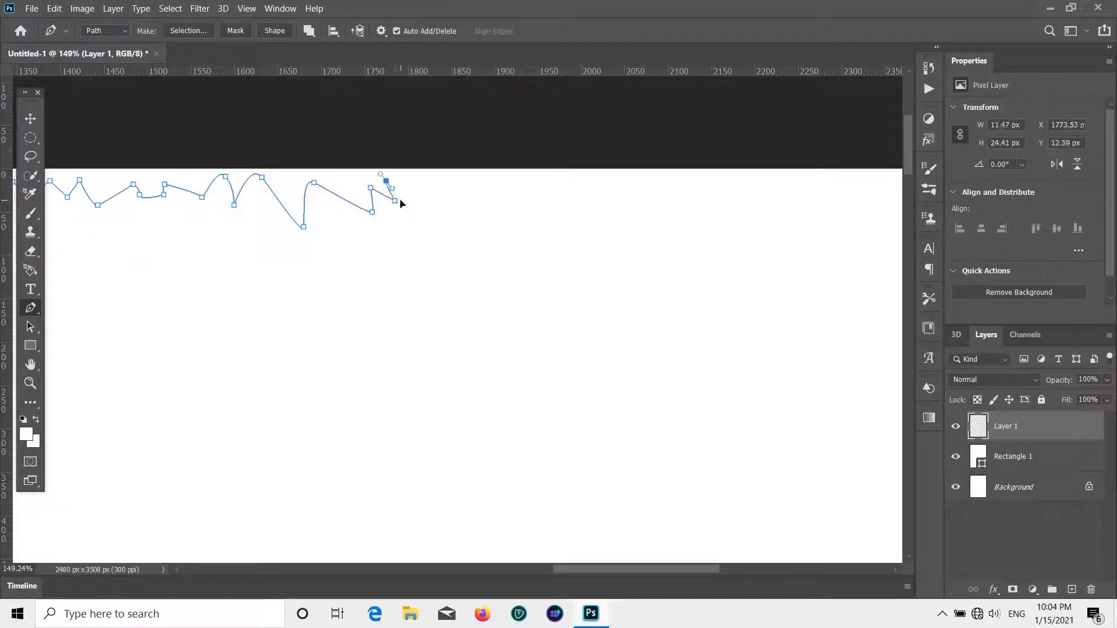
click(448, 171)
click(429, 208)
click(484, 179)
click(488, 203)
click(549, 187)
click(573, 193)
click(591, 178)
click(606, 203)
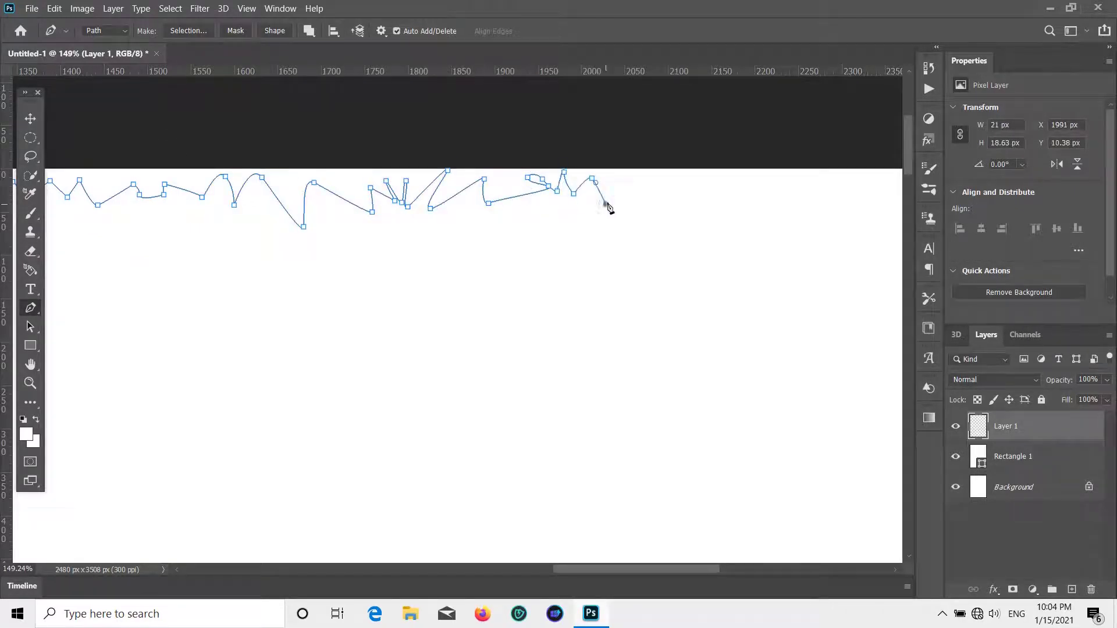
click(637, 173)
click(681, 202)
click(665, 215)
- Carry the jagged path toward the top-right corner, to about 2374 px
drag(772, 189, 360, 211)
click(317, 221)
drag(339, 199, 346, 205)
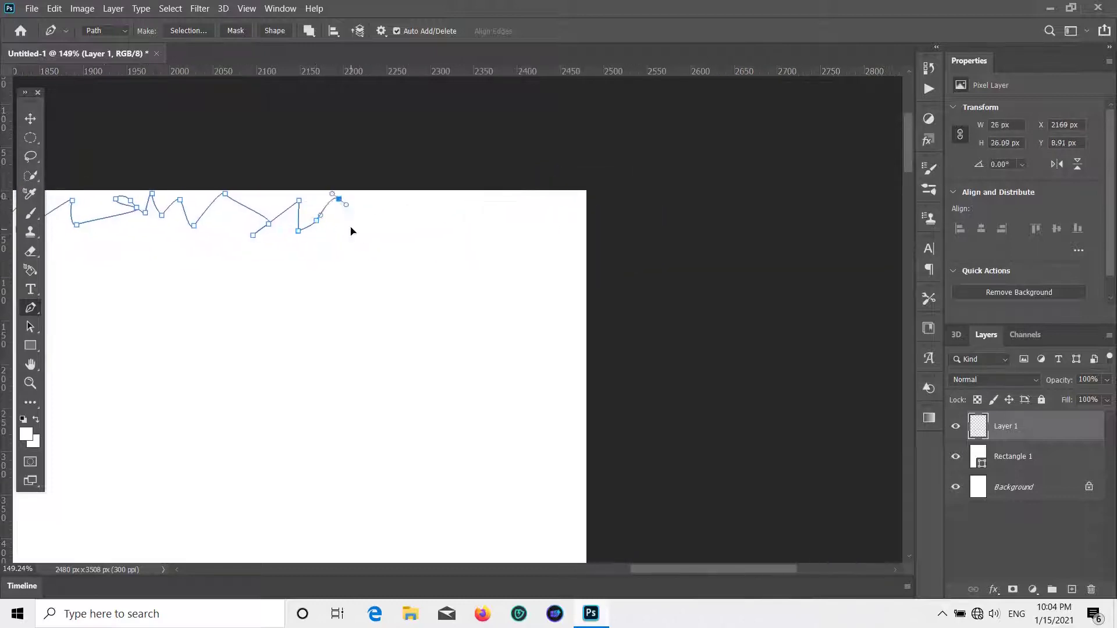
click(359, 230)
click(373, 196)
click(396, 222)
click(405, 199)
click(477, 213)
click(474, 196)
drag(487, 220, 482, 229)
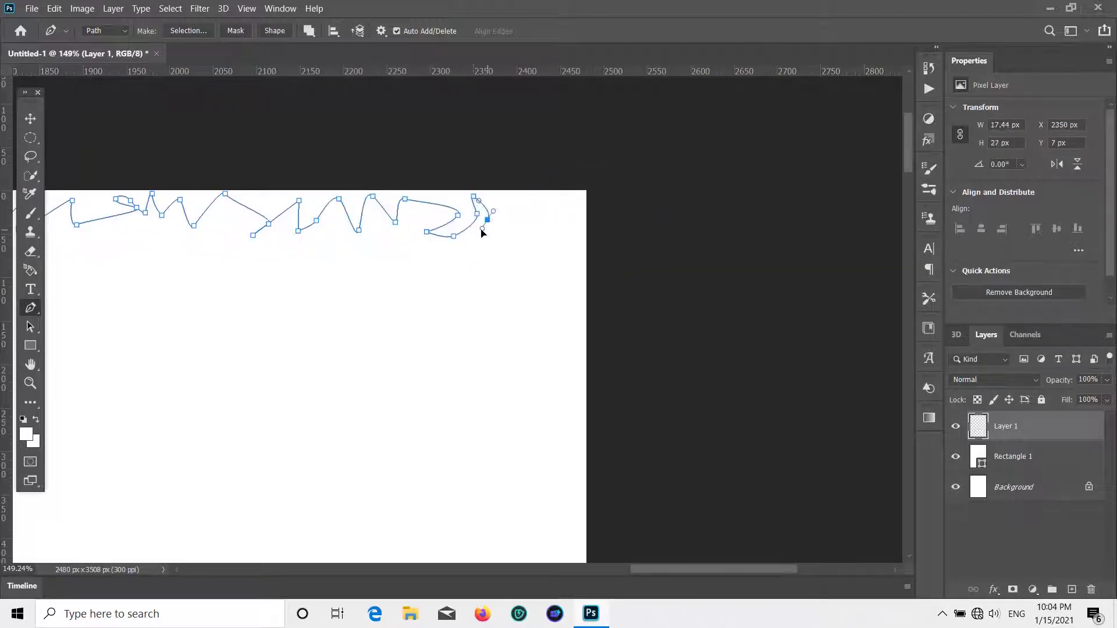
click(518, 237)
click(585, 257)
click(545, 271)
- Add zigzag and curved anchors down the upper stretch of the page's right edge
scroll(564, 334, down, 3)
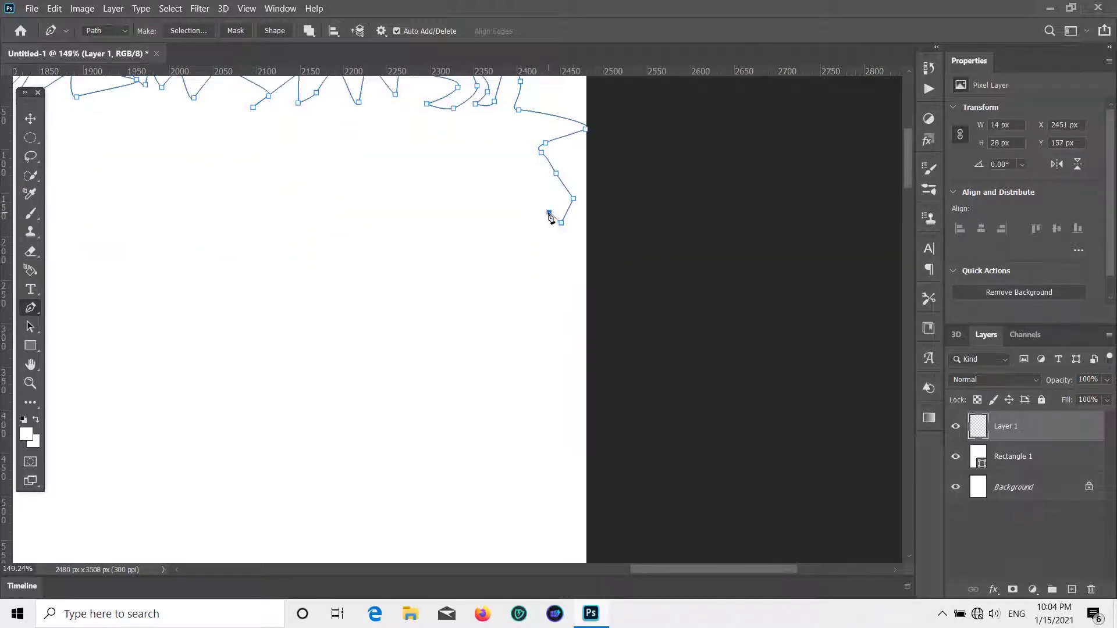
click(570, 308)
click(545, 316)
click(564, 327)
click(549, 355)
click(569, 354)
click(555, 363)
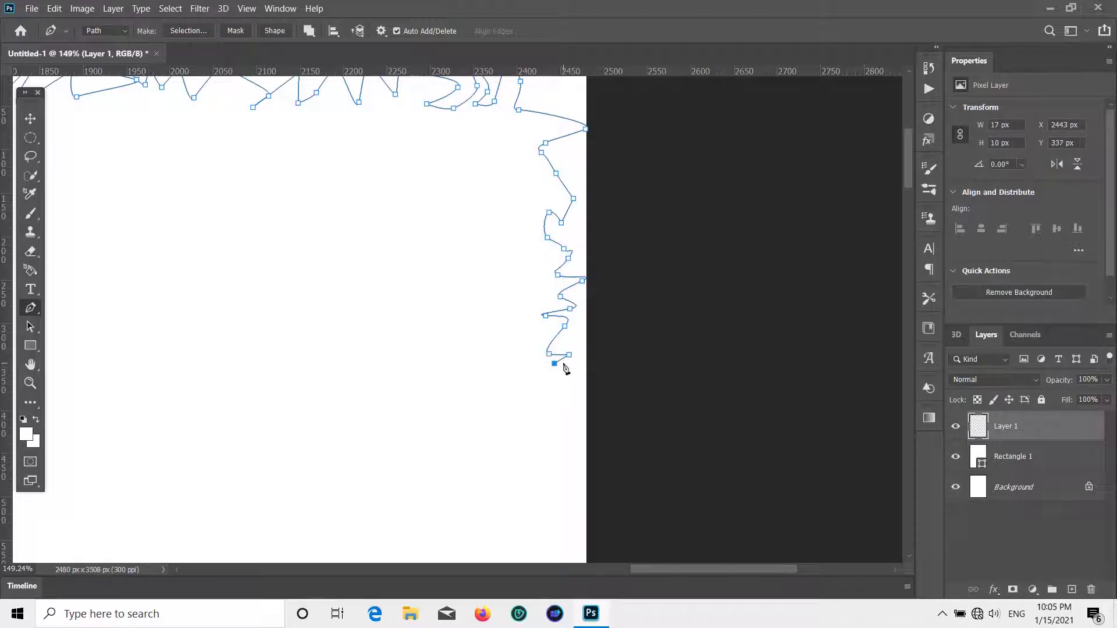
scroll(566, 224, down, 4)
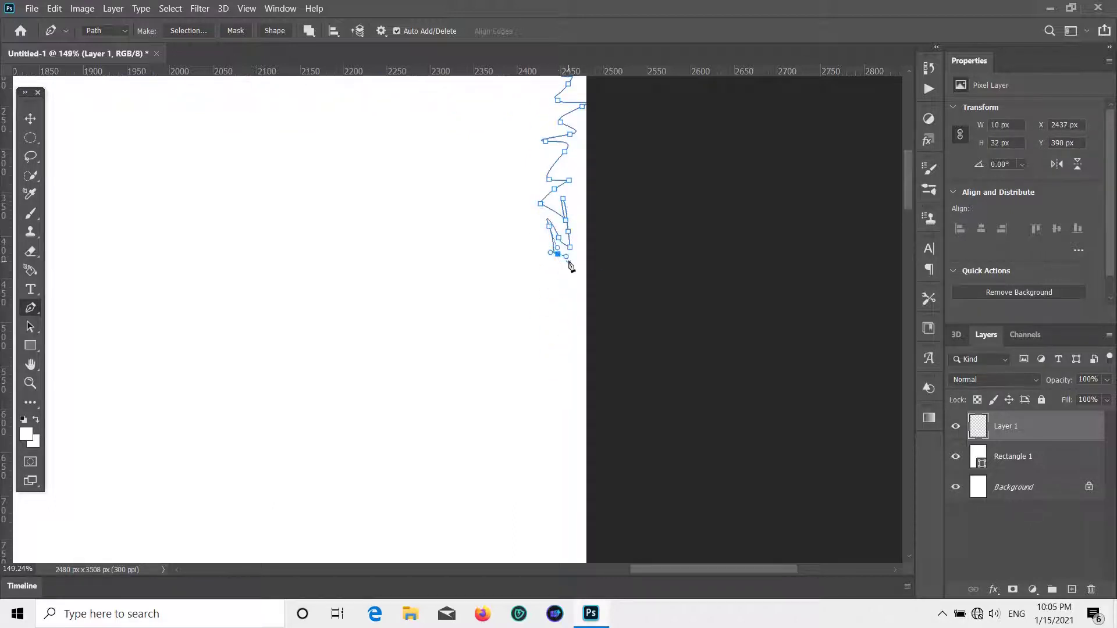
drag(547, 295, 560, 299)
scroll(563, 328, down, 2)
mouse_move(569, 306)
mouse_down()
mouse_move(557, 318)
mouse_move(550, 299)
mouse_move(563, 317)
mouse_up()
click(533, 296)
click(570, 318)
scroll(561, 305, down, 4)
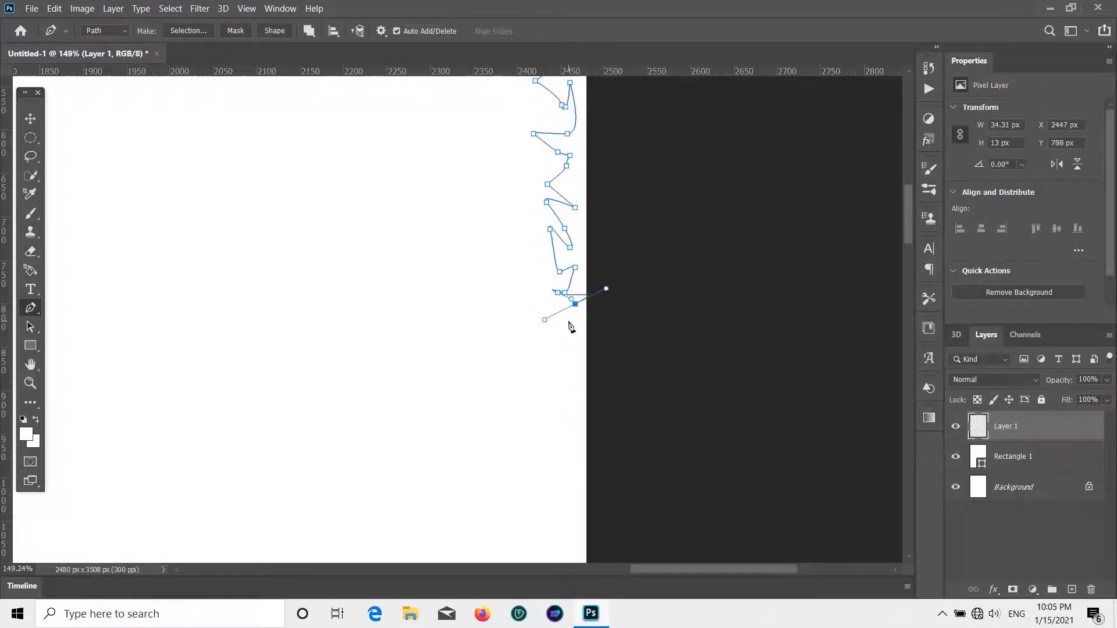
scroll(560, 222, down, 4)
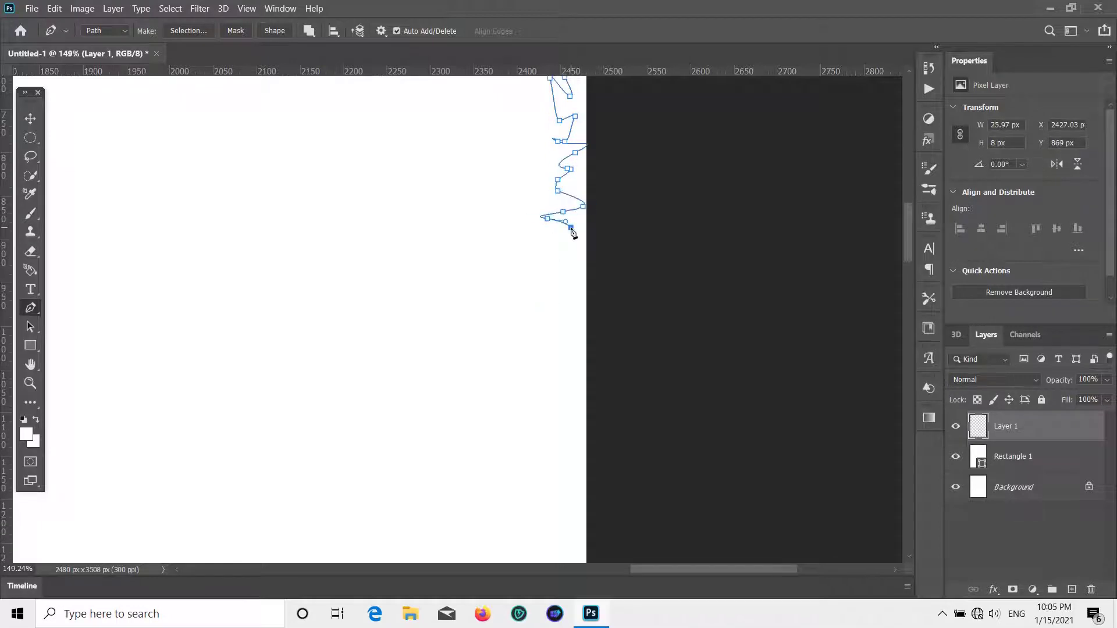
click(553, 242)
click(563, 261)
drag(552, 265, 569, 275)
scroll(541, 379, down, 3)
click(560, 254)
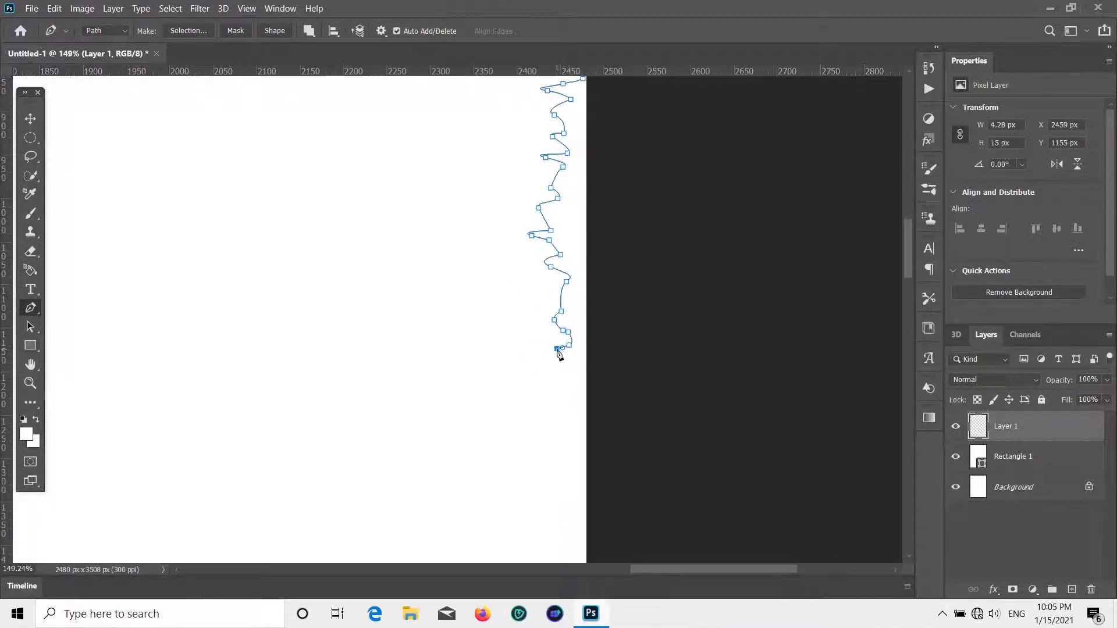
click(556, 415)
click(579, 418)
drag(562, 424, 560, 428)
scroll(563, 436, down, 3)
drag(559, 322, 563, 322)
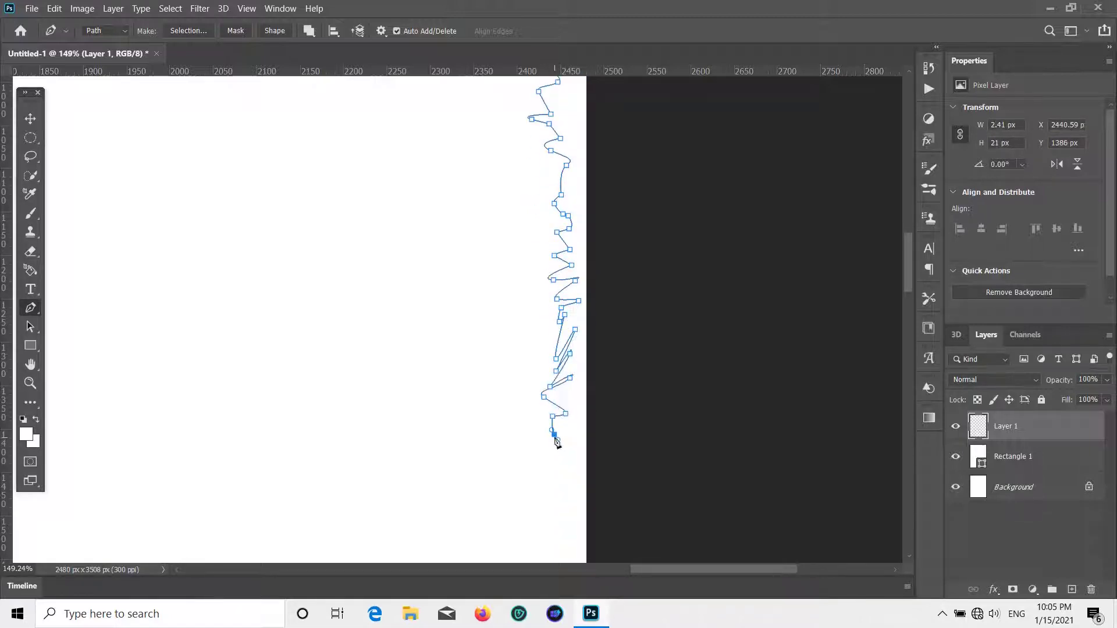
click(571, 503)
scroll(556, 469, down, 9)
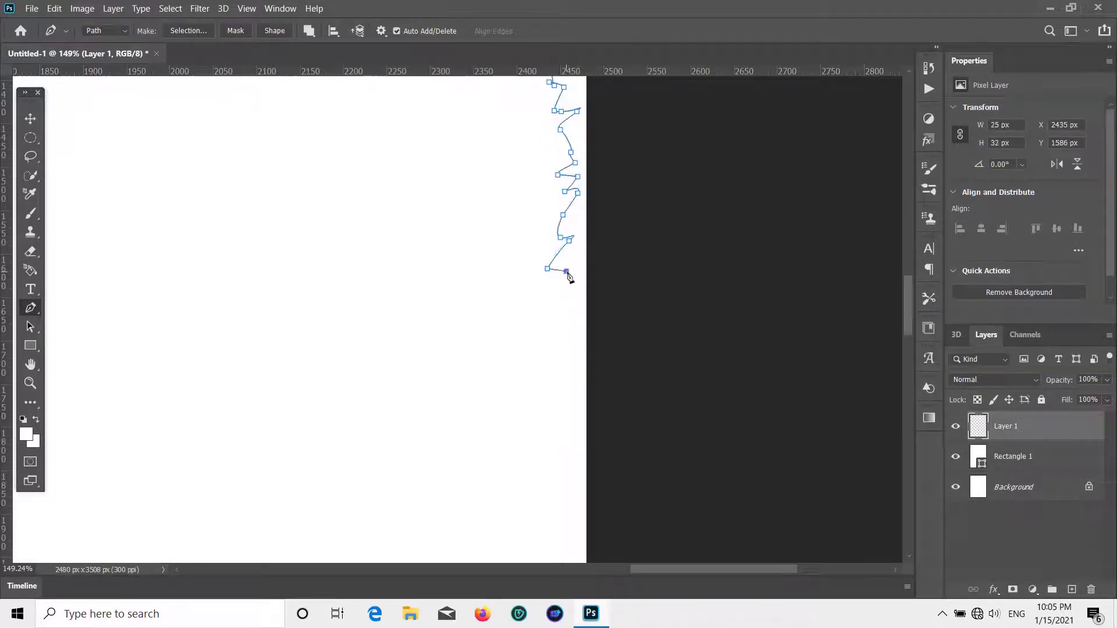
drag(559, 292, 559, 297)
scroll(560, 298, down, 2)
drag(554, 220, 557, 226)
mouse_move(574, 242)
mouse_down()
mouse_move(561, 267)
mouse_move(567, 238)
mouse_up()
click(564, 327)
click(563, 341)
scroll(546, 300, down, 5)
click(552, 220)
drag(547, 253, 552, 255)
drag(567, 263, 558, 289)
drag(558, 335, 559, 335)
drag(557, 338, 578, 340)
scroll(571, 310, down, 5)
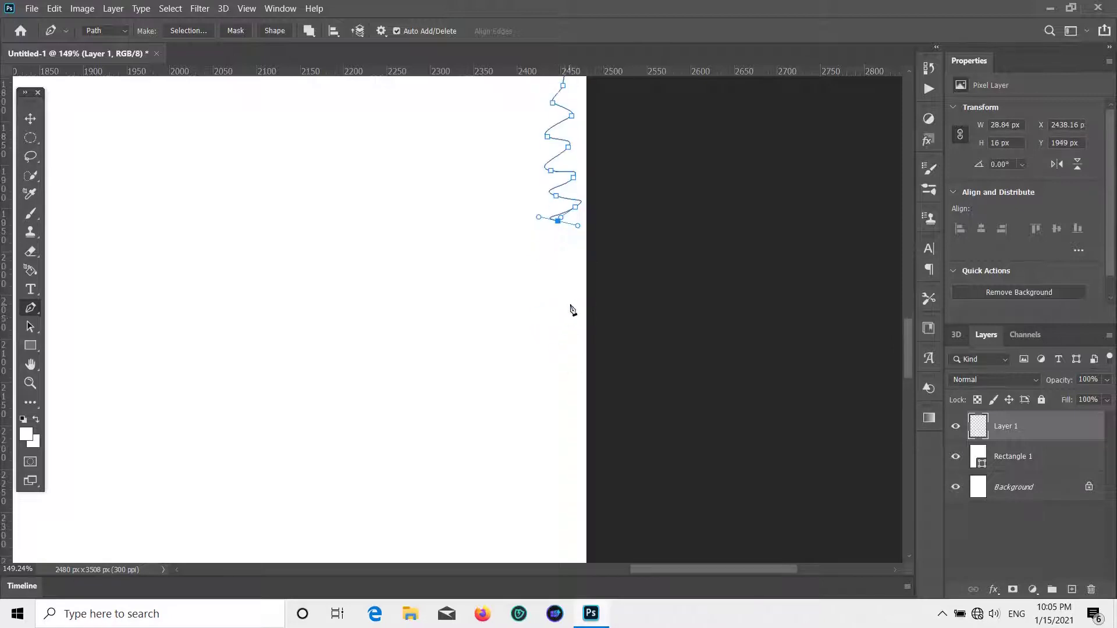
click(569, 219)
click(562, 250)
scroll(574, 254, down, 5)
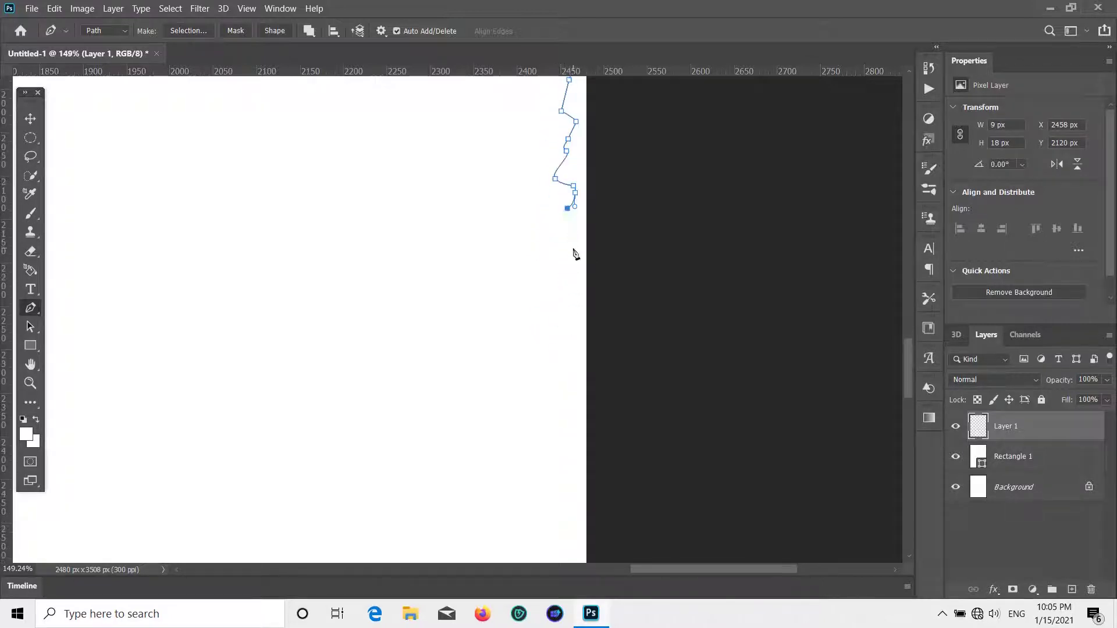
drag(558, 339, 559, 346)
scroll(557, 317, down, 3)
click(547, 276)
click(570, 257)
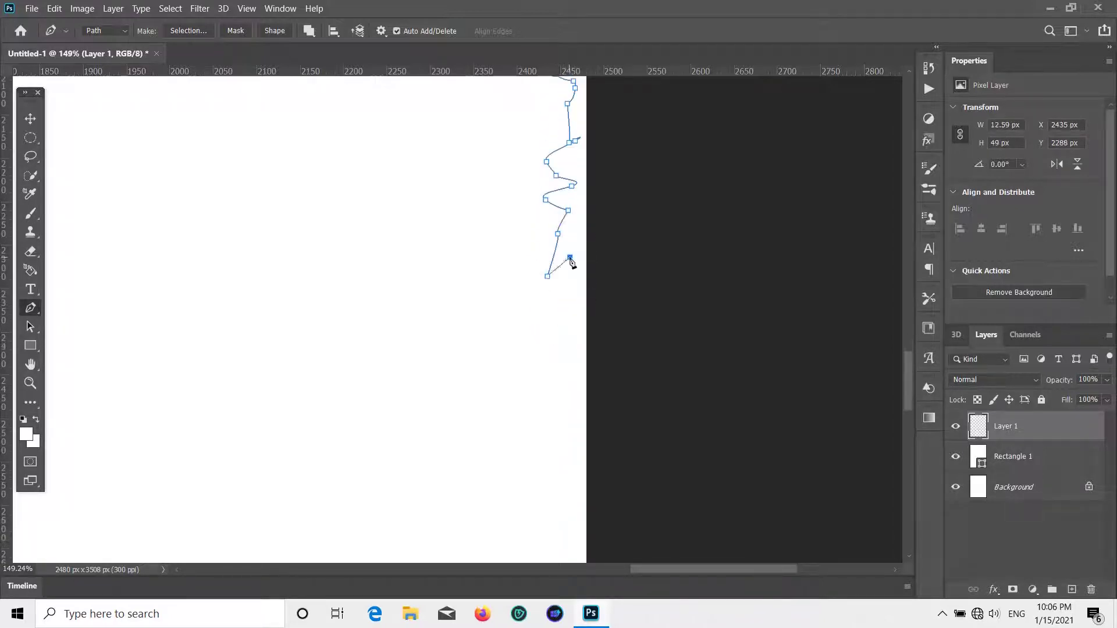
drag(562, 289, 563, 289)
scroll(564, 233, down, 5)
- Continue the jagged right edge down to the bottom-right corner with curved anchors
click(568, 149)
click(575, 174)
drag(559, 180, 567, 186)
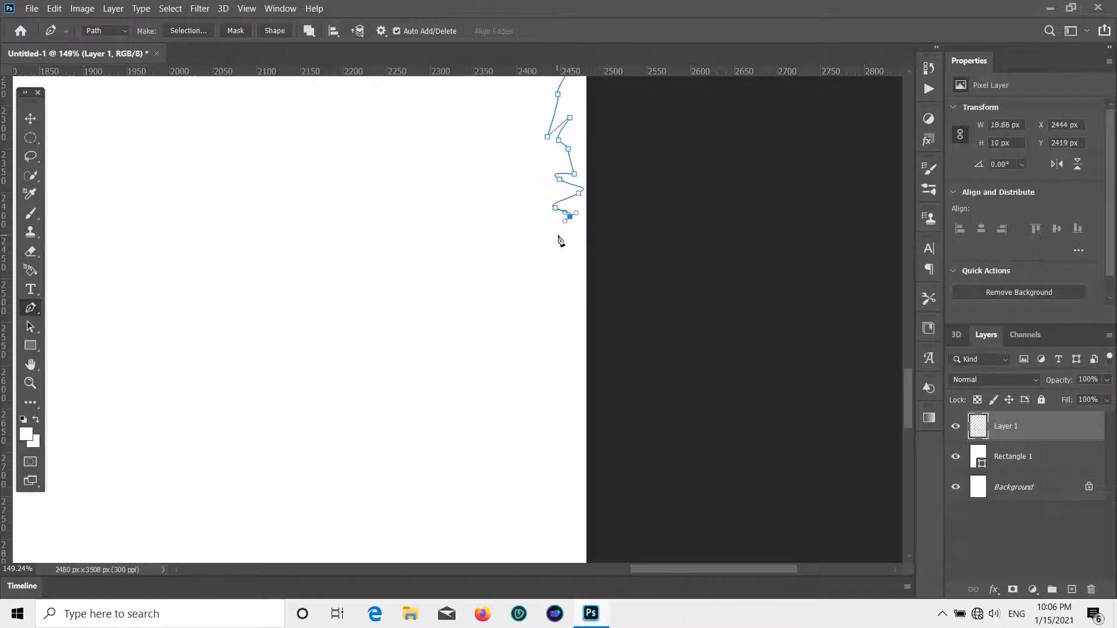
drag(556, 234, 562, 235)
drag(573, 238, 568, 242)
drag(567, 258, 563, 293)
drag(565, 301, 557, 306)
drag(555, 315, 573, 319)
drag(573, 322, 562, 334)
scroll(561, 325, down, 5)
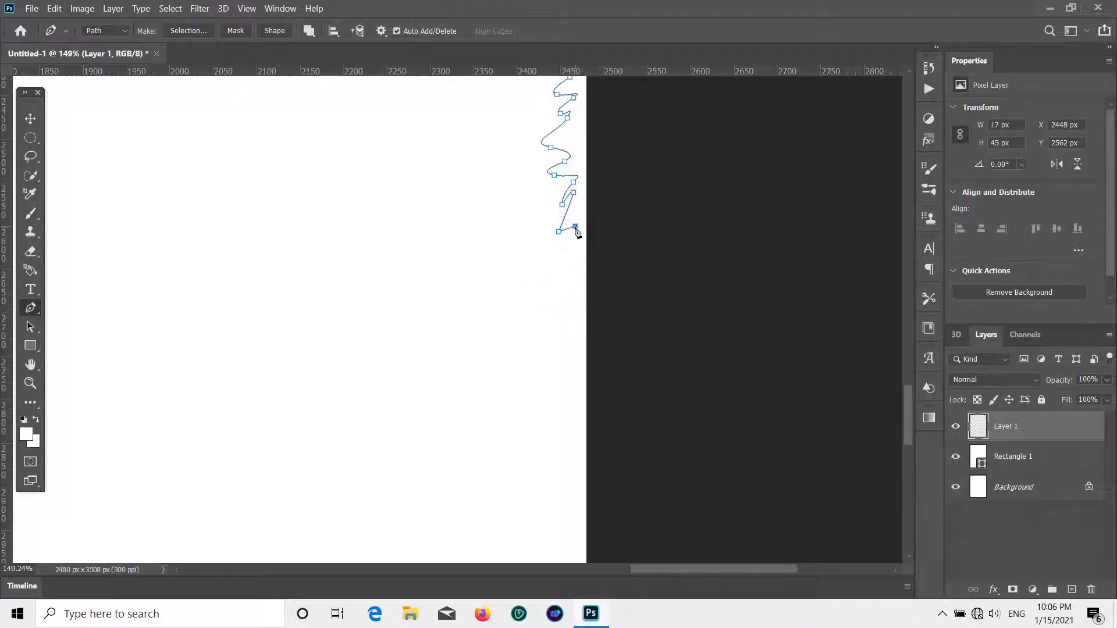
drag(552, 263, 551, 272)
drag(558, 284, 567, 285)
drag(573, 284, 582, 284)
drag(541, 290, 562, 307)
scroll(550, 314, down, 5)
drag(554, 189, 561, 188)
drag(573, 191, 568, 198)
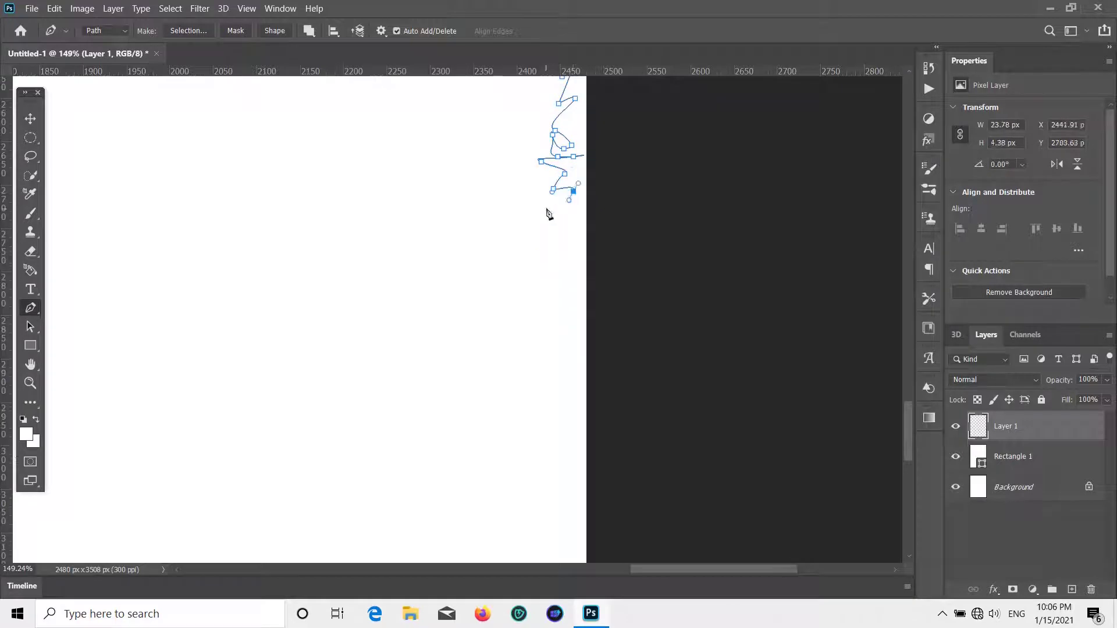
drag(563, 293, 562, 300)
scroll(559, 279, down, 6)
drag(557, 161, 563, 163)
drag(569, 161, 565, 170)
drag(555, 195, 576, 208)
drag(566, 216, 560, 222)
drag(560, 231, 565, 233)
scroll(552, 233, down, 4)
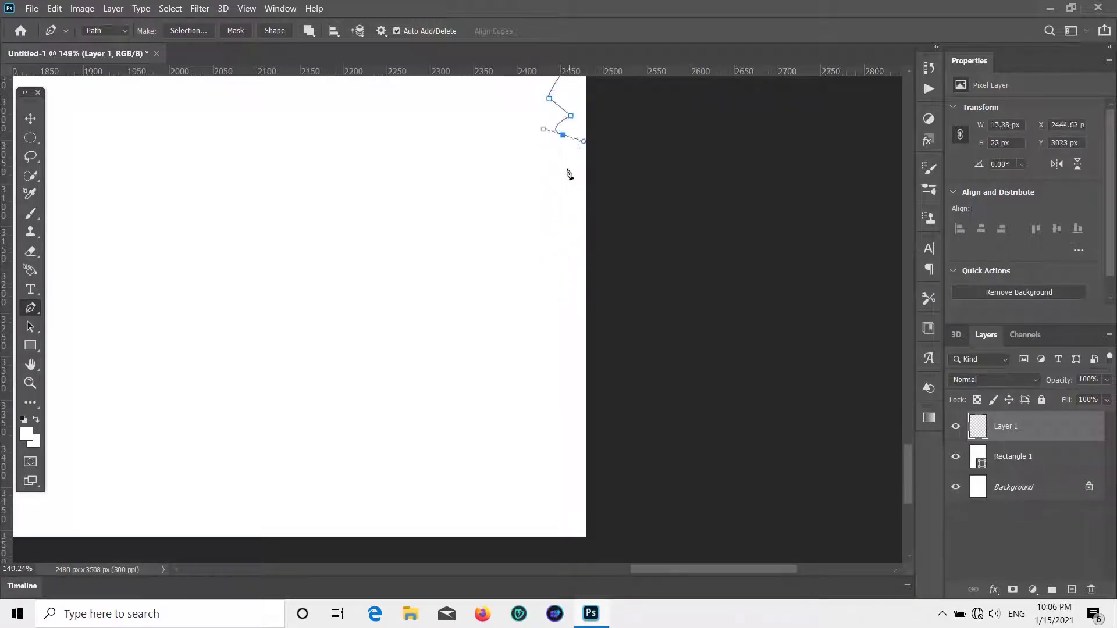
drag(568, 164, 566, 172)
click(560, 199)
click(560, 210)
drag(553, 214, 558, 220)
scroll(572, 262, down, 1)
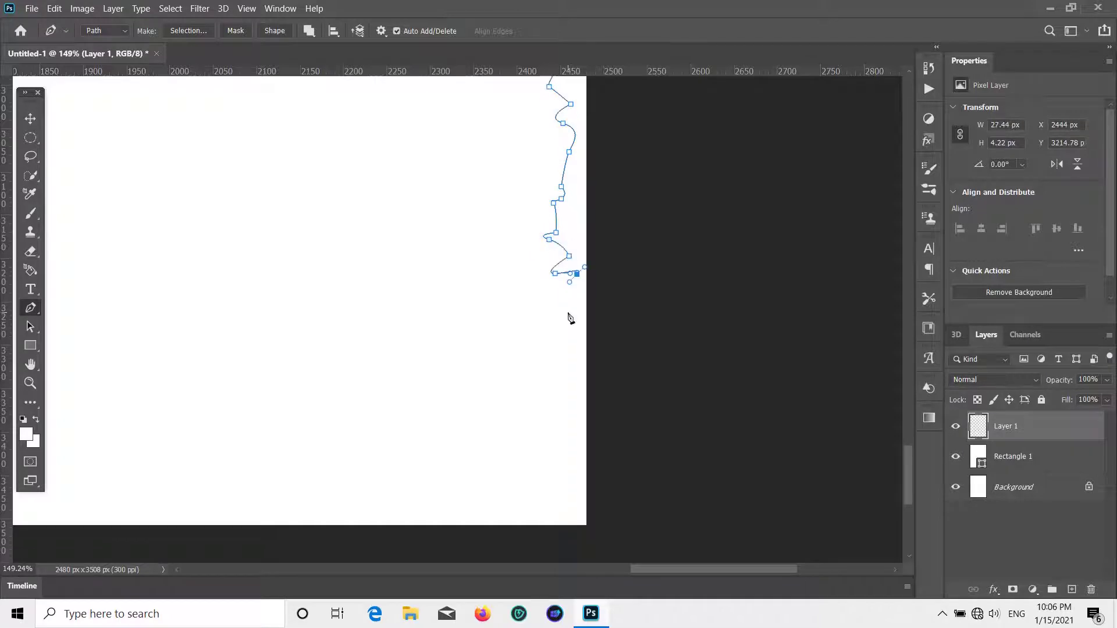
drag(557, 313, 563, 316)
drag(572, 313, 563, 322)
click(580, 382)
drag(573, 362, 560, 382)
click(561, 414)
drag(564, 425, 570, 425)
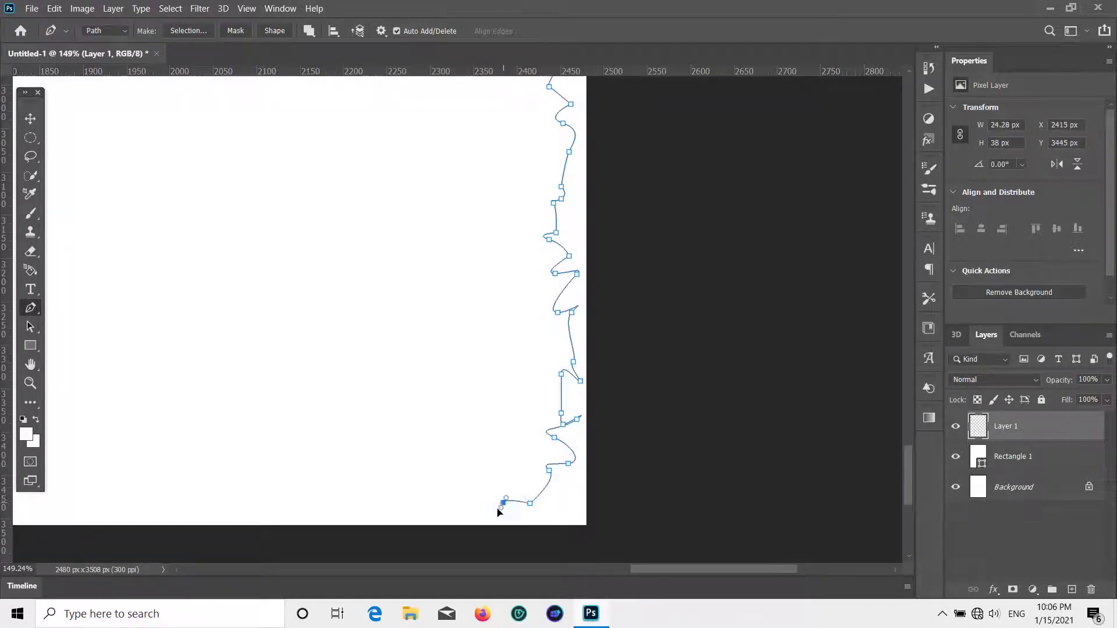
- Turn the torn edge left and add jagged anchors along the first part of the bottom edge
click(474, 506)
scroll(506, 498, down, 5)
click(450, 366)
click(397, 394)
click(384, 372)
click(341, 343)
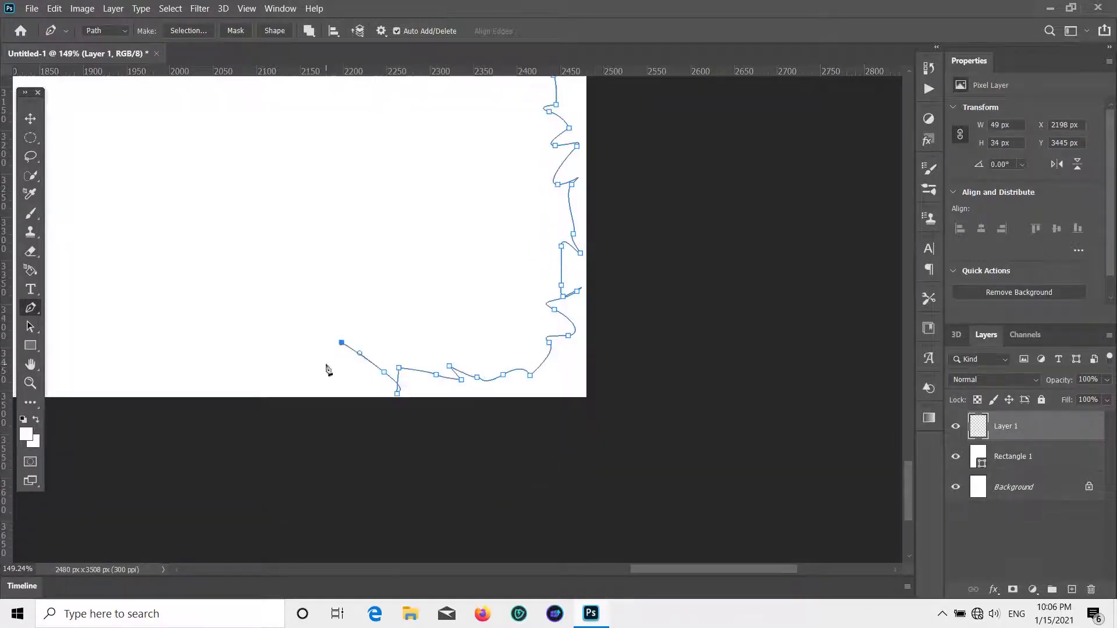
drag(321, 381, 317, 379)
drag(299, 352, 292, 350)
click(276, 346)
key(space)
drag(303, 406, 729, 390)
drag(686, 329, 695, 341)
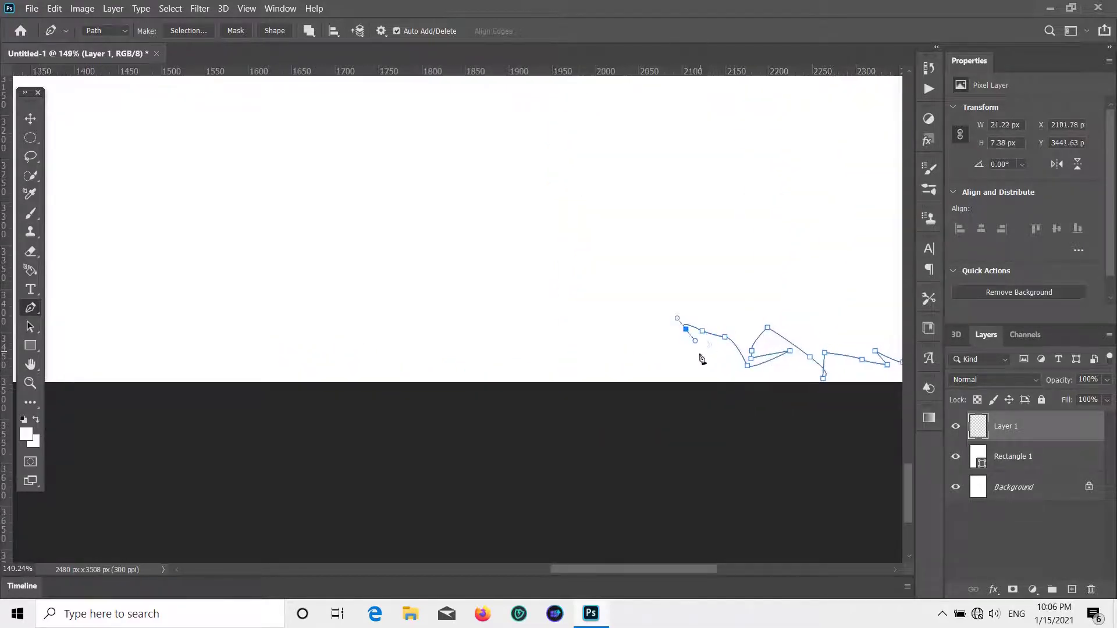
click(591, 336)
click(542, 329)
click(542, 356)
drag(440, 336, 436, 342)
click(426, 349)
drag(393, 329, 383, 341)
drag(377, 352, 423, 367)
drag(455, 370, 440, 371)
click(318, 329)
key(space)
drag(369, 399, 799, 372)
click(680, 325)
drag(614, 341, 610, 335)
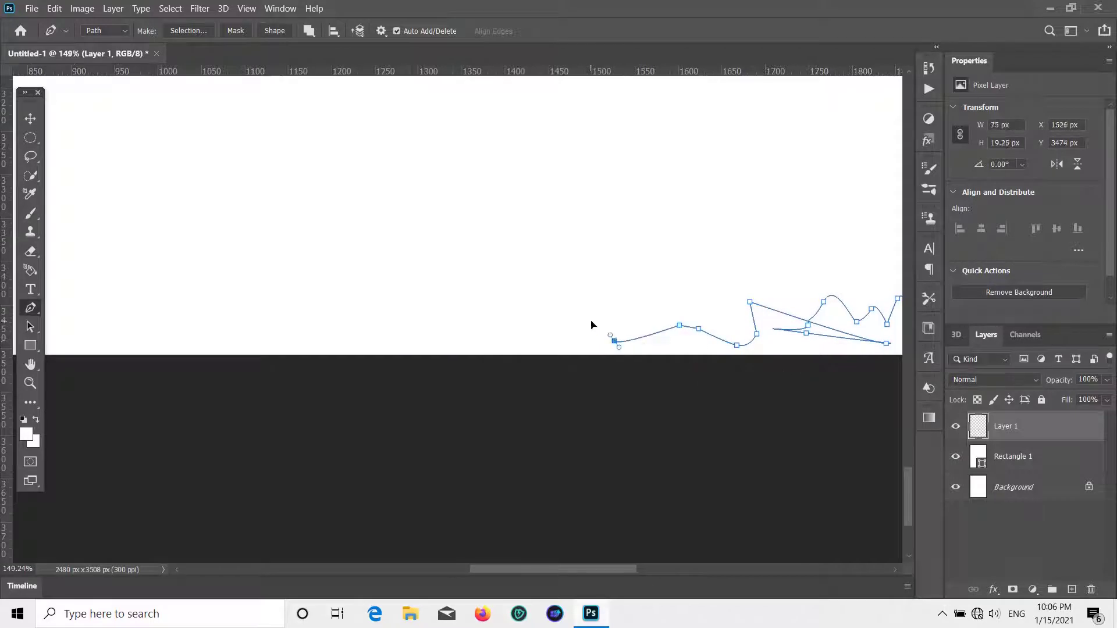
drag(497, 331, 490, 329)
drag(468, 331, 468, 341)
click(463, 339)
drag(435, 315, 417, 326)
click(427, 337)
drag(413, 334, 386, 329)
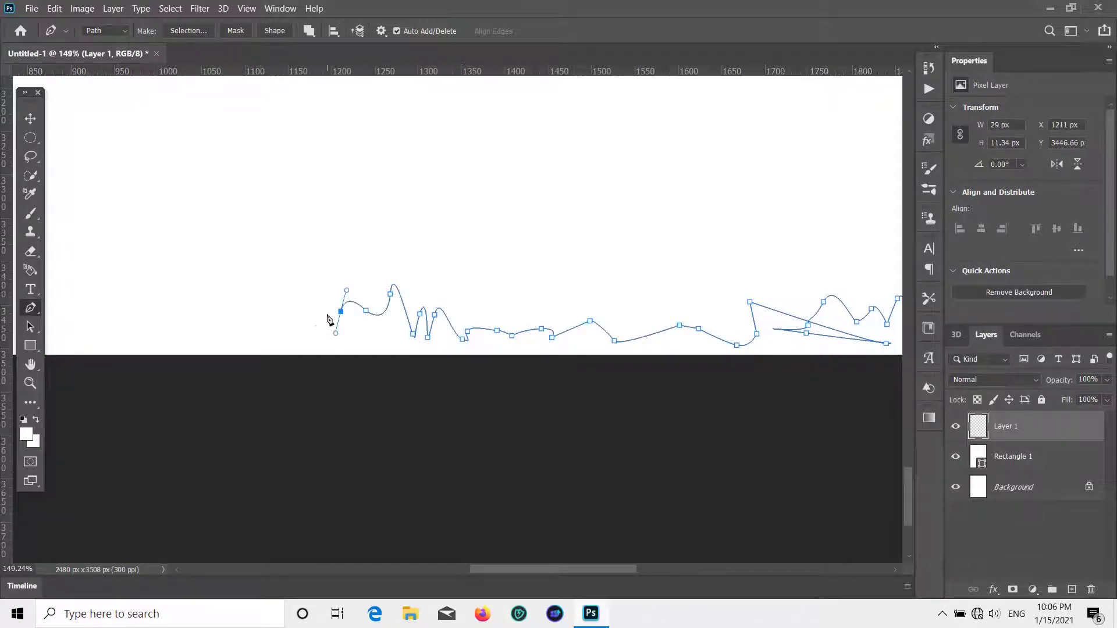
- Carry the jagged bottom edge further left toward the bottom-left corner
key(space)
drag(285, 333, 825, 378)
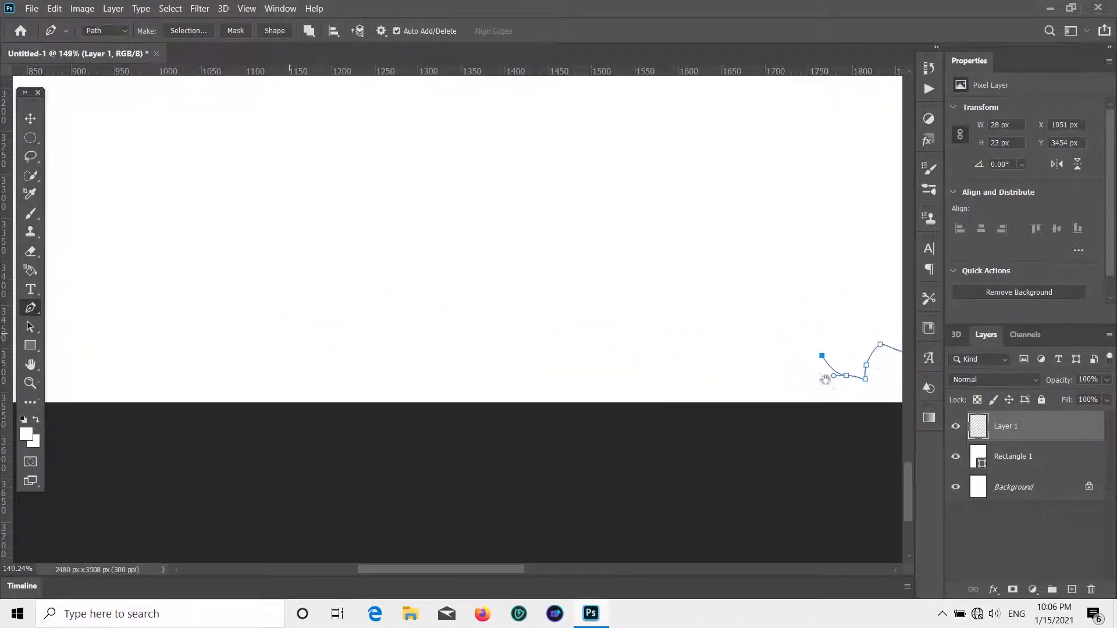
click(824, 378)
click(810, 396)
click(737, 389)
drag(703, 390, 710, 406)
drag(712, 402, 639, 377)
click(660, 396)
drag(631, 385, 627, 394)
drag(622, 398, 569, 398)
click(582, 387)
click(546, 392)
drag(523, 383, 525, 390)
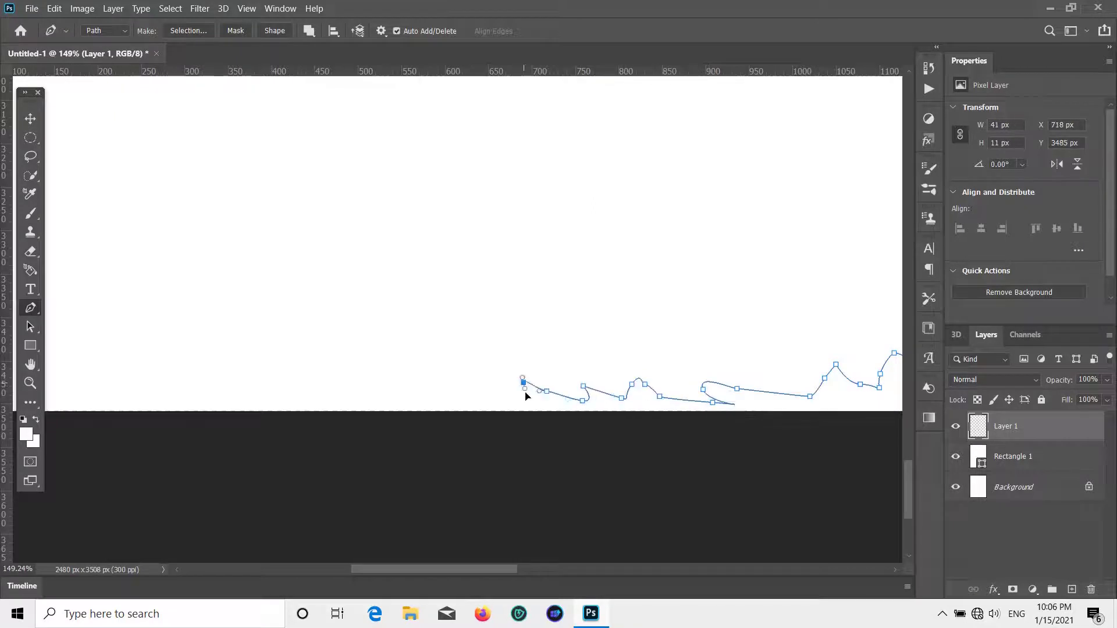
drag(376, 374, 373, 383)
drag(375, 389, 363, 390)
drag(341, 385, 307, 381)
click(302, 393)
drag(283, 385, 246, 381)
drag(237, 388, 234, 382)
drag(317, 404, 482, 408)
click(515, 412)
drag(454, 404, 406, 410)
click(437, 403)
drag(404, 402, 347, 396)
- Round the bottom-left corner and start the torn edge up the left side
click(338, 403)
drag(326, 389, 293, 409)
click(298, 388)
click(324, 364)
drag(286, 355, 287, 350)
drag(302, 322, 298, 315)
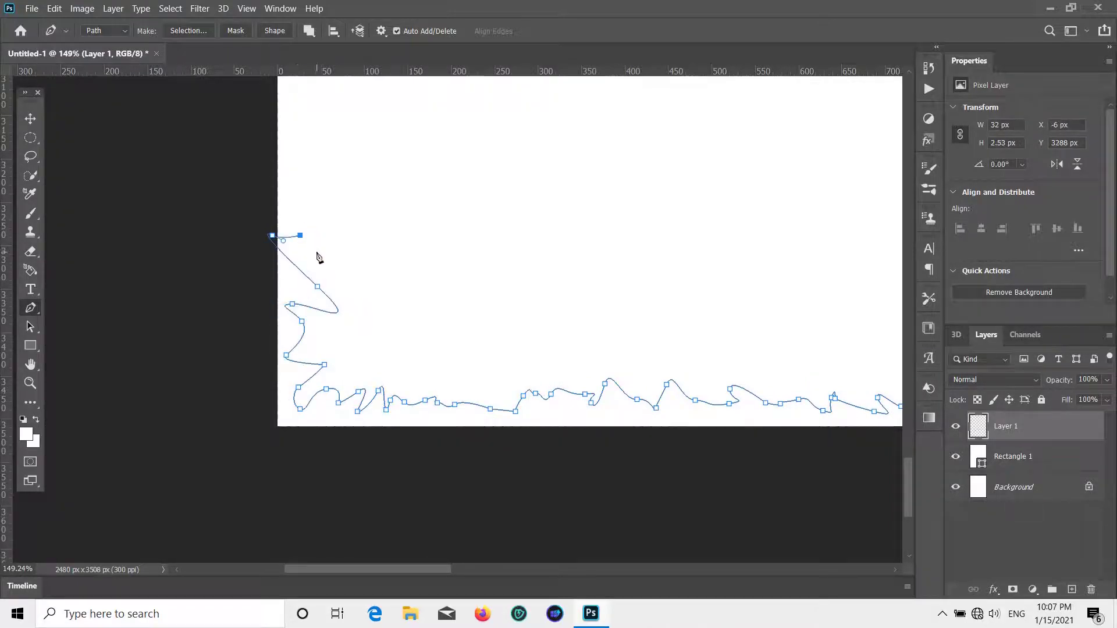
- Undo the stray anchor and add zigzag anchors starting up the lower left edge
key(ctrl+z)
click(287, 243)
click(304, 215)
drag(292, 179, 299, 177)
click(313, 165)
drag(290, 140, 307, 132)
click(300, 117)
- Continue the jagged outline higher with a mix of corner and curved anchors
scroll(320, 141, up, 6)
click(294, 278)
click(307, 258)
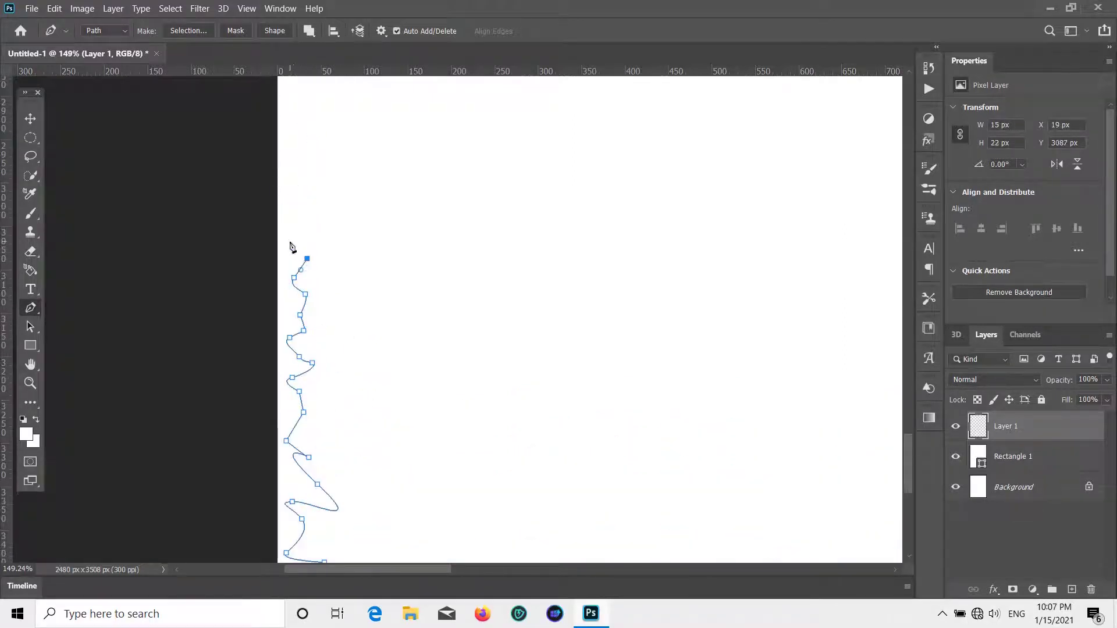
drag(288, 187, 292, 185)
drag(307, 181, 311, 177)
click(298, 163)
drag(323, 133, 319, 127)
click(308, 125)
drag(303, 105, 310, 93)
- Add a dense run of zigzag anchors along the next stretch of the left edge
scroll(302, 141, up, 8)
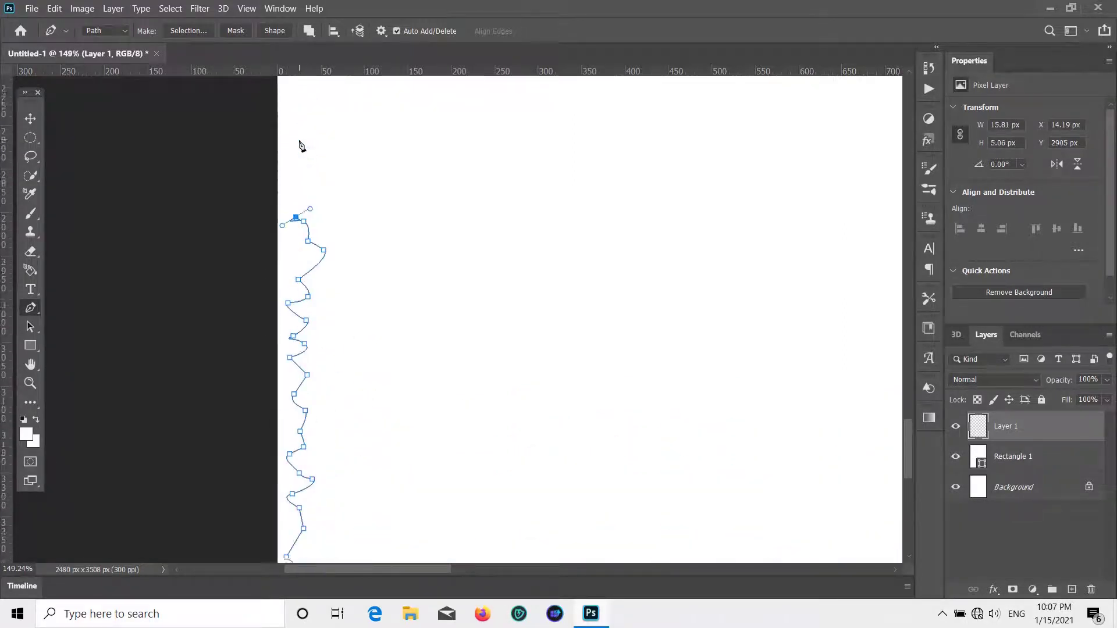
click(312, 322)
click(291, 287)
click(307, 269)
click(295, 259)
click(283, 236)
click(308, 218)
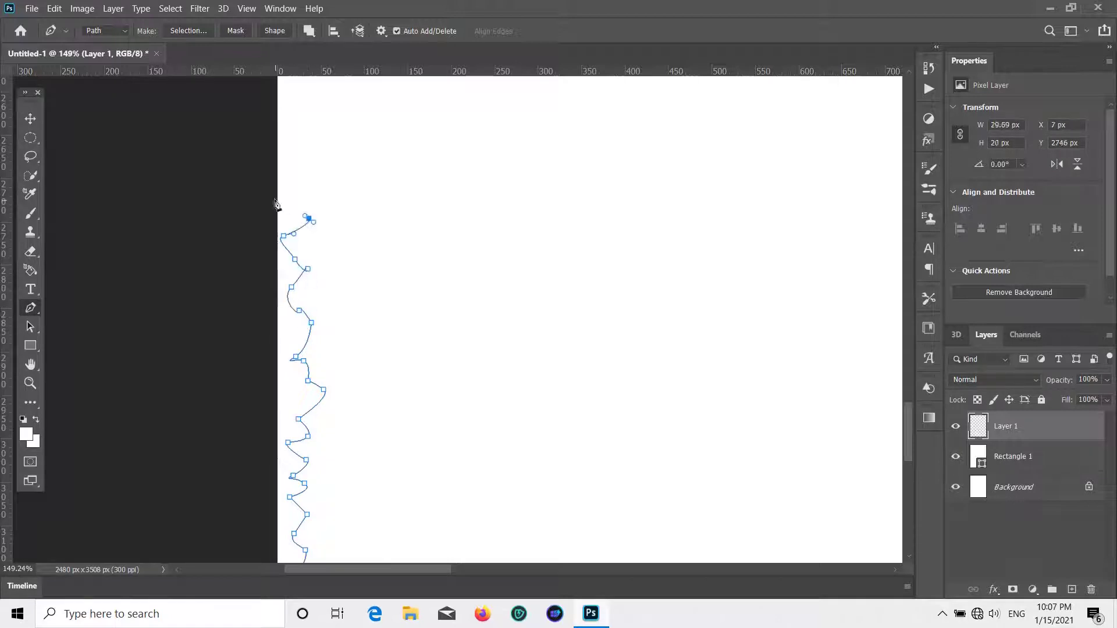
click(274, 199)
drag(303, 185, 310, 178)
click(300, 195)
click(292, 190)
click(293, 155)
click(313, 147)
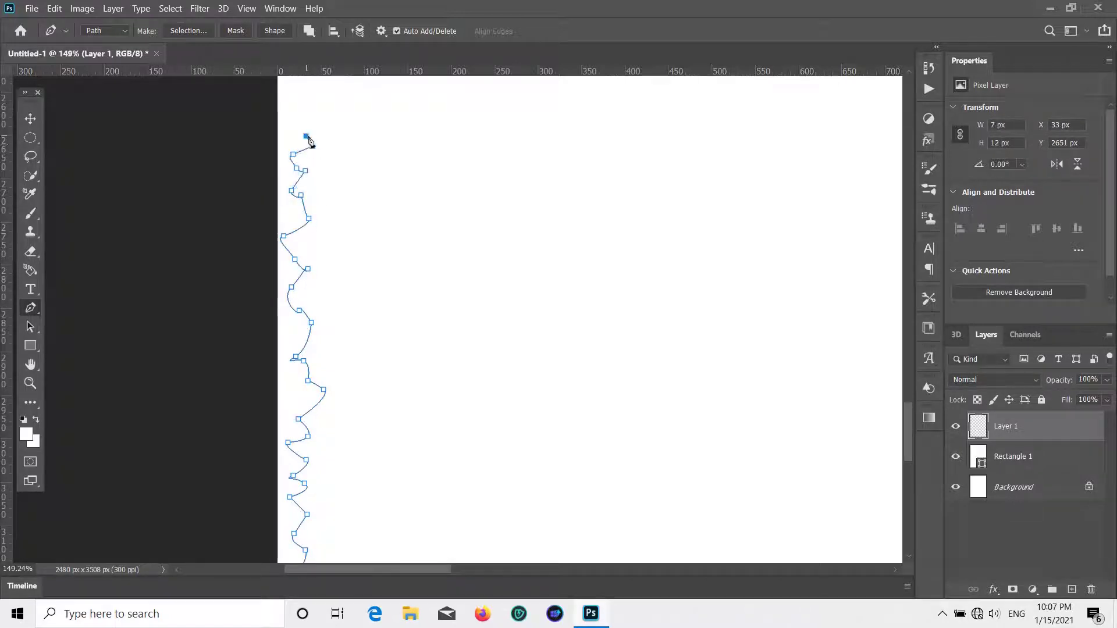
- Extend the torn edge further upward with more corner anchors
scroll(305, 136, up, 4)
click(308, 247)
click(293, 217)
click(294, 185)
click(294, 172)
click(307, 161)
click(306, 151)
click(297, 147)
click(310, 138)
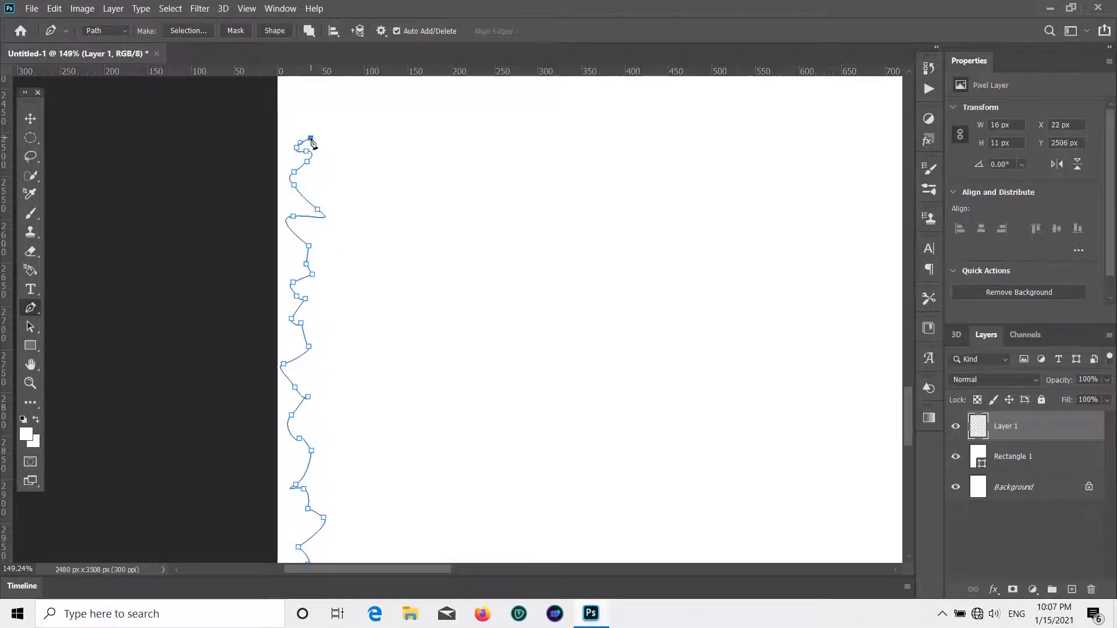
click(293, 104)
- Add another run of jagged anchors farther up the left edge
scroll(312, 145, up, 10)
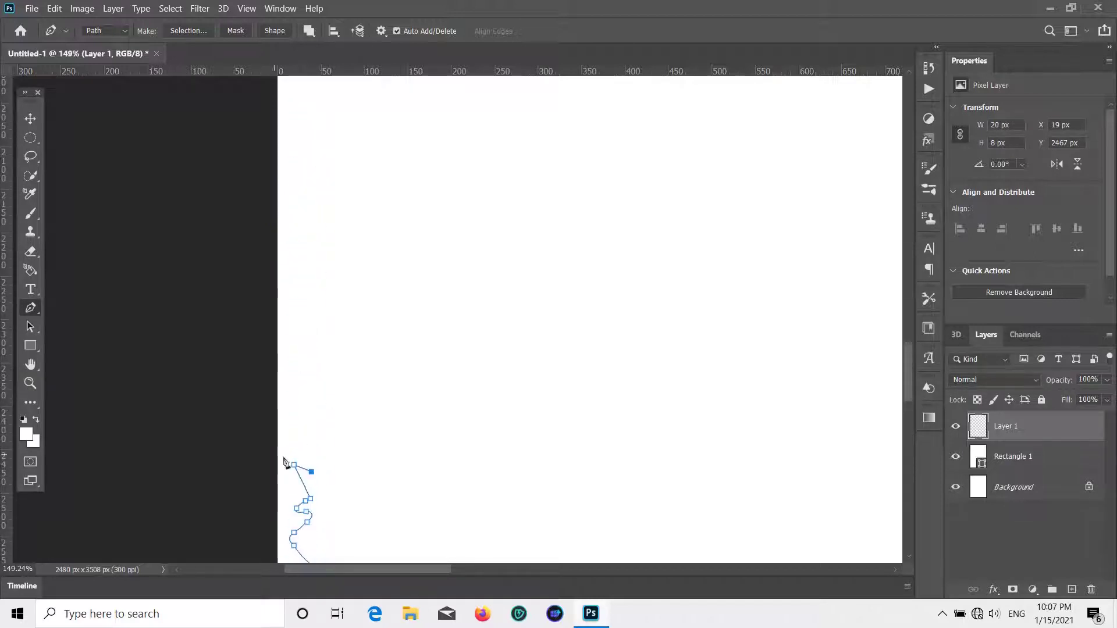
click(303, 407)
click(292, 344)
click(299, 381)
click(319, 331)
click(289, 320)
click(302, 298)
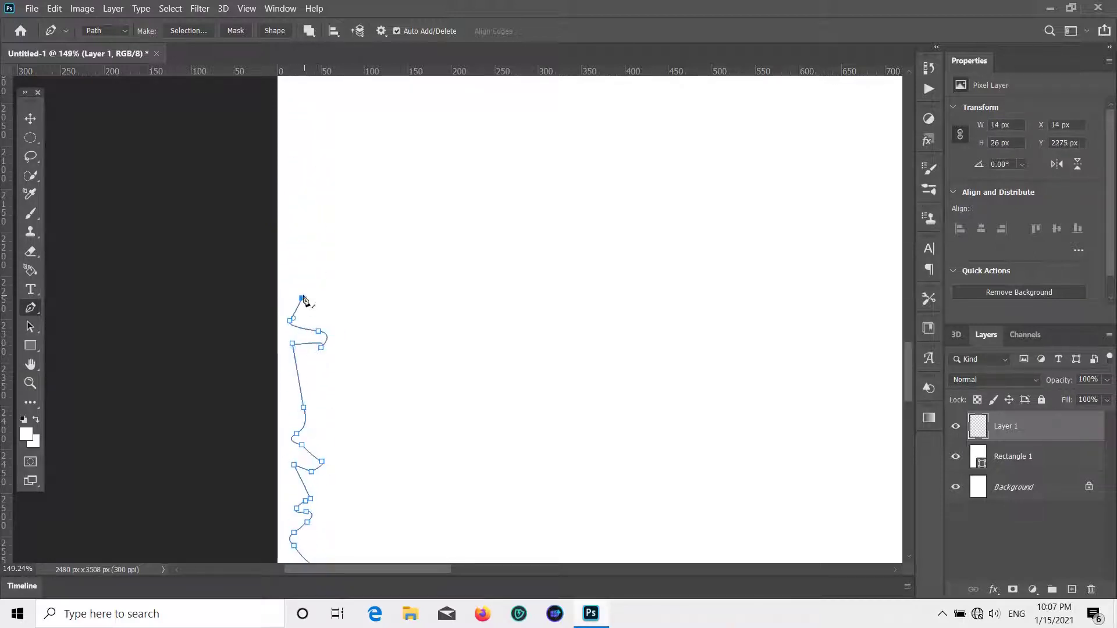
click(289, 284)
click(305, 280)
click(297, 269)
- Place an anchor at the left page edge and continue the outline upward
scroll(349, 256, up, 1)
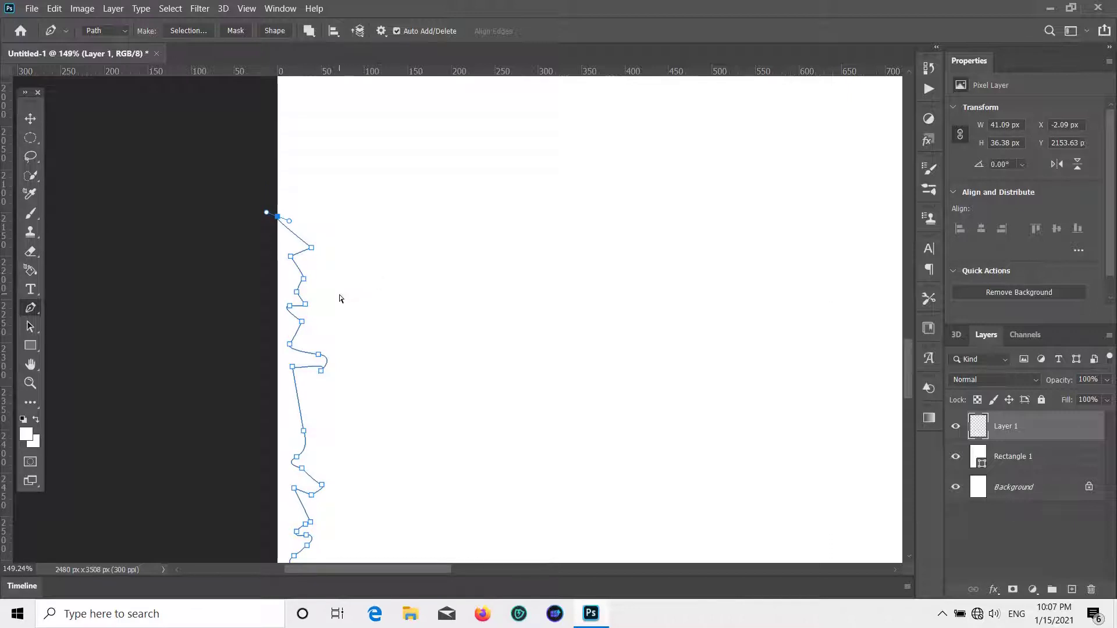
click(311, 247)
click(293, 175)
click(302, 152)
click(303, 144)
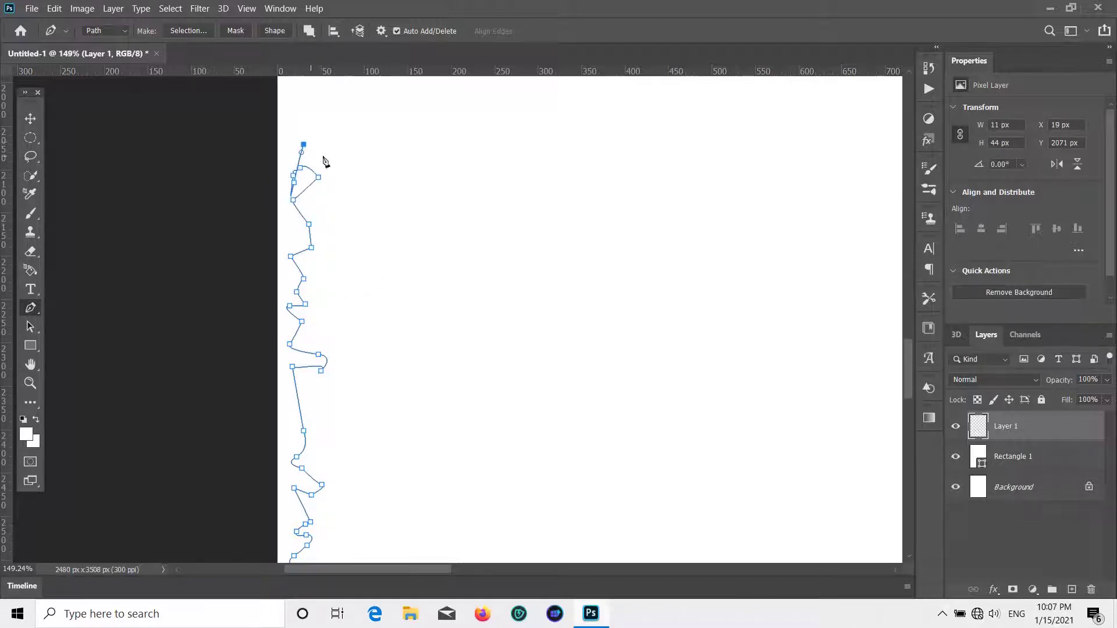
click(292, 140)
- Remove a misplaced anchor and redraw the jagged points along that stretch
scroll(311, 189, up, 9)
key(ctrl+z)
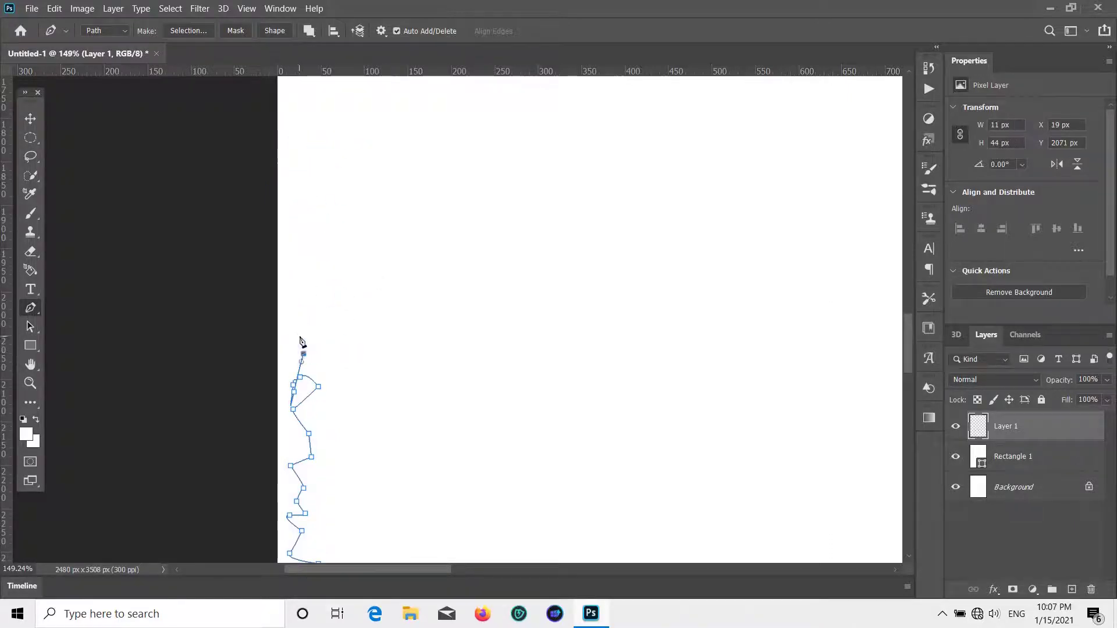
click(313, 297)
click(294, 289)
click(299, 264)
click(312, 257)
click(313, 233)
click(292, 228)
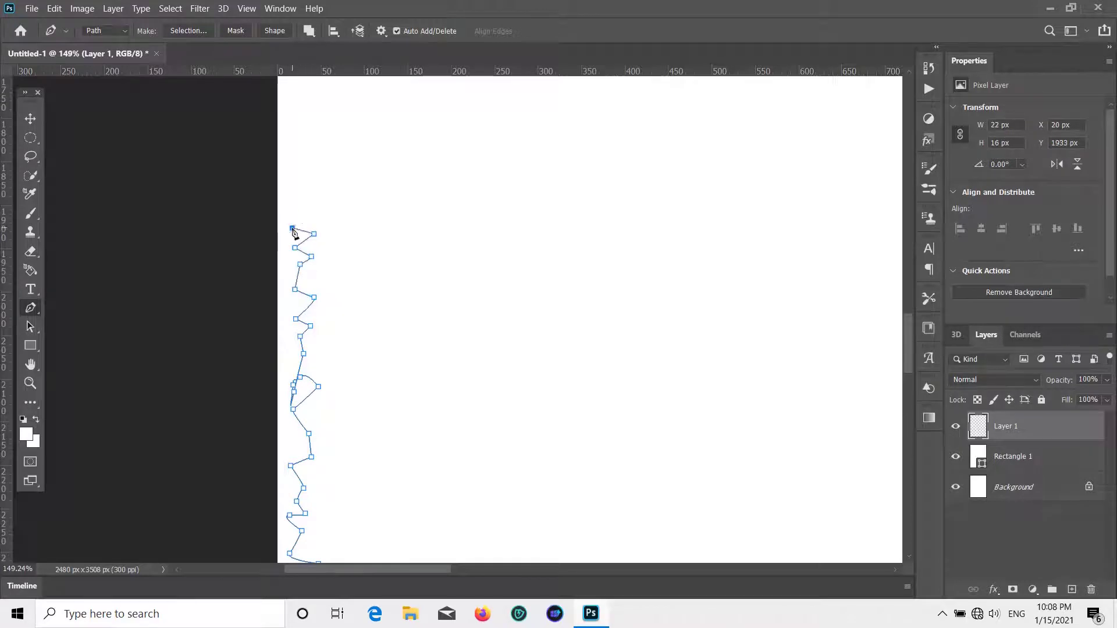
click(299, 212)
click(319, 199)
click(307, 216)
click(315, 174)
- Add a short run of jagged points higher up the left edge
scroll(327, 293, up, 8)
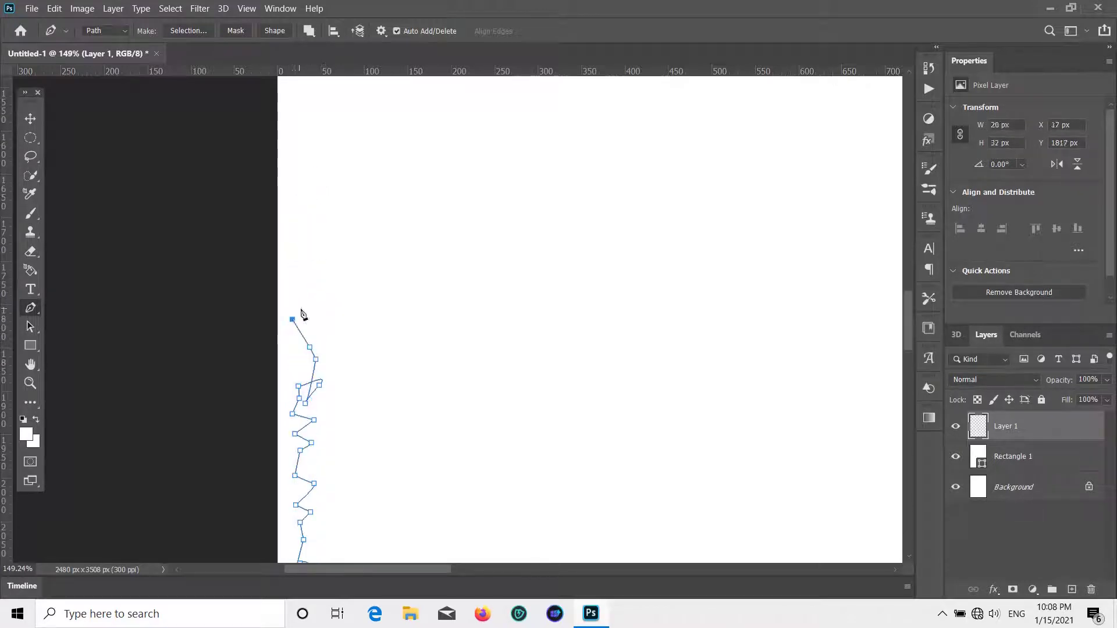
click(300, 309)
click(295, 295)
click(289, 262)
click(300, 259)
click(291, 206)
- Trace the next section with curved anchors for a rougher torn look
scroll(314, 292, up, 10)
click(298, 422)
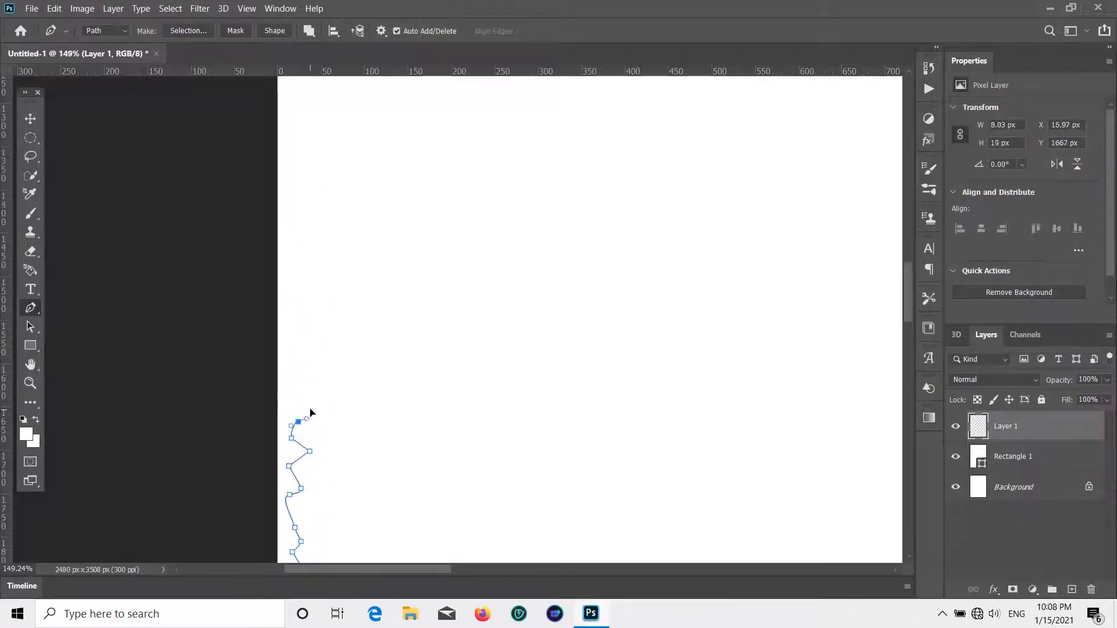
drag(315, 409, 304, 402)
drag(295, 398, 320, 394)
mouse_move(316, 387)
mouse_down()
mouse_move(301, 384)
mouse_move(320, 377)
mouse_up()
drag(309, 352, 305, 330)
drag(300, 328, 311, 321)
drag(316, 308, 318, 291)
drag(294, 296, 321, 283)
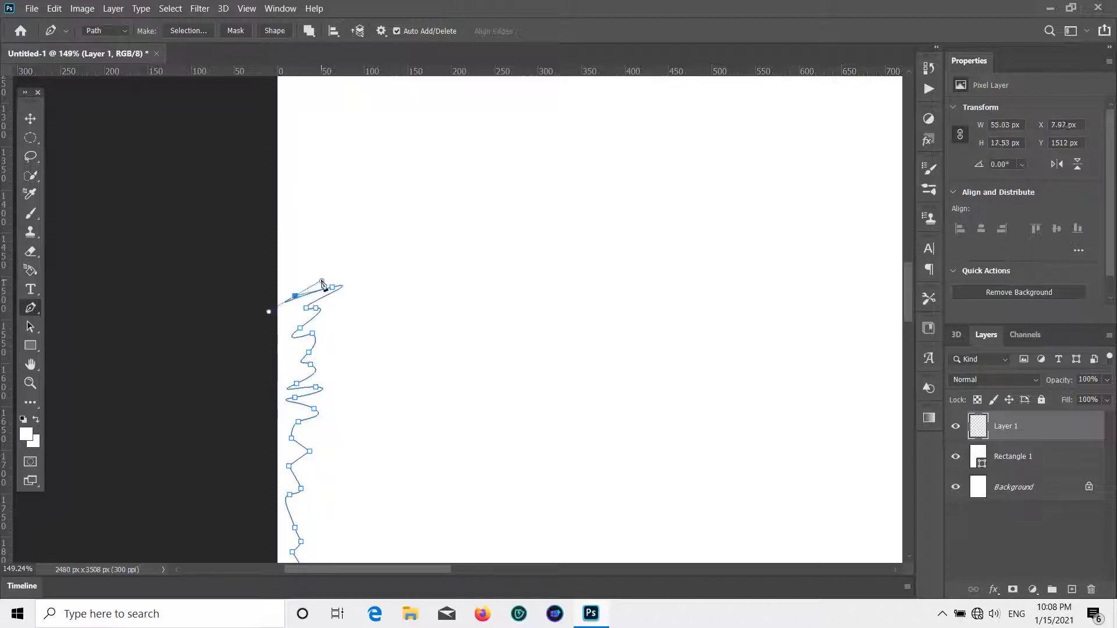
click(321, 280)
click(305, 256)
- Extend the outline upward with a few more corner and curved anchors
scroll(308, 252, up, 5)
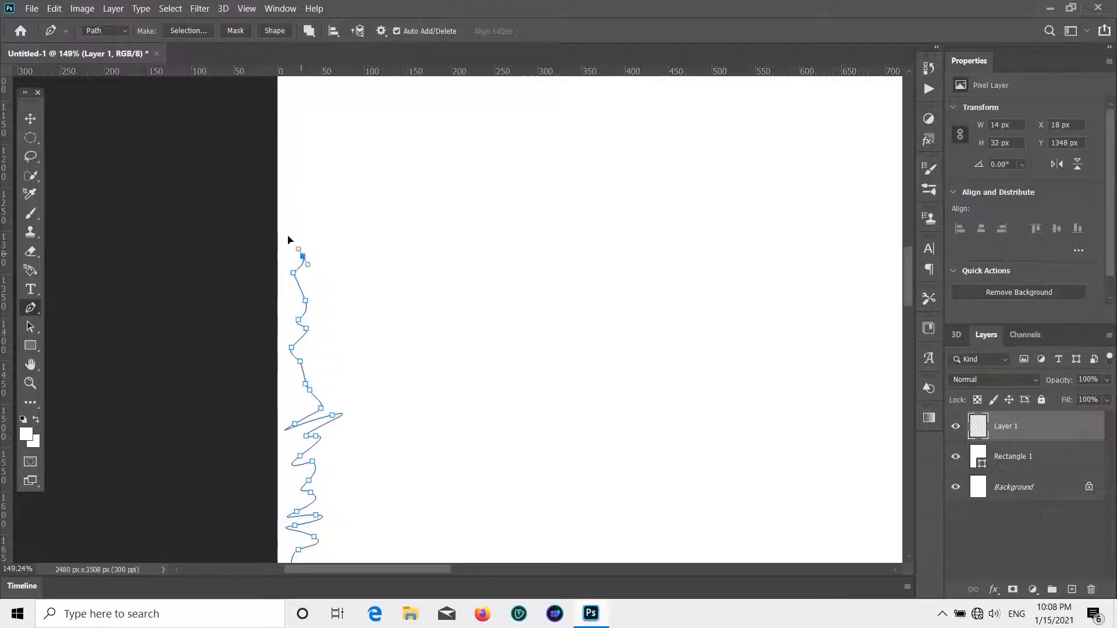
click(299, 221)
drag(290, 234, 286, 174)
click(313, 186)
drag(296, 162, 315, 155)
drag(290, 138, 288, 136)
- Continue the torn edge with alternating curved and jagged anchors
scroll(304, 170, up, 6)
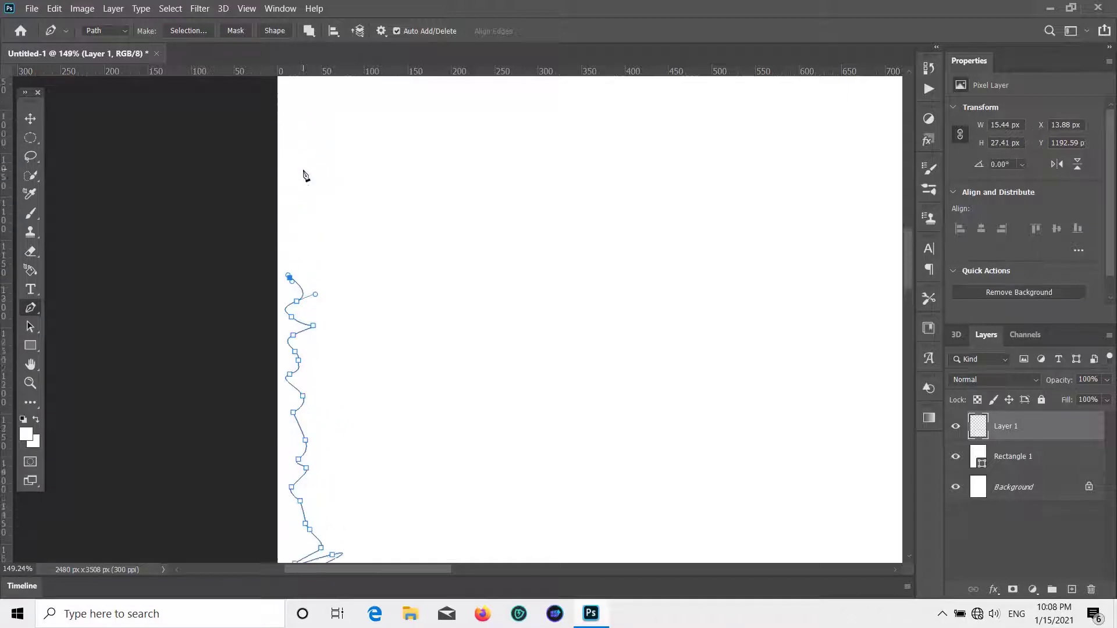
scroll(319, 280, up, 3)
drag(288, 325, 299, 317)
drag(317, 290, 308, 267)
click(308, 265)
click(315, 238)
drag(303, 222, 296, 222)
click(292, 185)
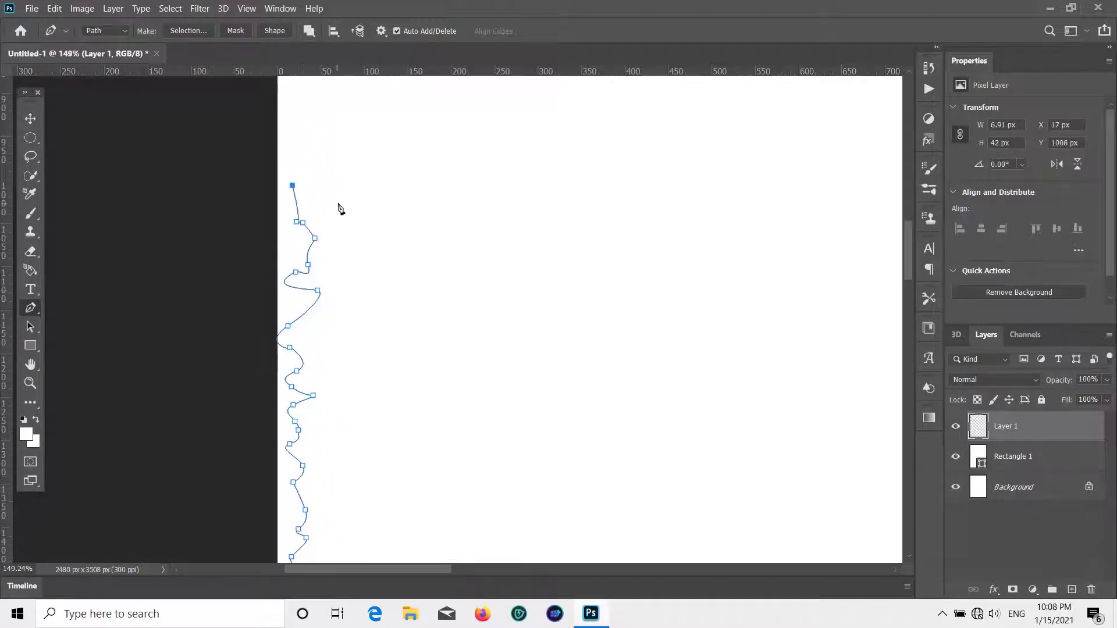
click(338, 203)
drag(297, 182, 294, 176)
click(290, 167)
- Undo two stray anchors and re-place the curved and jagged points on that section
scroll(297, 209, up, 8)
click(296, 343)
drag(298, 306, 285, 302)
drag(283, 294, 290, 258)
click(290, 281)
key(ctrl+z)
key(ctrl+z)
click(305, 270)
drag(300, 249, 309, 245)
click(299, 236)
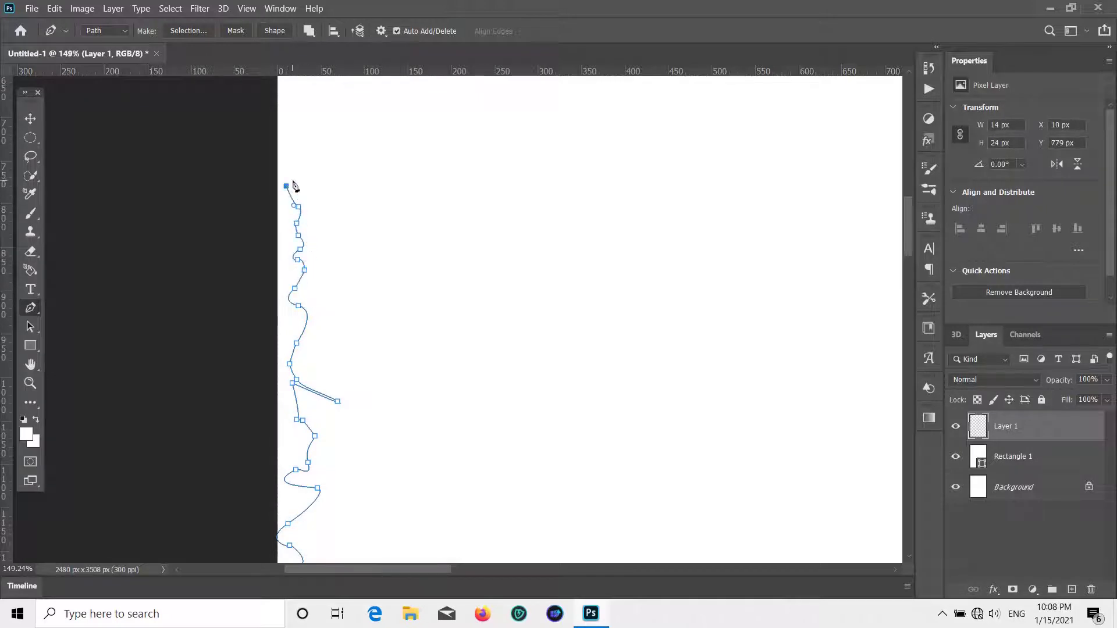
- Add curved anchors near the upper left edge, then undo the misplaced ones
scroll(310, 176, up, 16)
drag(304, 545, 283, 522)
click(290, 487)
drag(286, 517, 294, 461)
drag(302, 459, 304, 455)
key(ctrl+z)
key(ctrl+z)
key(ctrl+z)
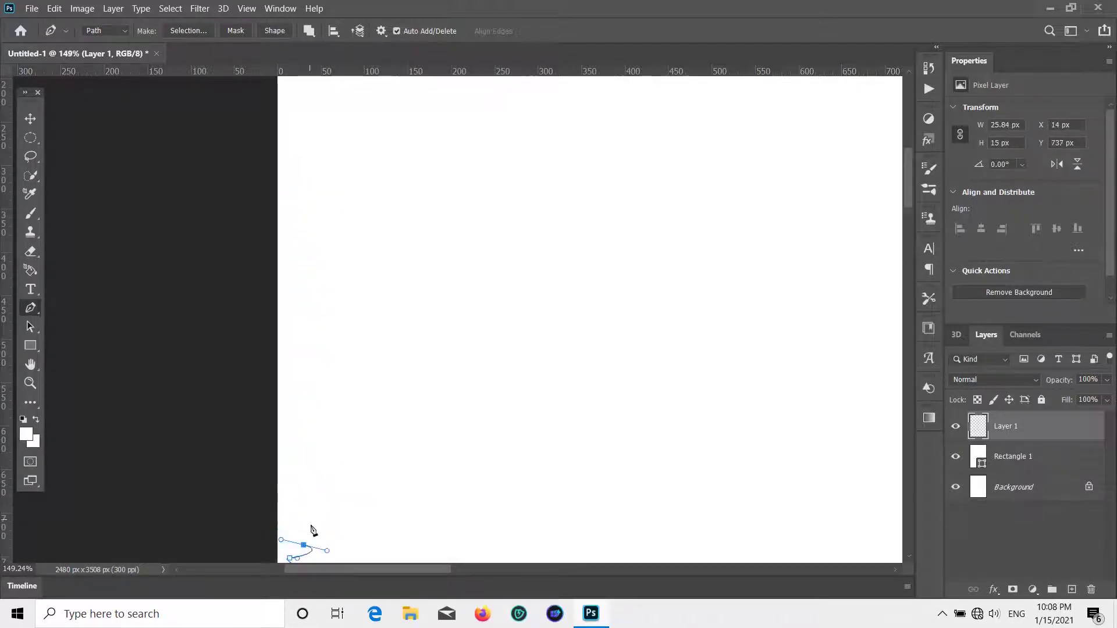
- Redraw that upper stretch of the left edge with curved and jagged anchors
click(309, 527)
drag(291, 506, 293, 499)
drag(304, 487, 302, 481)
drag(295, 472, 299, 446)
drag(314, 417, 312, 411)
drag(304, 397, 301, 393)
drag(306, 333, 325, 324)
click(337, 296)
drag(291, 296, 315, 202)
click(319, 270)
drag(321, 202, 318, 188)
- Add the final anchors near the top-left corner and join them to the top edge path
scroll(324, 273, up, 3)
click(309, 355)
drag(310, 336, 313, 333)
drag(295, 312, 295, 316)
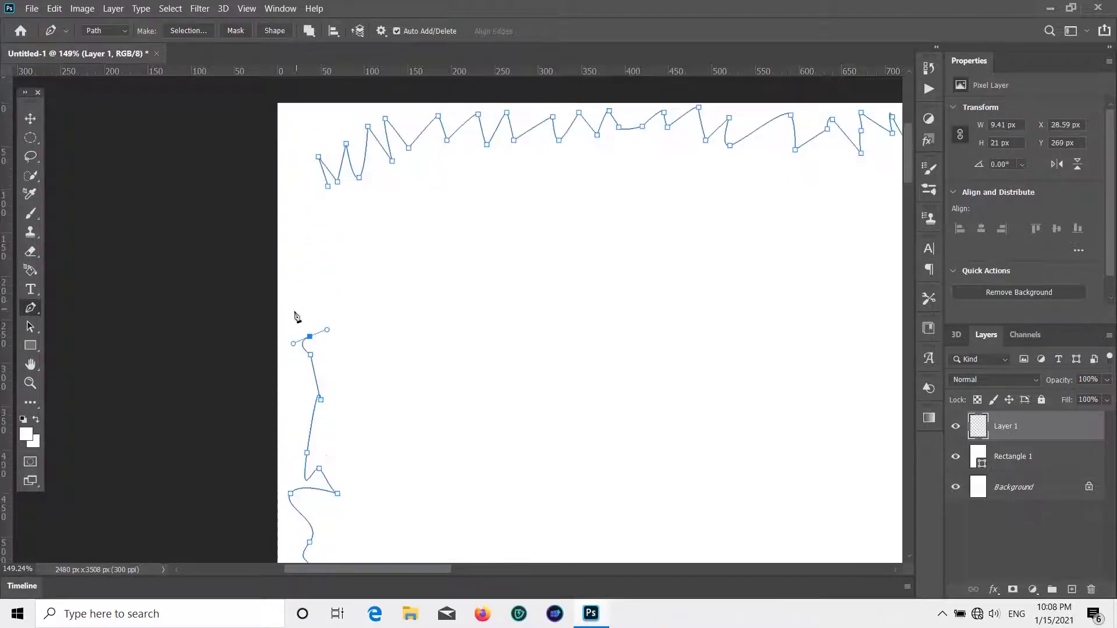
click(304, 275)
click(307, 262)
click(307, 214)
click(305, 187)
click(284, 159)
click(317, 173)
click(328, 187)
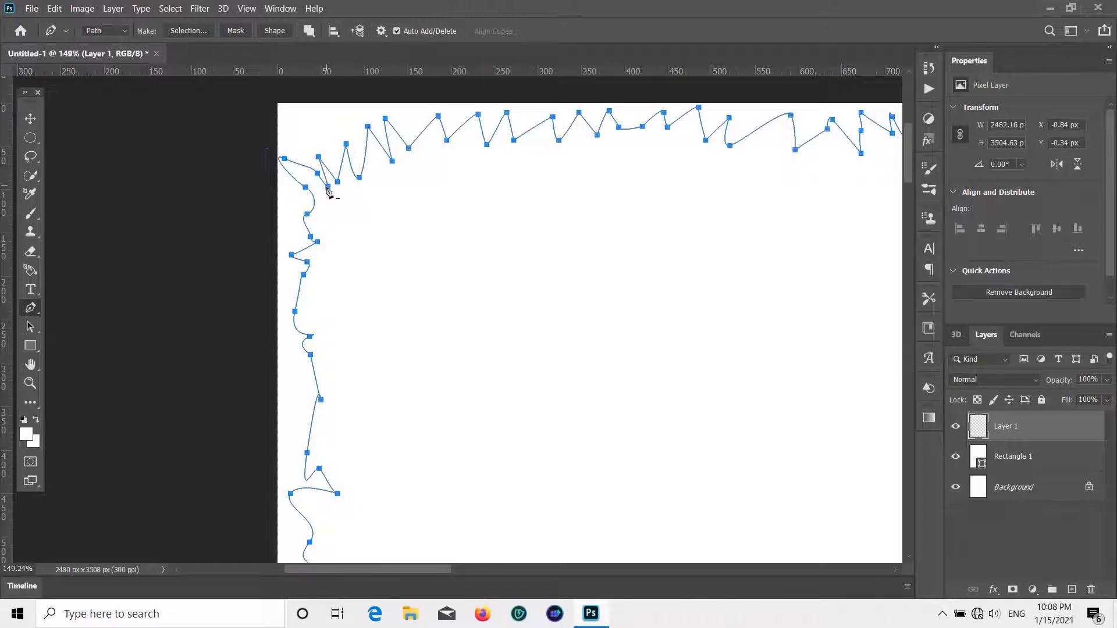
scroll(337, 221, down, 10)
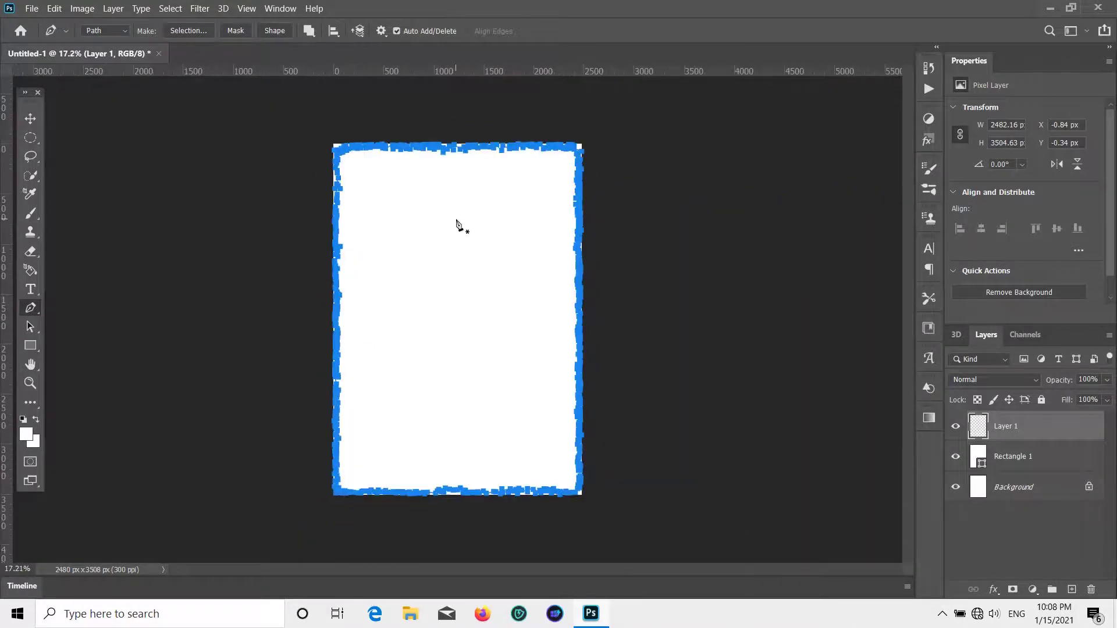
- Convert the traced torn-edge path into a selection
right_click(458, 225)
click(513, 283)
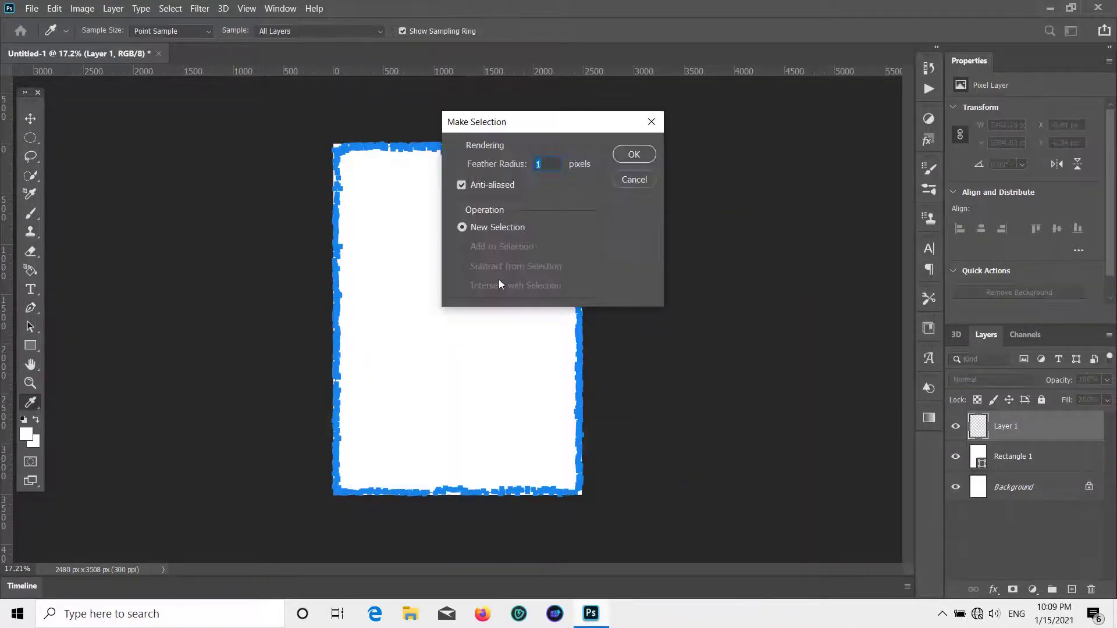
click(637, 153)
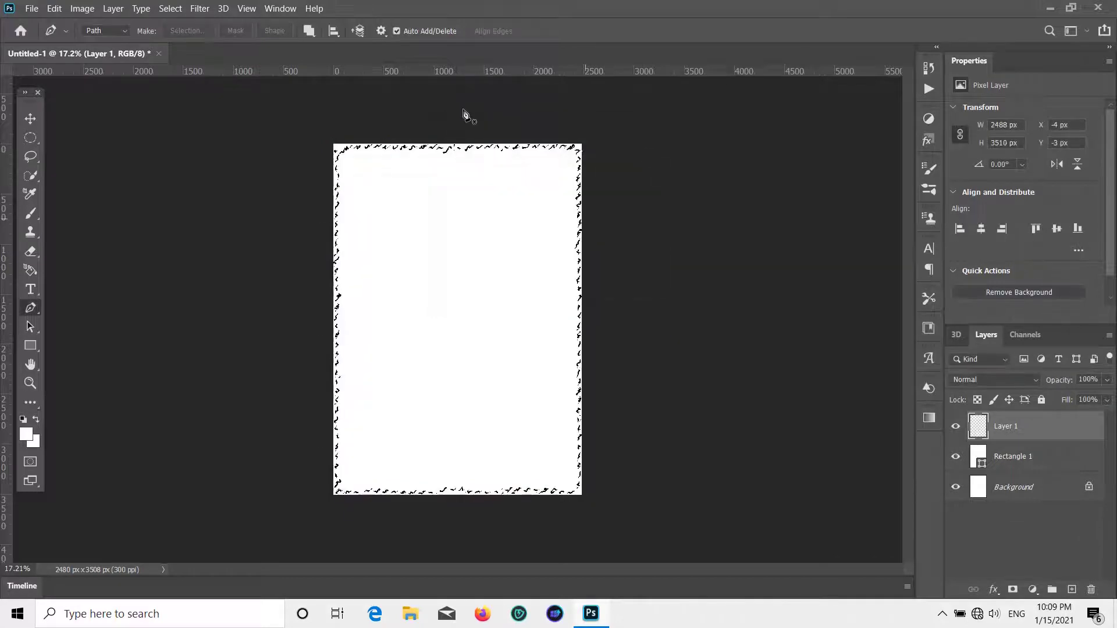
- Set the foreground colour to light yellow-green #dae29b
click(28, 437)
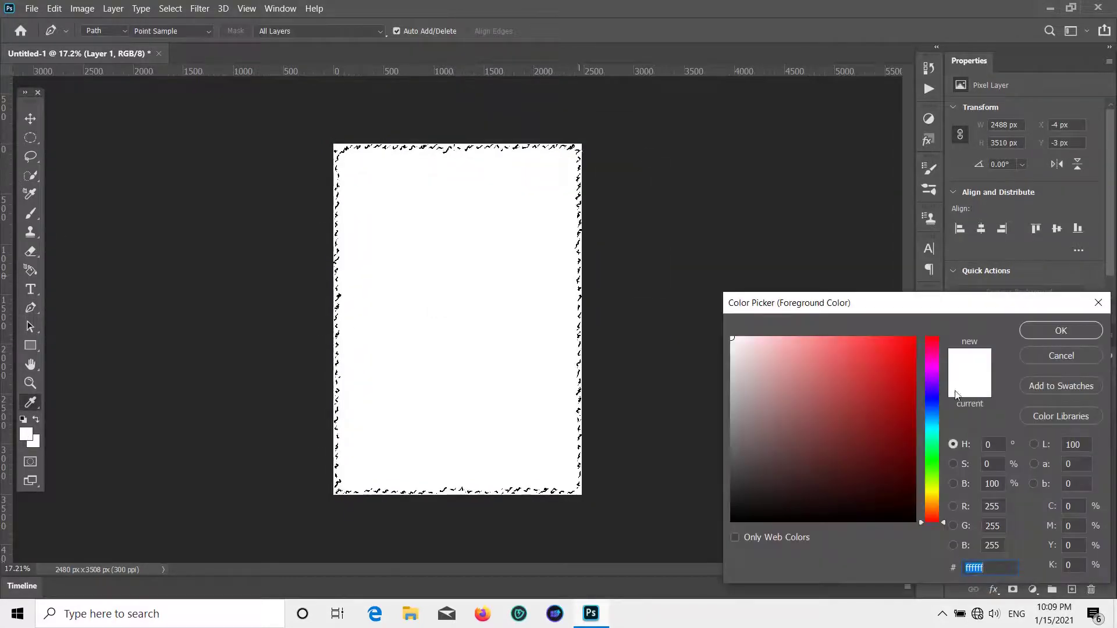
drag(932, 512, 932, 488)
click(789, 358)
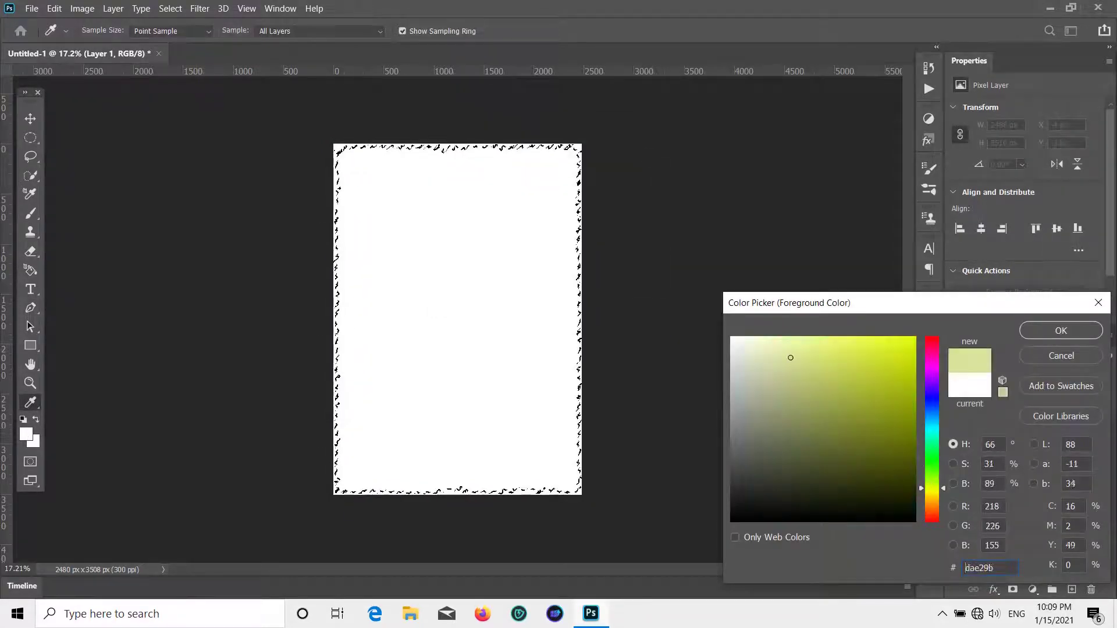
click(1033, 334)
- Paint Bucket-fill the selection on Layer 1 with the yellow-green, then deselect
key(p)
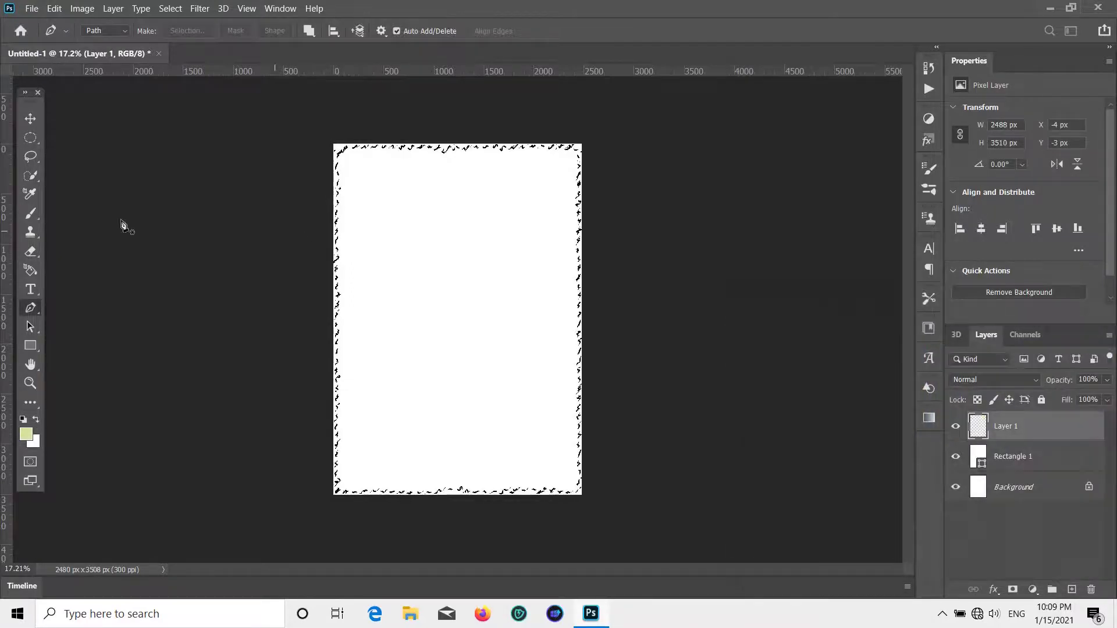
key(i)
right_click(28, 411)
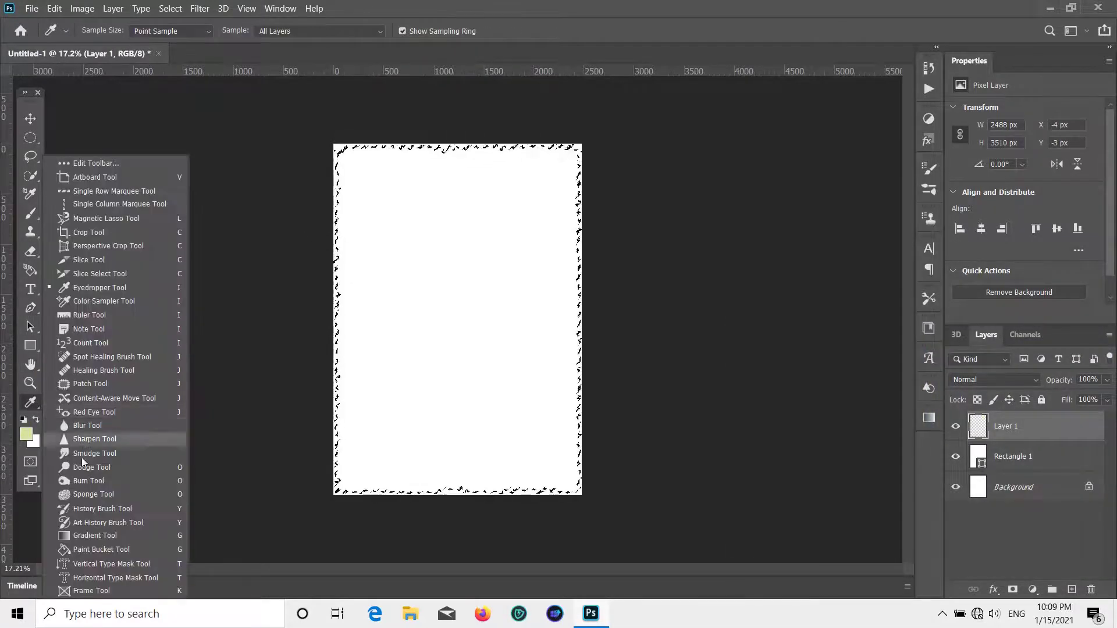
click(99, 440)
click(392, 285)
key(ctrl+d)
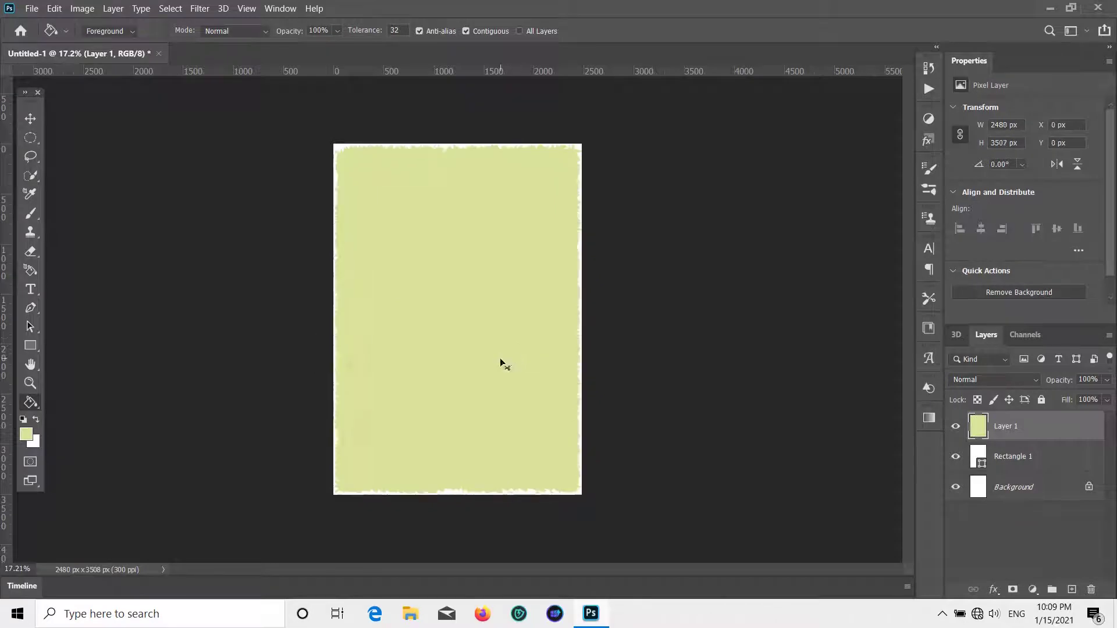
click(33, 116)
- Scale the yellow-green torn layer down to about 95.6% (2370 x 3351 px)
scroll(511, 362, up, 2)
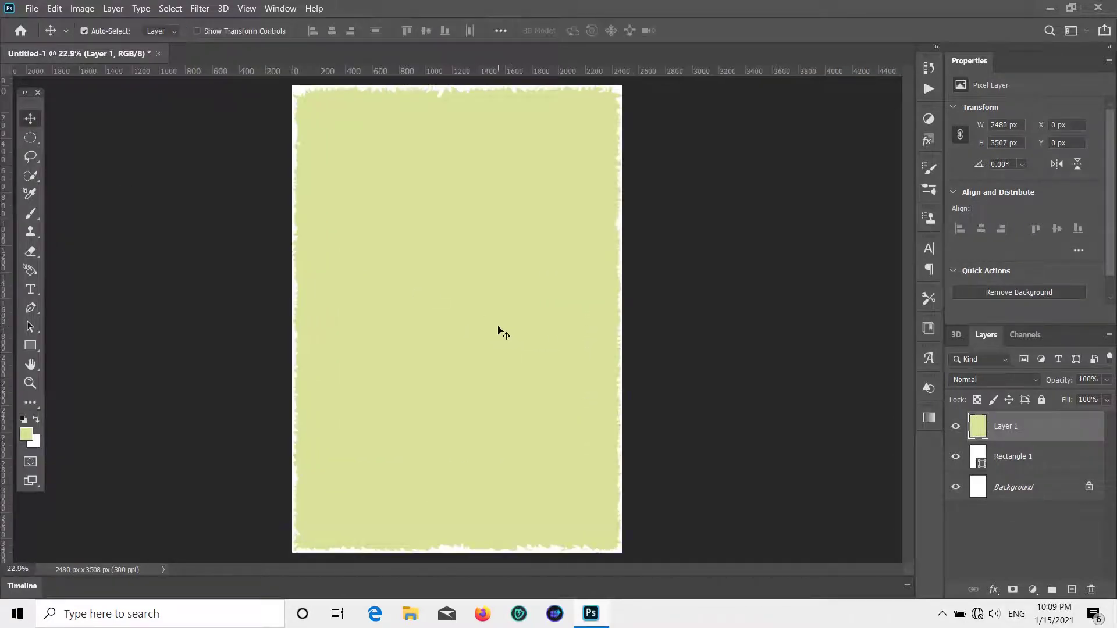
scroll(497, 323, down, 1)
key(ctrl+t)
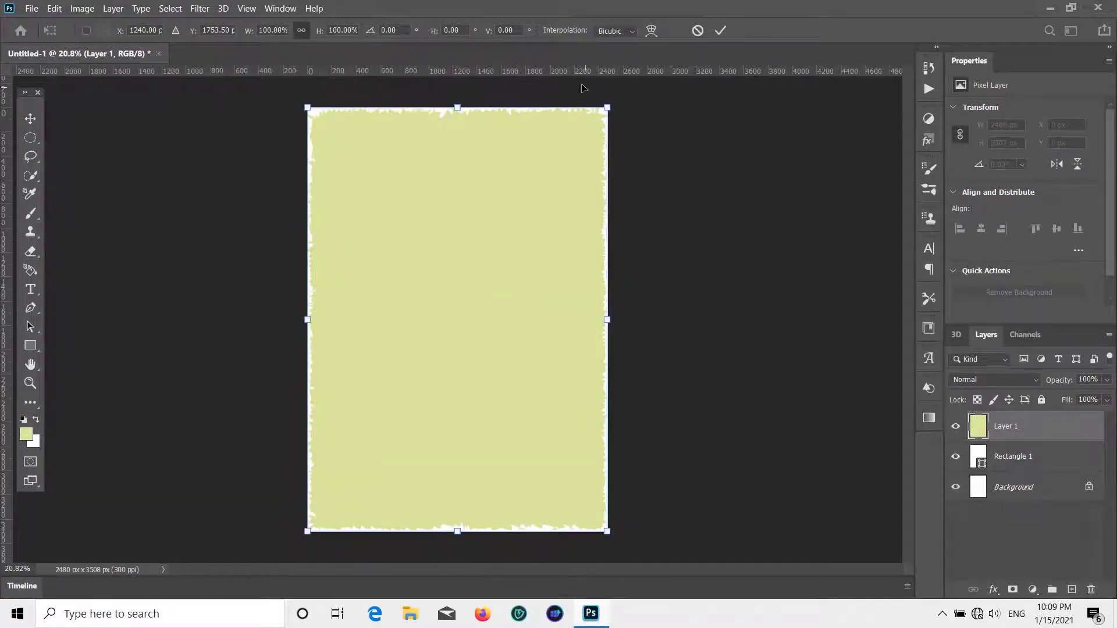
drag(607, 108, 553, 147)
key(Return)
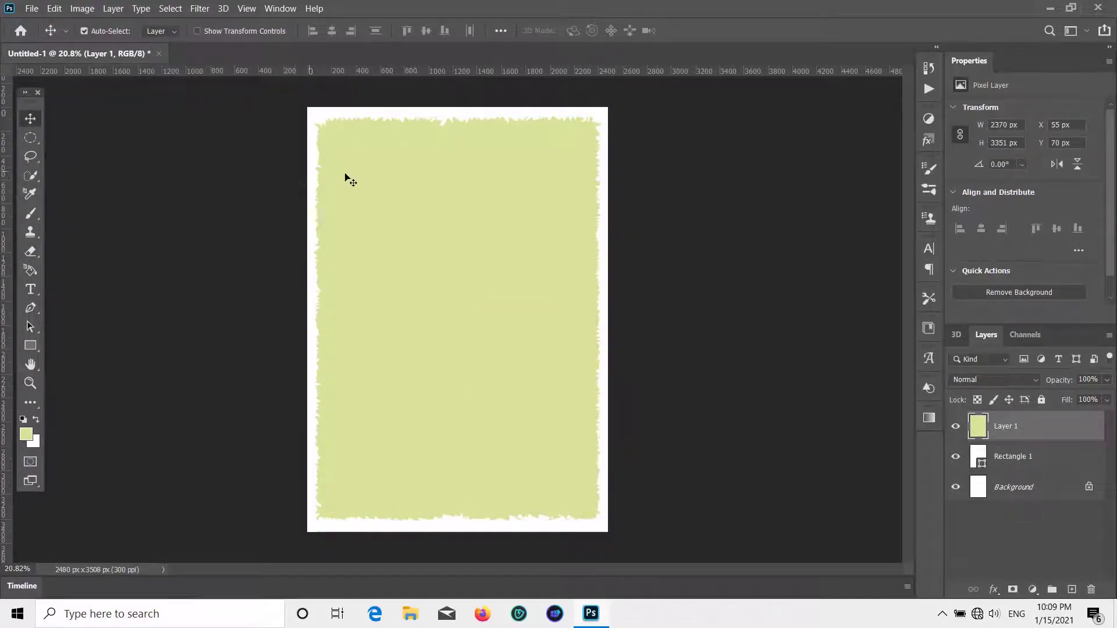
click(31, 8)
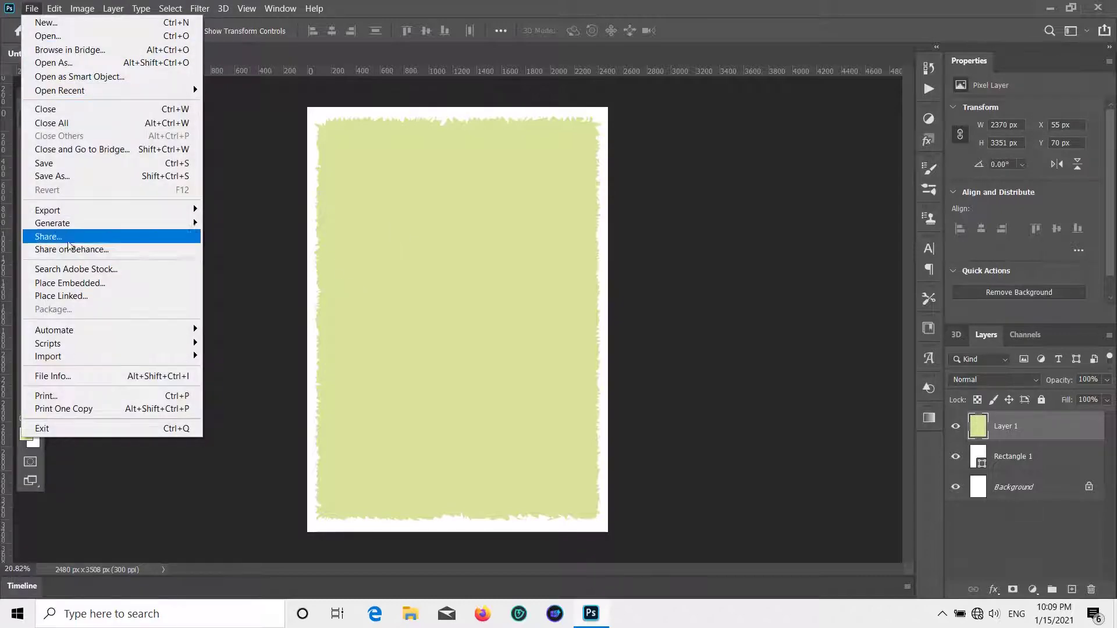
- Place 5.png as a linked layer, scale it to 1836 x 1221 px, and center it on the page
click(75, 300)
scroll(349, 176, down, 5)
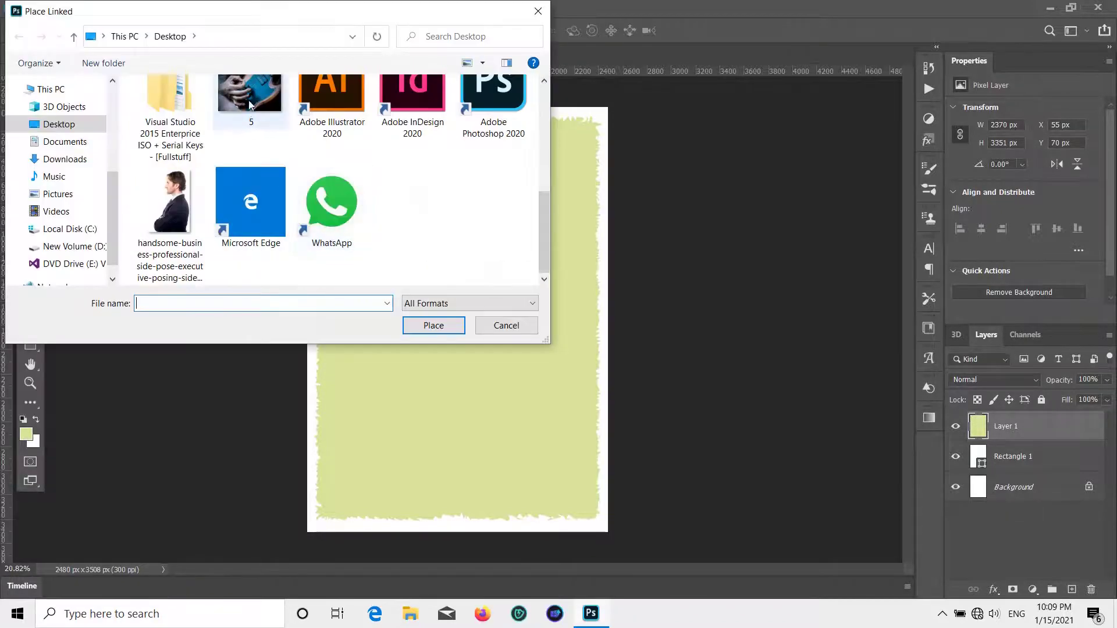
double_click(251, 101)
drag(307, 219, 384, 274)
key(Return)
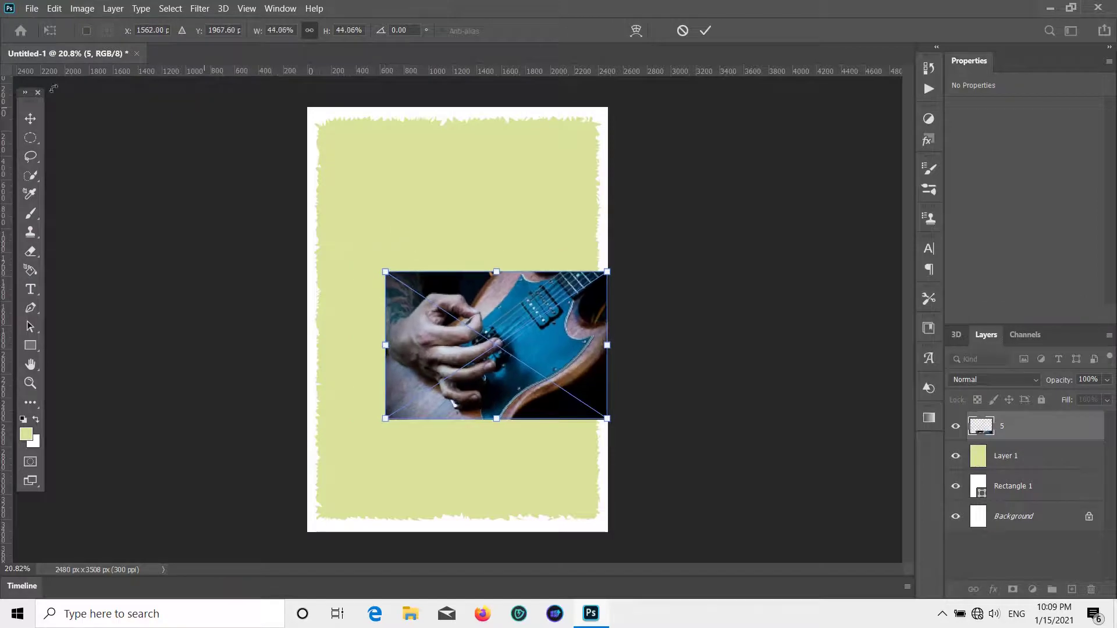
drag(511, 315, 511, 287)
click(31, 8)
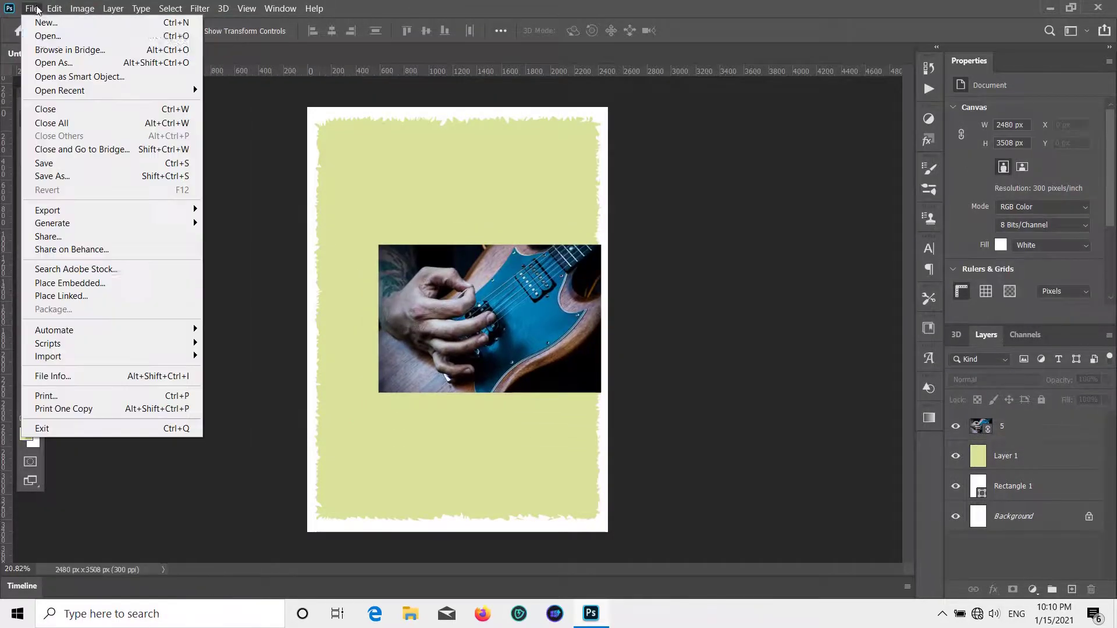
click(35, 33)
- Open the businessman photo, crop it to 599 x 612 px head and shoulders, and unlock its background layer
double_click(177, 194)
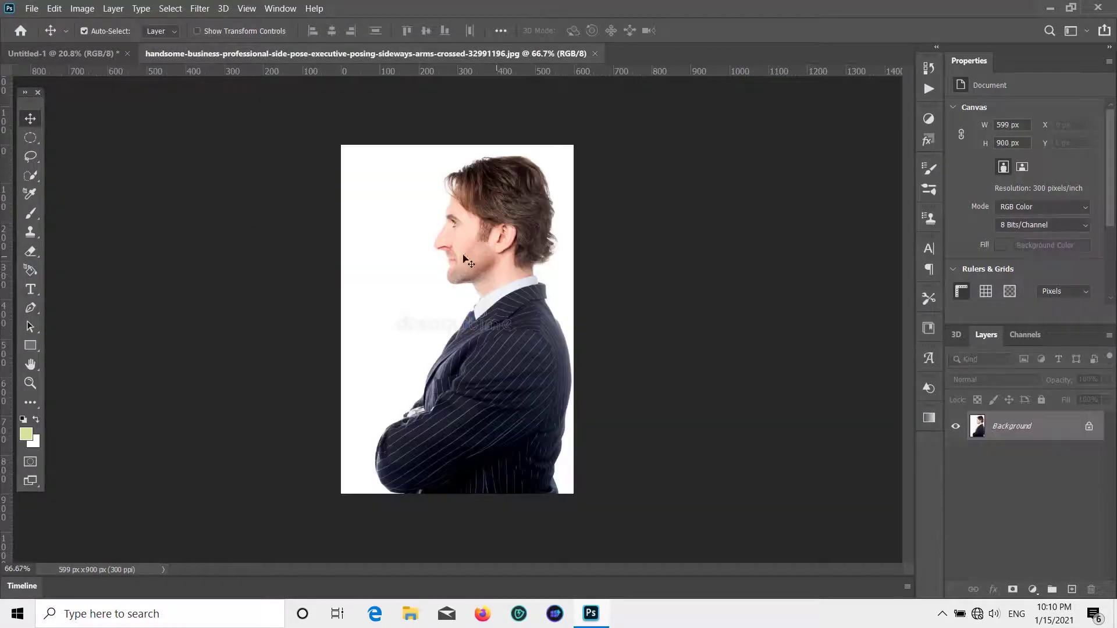
click(31, 402)
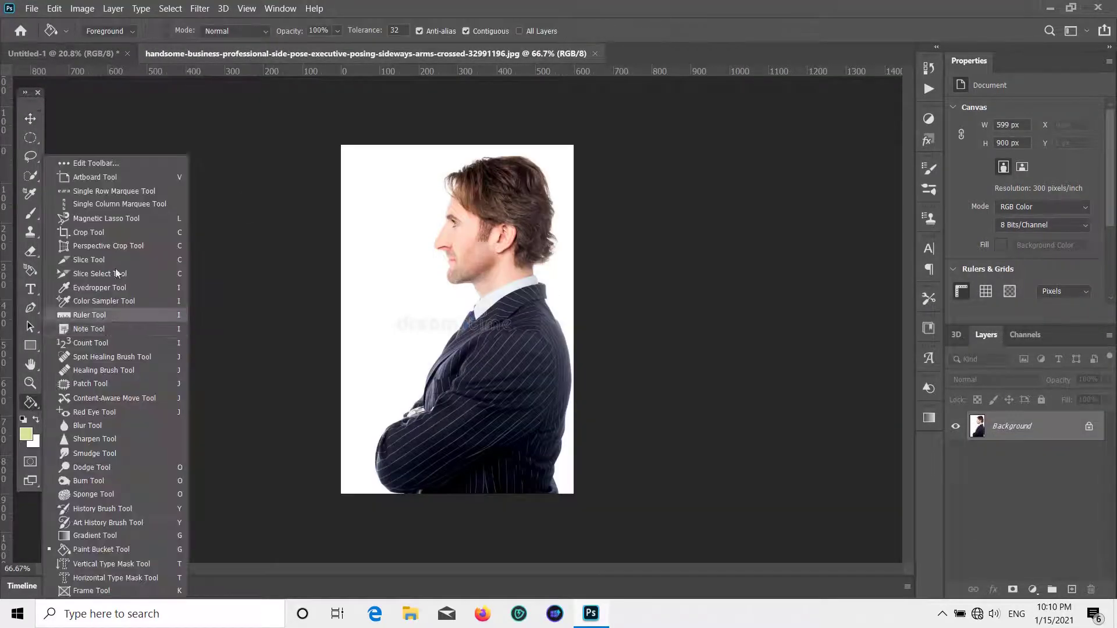
click(119, 233)
mouse_move(469, 490)
mouse_down()
mouse_move(468, 429)
mouse_move(468, 441)
mouse_up()
click(31, 118)
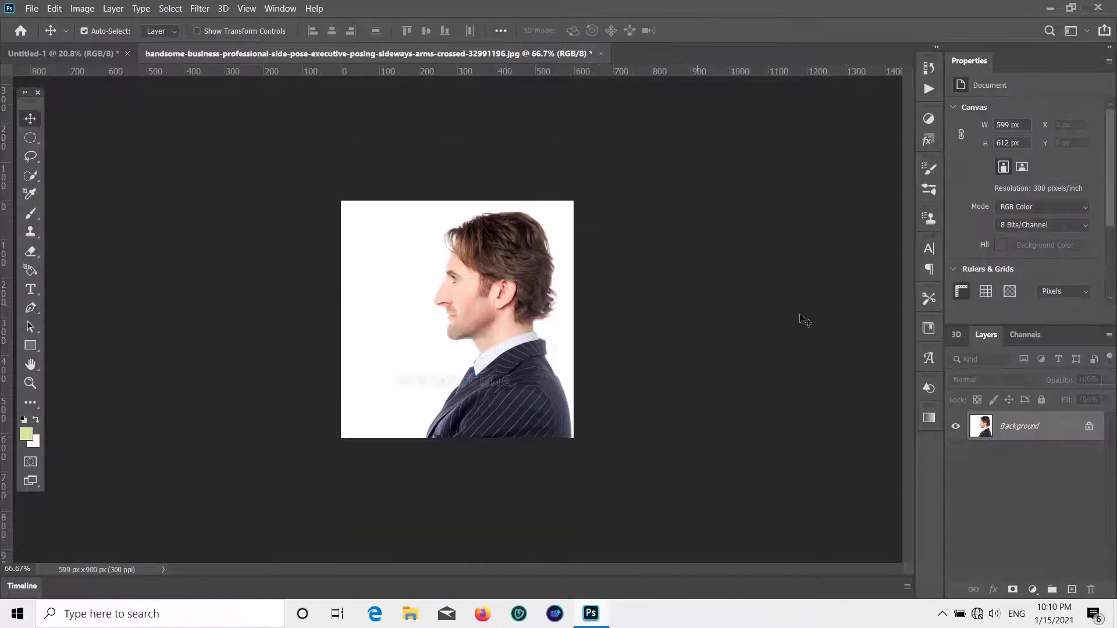
click(1088, 426)
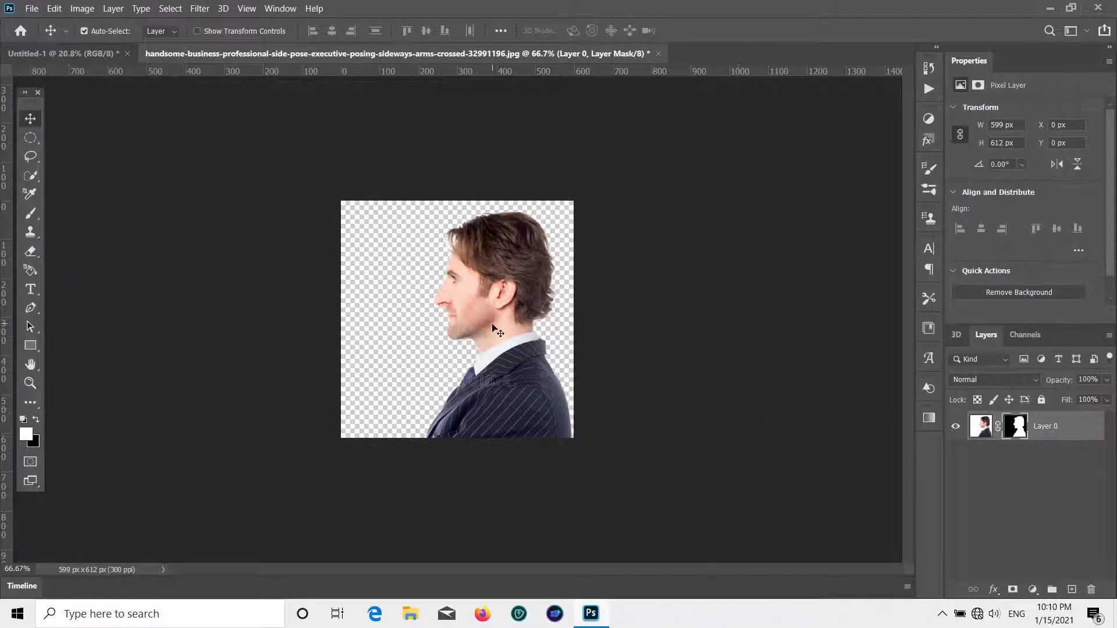
- Bring the cut-out man into the poster, enlarge him to 1978 x 2022 px, and place him under layer 5
drag(498, 330, 670, 492)
key(ctrl+t)
drag(564, 437, 495, 404)
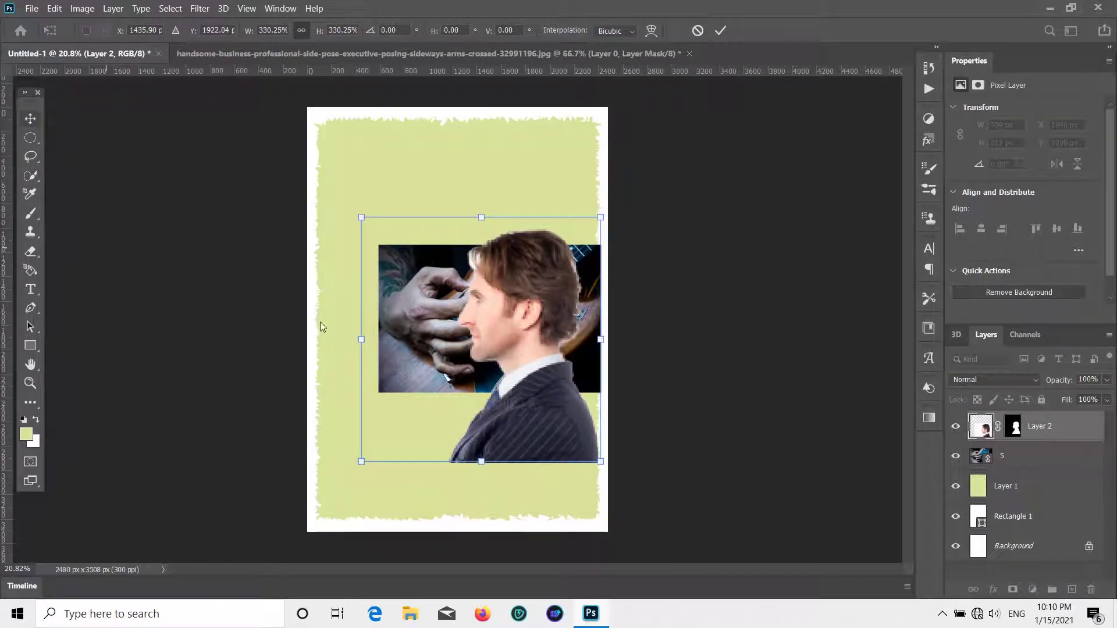
click(37, 118)
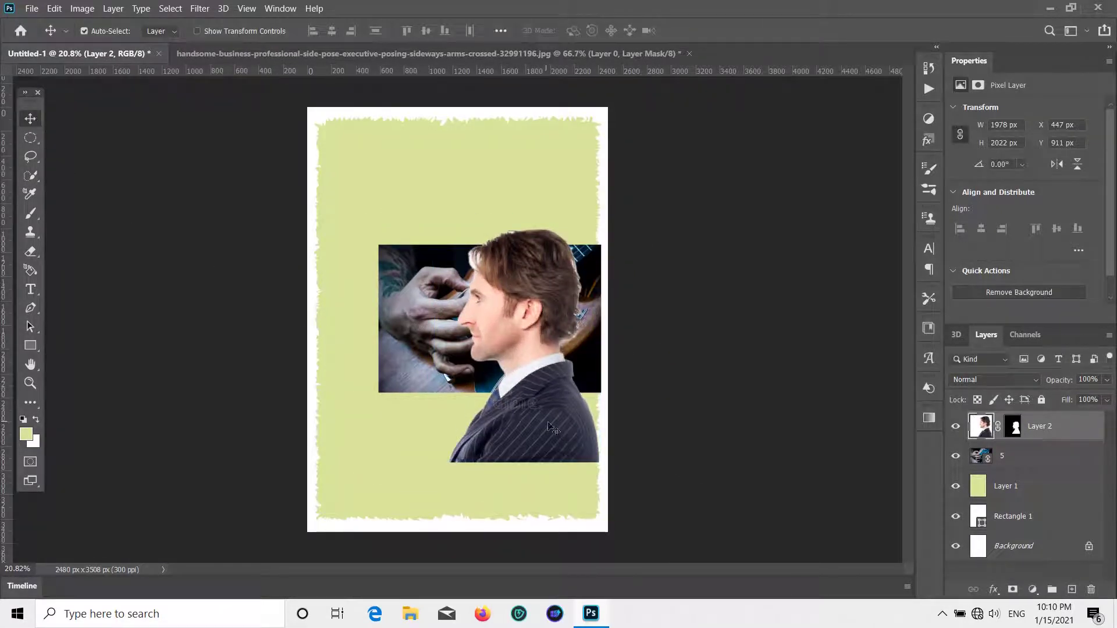
click(1036, 457)
drag(1033, 414, 1029, 468)
mouse_move(546, 455)
mouse_down()
mouse_move(547, 433)
mouse_move(546, 450)
mouse_up()
- Create a clipping mask so guitar layer 5 shows only inside the man's silhouette
click(536, 345)
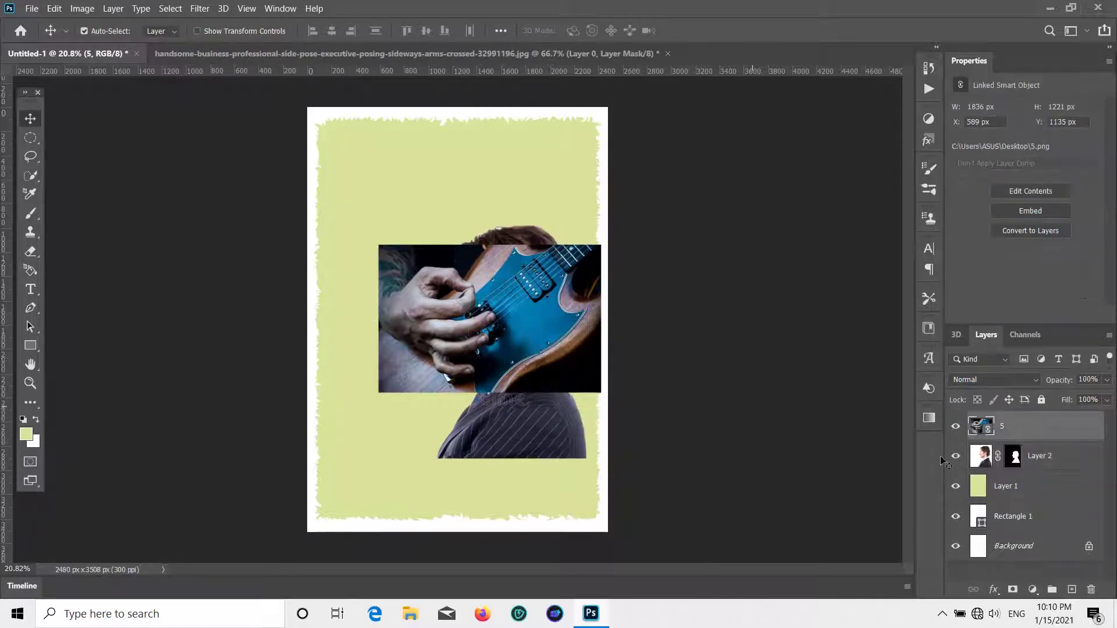
right_click(1007, 416)
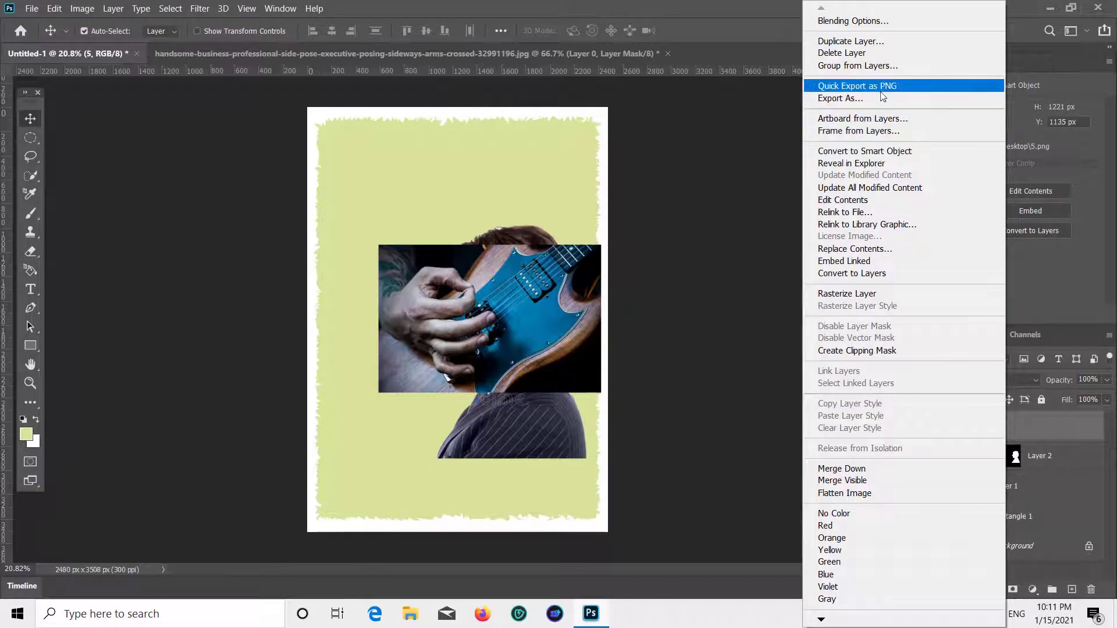
click(881, 350)
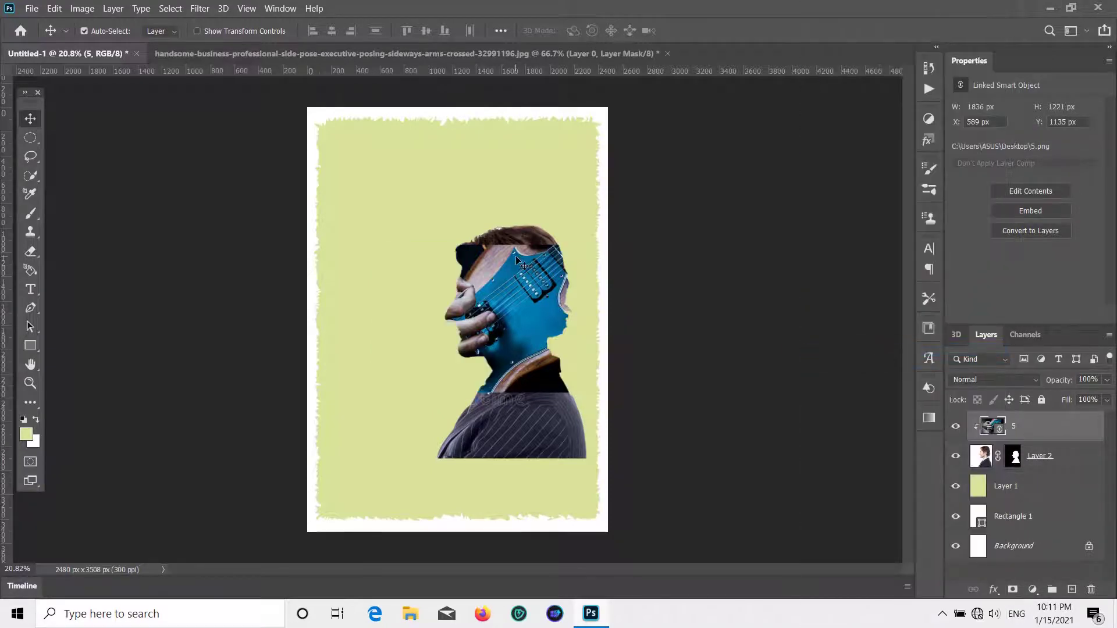
- Enlarge the clipped guitar photo to 2919 x 1941 px to fill the head and shoulders
key(ctrl+t)
drag(492, 396, 529, 470)
drag(503, 413, 553, 403)
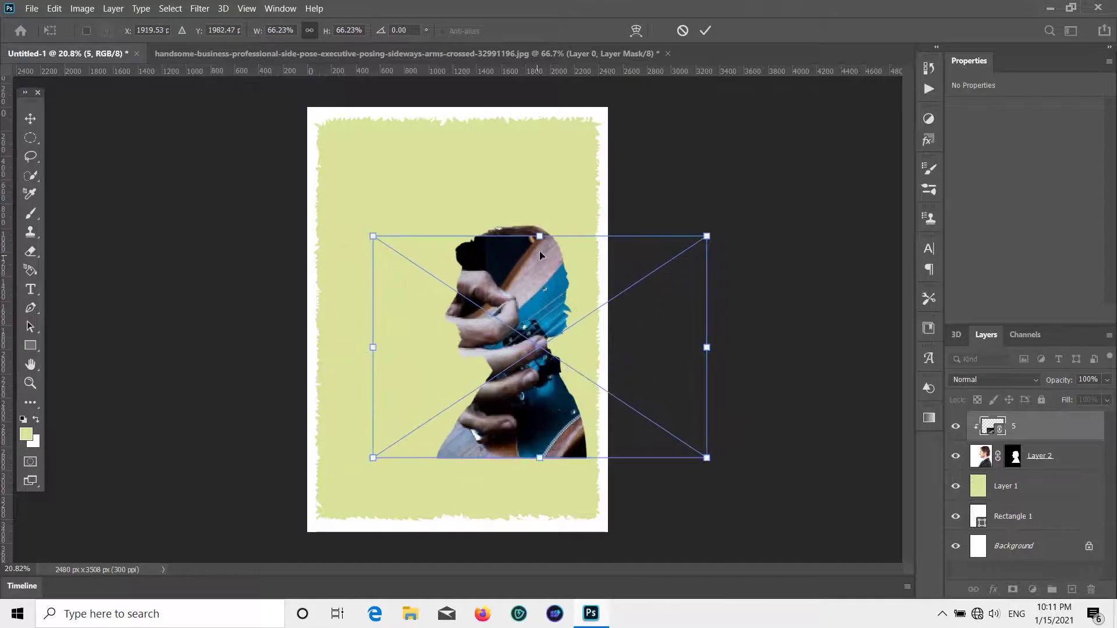
drag(540, 237, 539, 223)
click(34, 119)
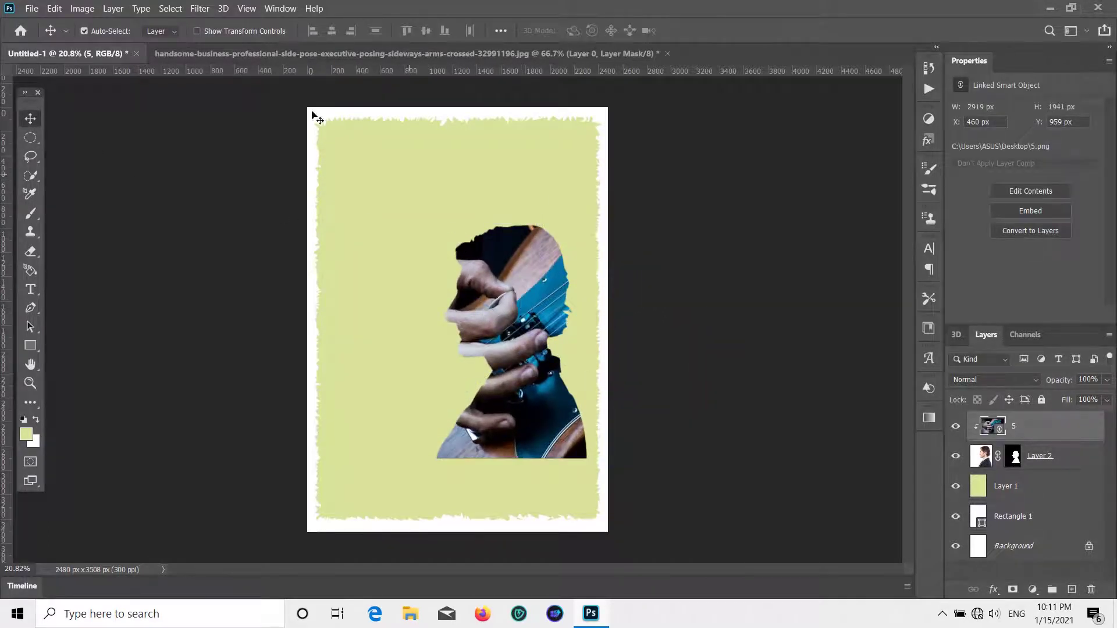
click(392, 173)
key(ctrl+j)
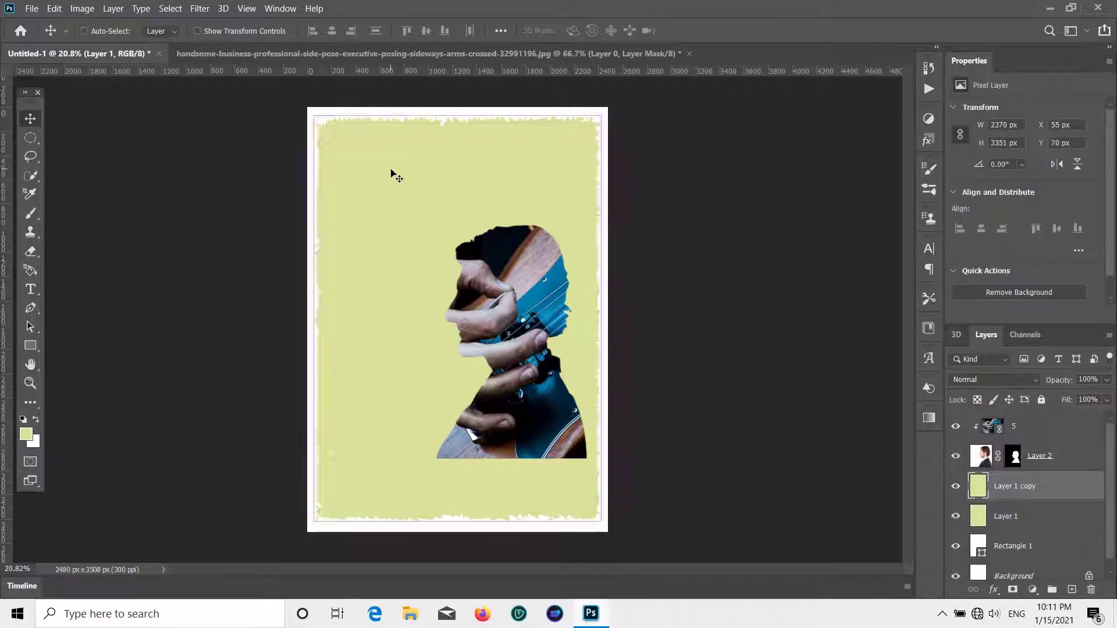
key(ctrl+t)
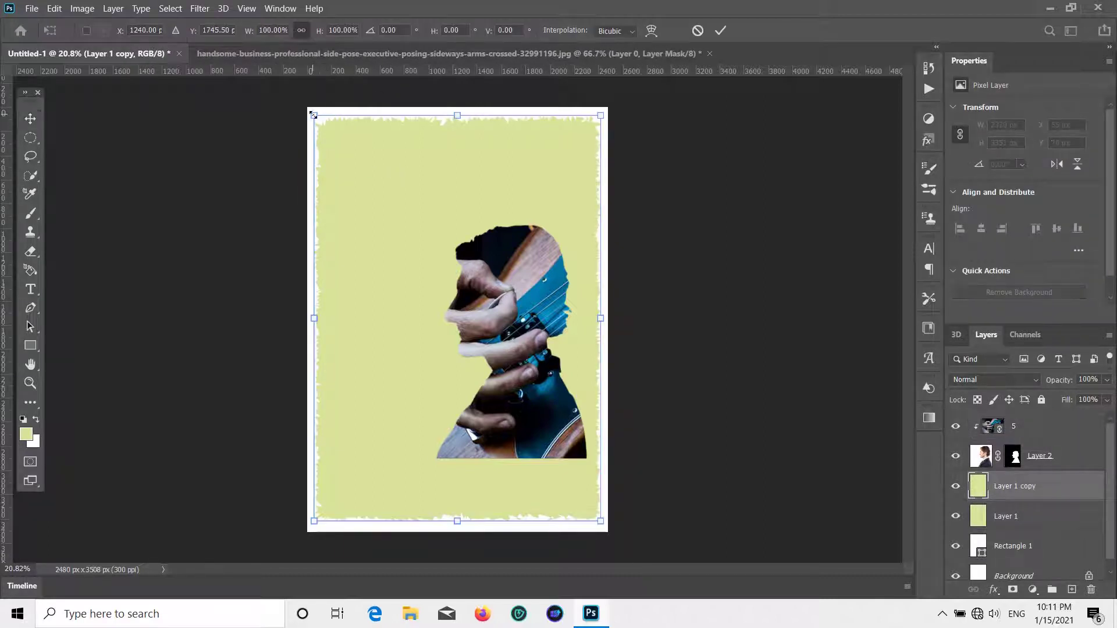
drag(313, 116, 549, 449)
drag(561, 511, 317, 169)
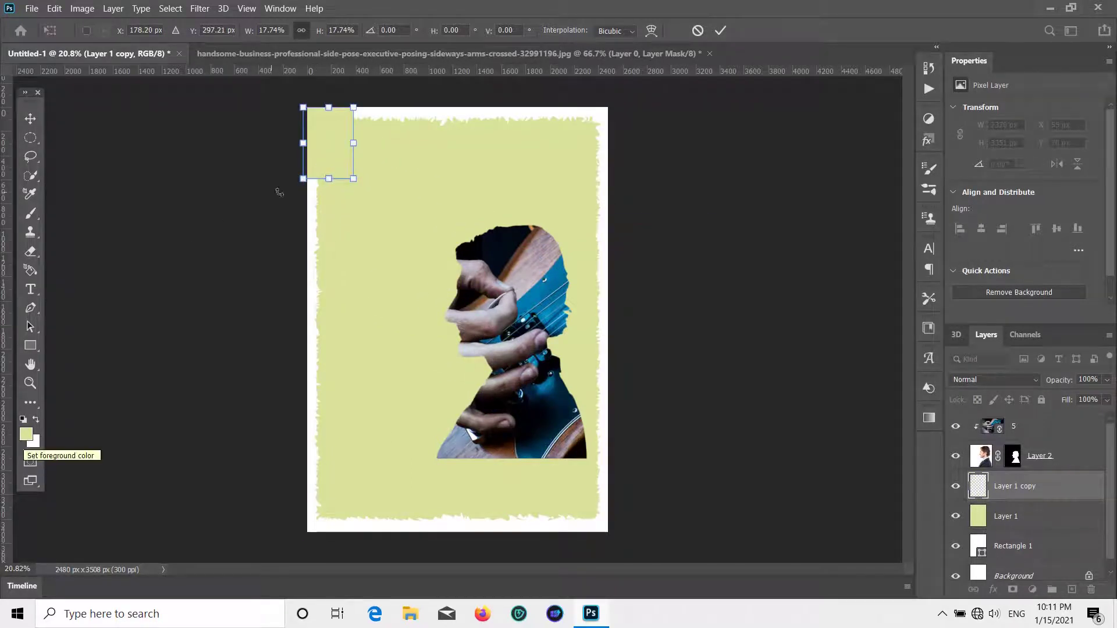
key(Return)
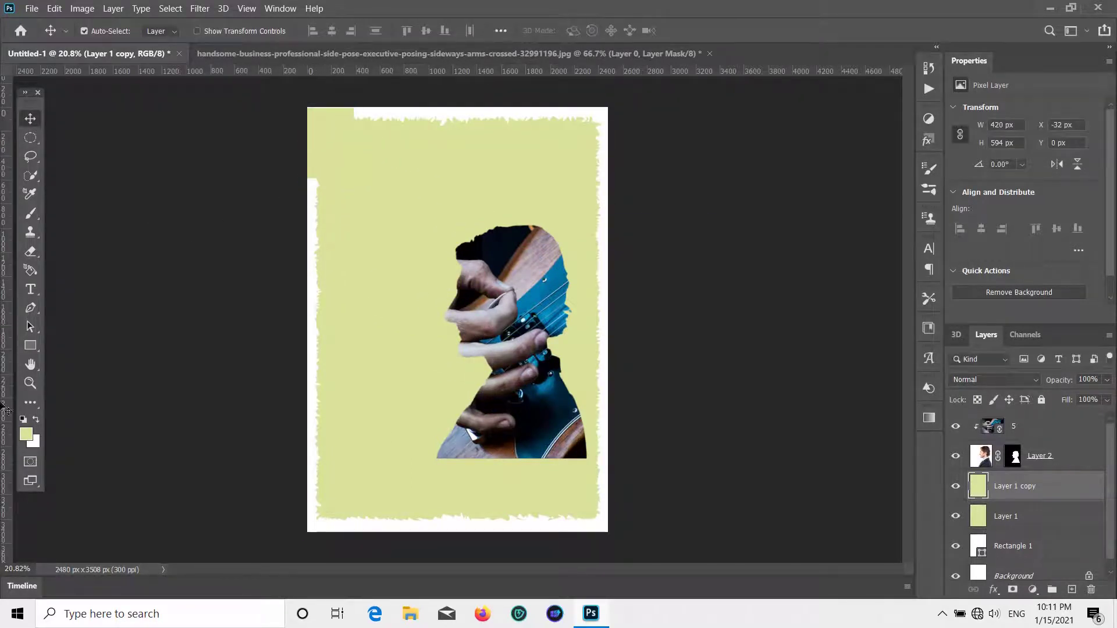
click(25, 434)
click(915, 338)
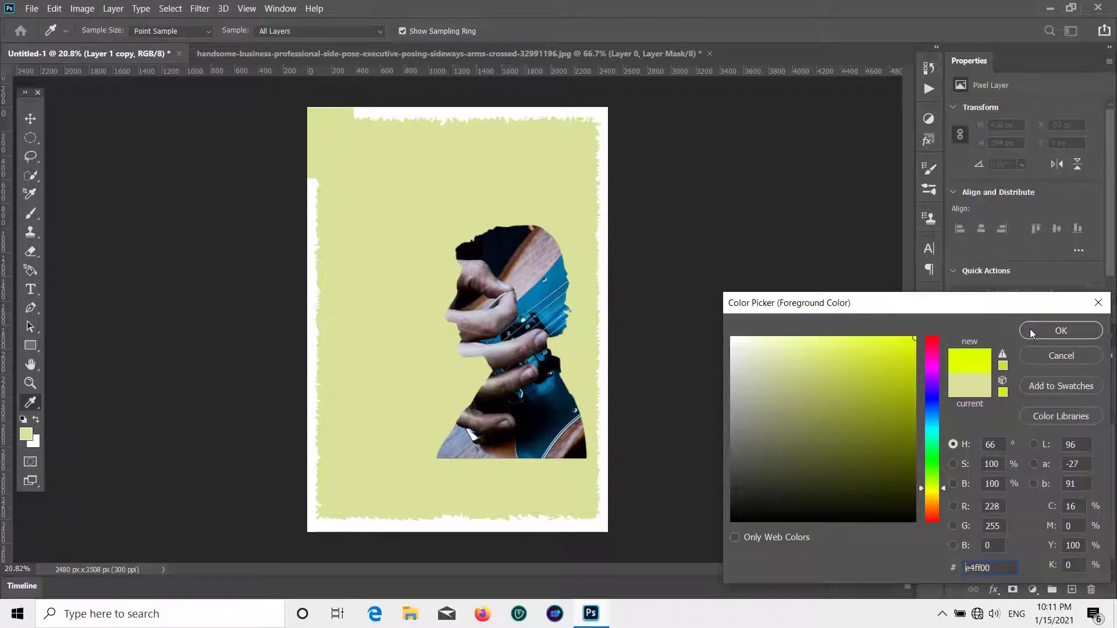
click(1029, 330)
right_click(30, 402)
click(110, 534)
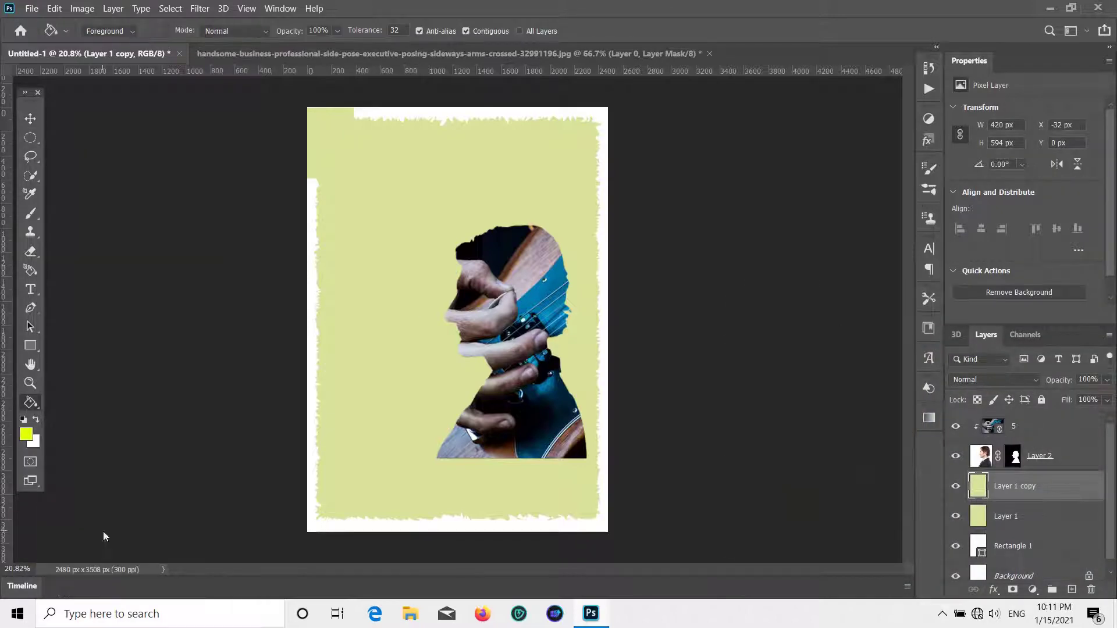
click(327, 120)
key(v)
mouse_move(332, 164)
mouse_down()
mouse_move(389, 209)
mouse_move(379, 311)
mouse_move(389, 272)
mouse_up()
key(ctrl+t)
click(31, 119)
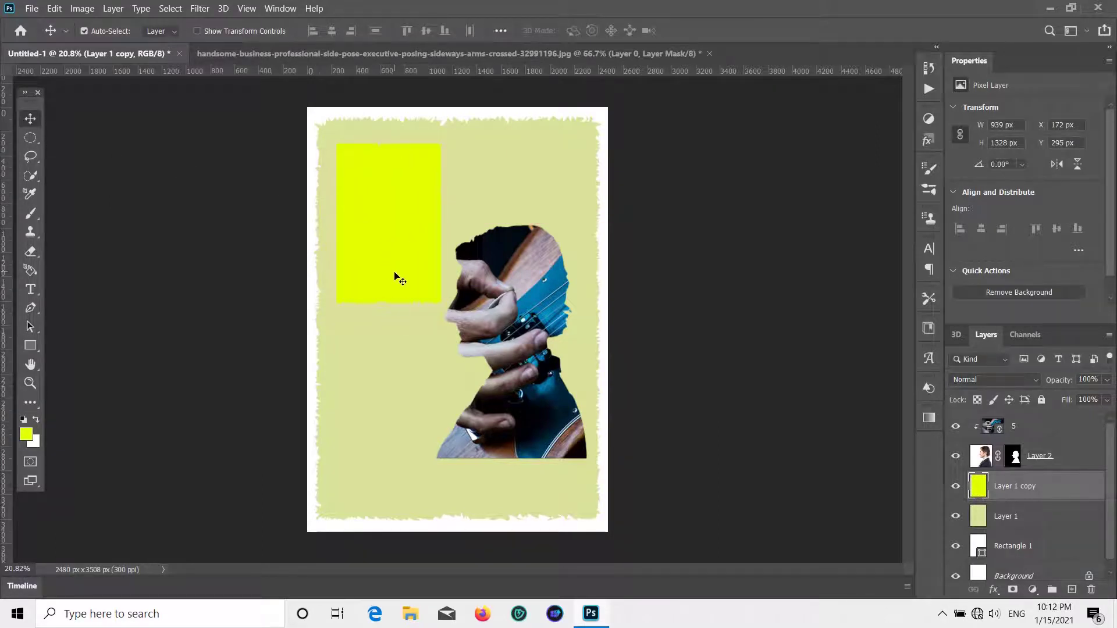
key(ctrl+g)
click(405, 301)
key(ctrl+t)
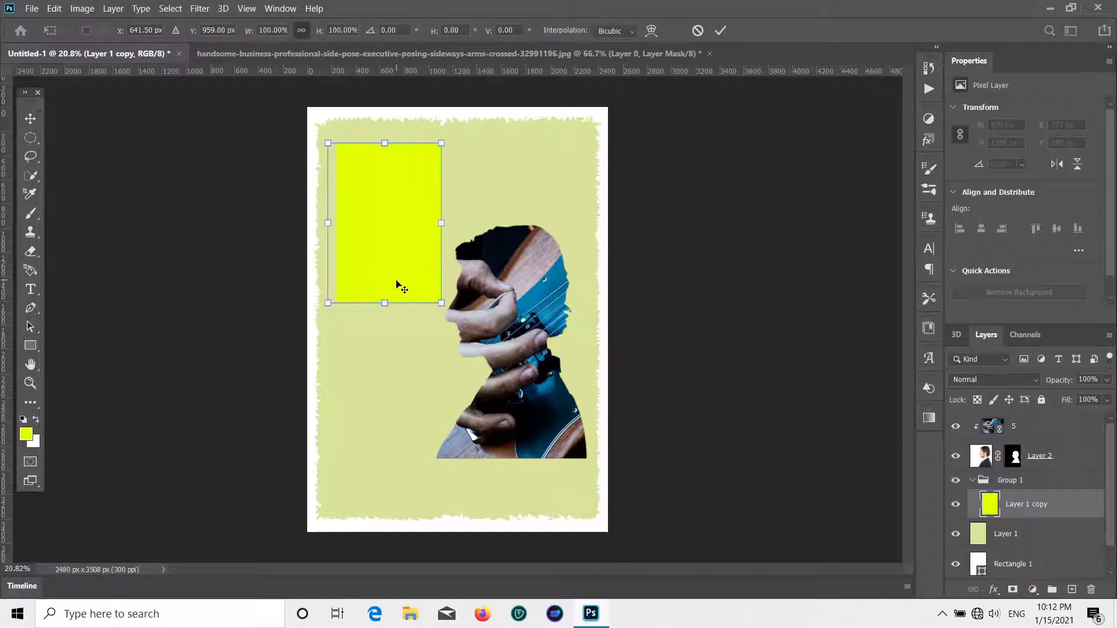
drag(384, 303, 386, 234)
right_click(382, 195)
click(391, 291)
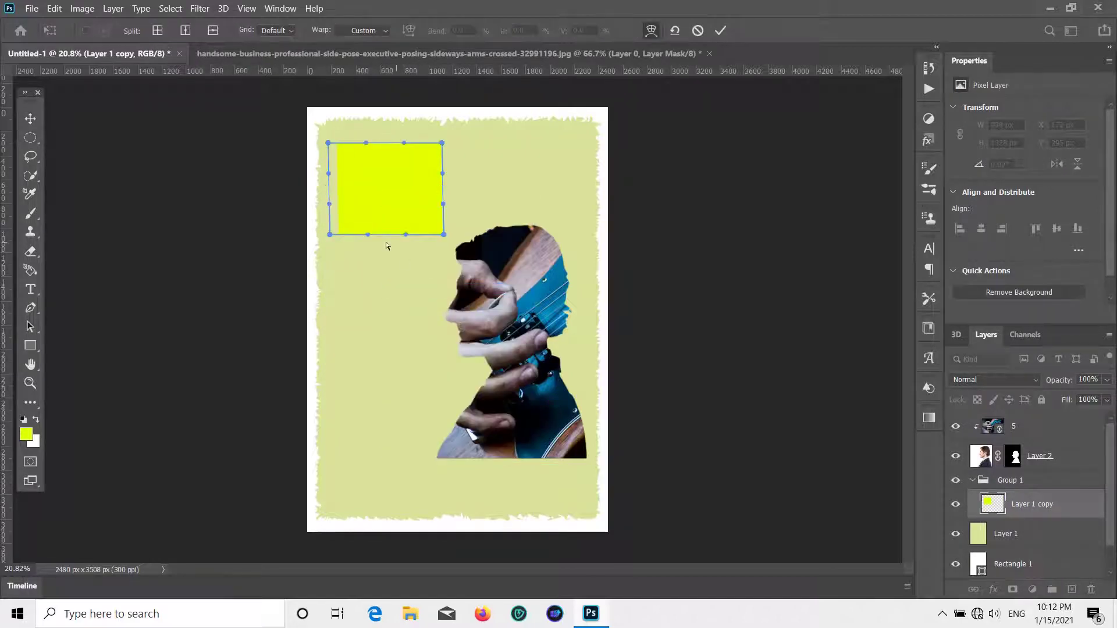
scroll(405, 193, up, 4)
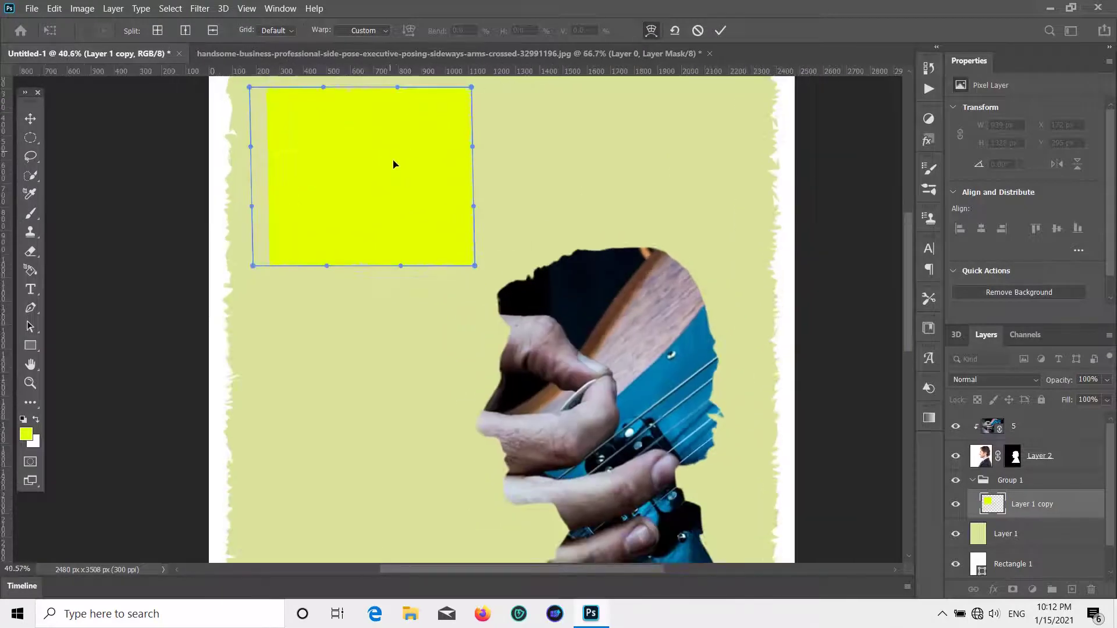
scroll(343, 269, down, 4)
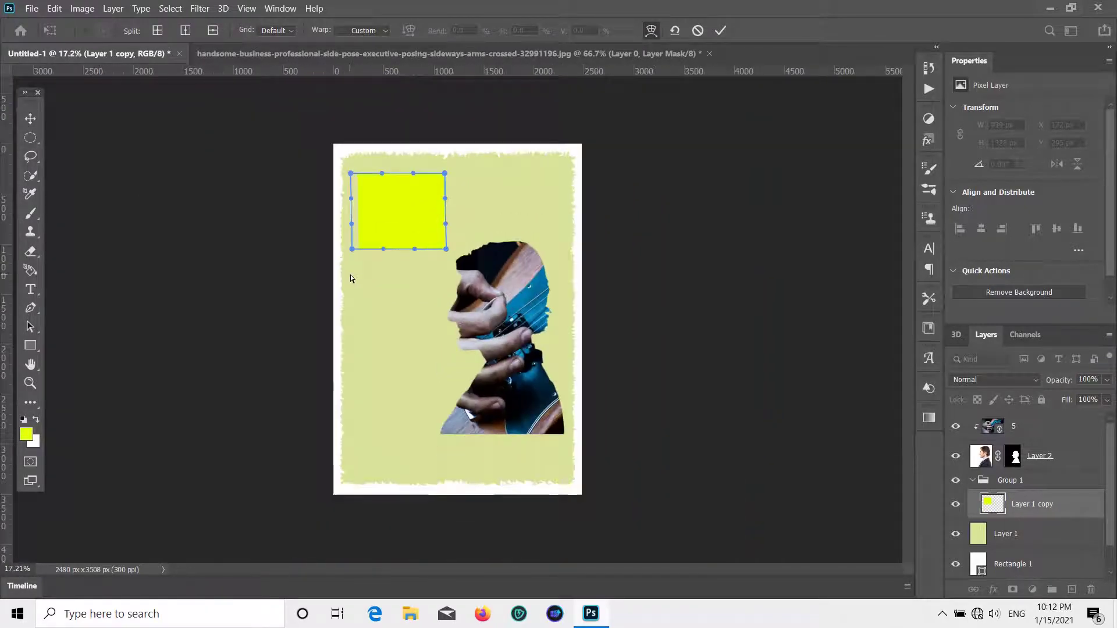
click(30, 125)
key(ctrl+z)
key(ctrl+z)
key(ctrl+z)
key(ctrl+z)
key(ctrl+z)
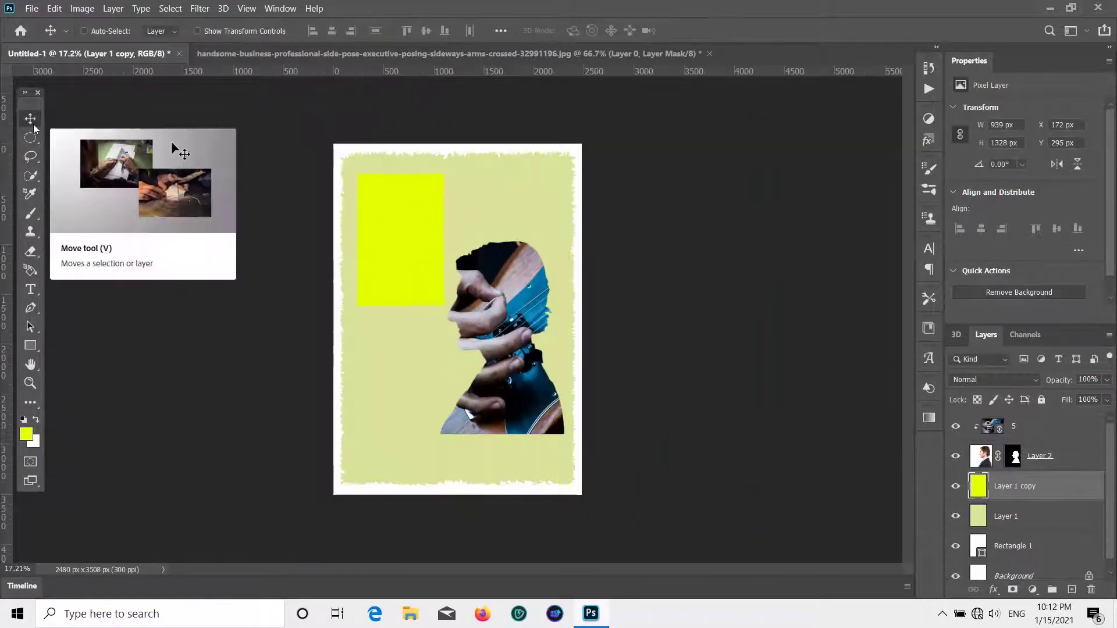
key(ctrl+z)
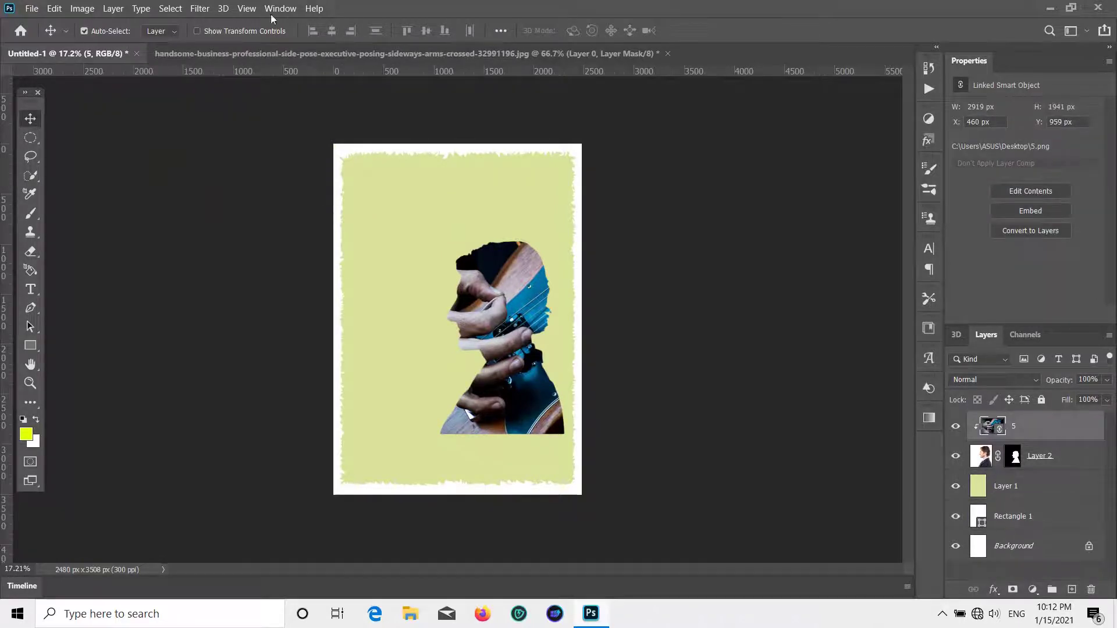
- Sample the beige #dae19a as foreground and add a new empty Layer 3 on top
key(ctrl+z)
click(1068, 441)
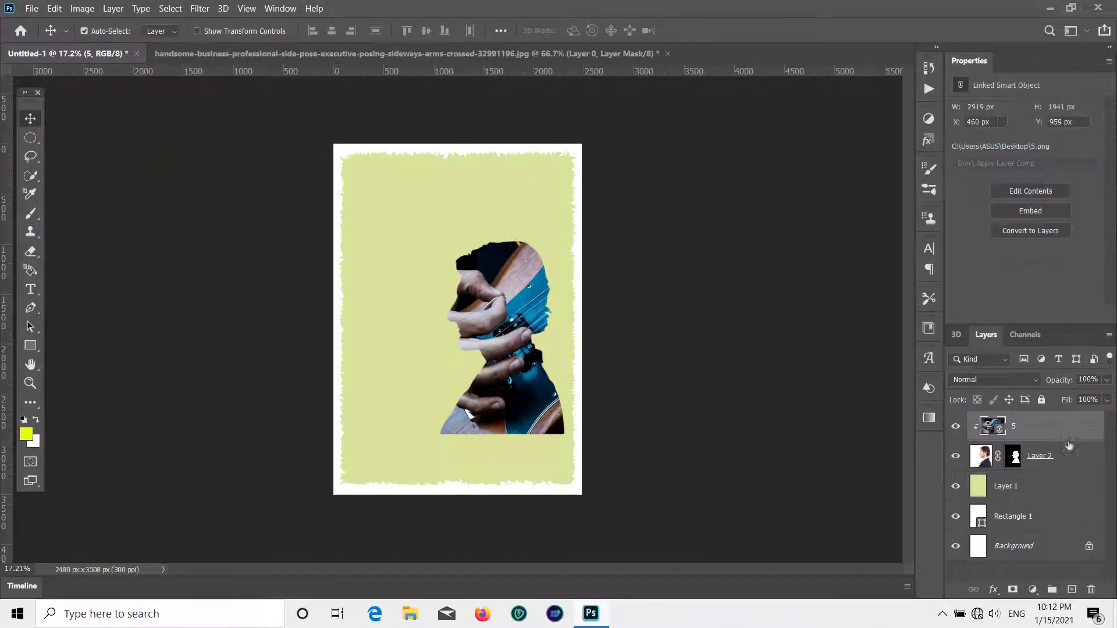
click(1071, 589)
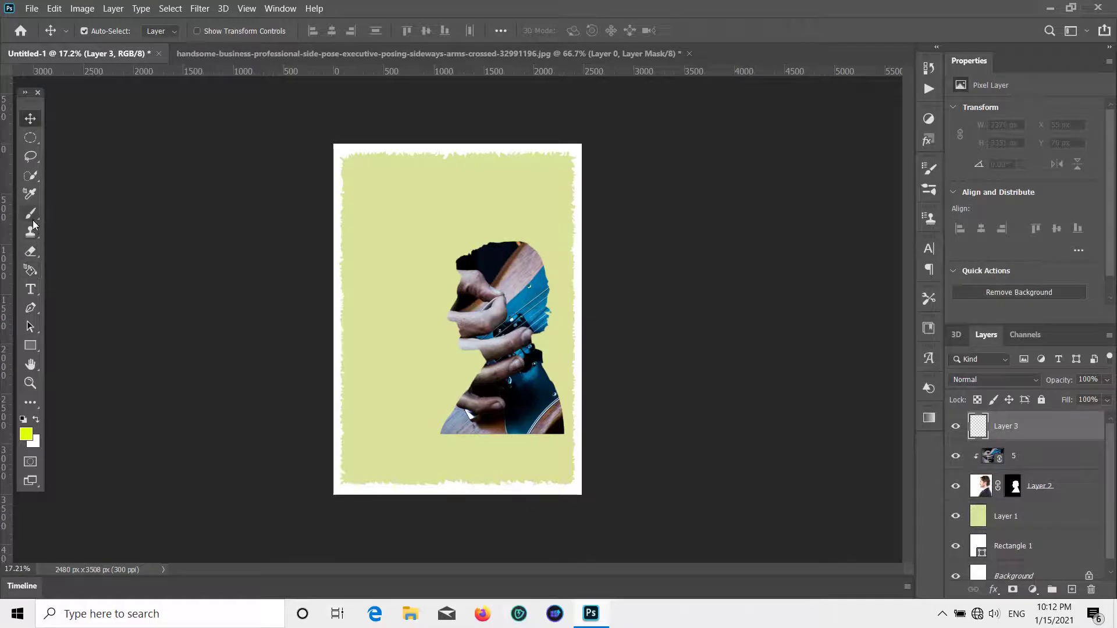
click(25, 434)
click(355, 257)
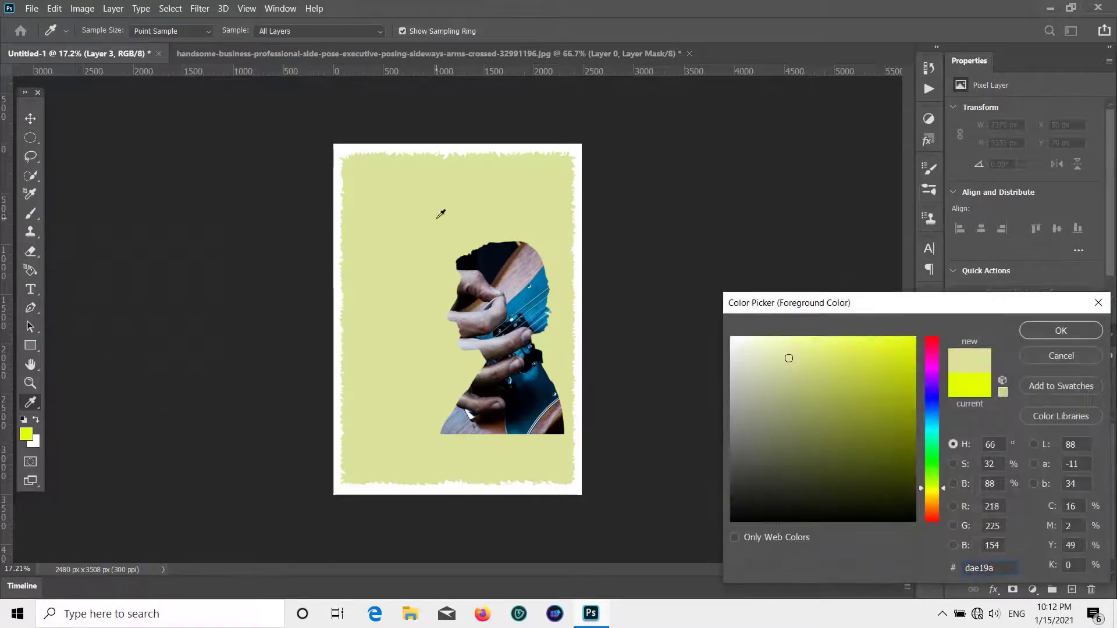
key(Return)
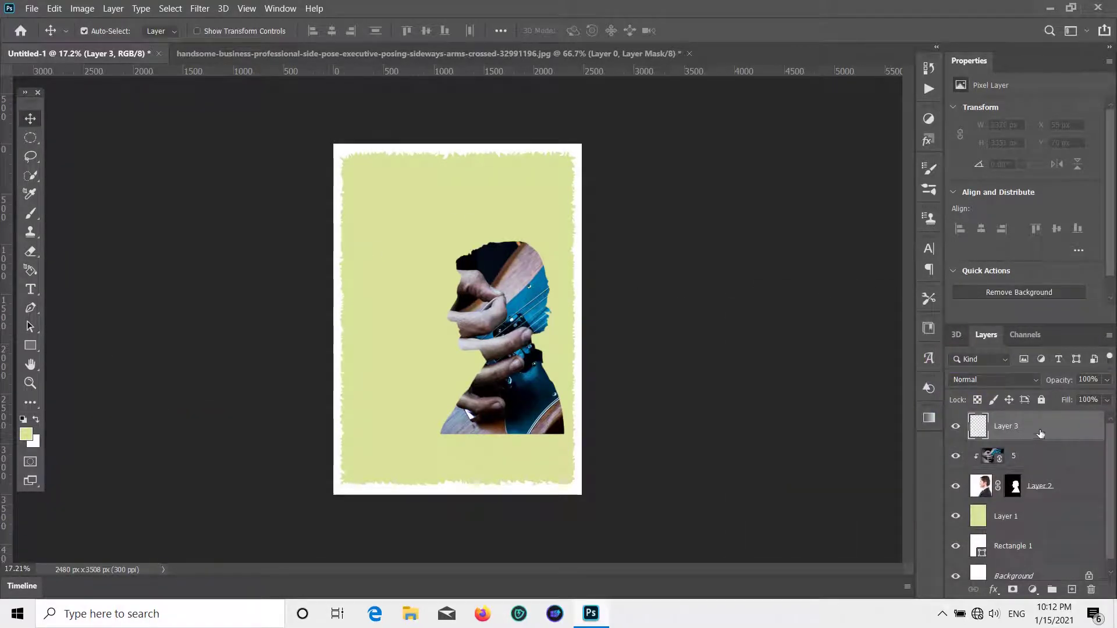
key(Delete)
click(1071, 589)
- Trace the top and right edges of a jagged blob outline near the upper-left with the Pen tool
click(30, 308)
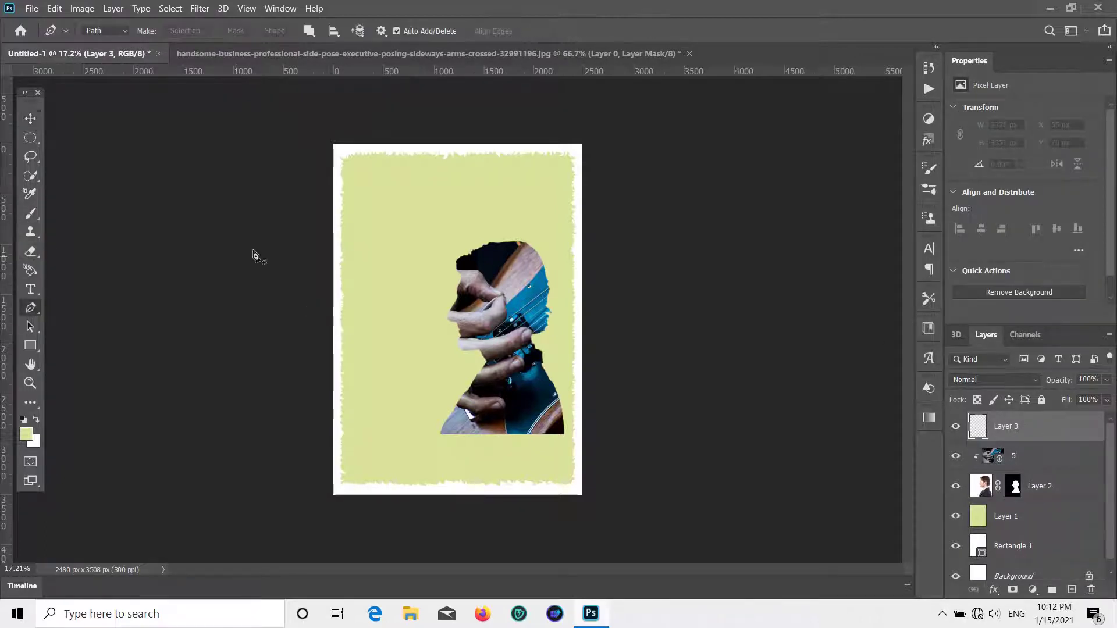
scroll(379, 242, up, 5)
scroll(356, 105, down, 4)
scroll(359, 108, up, 6)
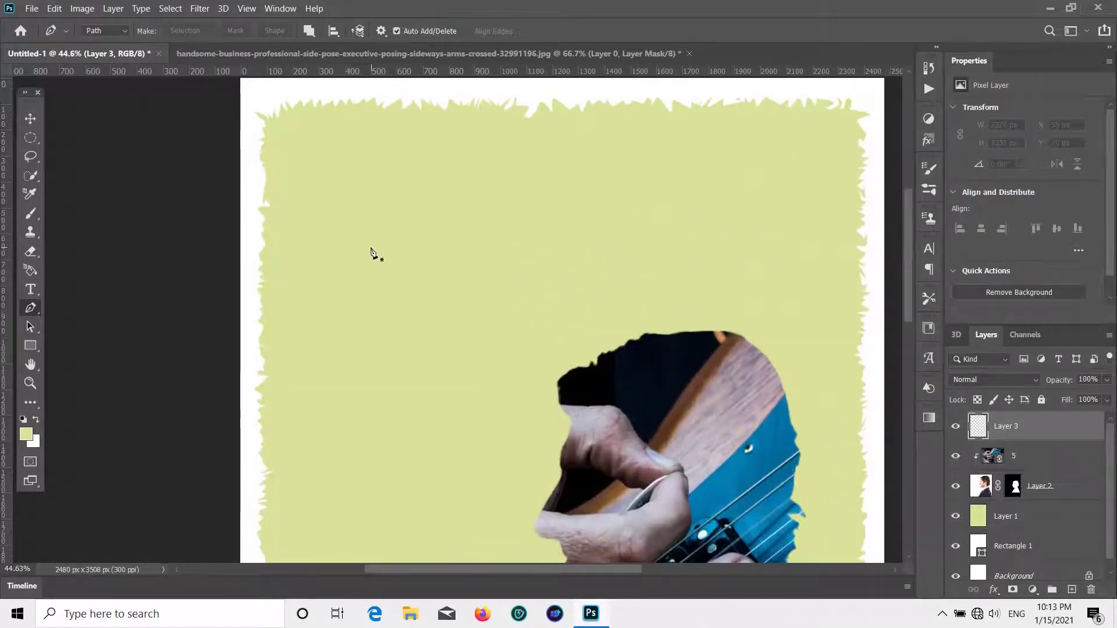
click(316, 178)
click(313, 160)
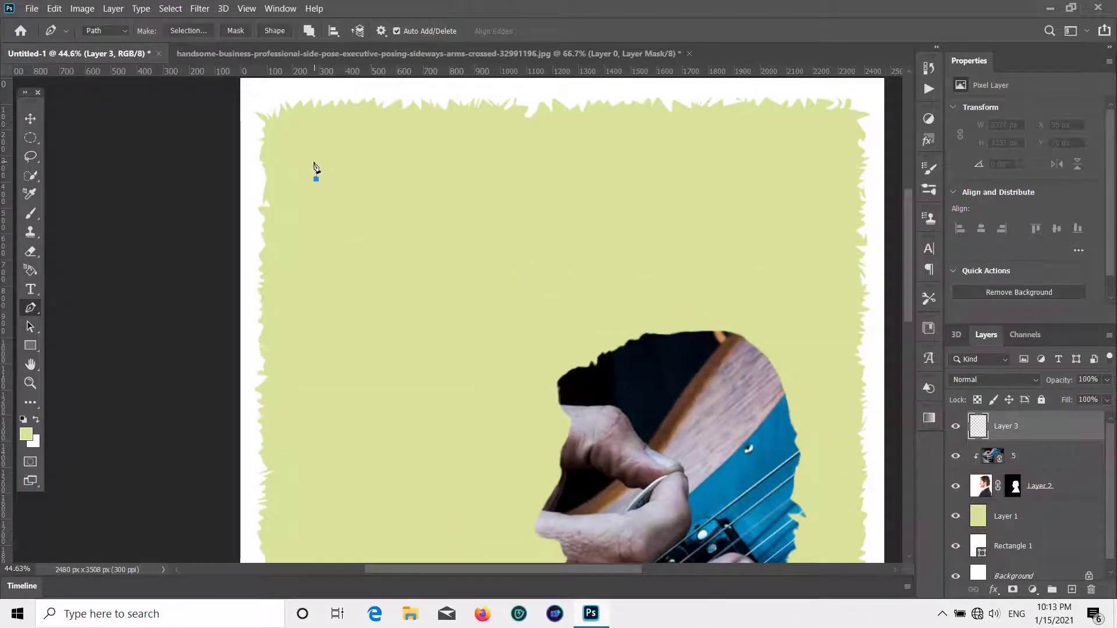
click(320, 171)
click(322, 156)
click(356, 156)
click(363, 146)
click(375, 146)
click(380, 152)
click(382, 162)
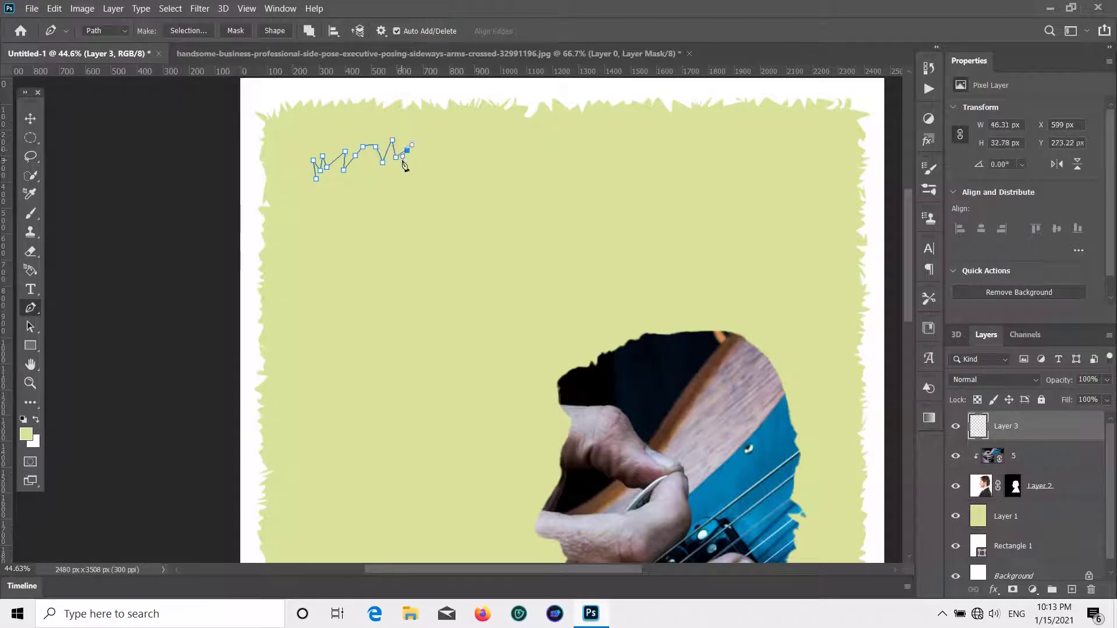
click(410, 162)
click(416, 161)
click(426, 152)
click(429, 156)
click(428, 163)
click(446, 157)
click(449, 167)
click(472, 170)
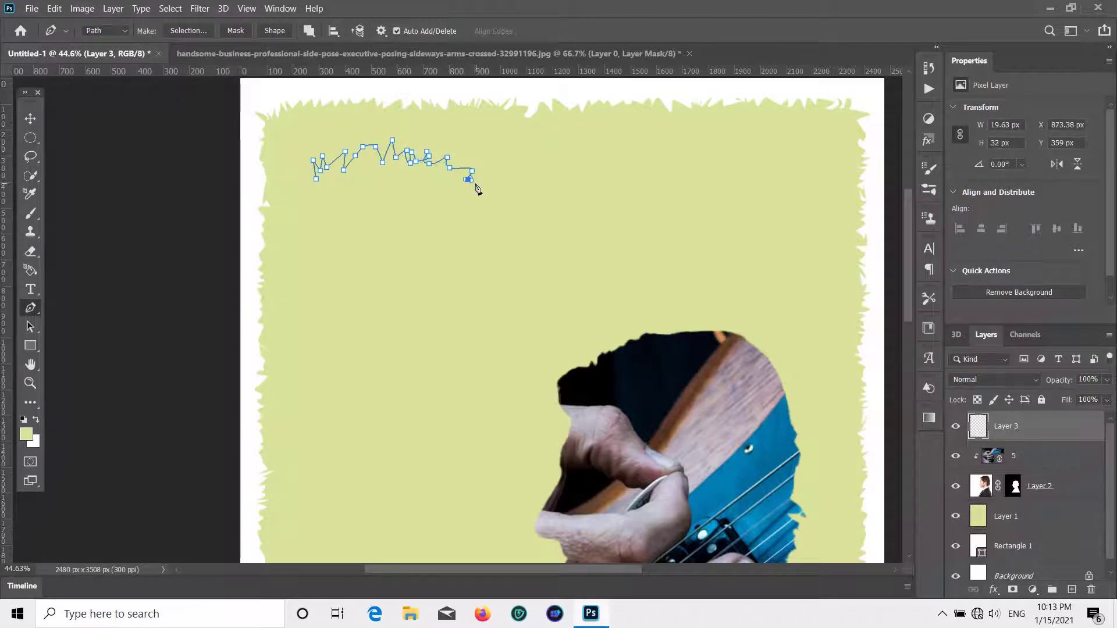
click(475, 183)
click(472, 194)
click(476, 201)
drag(479, 215, 505, 238)
click(464, 216)
click(479, 229)
click(490, 243)
click(477, 251)
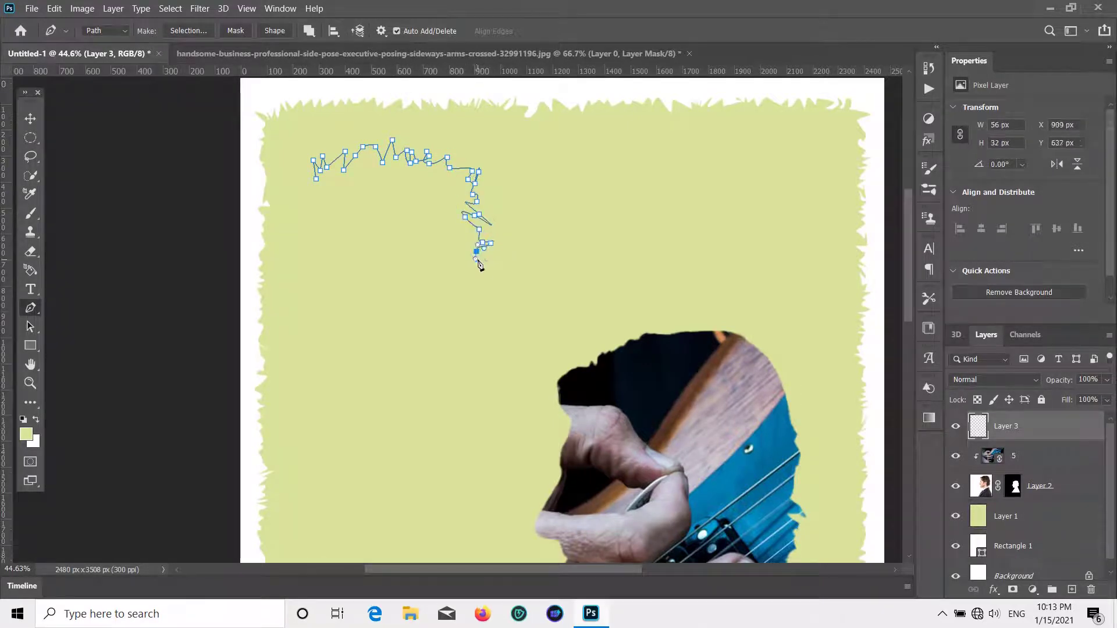
- Continue the jagged outline along the bottom and up the left side, closing the path
click(478, 280)
click(478, 289)
click(468, 295)
click(440, 306)
click(421, 316)
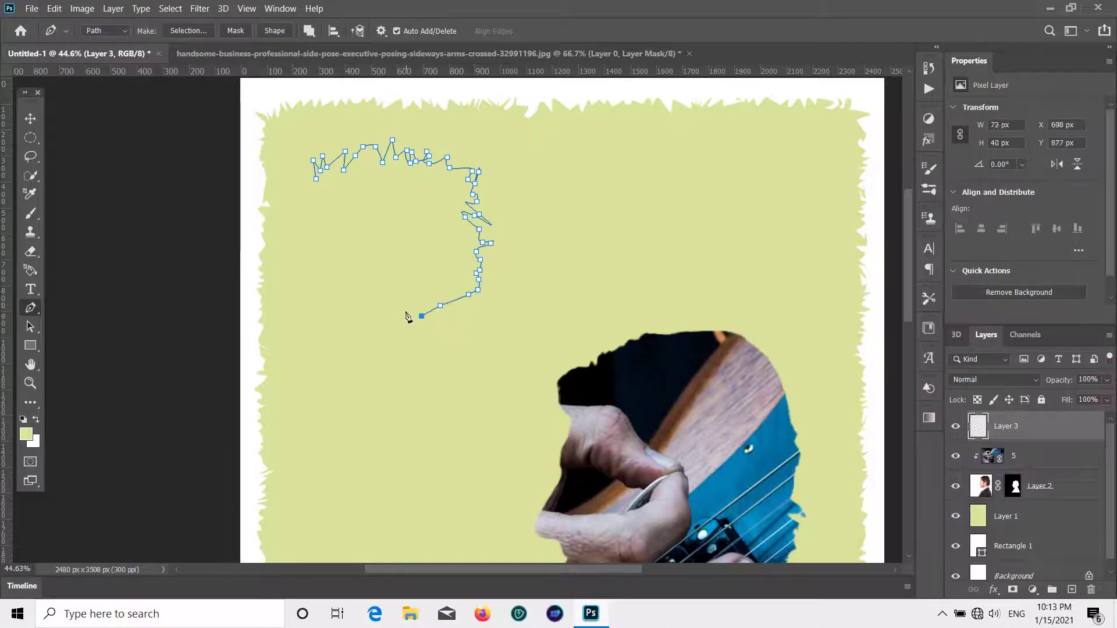
click(346, 321)
click(363, 298)
click(338, 309)
click(319, 303)
click(324, 297)
click(331, 287)
click(311, 241)
click(306, 228)
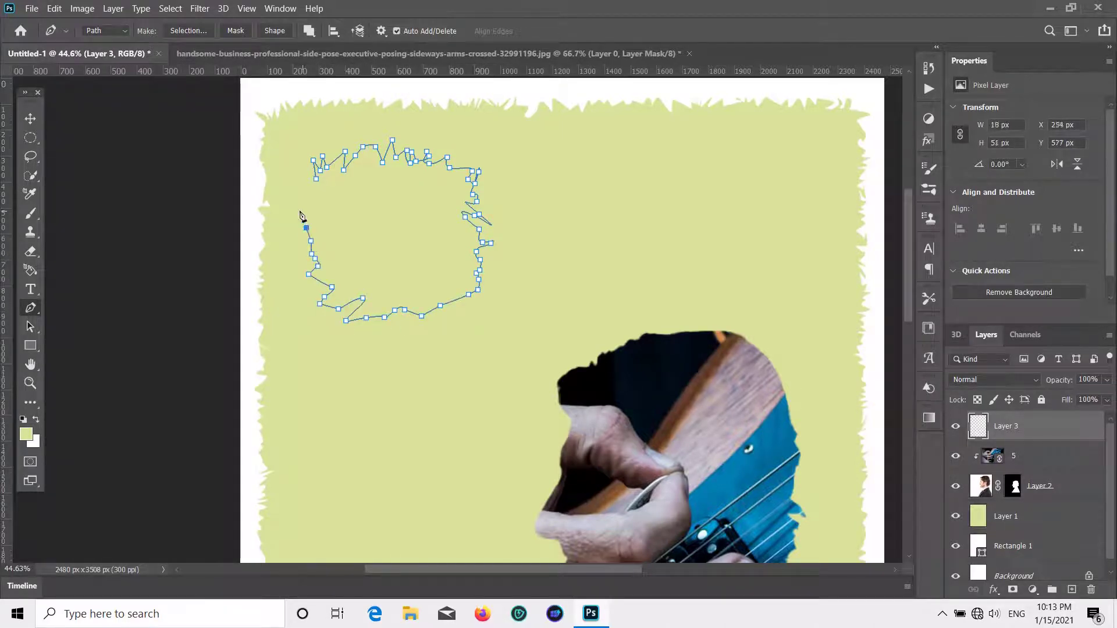
click(291, 203)
click(302, 190)
click(312, 186)
click(300, 174)
click(316, 178)
- Turn the blob path into a selection and set the foreground to bright yellow #e6ff00
right_click(324, 181)
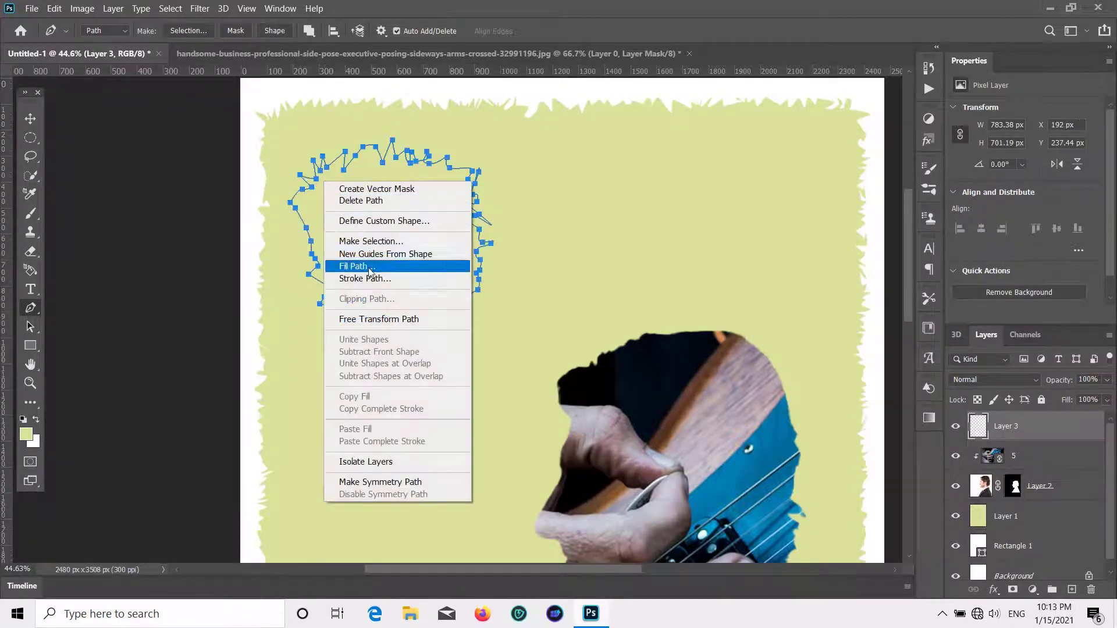
click(366, 241)
click(634, 154)
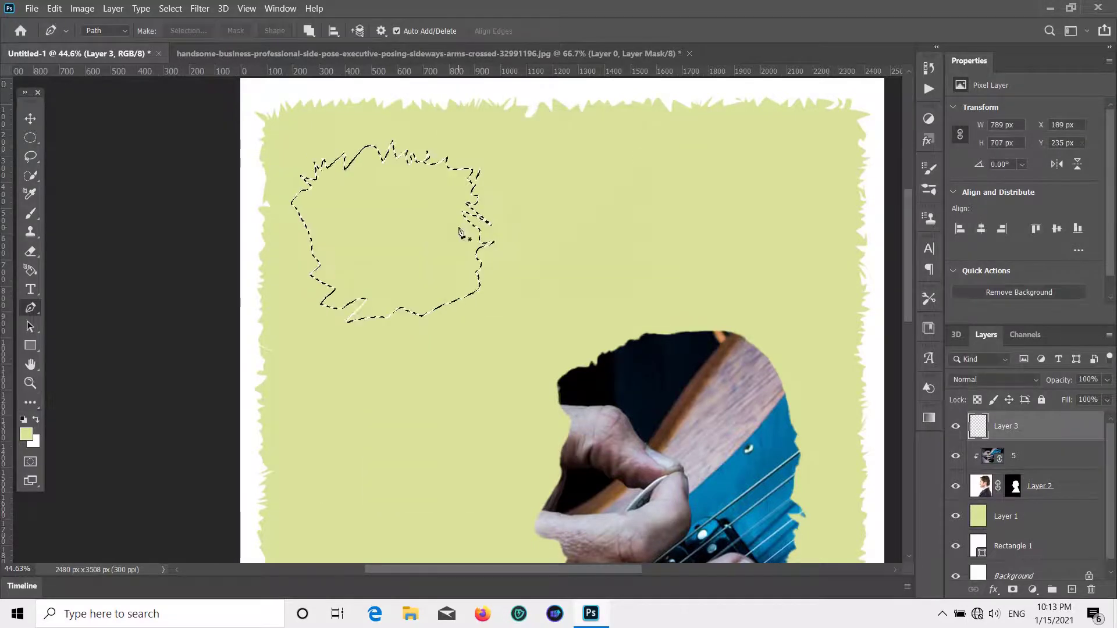
click(26, 434)
drag(787, 356, 943, 324)
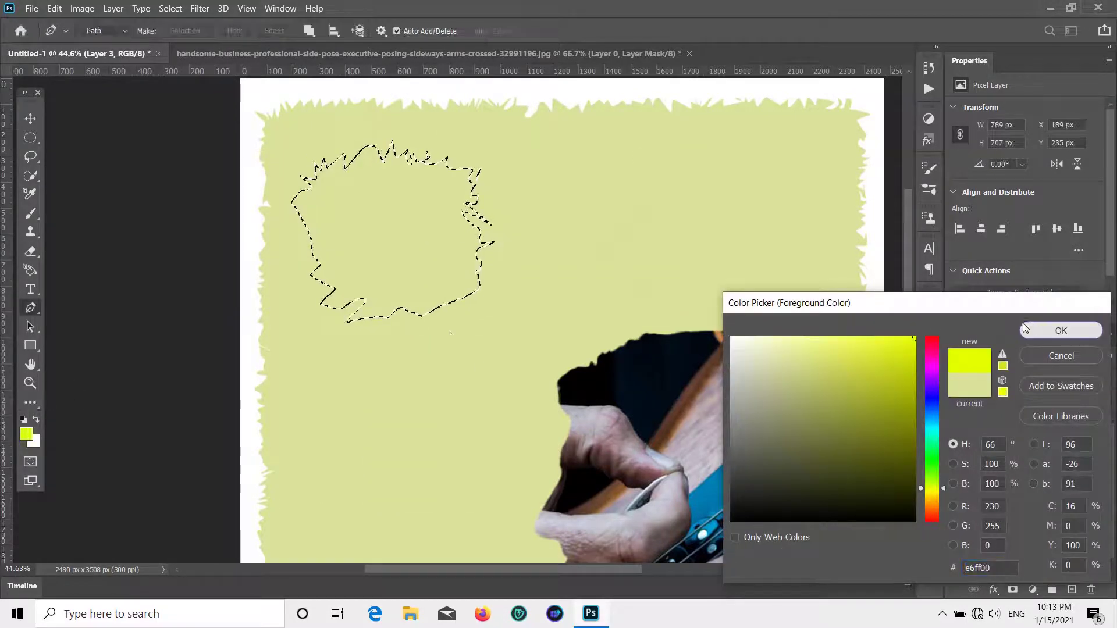
click(1061, 330)
- Paint Bucket-fill the blob selection with the bright yellow, then deselect
click(30, 402)
click(119, 549)
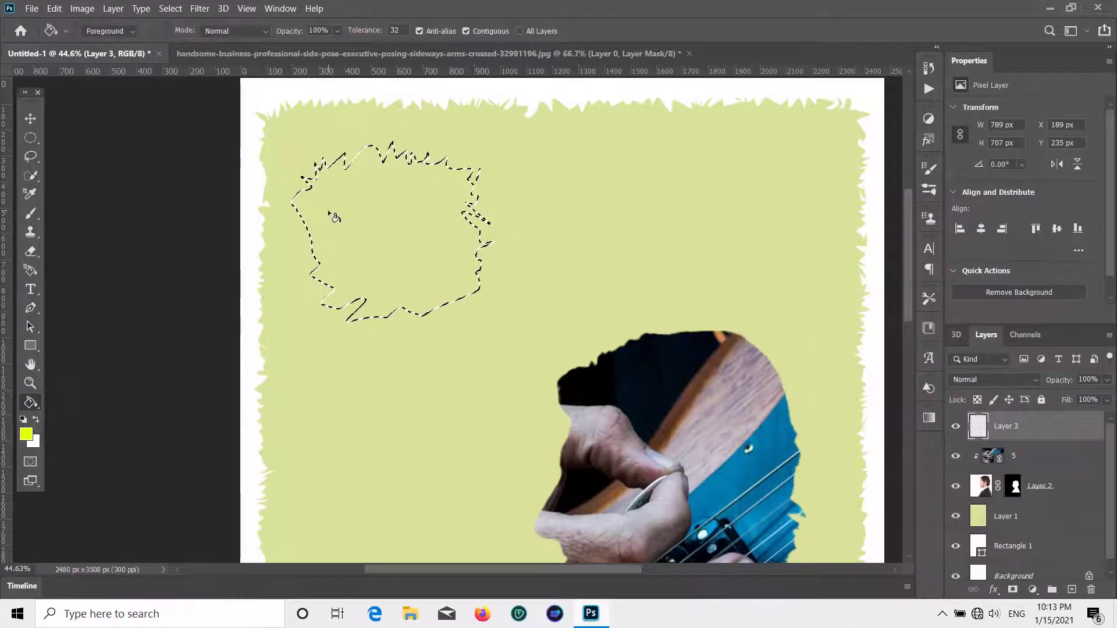
click(365, 229)
click(31, 118)
key(ctrl+d)
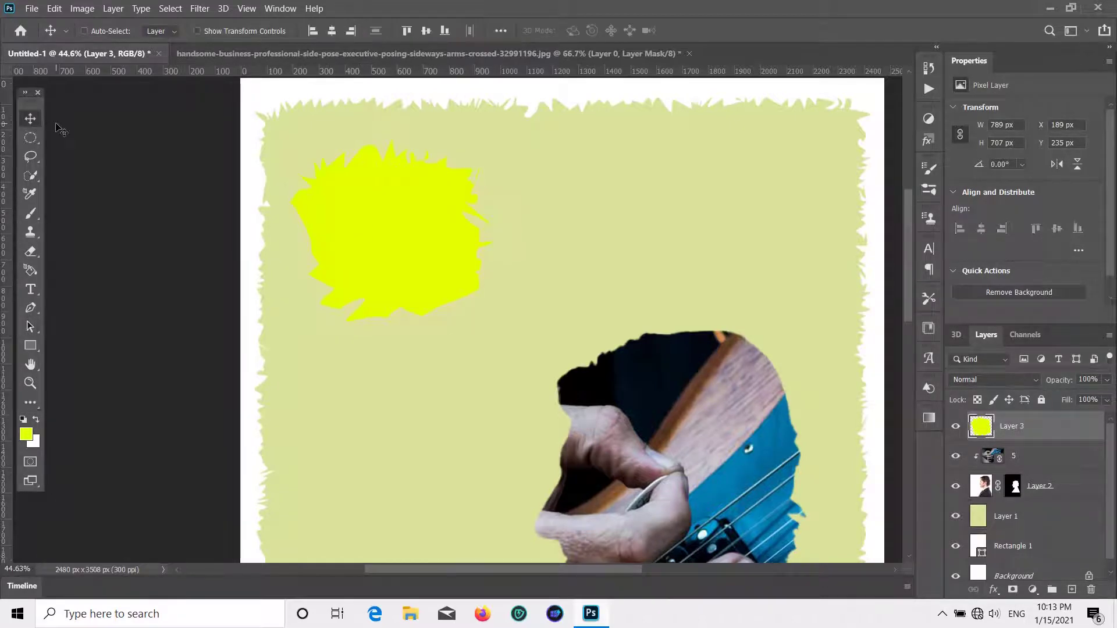
- Enlarge the yellow blob to about 150% width and 118% height
scroll(304, 324, down, 4)
scroll(414, 214, down, 1)
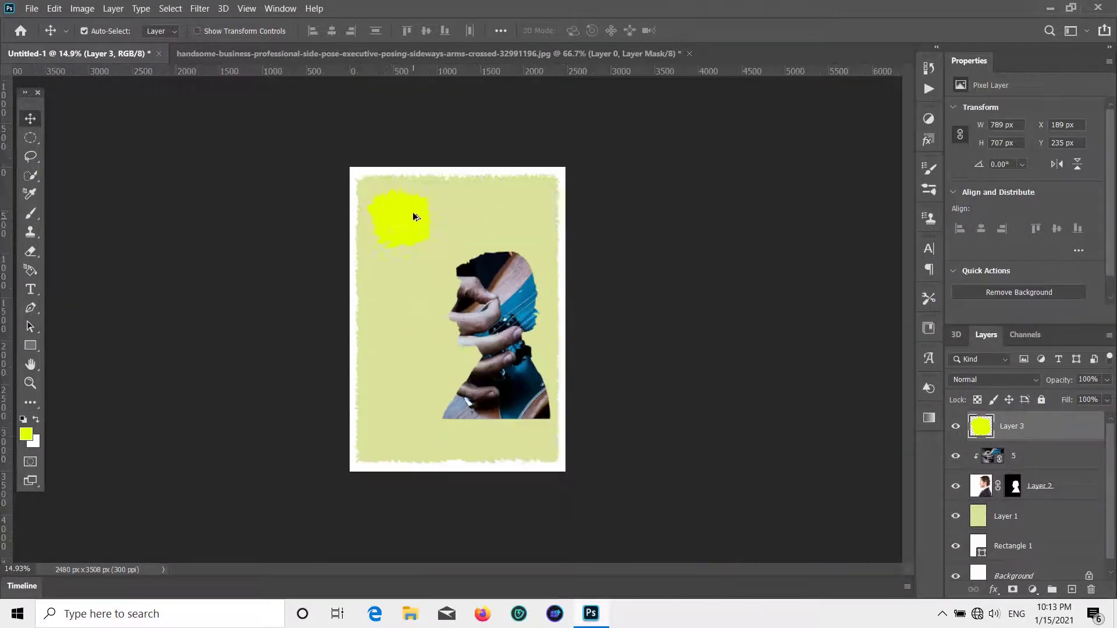
scroll(399, 200, up, 1)
key(ctrl+t)
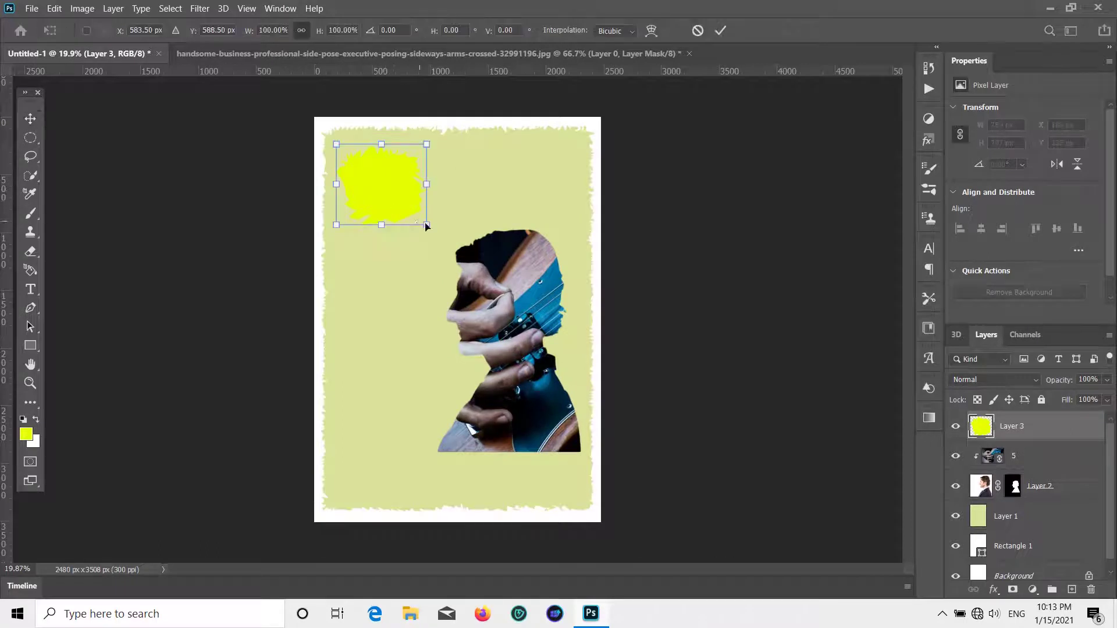
mouse_move(454, 234)
mouse_down()
mouse_move(455, 251)
mouse_move(396, 244)
mouse_move(398, 228)
mouse_move(474, 237)
mouse_up()
click(161, 205)
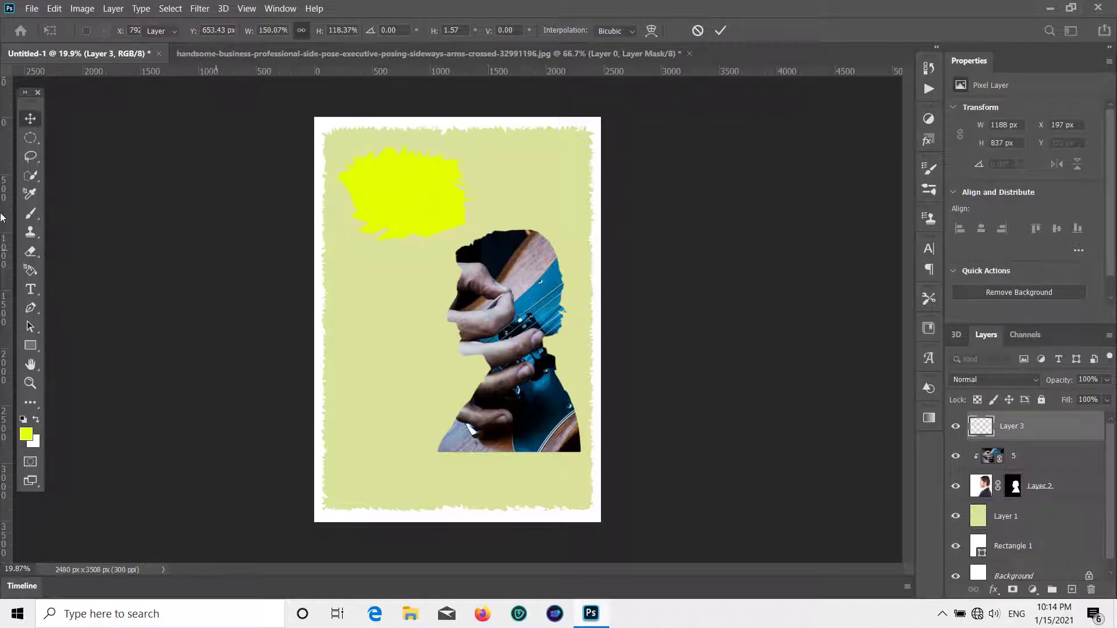
- Refill the blob with golden yellow #ffd800 using the Paint Bucket
click(30, 289)
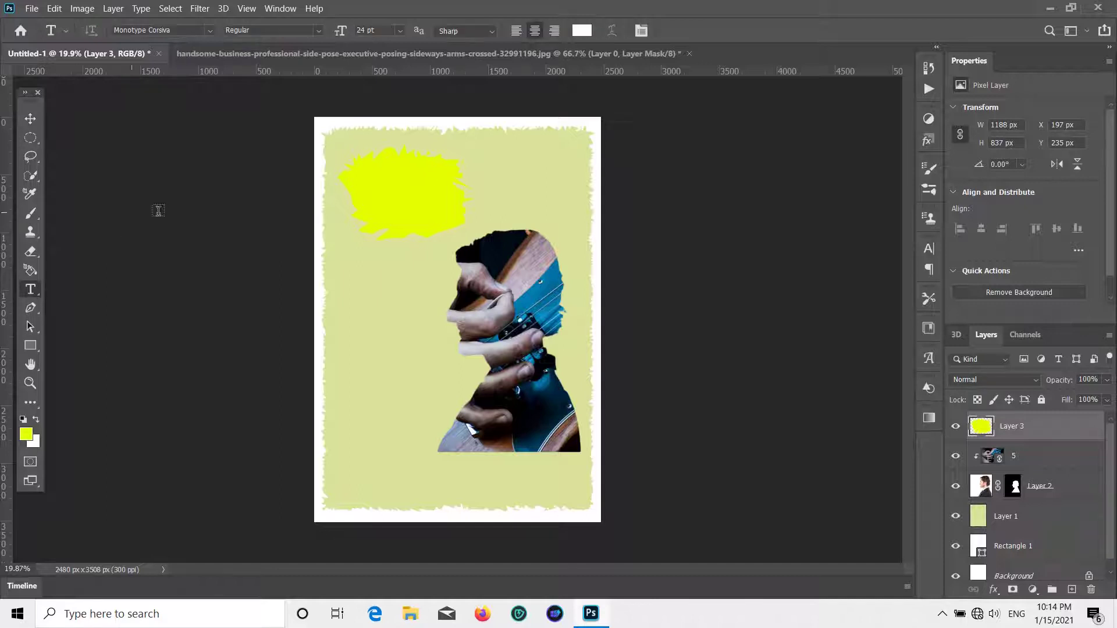
click(26, 434)
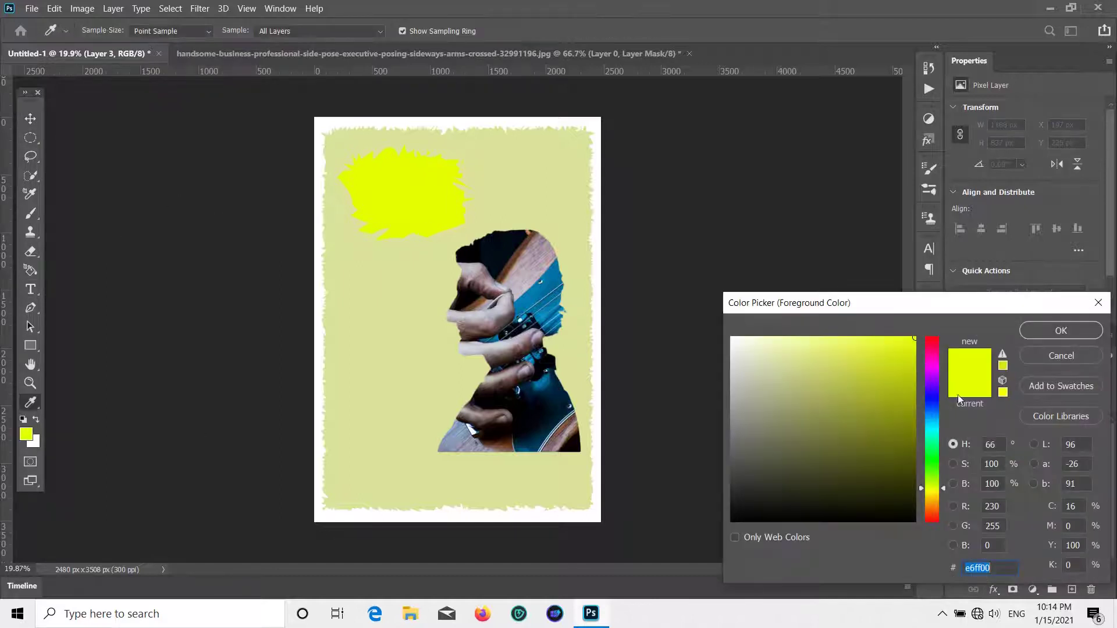
drag(933, 490, 931, 496)
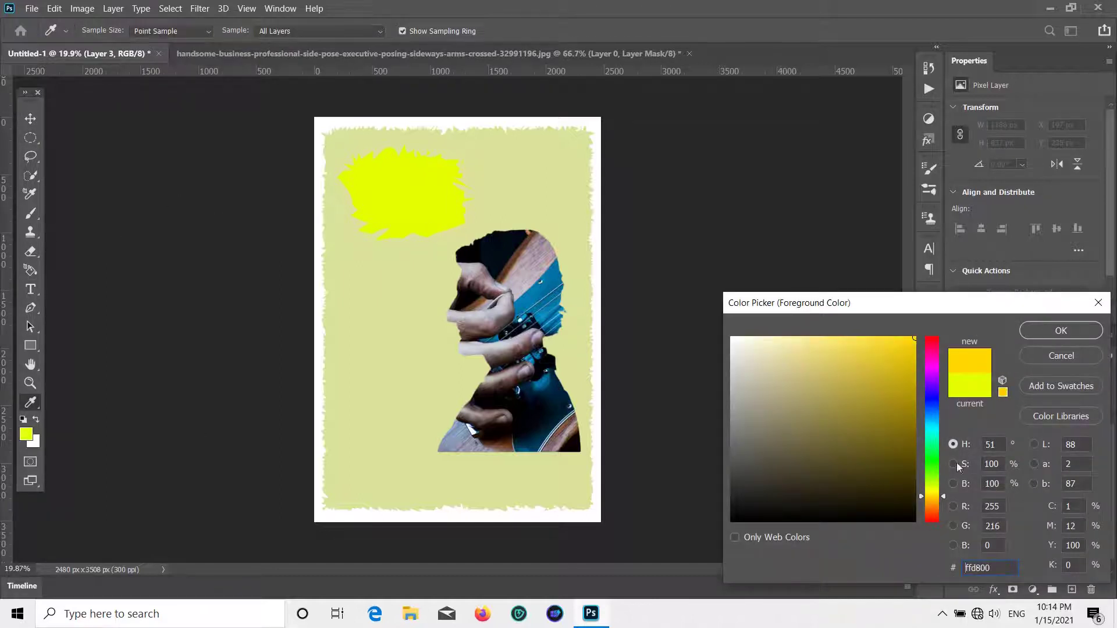
click(1054, 332)
click(27, 403)
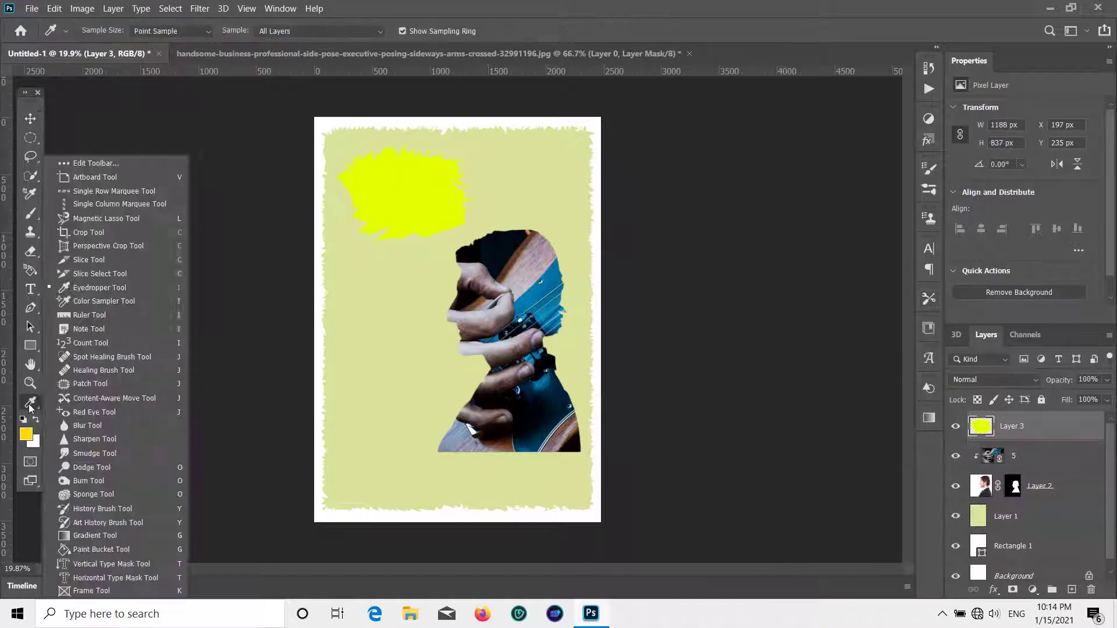
click(87, 549)
click(361, 204)
click(31, 118)
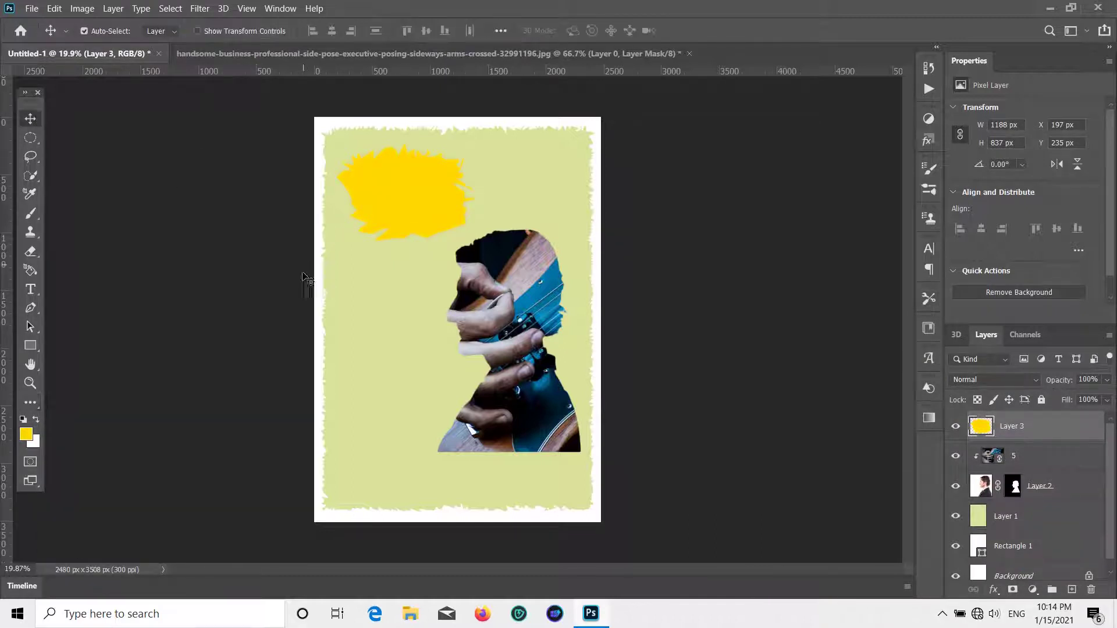
- Start a new text layer on the blob with white as the text colour
click(30, 289)
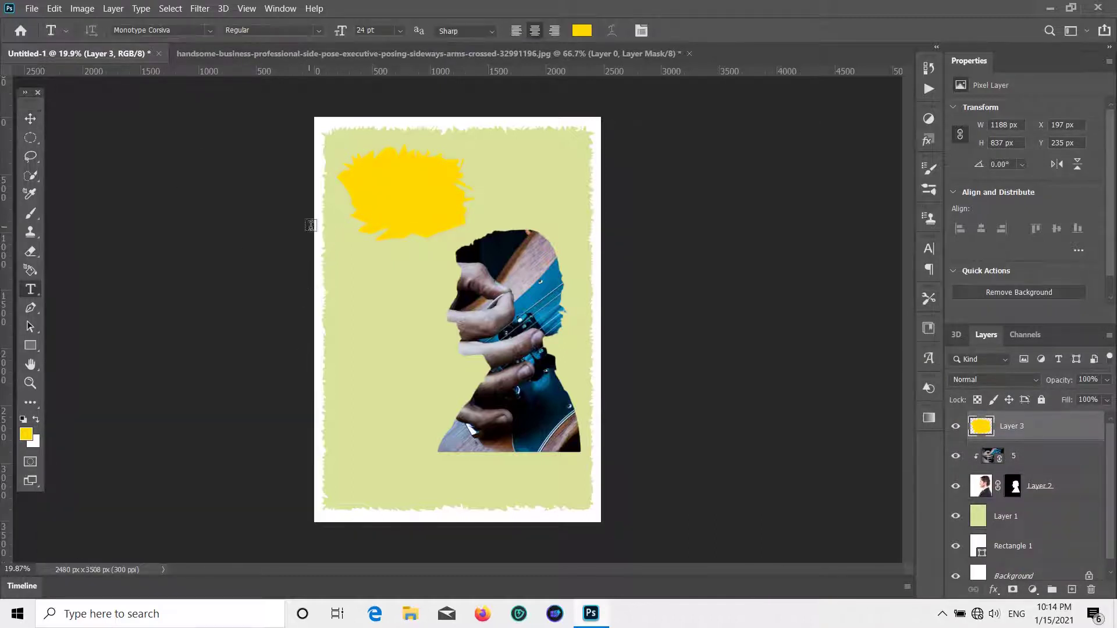
click(372, 186)
click(1073, 289)
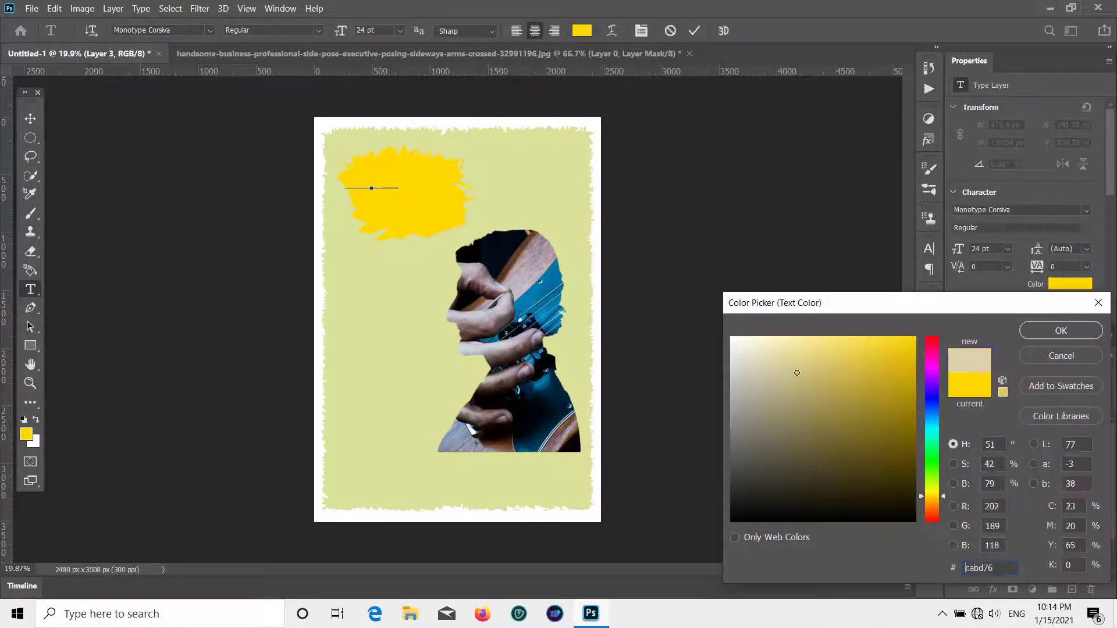
click(734, 336)
click(1056, 327)
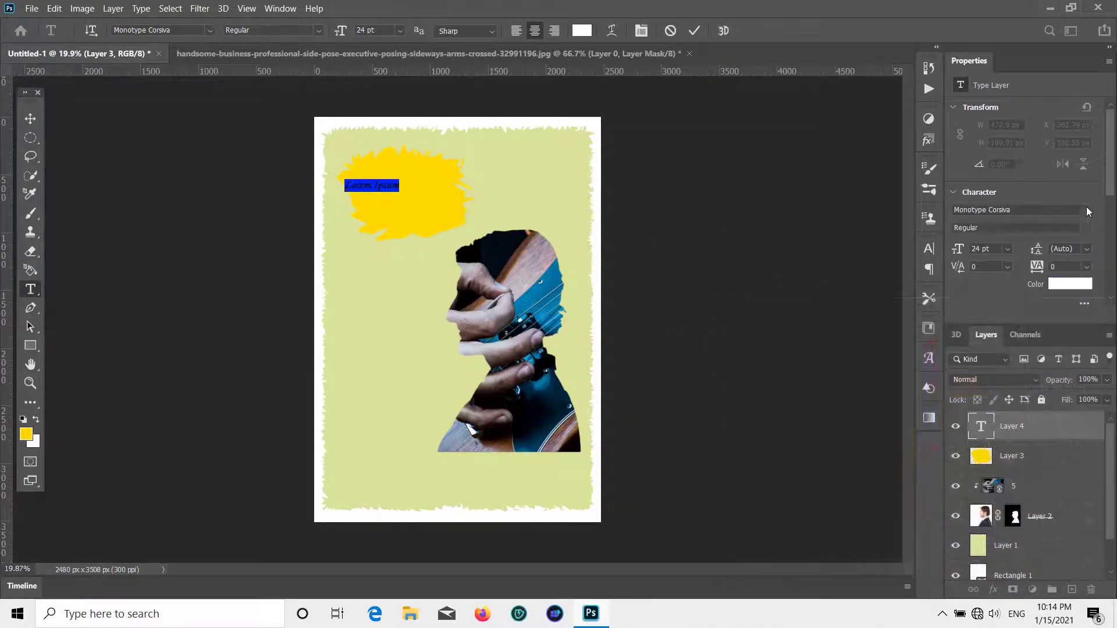
- Type the two-line text KING / MUSIC and commit it
click(1089, 211)
click(931, 274)
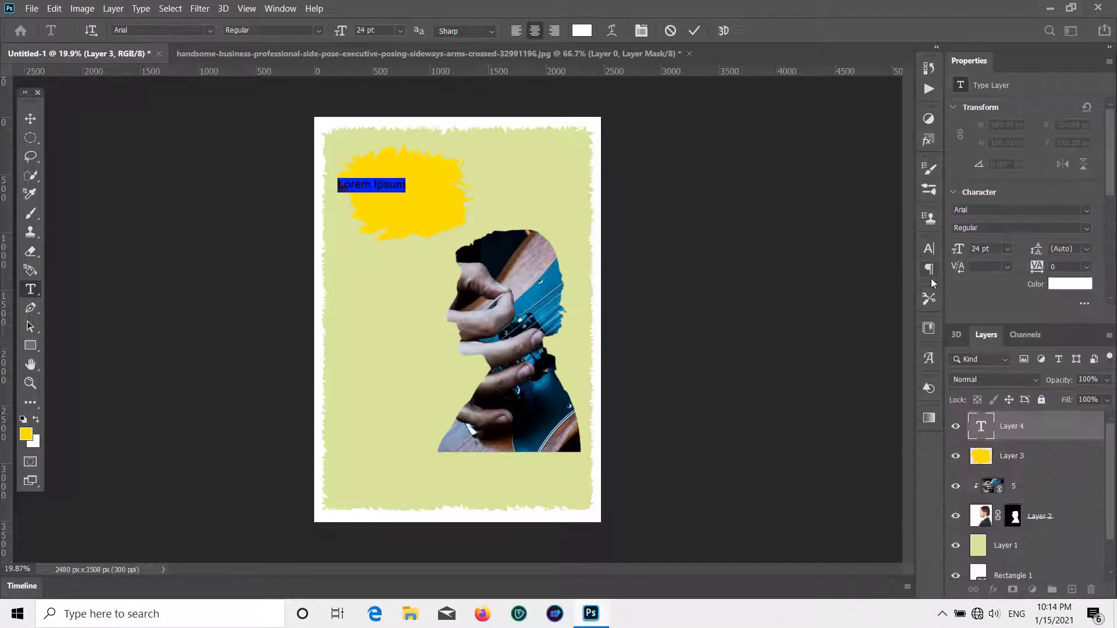
key(BackSpace)
scroll(369, 186, up, 5)
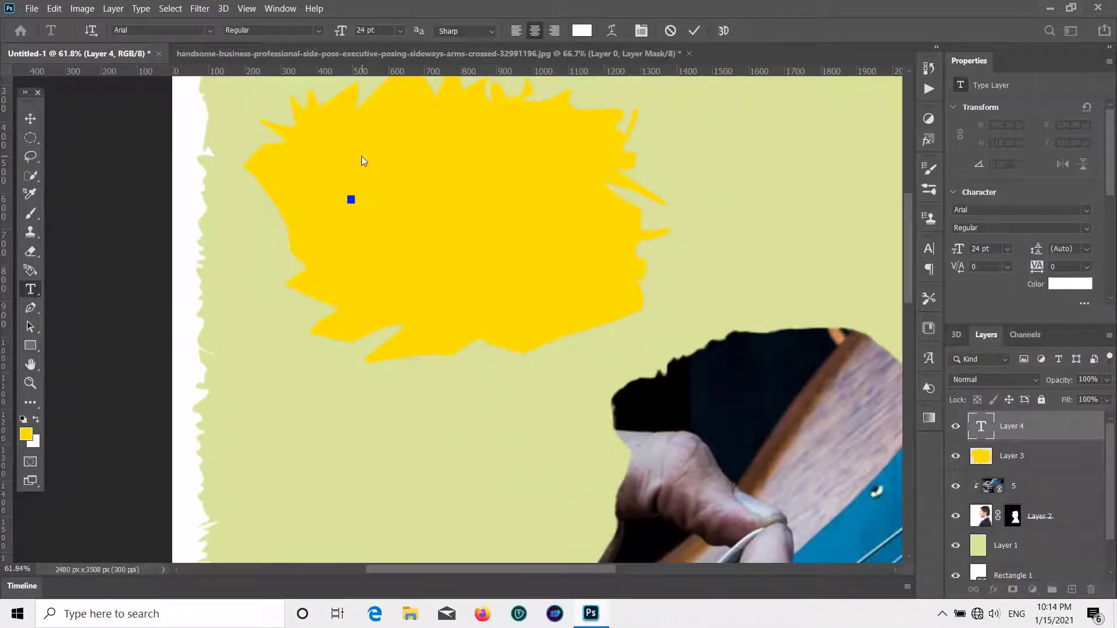
text(KING)
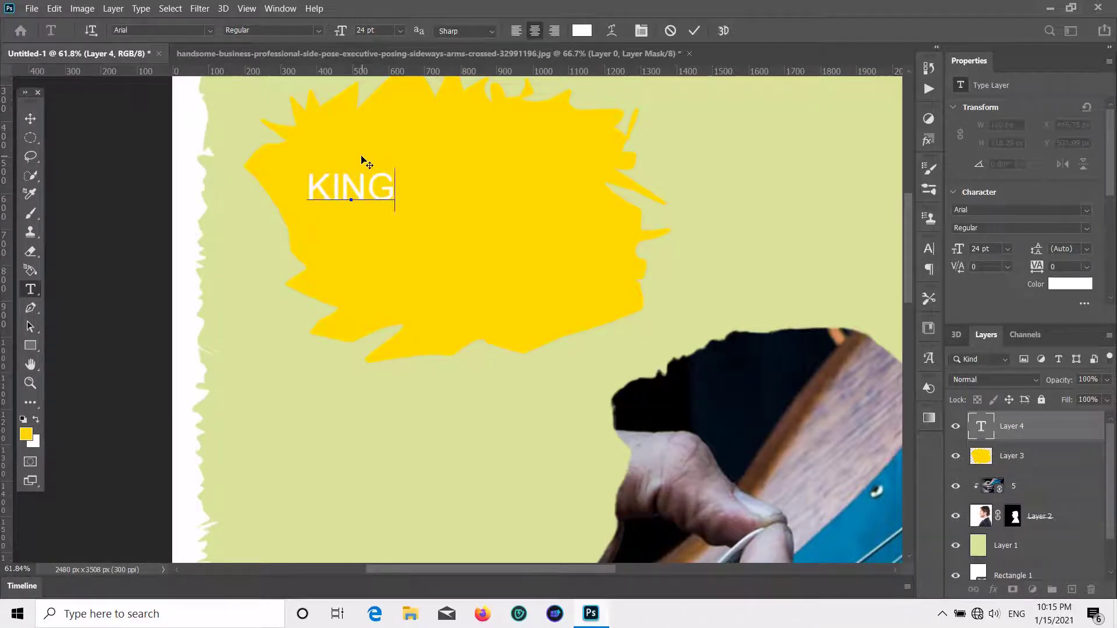
key(Return)
text(MUSIC)
key(ctrl+Return)
key(v)
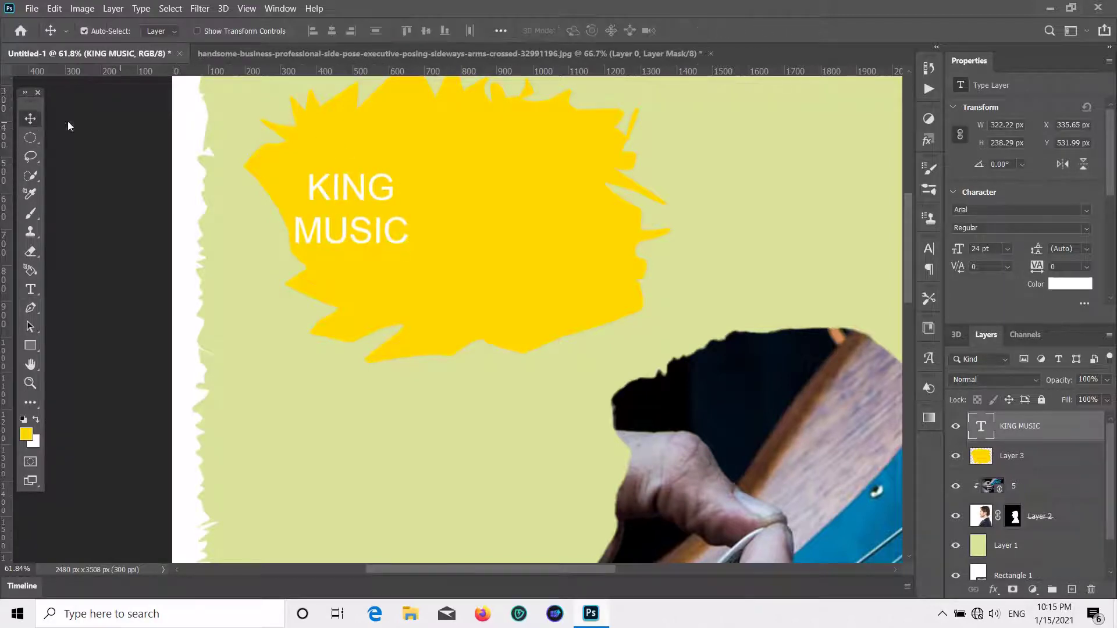
- Set KING MUSIC in Clarendon Blk BT at 48 pt and drag it onto the yellow blob
click(1086, 213)
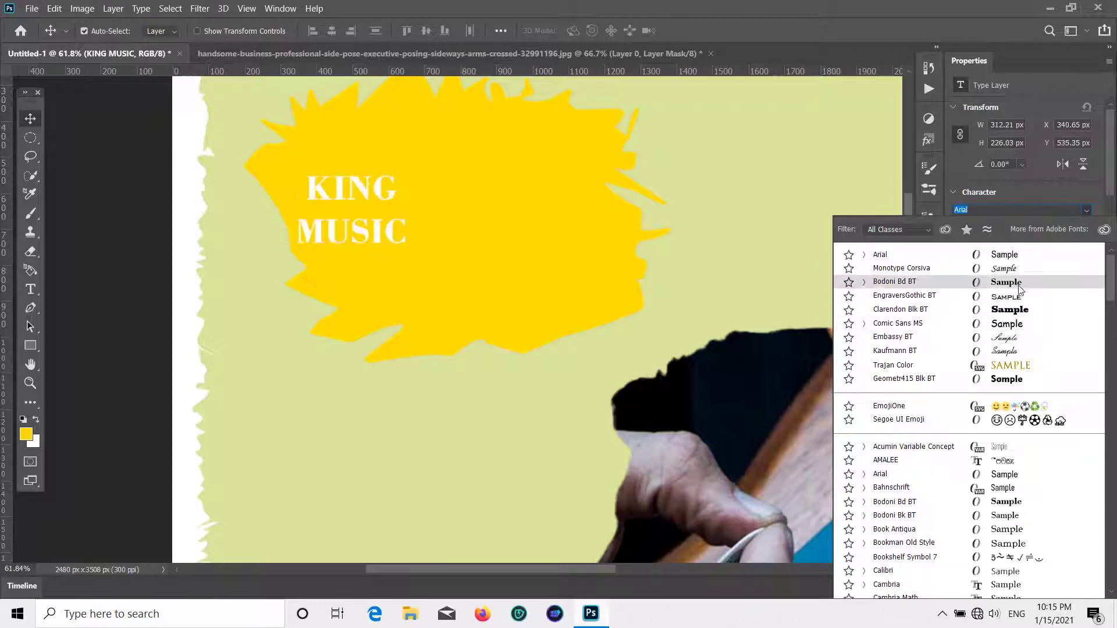
click(1025, 318)
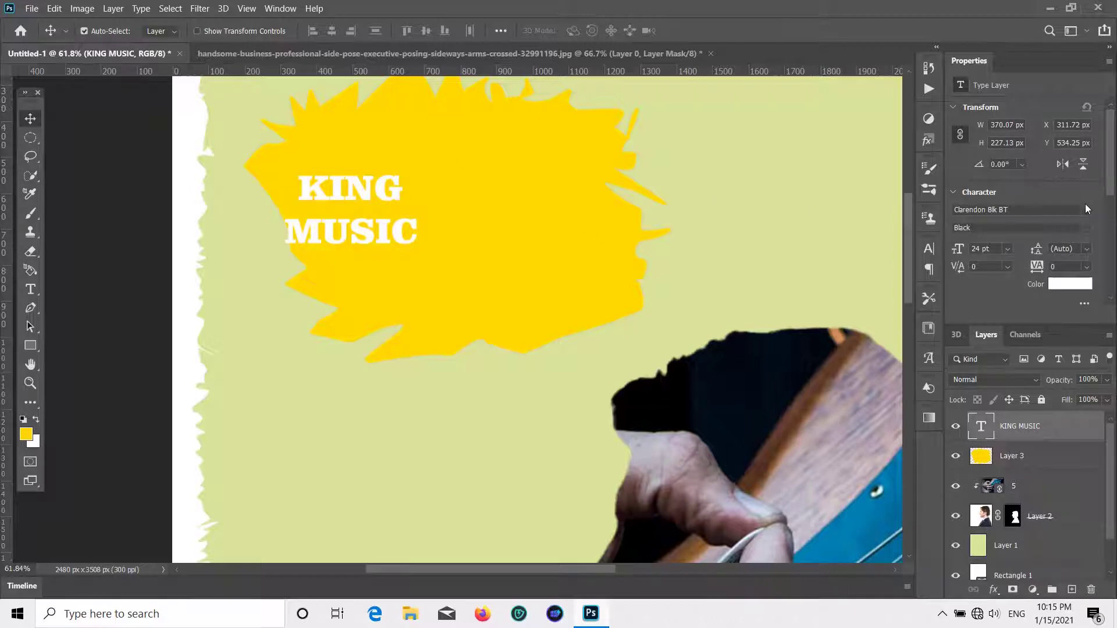
click(1086, 209)
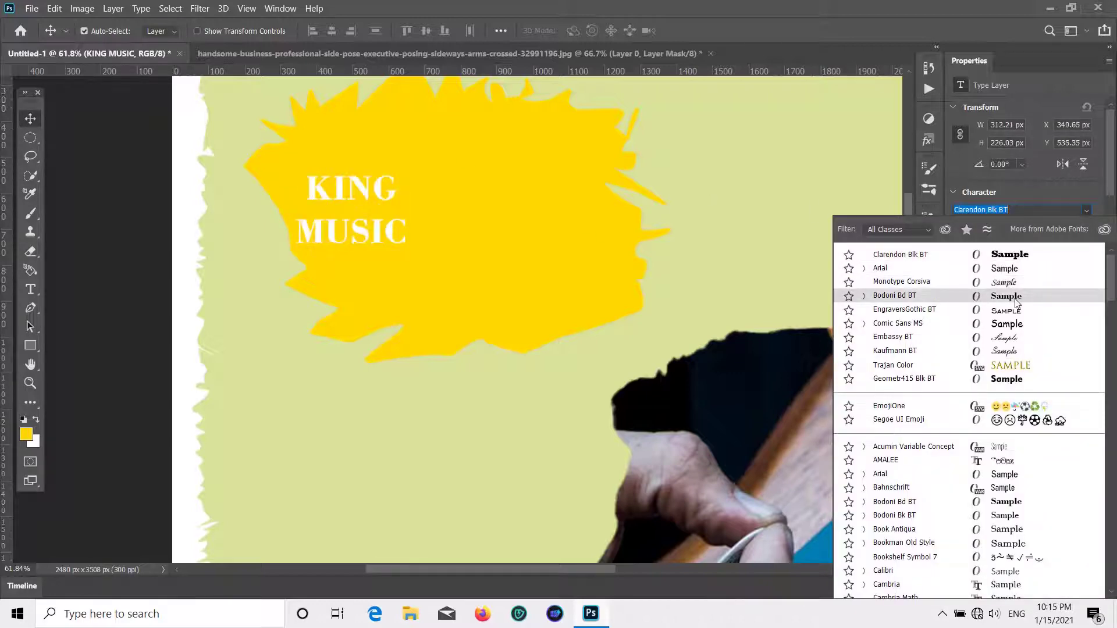
click(1021, 309)
scroll(721, 279, down, 5)
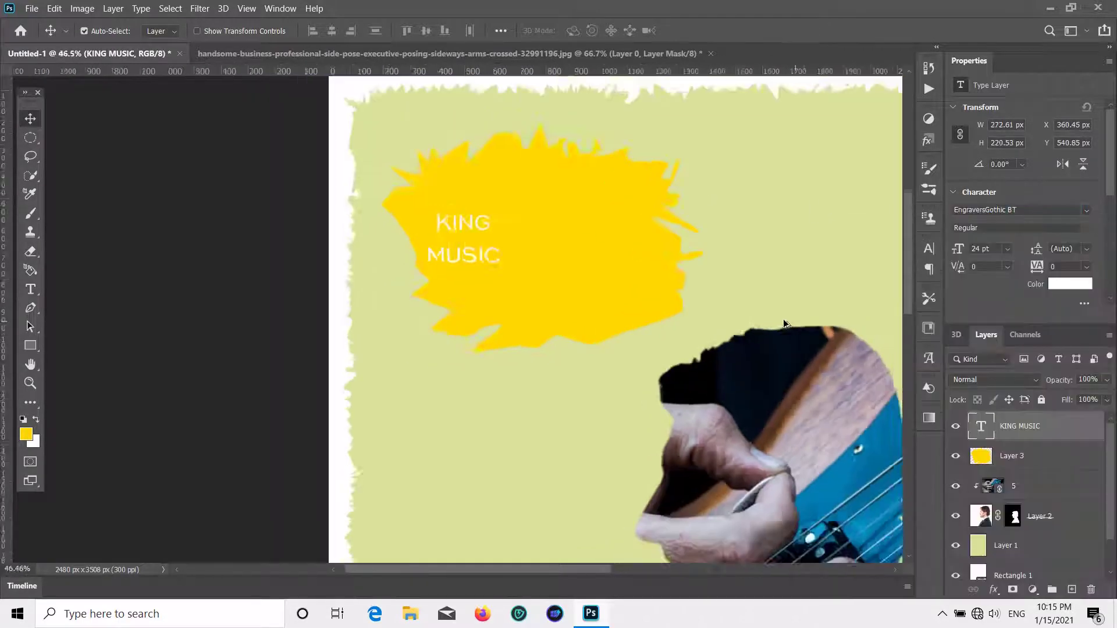
scroll(722, 279, down, 2)
click(1007, 249)
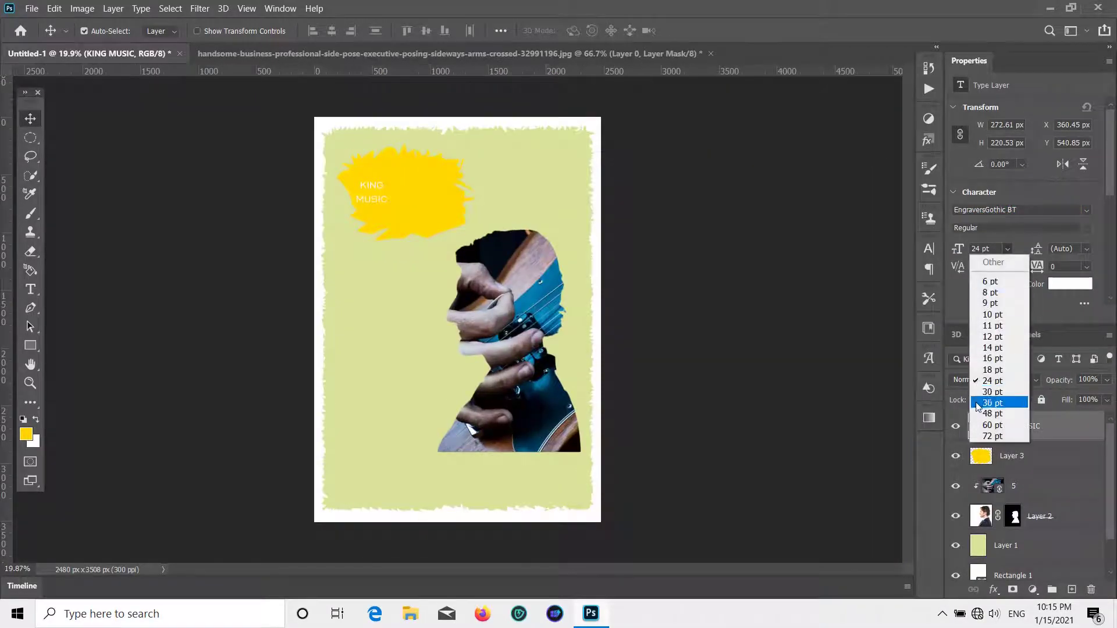
click(984, 408)
click(1085, 214)
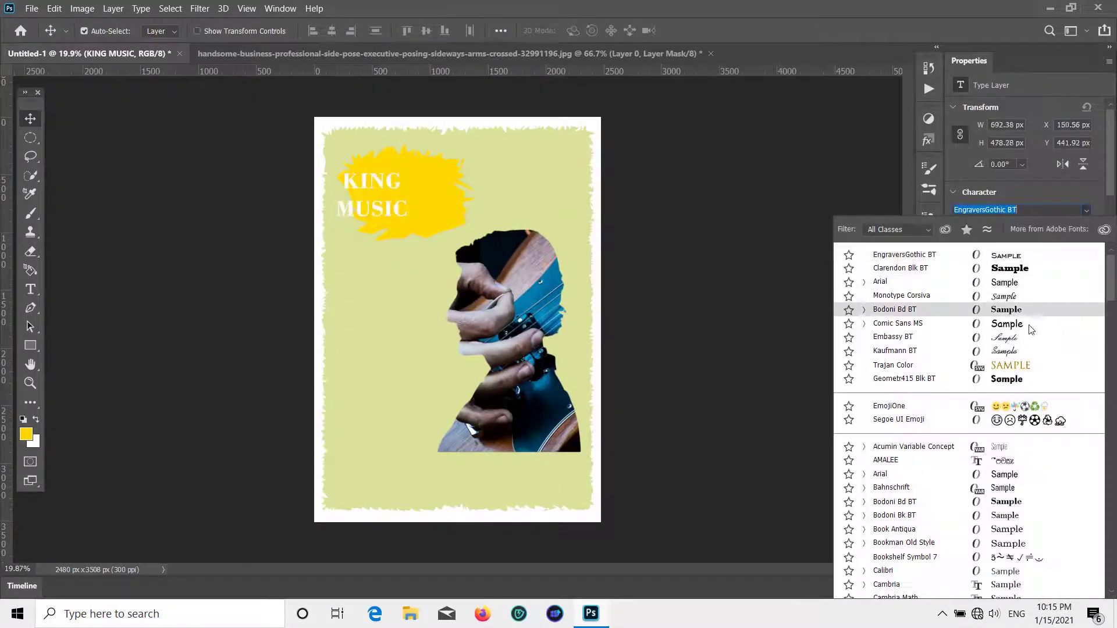
click(1026, 272)
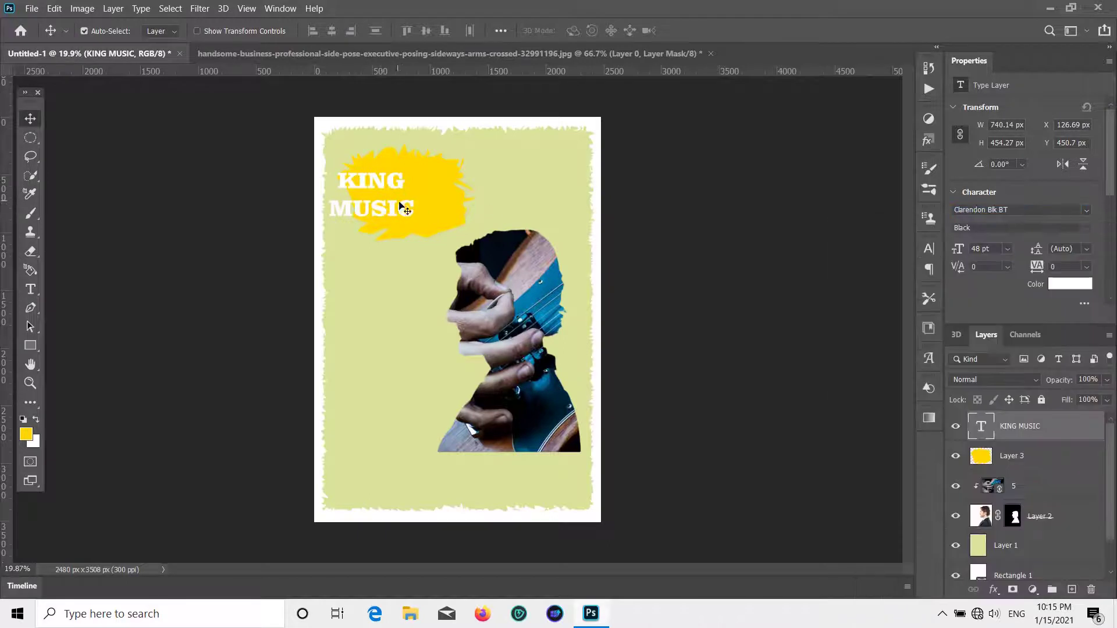
drag(405, 209, 439, 208)
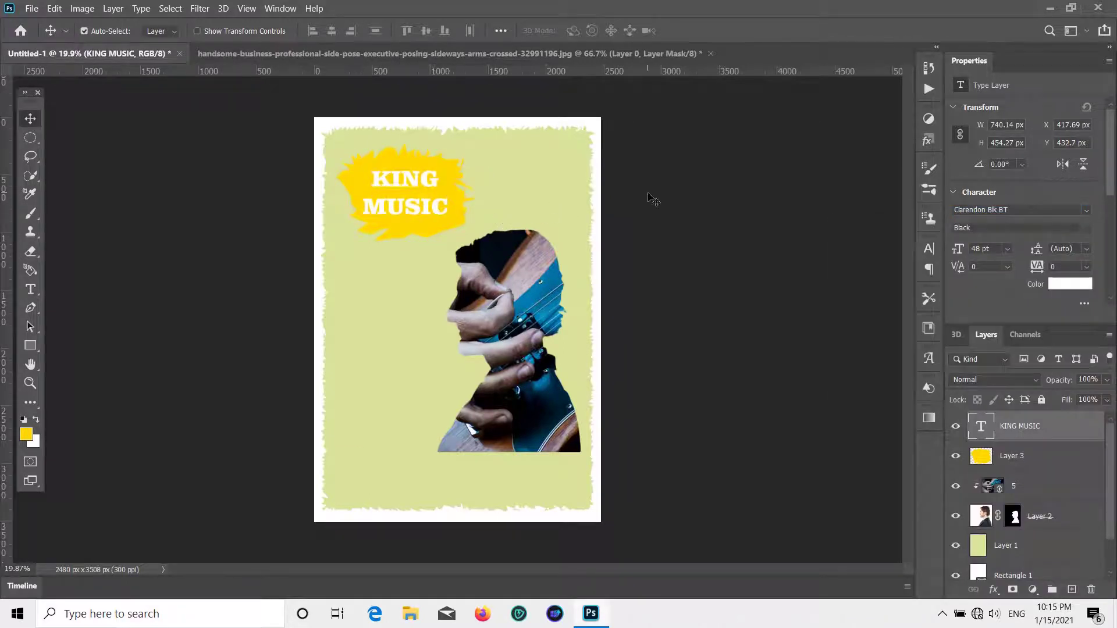
- With Layer 1 active, set the foreground colour to a pale beige
click(506, 204)
click(26, 434)
click(772, 397)
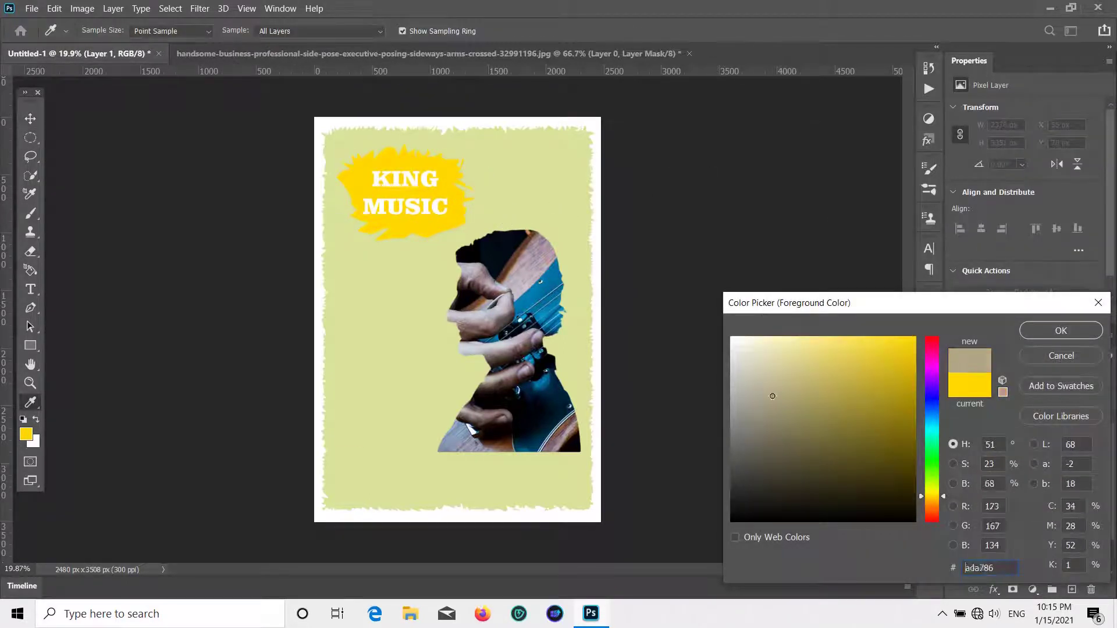
drag(772, 397, 775, 370)
click(1045, 330)
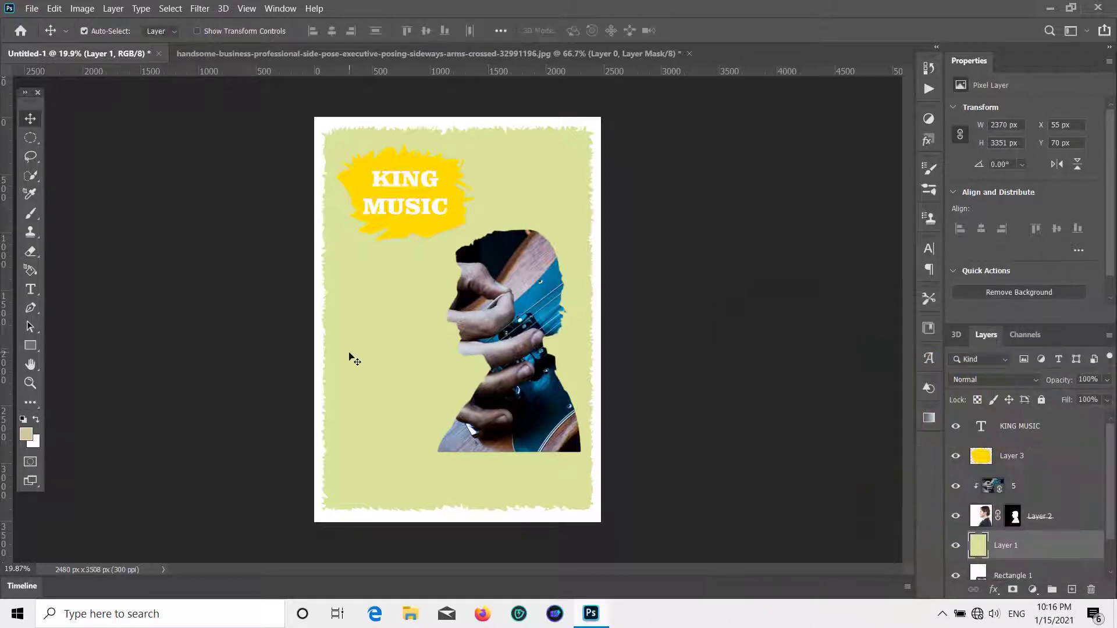
click(26, 435)
mouse_move(758, 411)
mouse_down()
mouse_move(743, 359)
mouse_move(756, 354)
mouse_up()
click(1044, 331)
- Paint Bucket-fill the yellow-green background beige and start a text layer on the left
key(g)
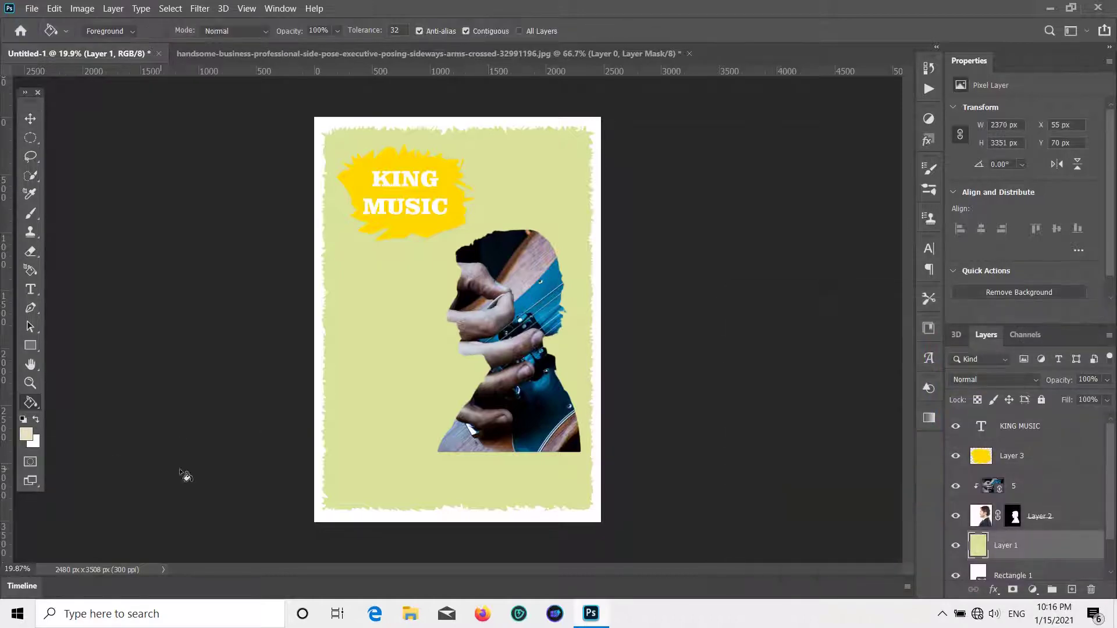
click(384, 283)
click(31, 116)
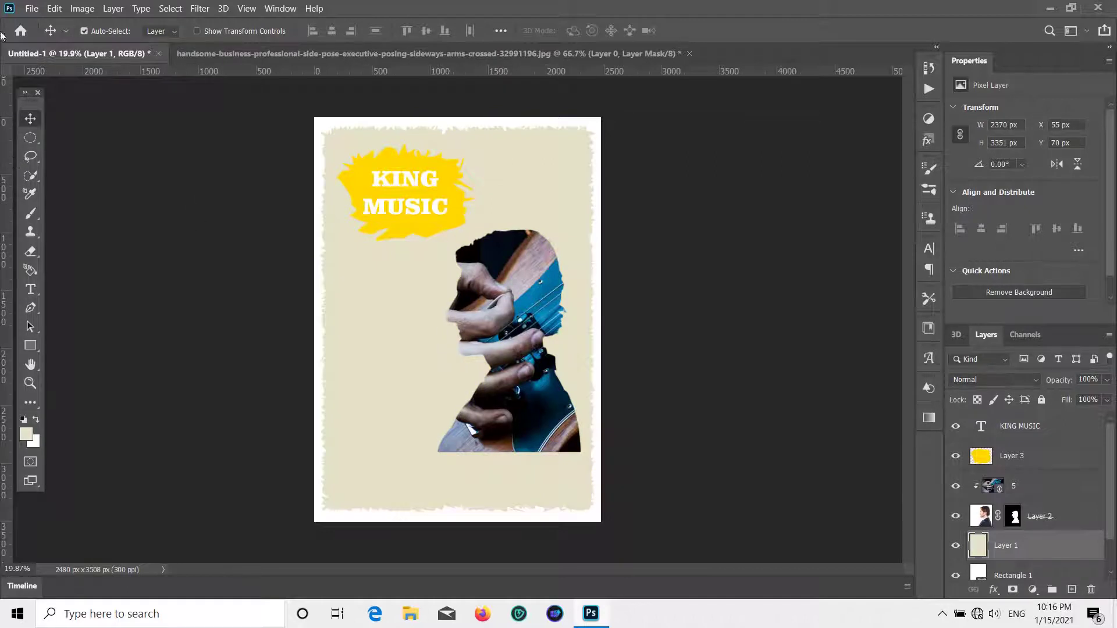
click(30, 289)
click(367, 289)
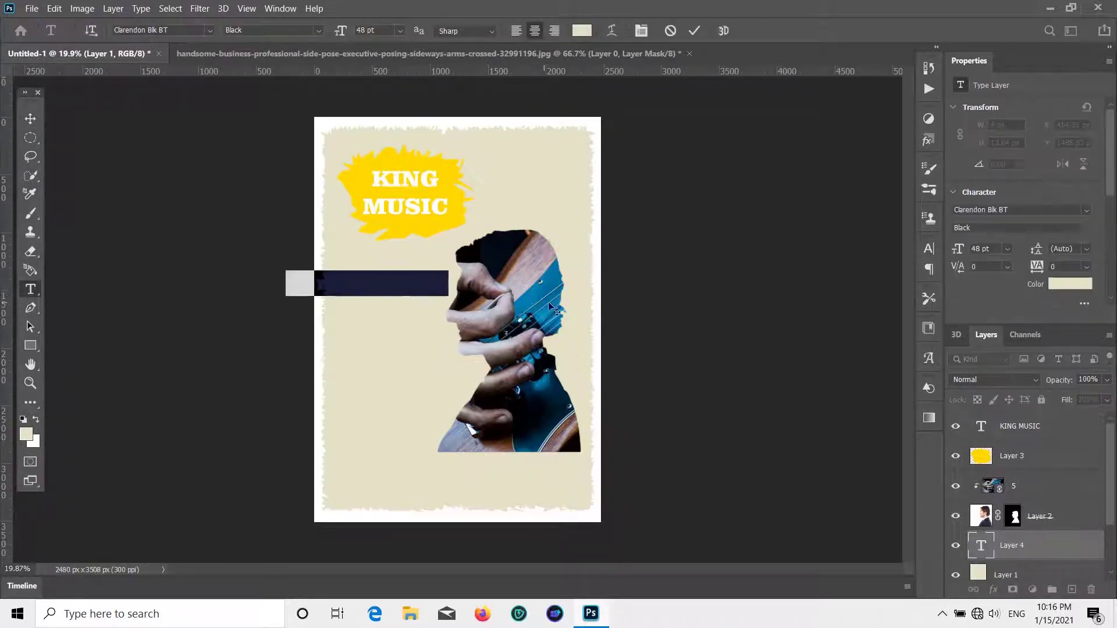
- Set the text colour to ffffff and type the headline THINKING ABOUT GUITAR LESSONS?
key(BackSpace)
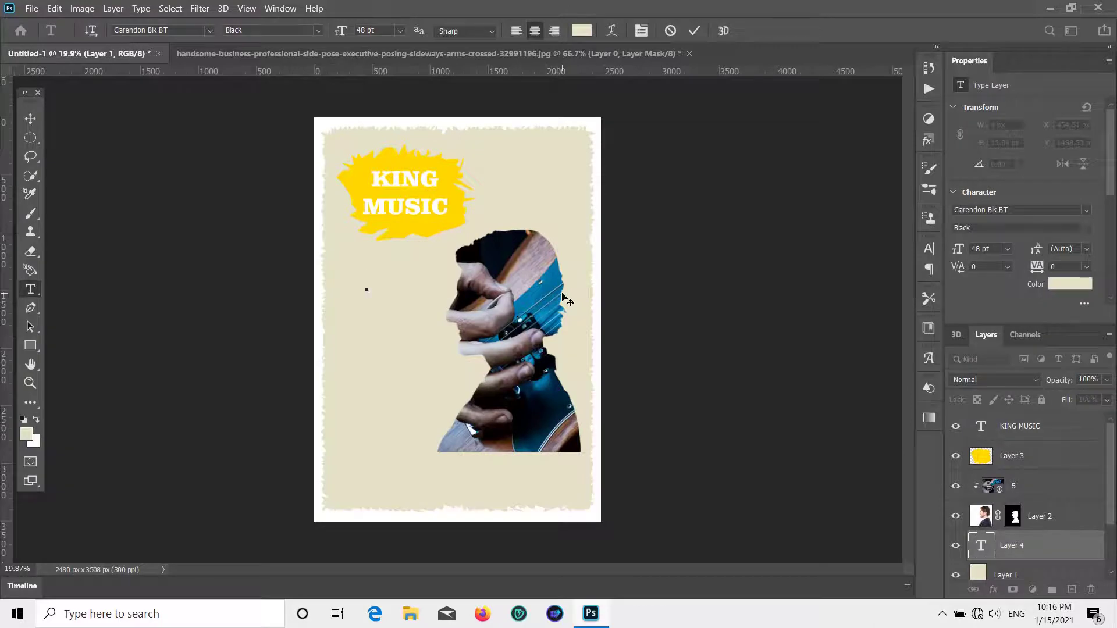
click(1065, 284)
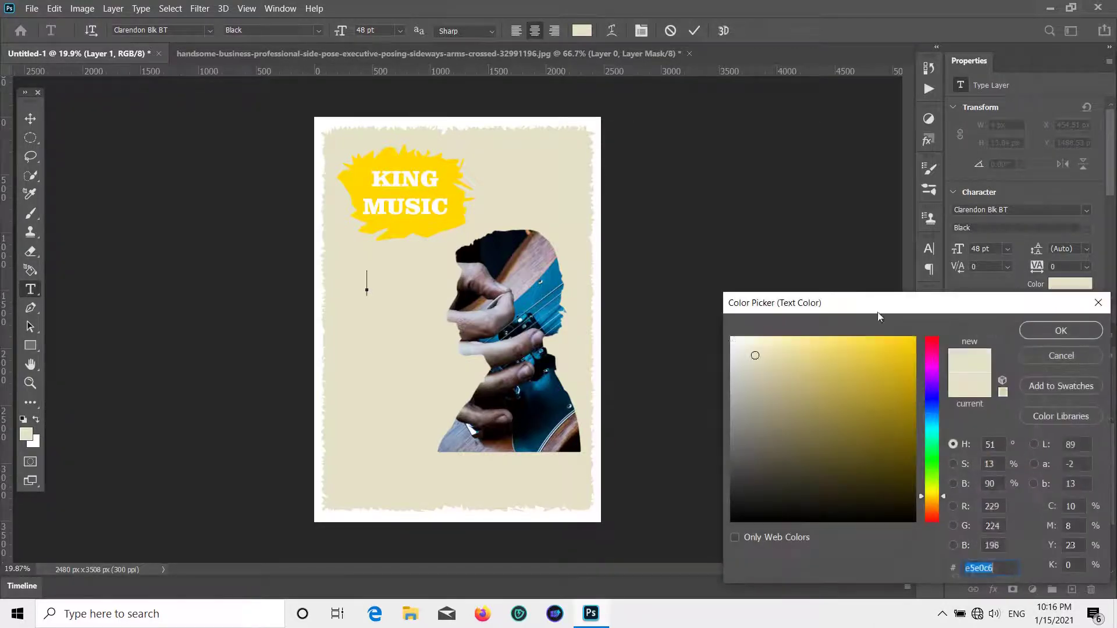
text(ffffff)
click(1059, 331)
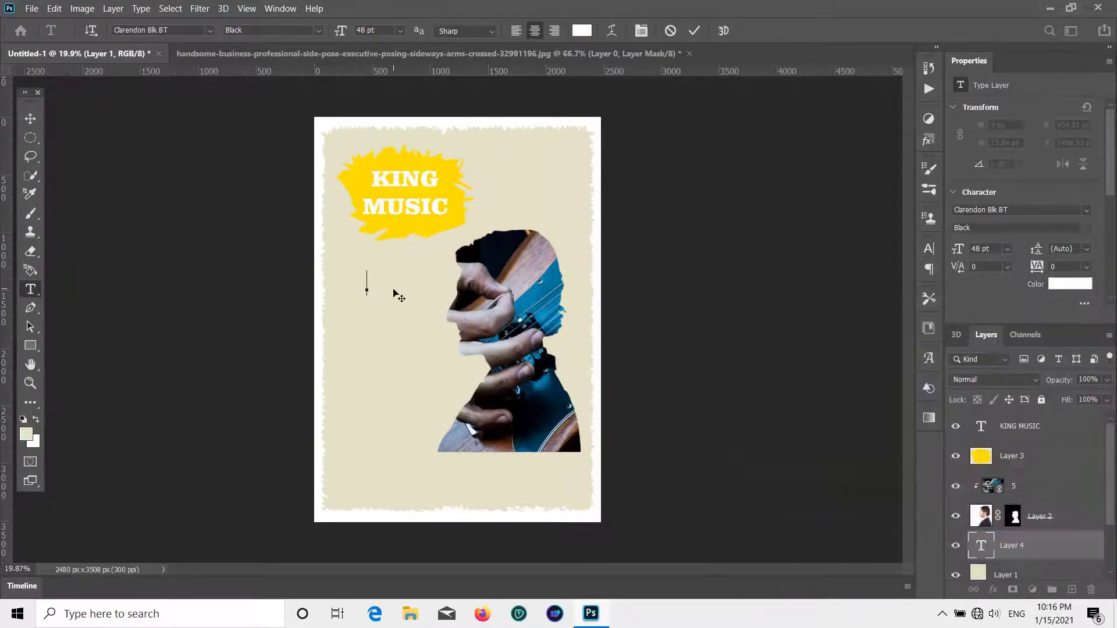
text(THINK)
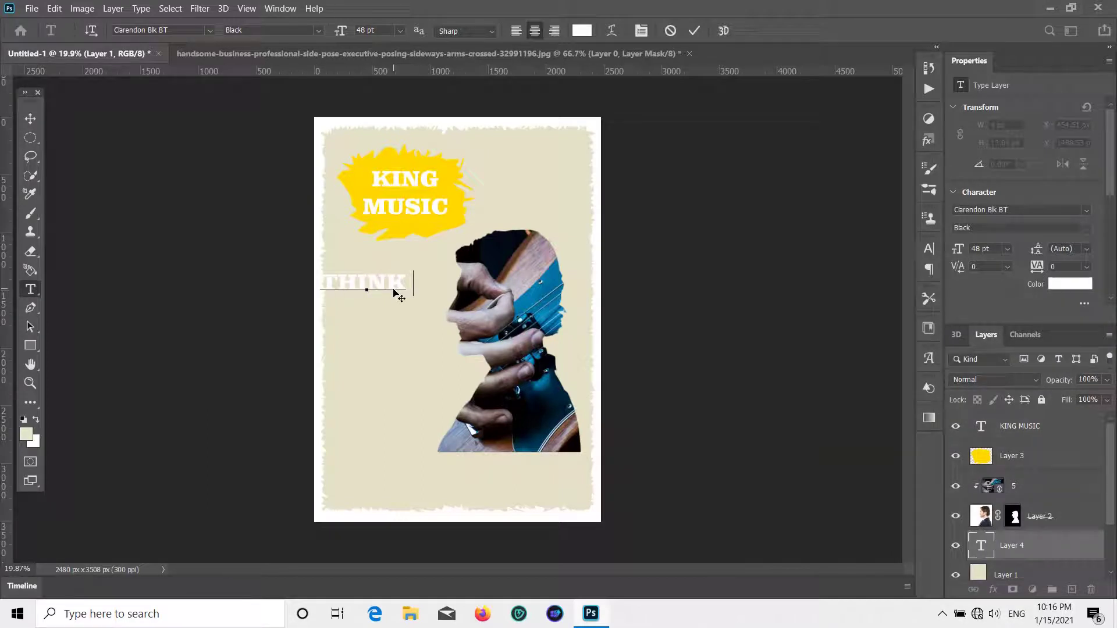
key(BackSpace)
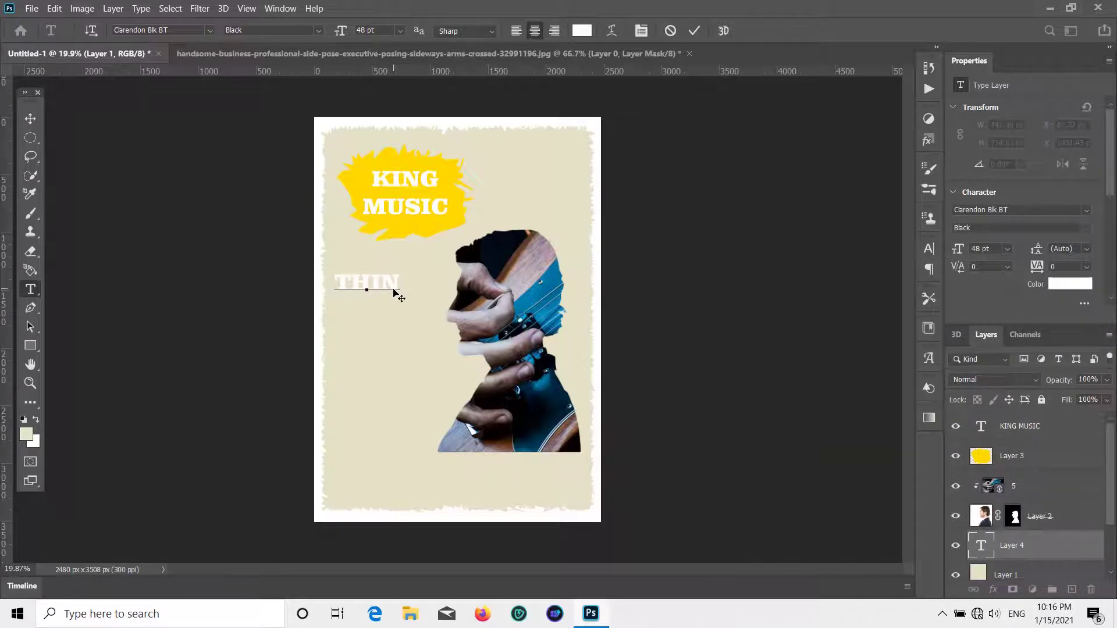
text(KING)
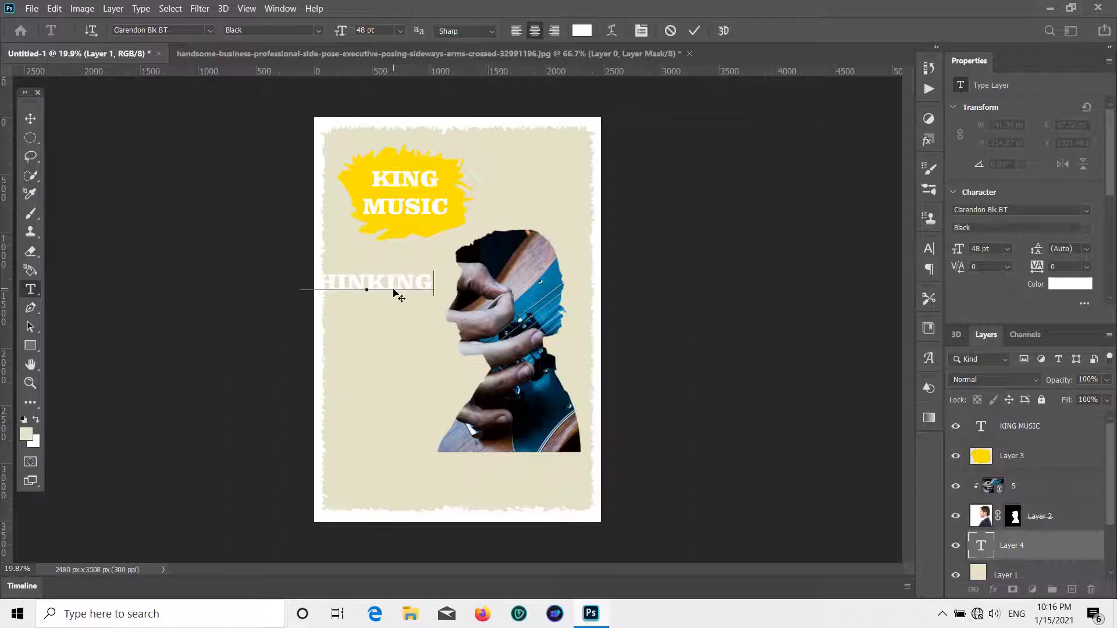
key(Return)
text(ABOUT )
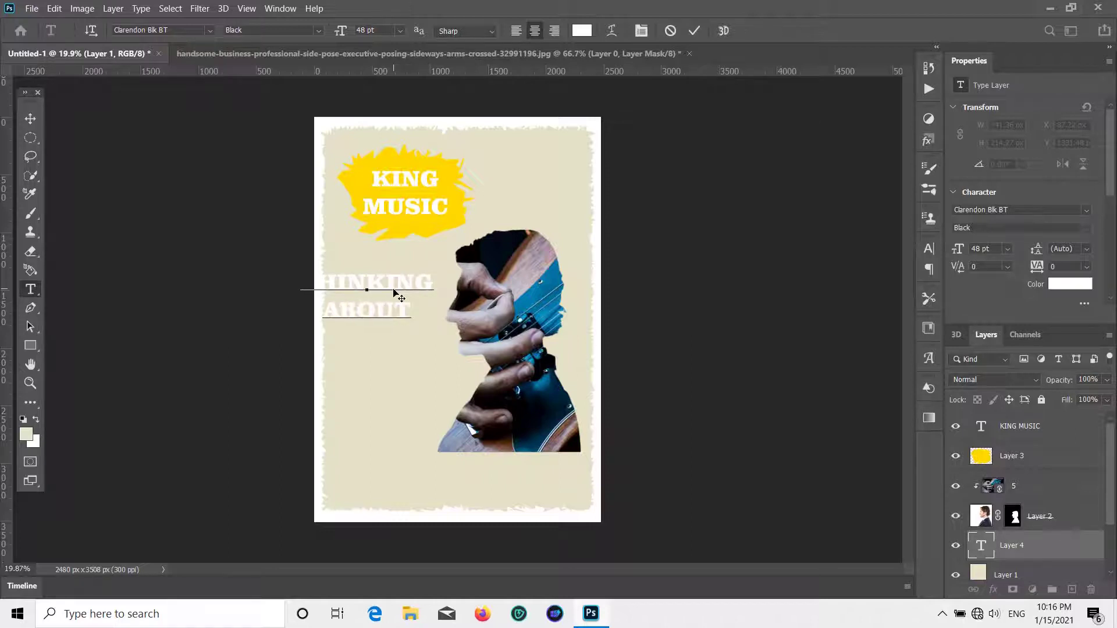
text(GUITAR)
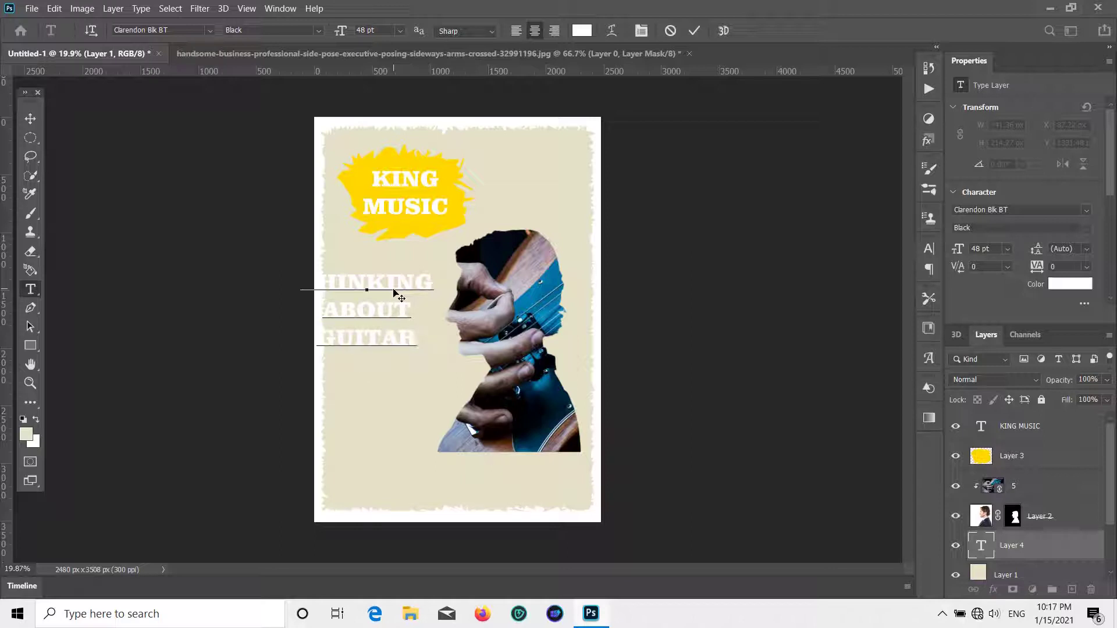
key(Return)
text(LESSON)
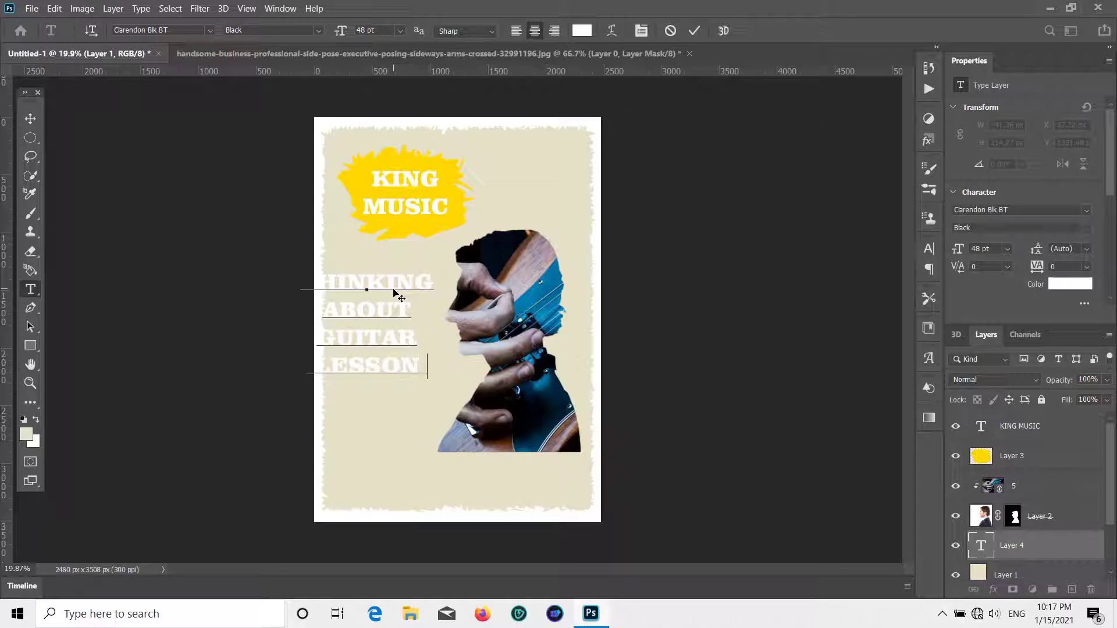
text(S)
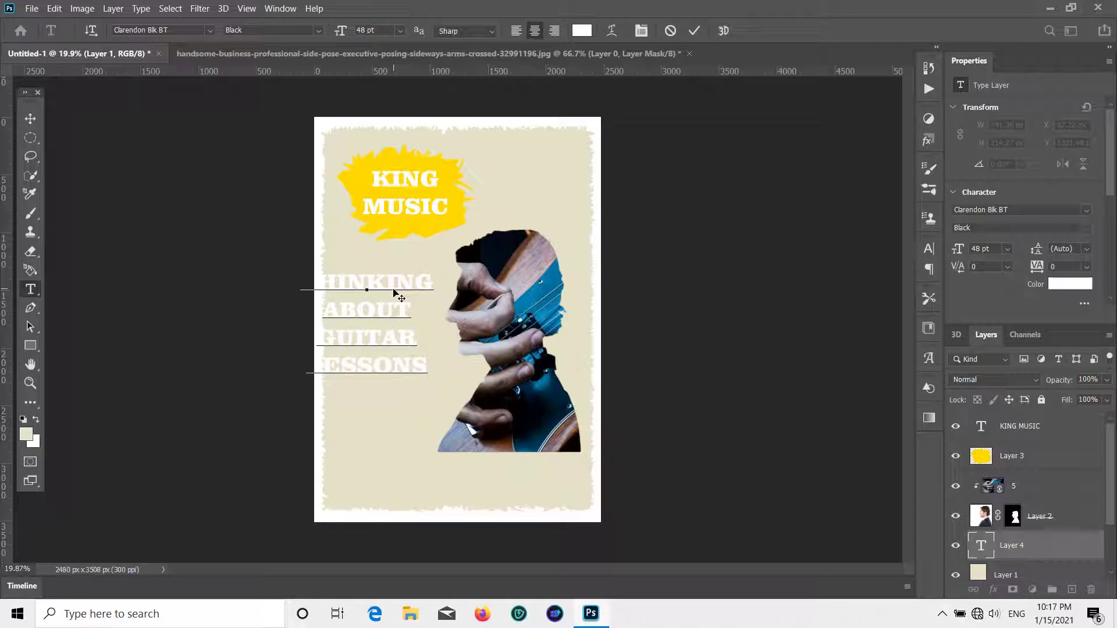
text(?)
- Raise the headline layer above layer 5 and place the text over the guitar silhouette
click(30, 118)
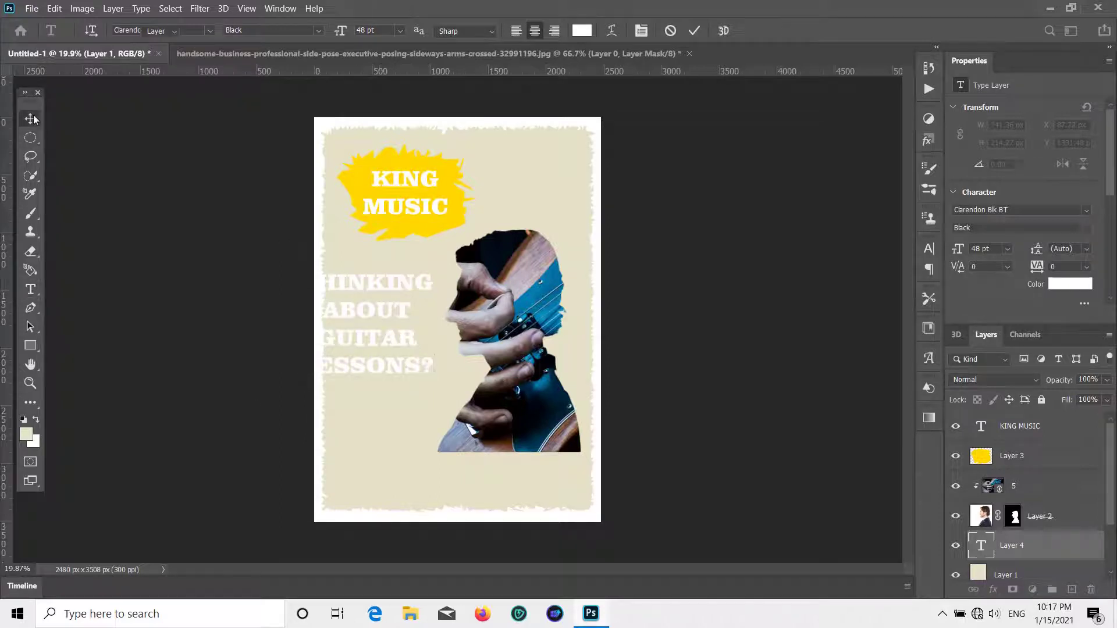
drag(381, 322, 424, 302)
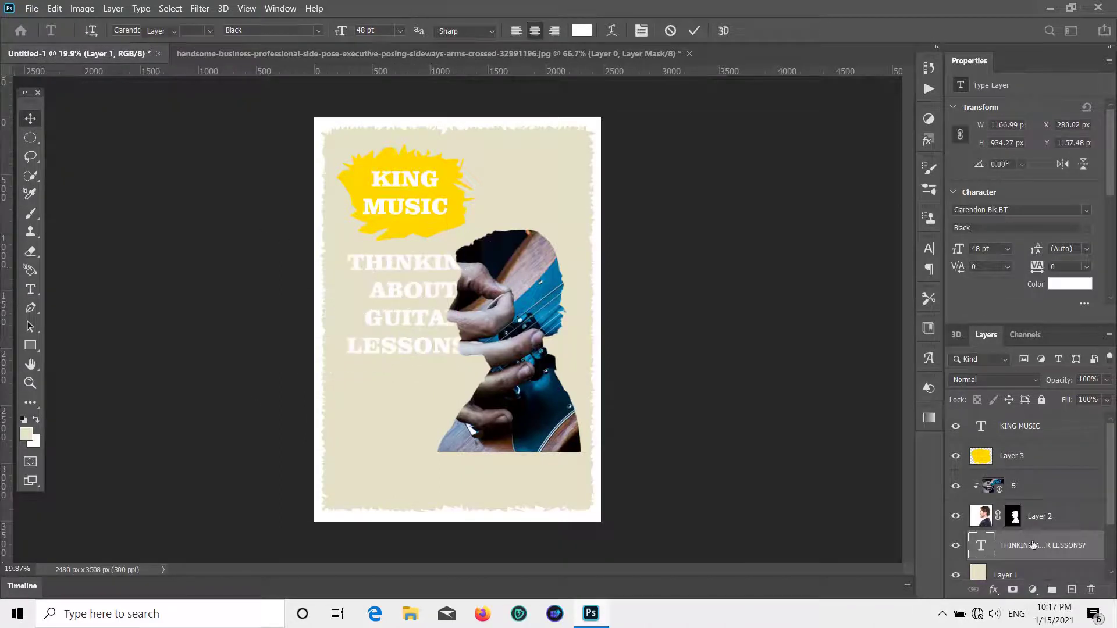
drag(1032, 545, 1029, 472)
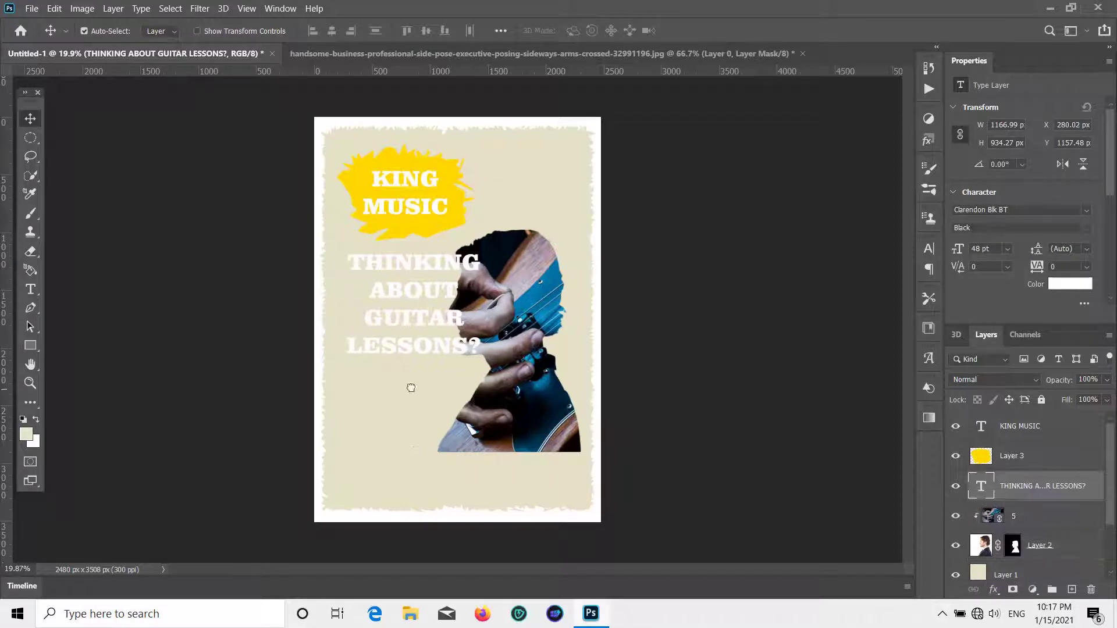
drag(445, 323, 547, 329)
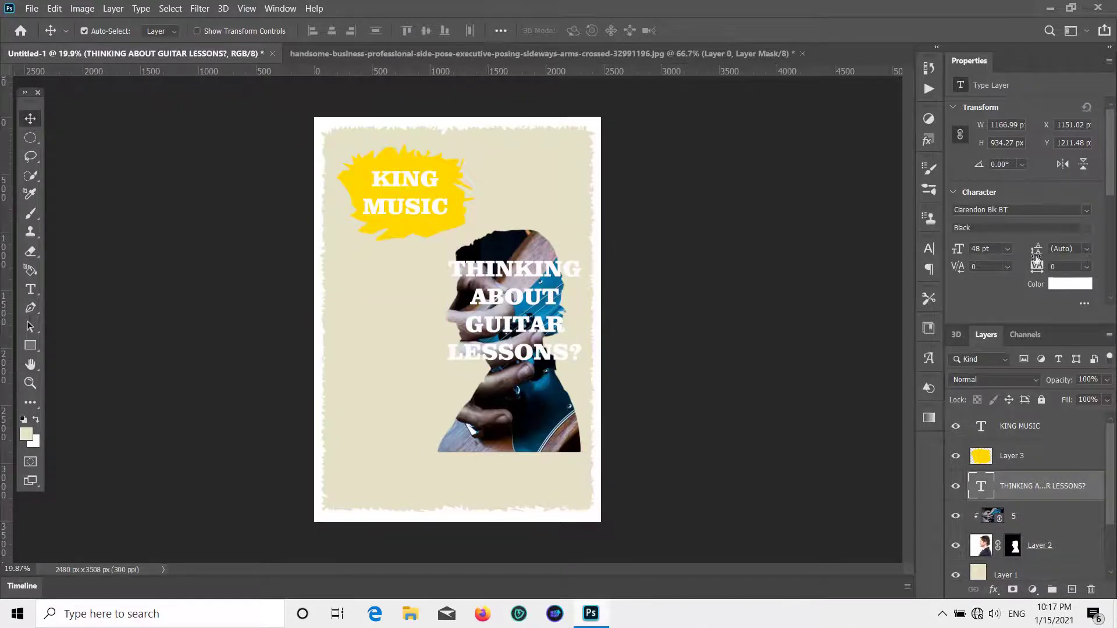
- Change the headline font to Comic Sans MS
click(1086, 209)
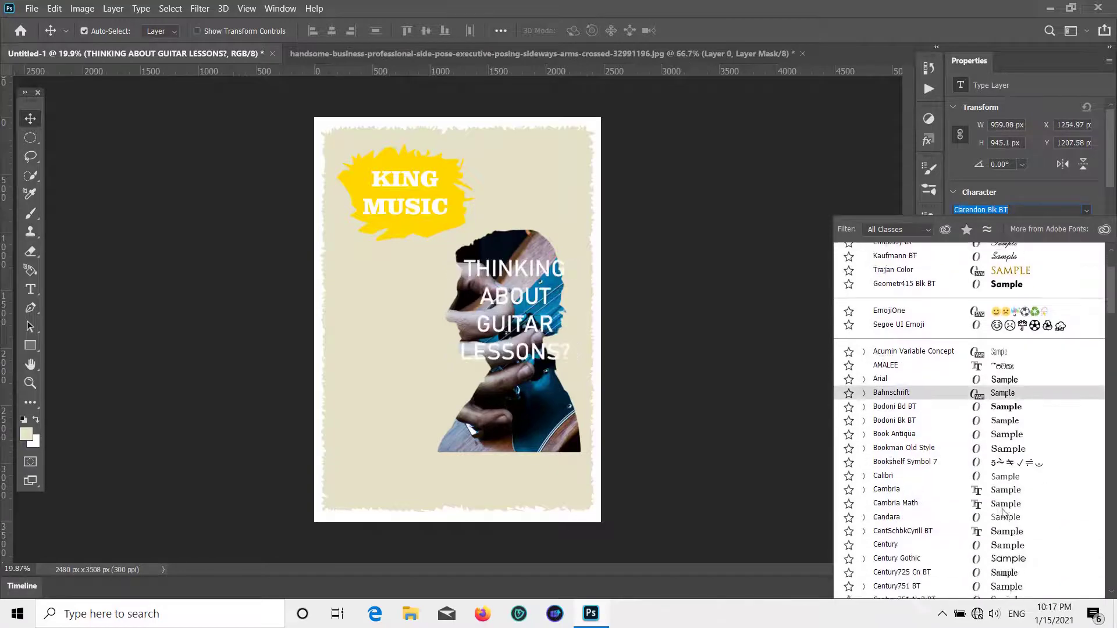
key(Down)
key(Down)
key(Down)
key(Down)
key(Down)
key(Down)
key(Down)
key(Down)
key(Down)
key(Down)
key(Down)
key(Down)
key(Down)
key(Down)
key(Down)
key(Down)
key(Down)
key(Down)
key(Down)
key(Down)
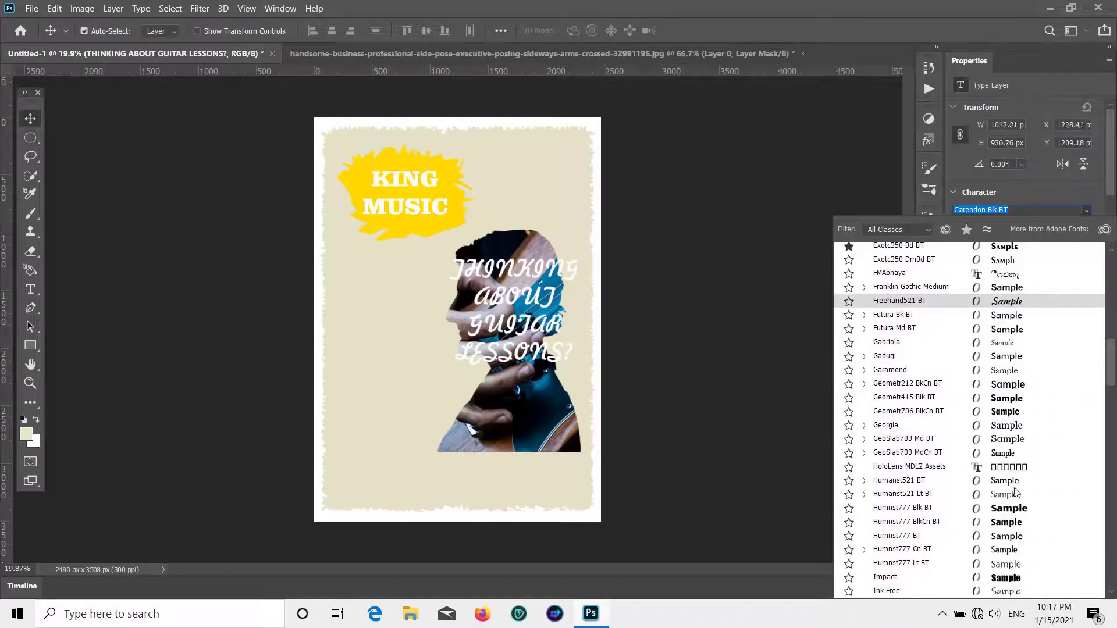
scroll(1015, 494, down, 3)
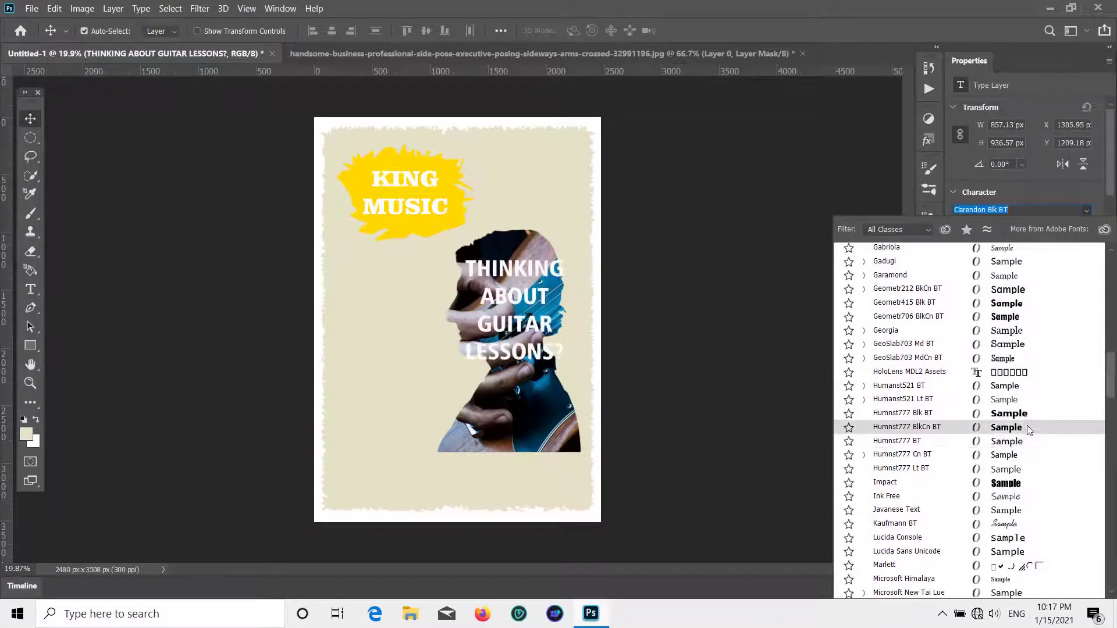
scroll(1023, 500, down, 5)
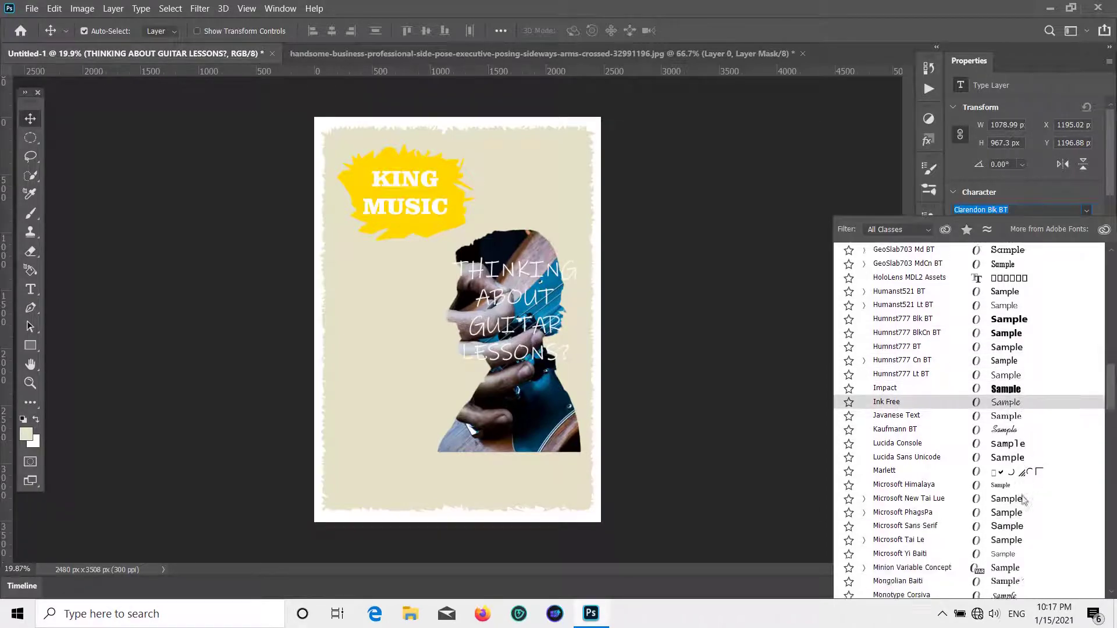
scroll(1022, 500, down, 8)
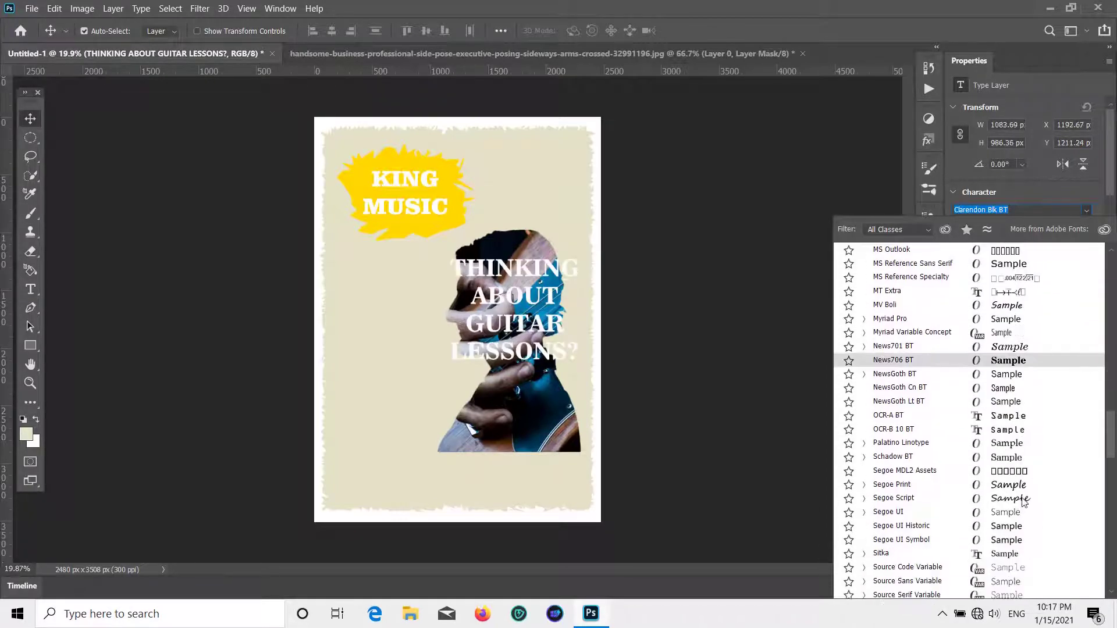
scroll(1022, 506, down, 4)
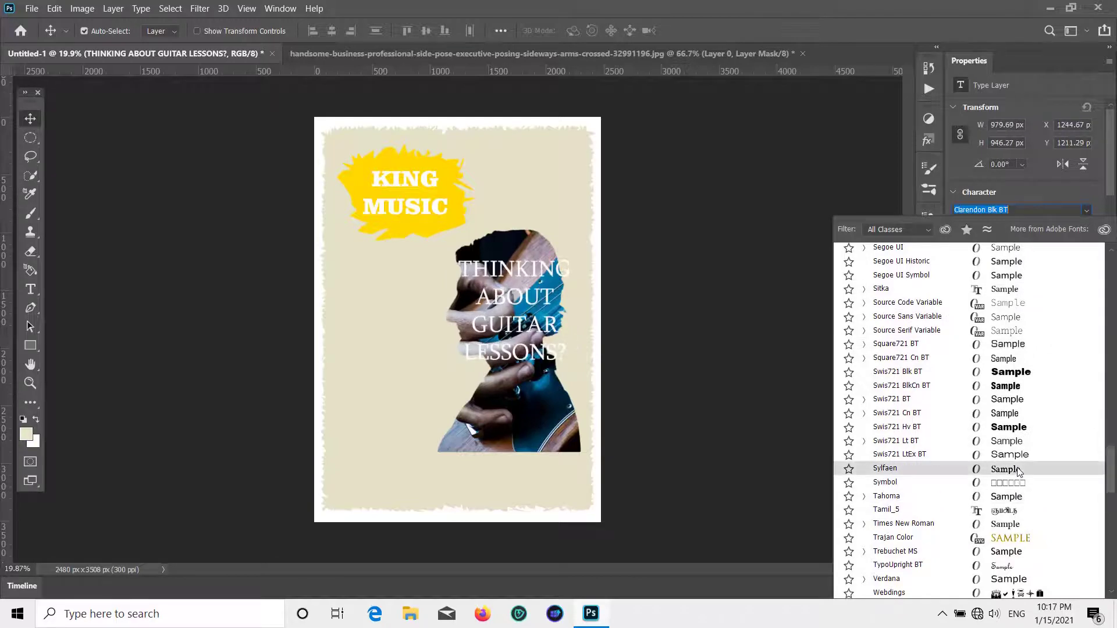
scroll(1021, 566, down, 12)
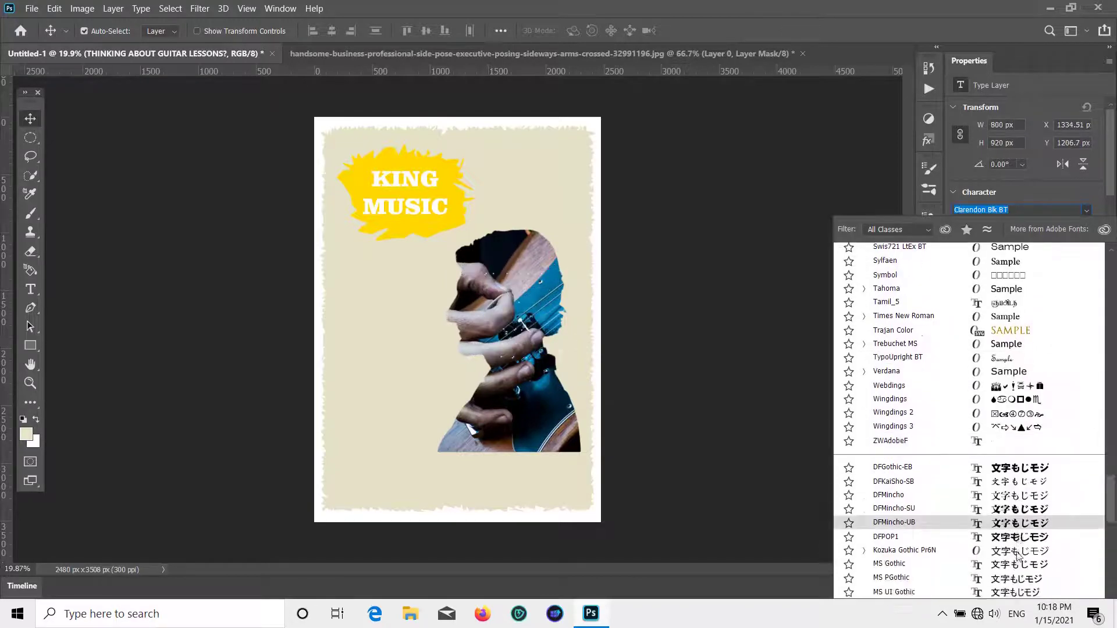
scroll(1017, 547, down, 5)
scroll(1018, 529, up, 7)
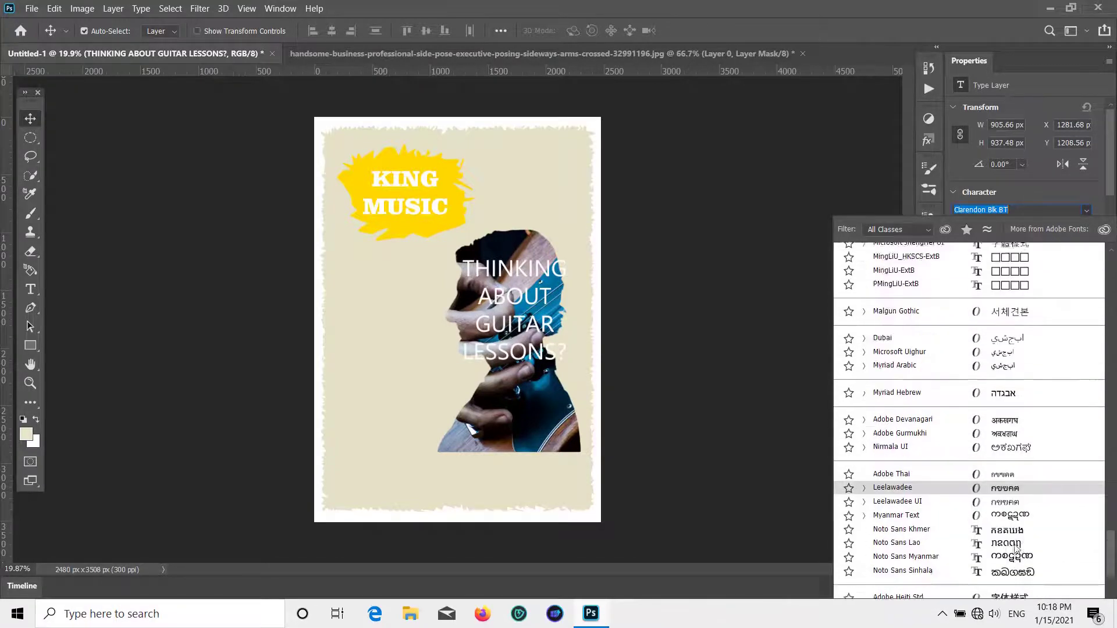
scroll(1019, 519, up, 15)
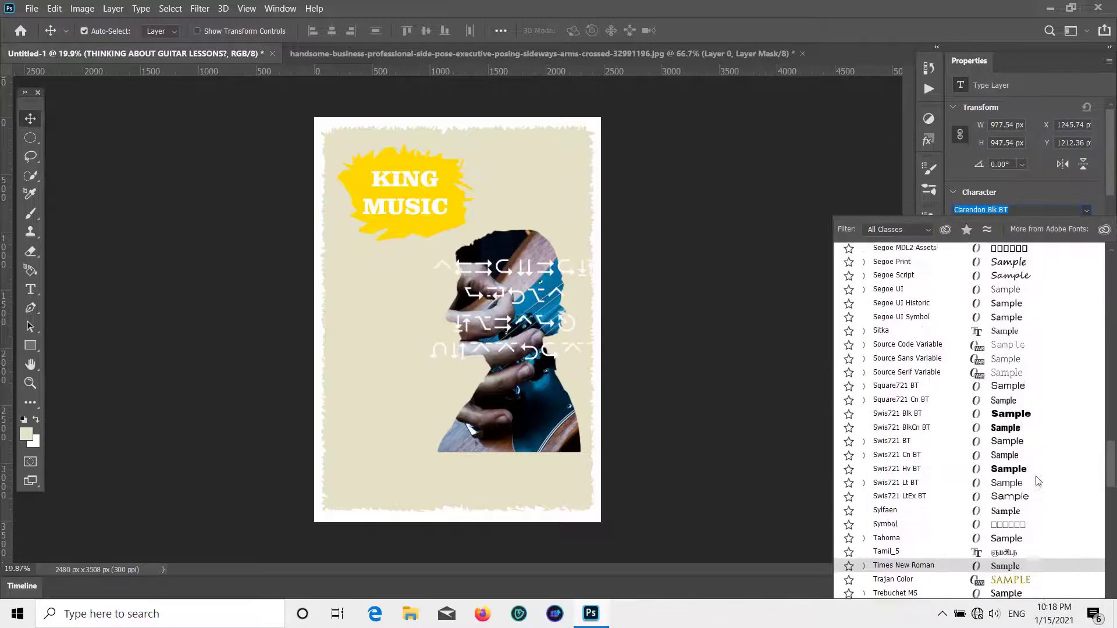
scroll(1039, 477, up, 10)
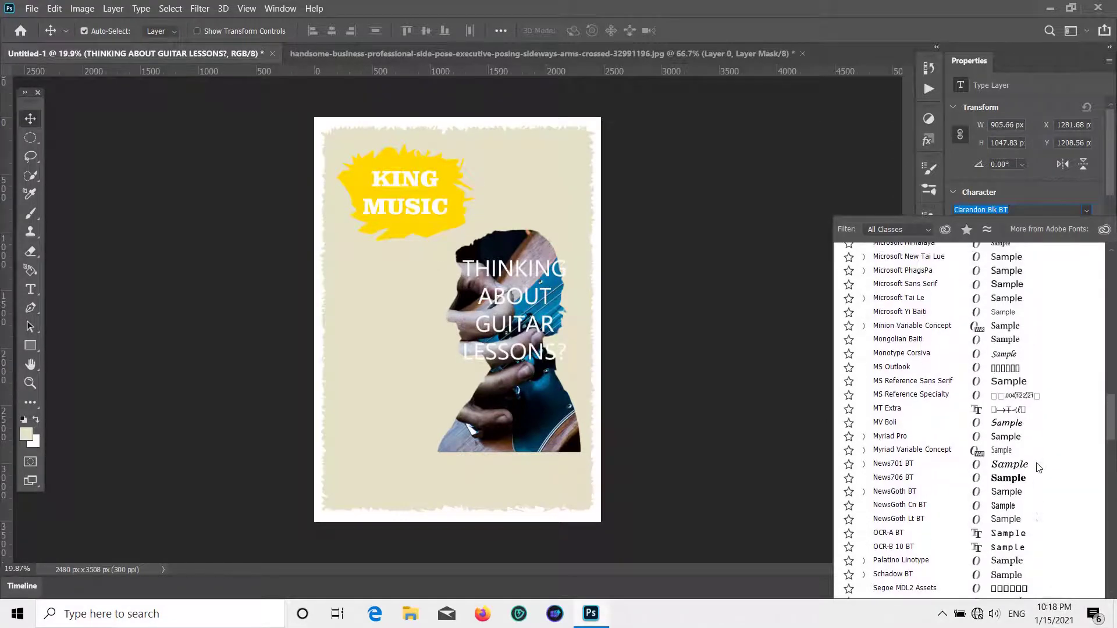
scroll(1041, 453, up, 8)
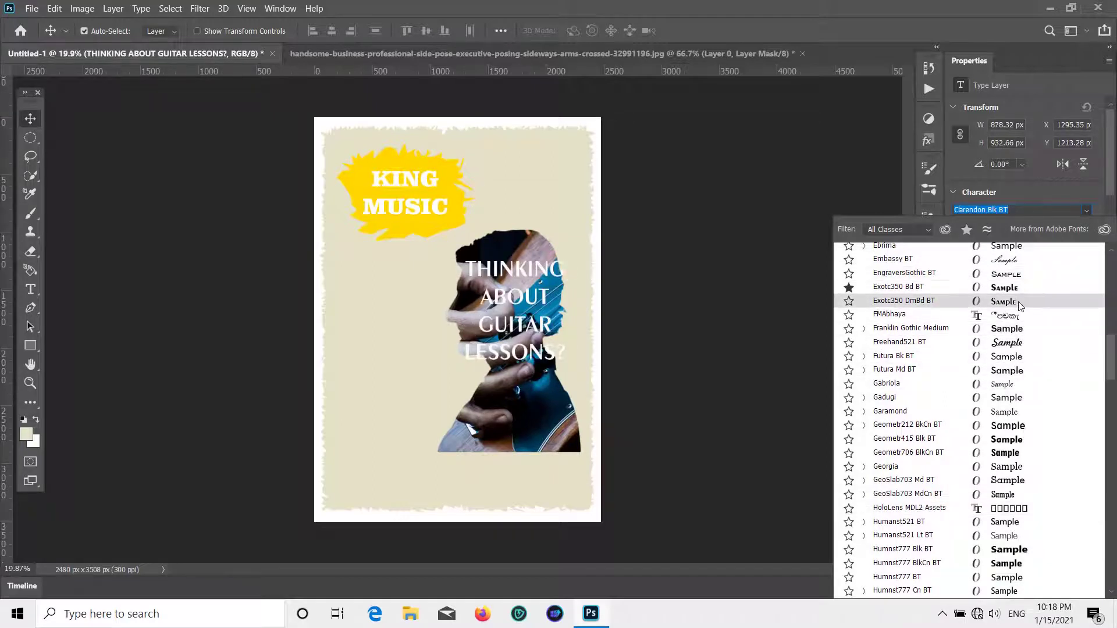
scroll(1019, 303, up, 2)
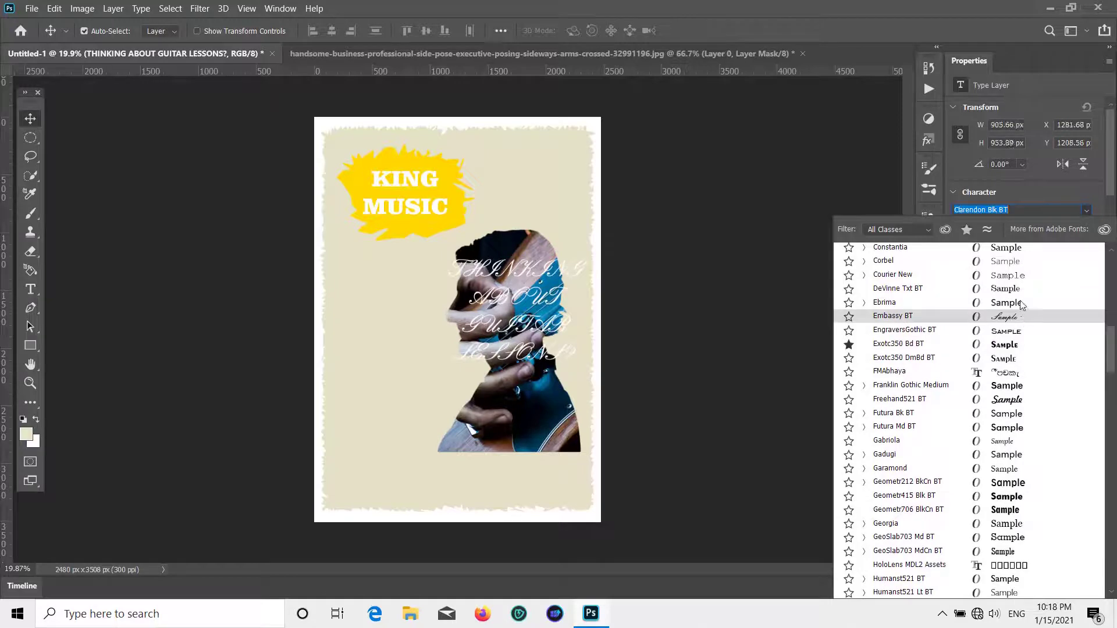
scroll(1022, 305, up, 10)
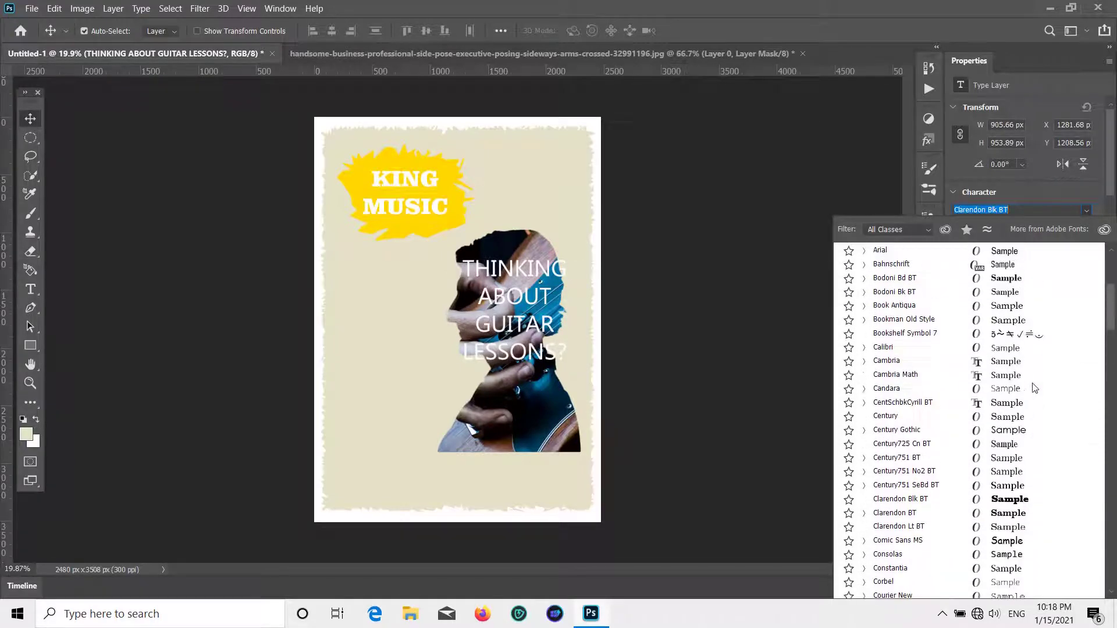
scroll(1034, 388, up, 3)
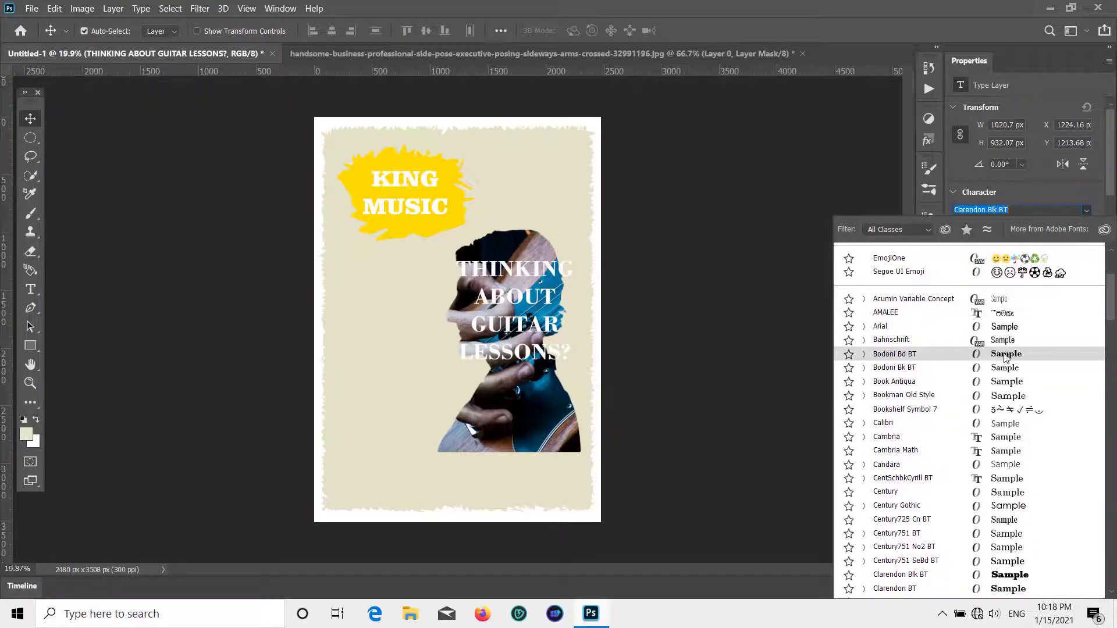
scroll(1009, 349, up, 3)
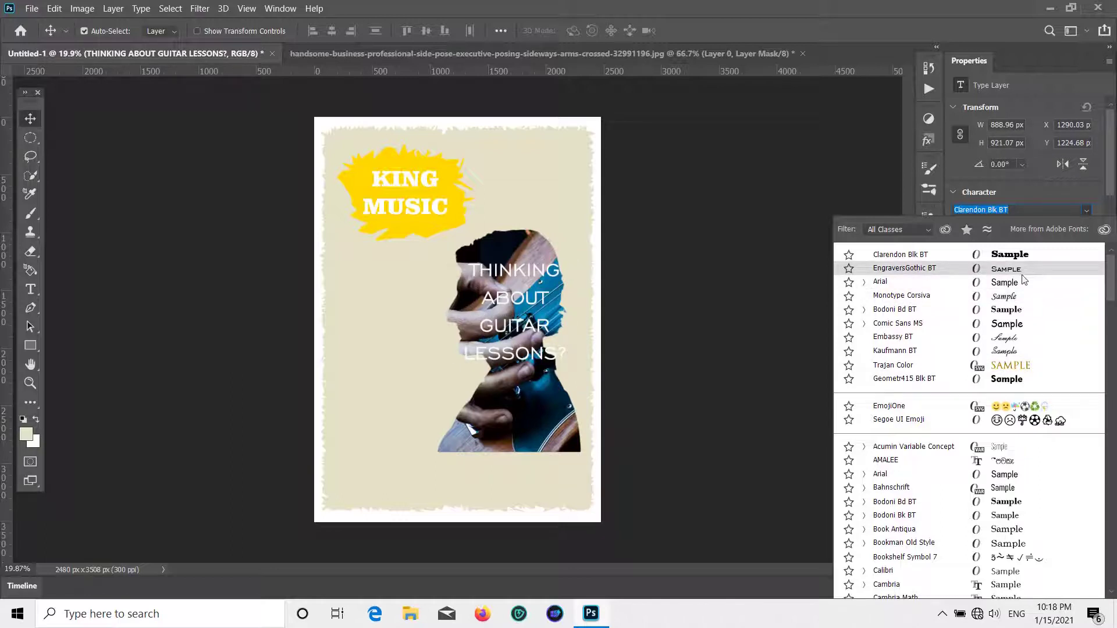
click(1018, 324)
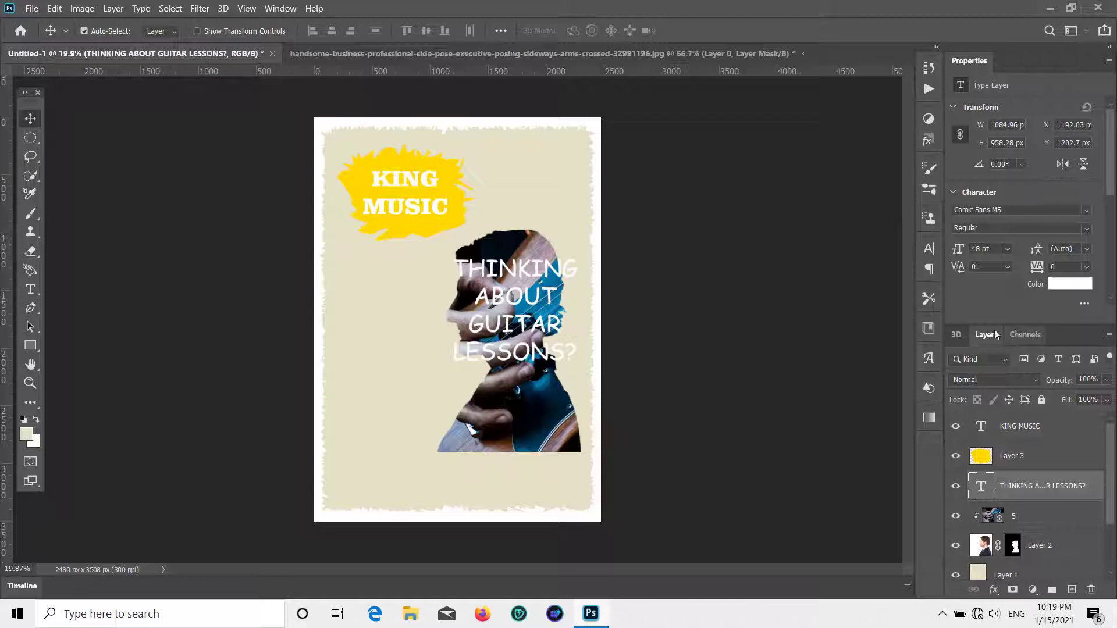
- Free-transform the headline narrower and much taller, then nudge it slightly right
key(ctrl+t)
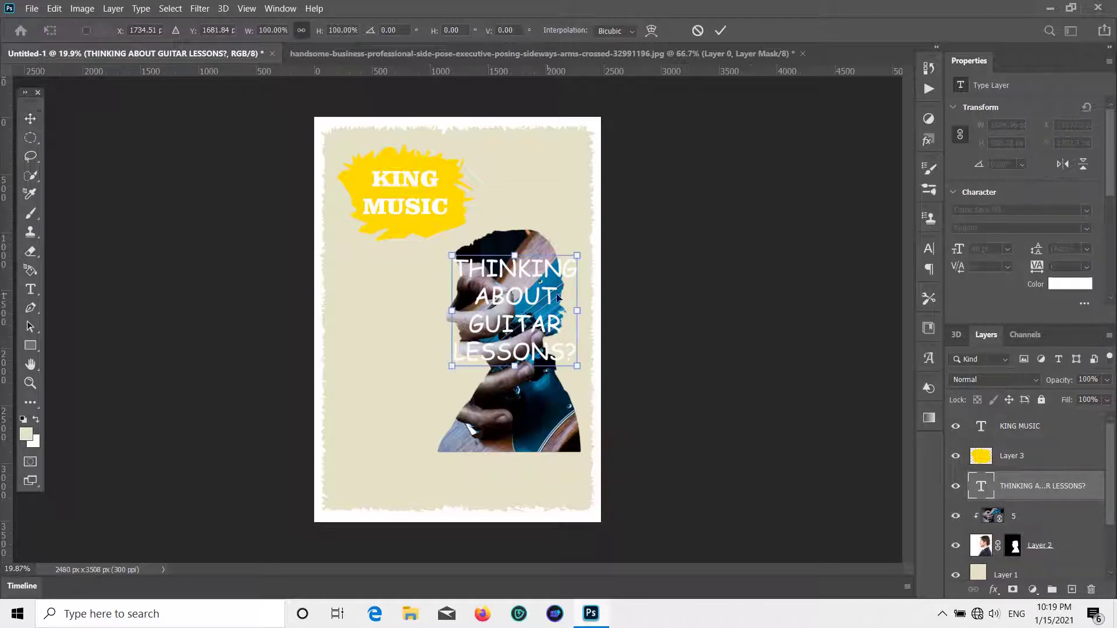
drag(577, 312, 524, 298)
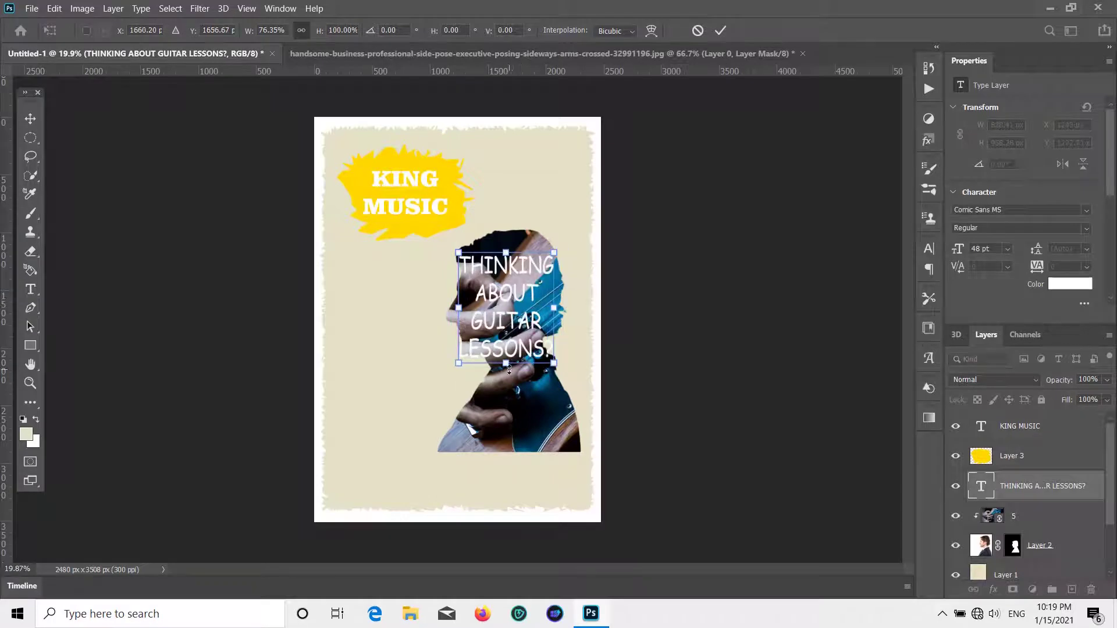
drag(509, 370, 520, 433)
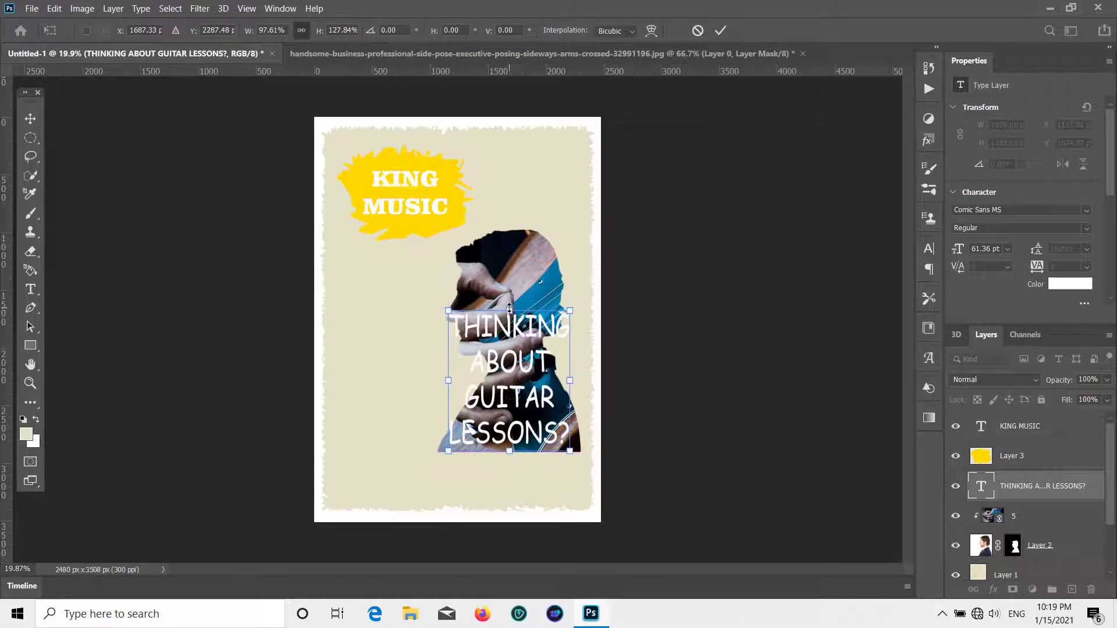
drag(513, 316, 508, 238)
drag(571, 344, 561, 342)
drag(448, 338, 455, 342)
key(Return)
drag(523, 269, 529, 268)
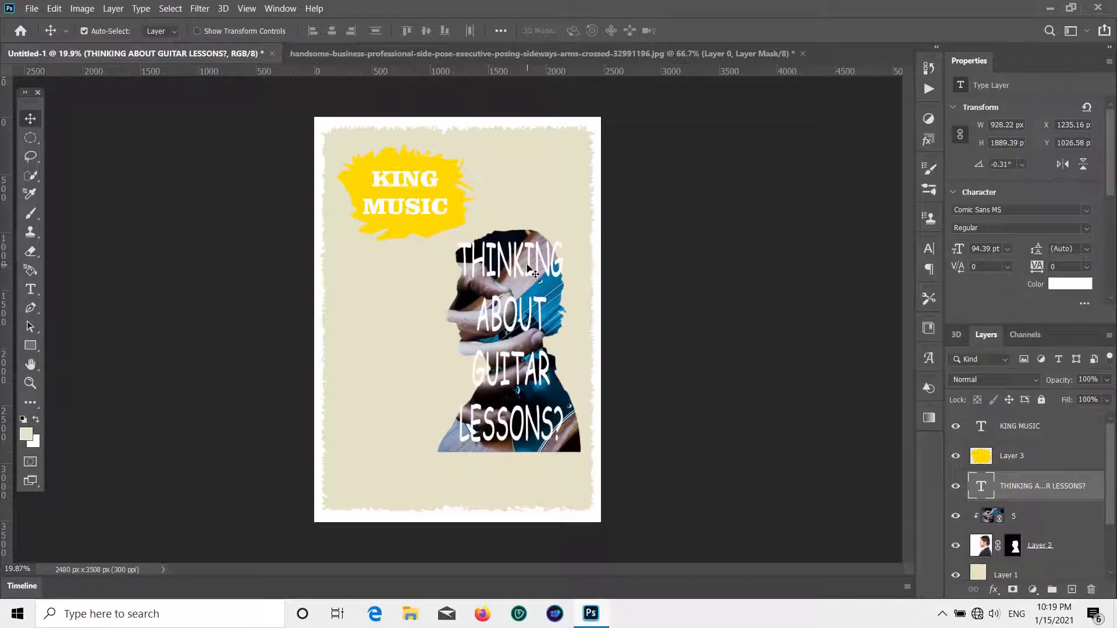
- Try a dark sampled colour on the headline, then undo it back to white
click(1077, 290)
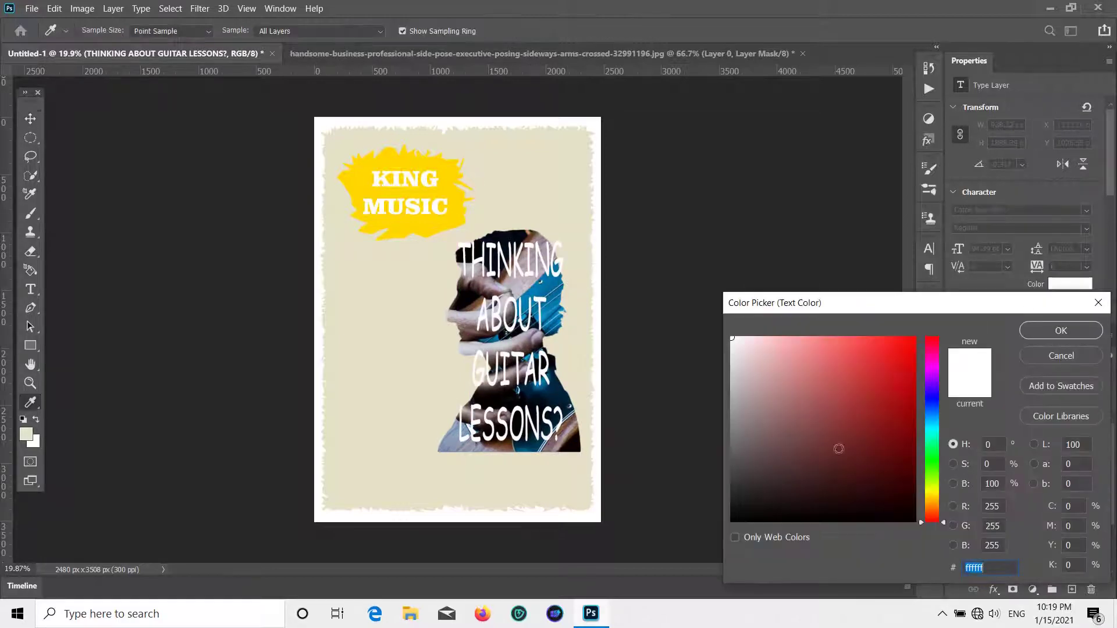
click(533, 423)
click(1066, 329)
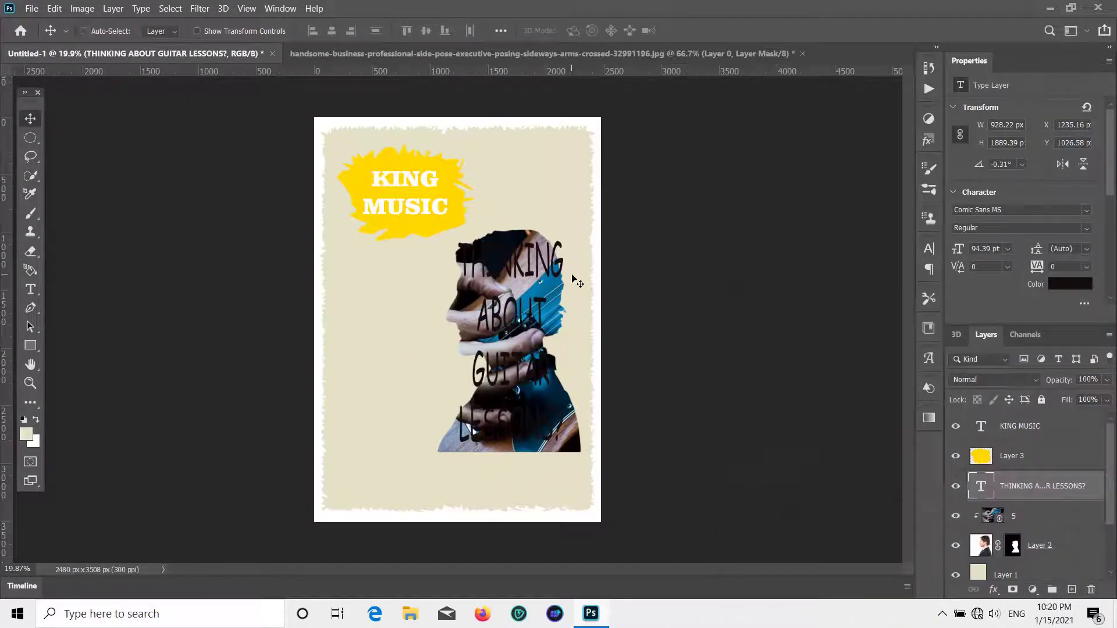
key(ctrl+z)
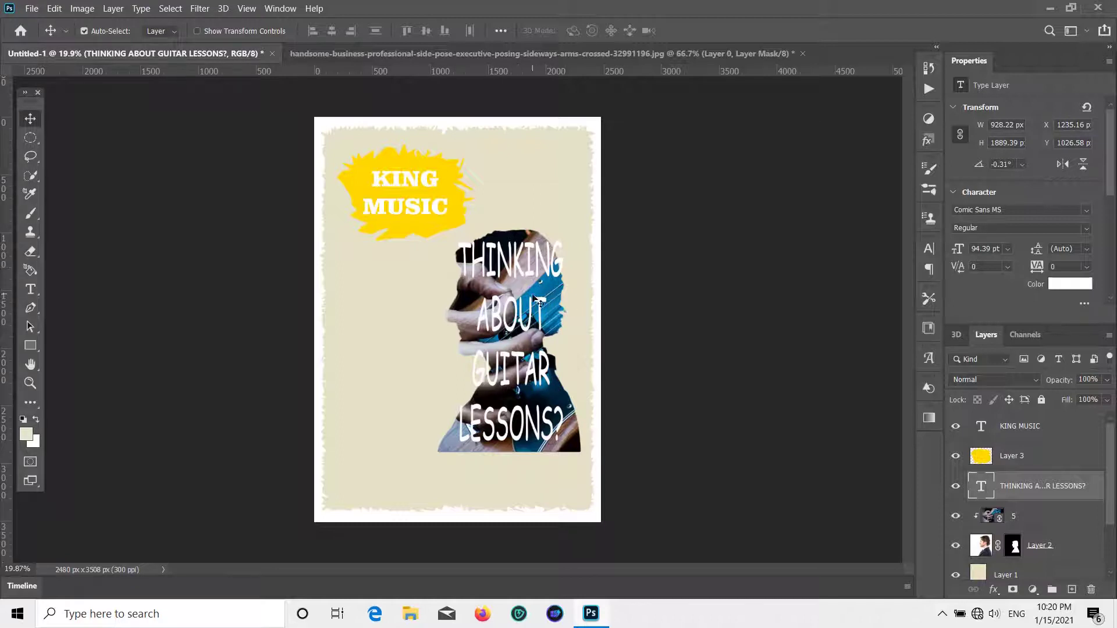
- Scale the headline, silhouette and guitar photo layers up together to about 152%
shift+click(1045, 526)
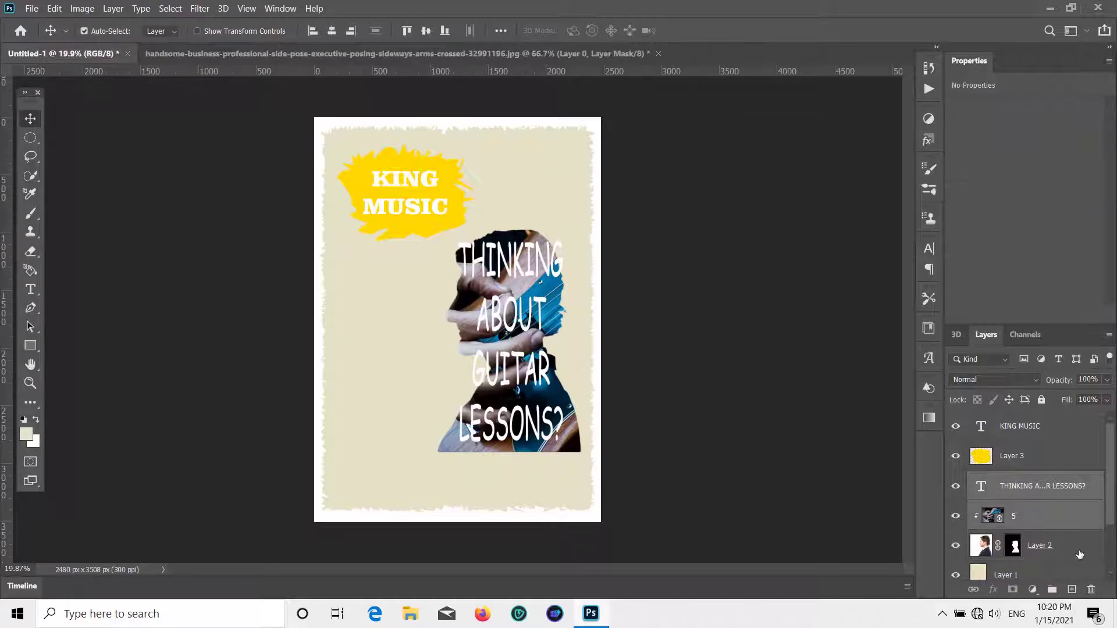
shift+click(1080, 554)
key(ctrl+t)
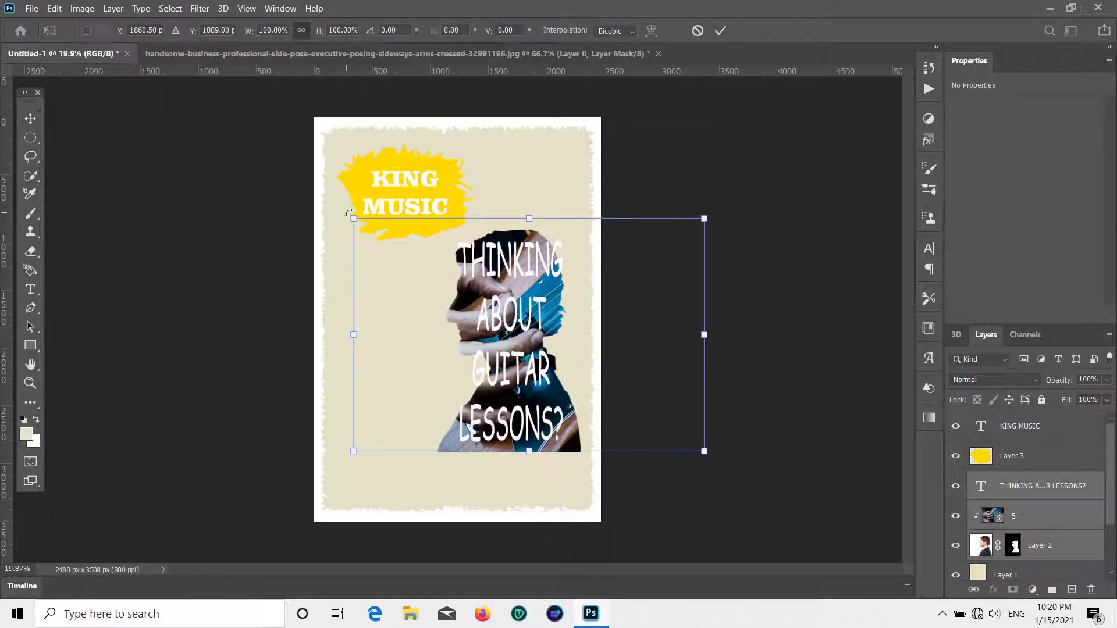
drag(353, 218, 270, 162)
drag(481, 343, 526, 325)
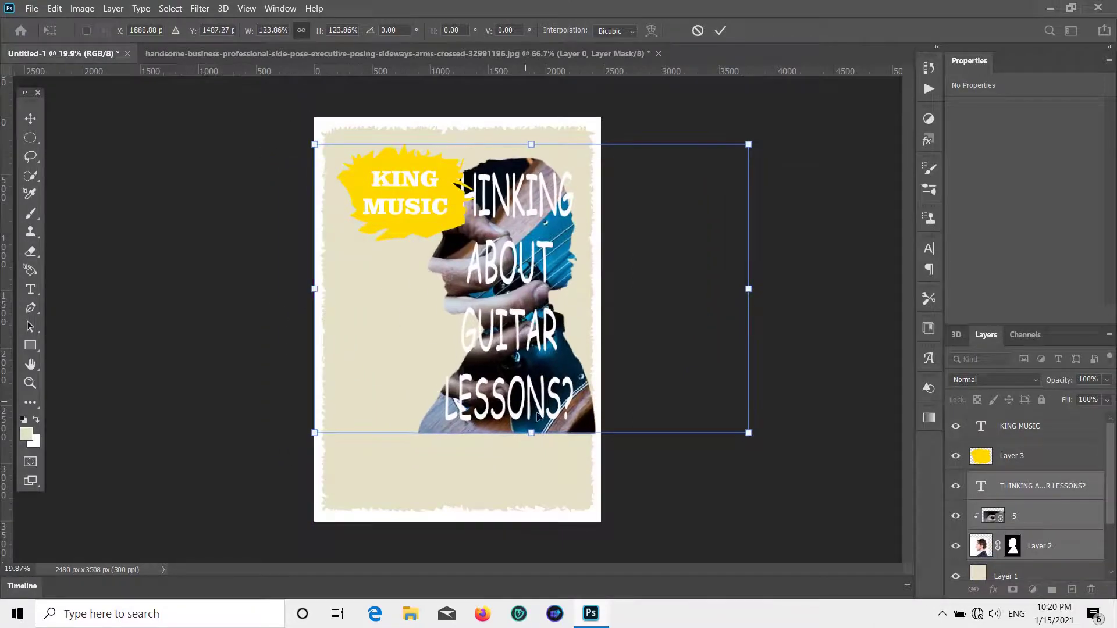
drag(531, 433, 502, 477)
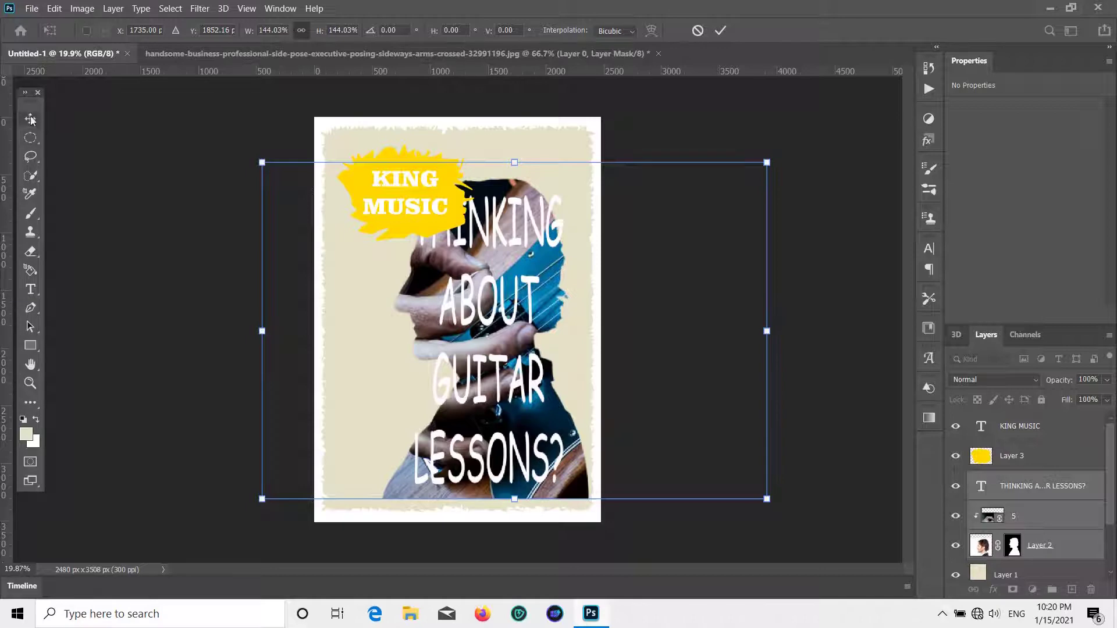
drag(514, 162, 513, 145)
drag(485, 351, 483, 350)
key(Return)
- Shrink KING MUSIC and its yellow splash together into the top-left corner
scroll(1075, 564, down, 1)
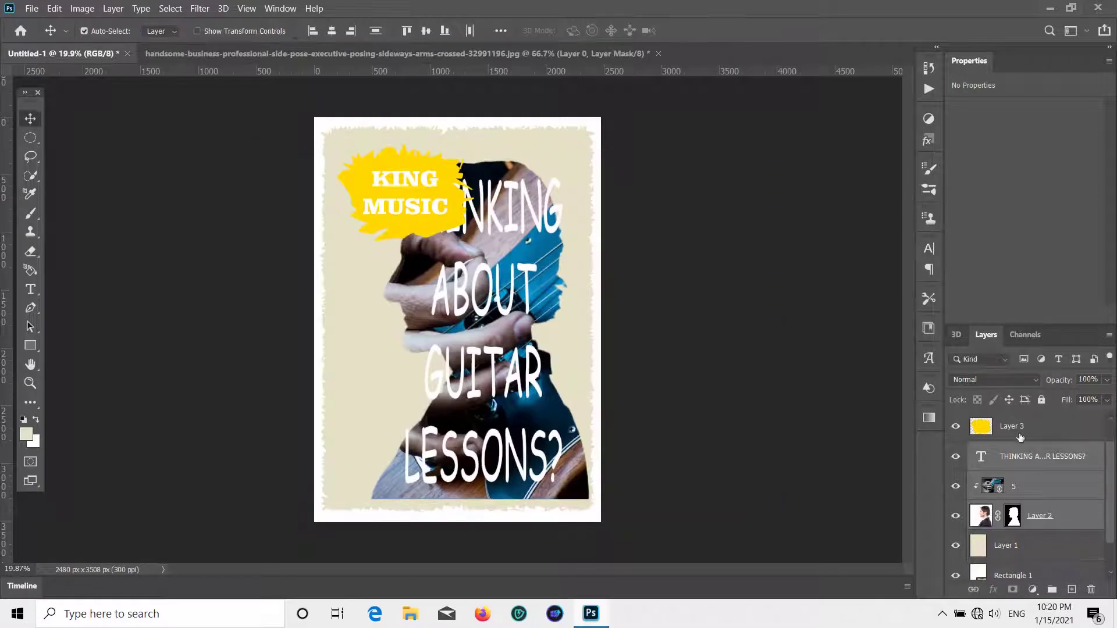
scroll(1047, 529, up, 1)
click(1021, 487)
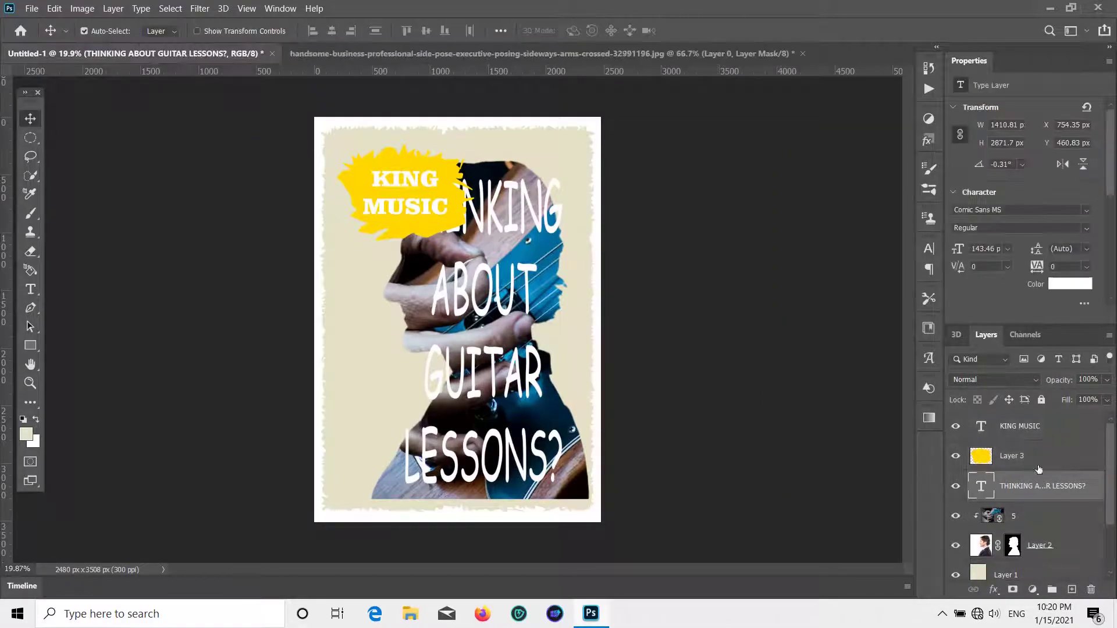
click(1042, 426)
shift+click(1050, 452)
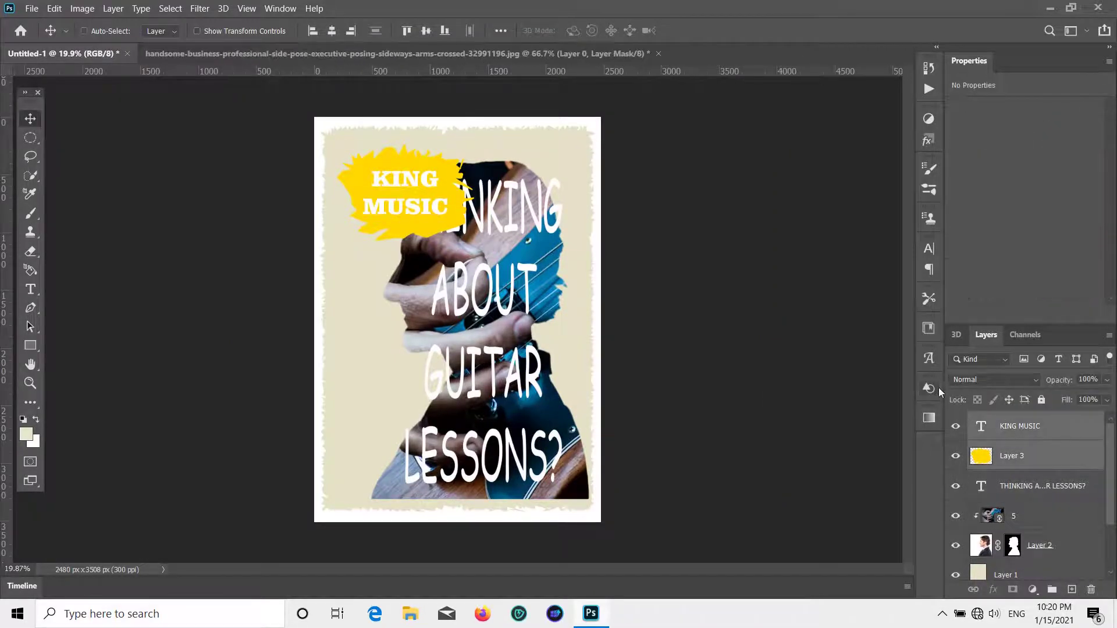
key(ctrl+t)
drag(474, 239, 406, 186)
key(Return)
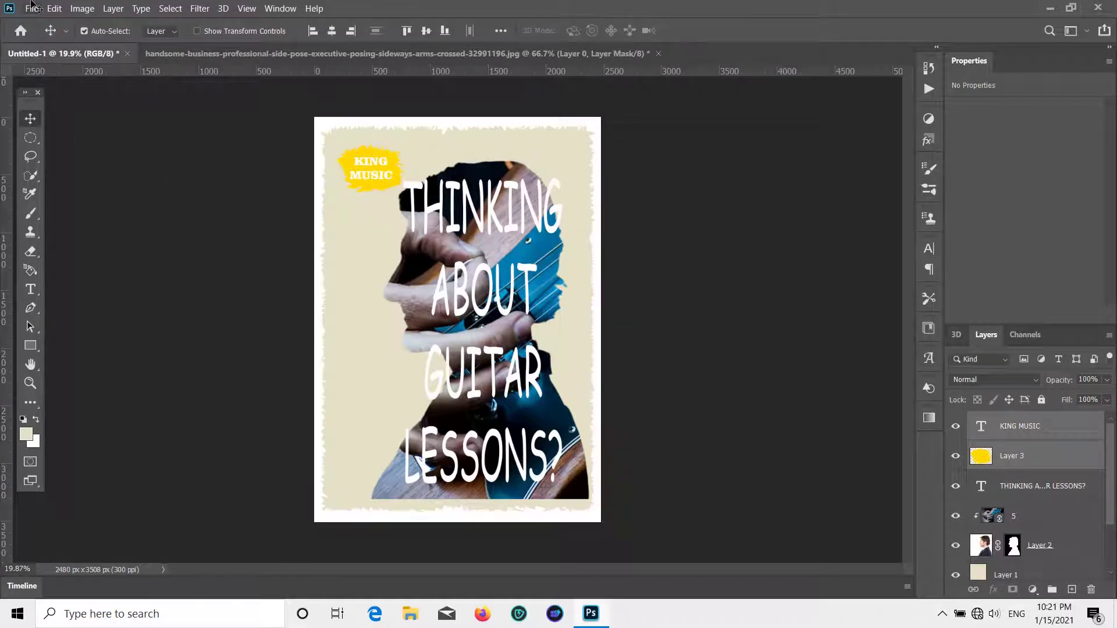
- Start a black text block left of the headline typing 'KING MUSIC is a music education organization'
click(30, 289)
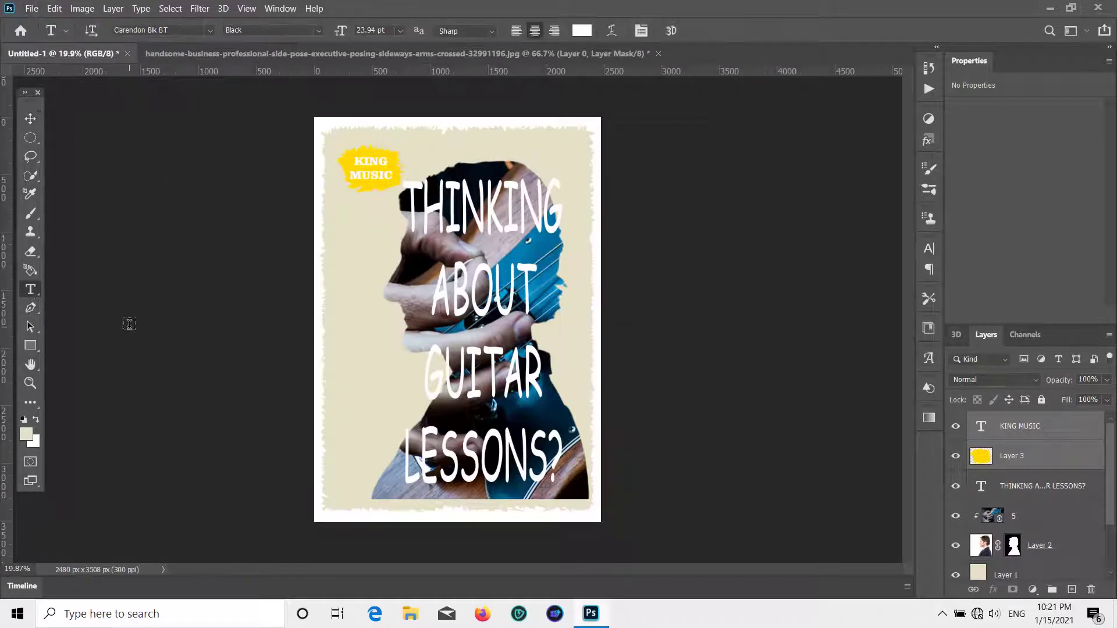
click(346, 382)
click(1071, 284)
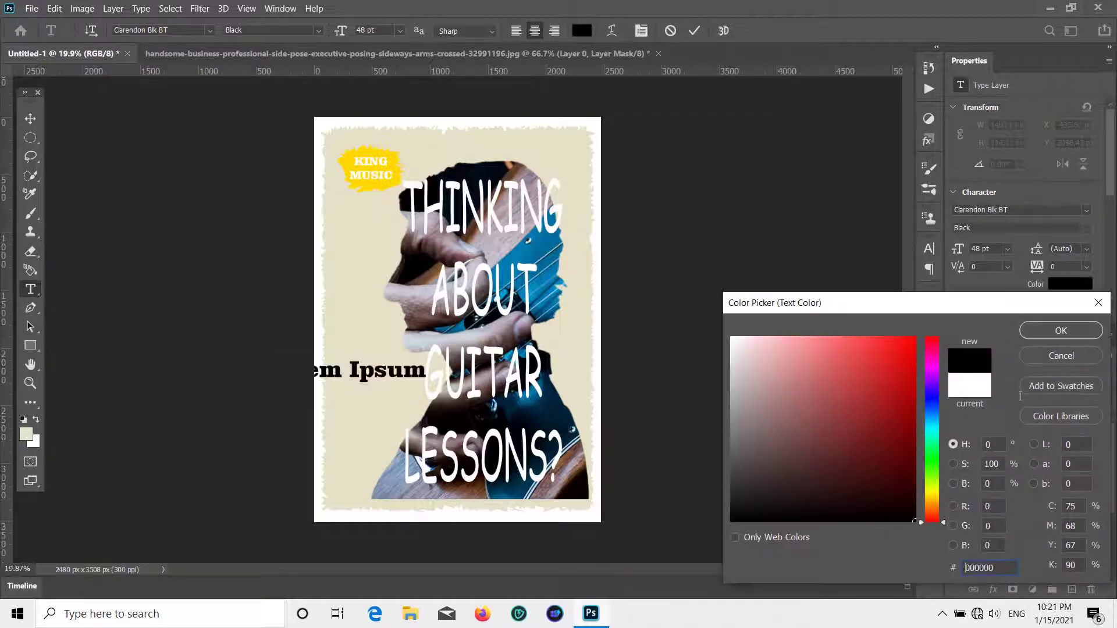
click(1047, 330)
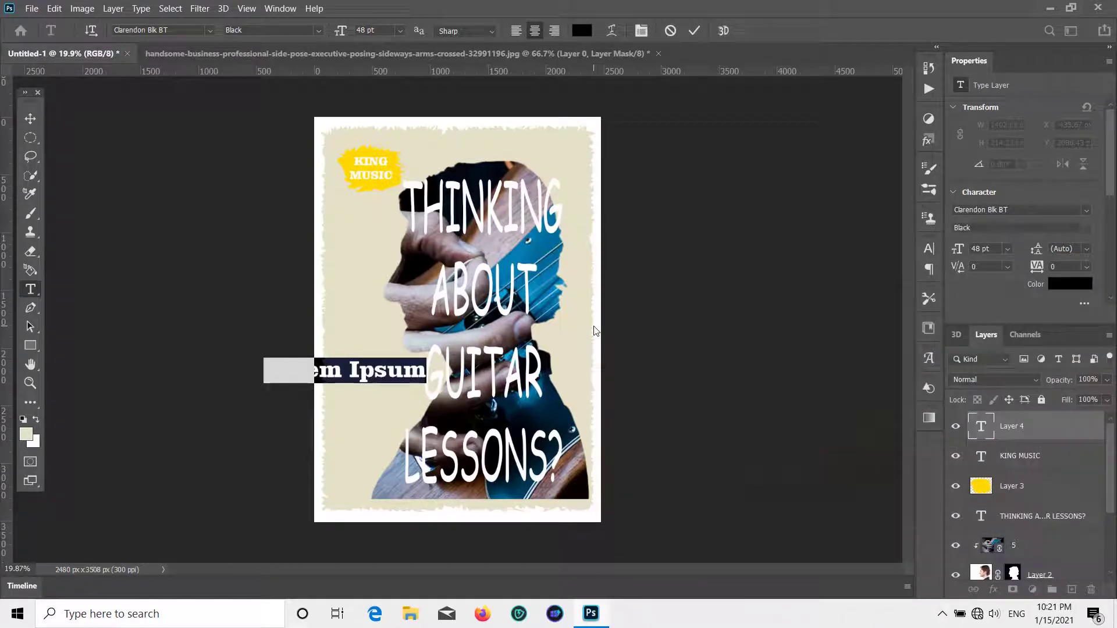
key(BackSpace)
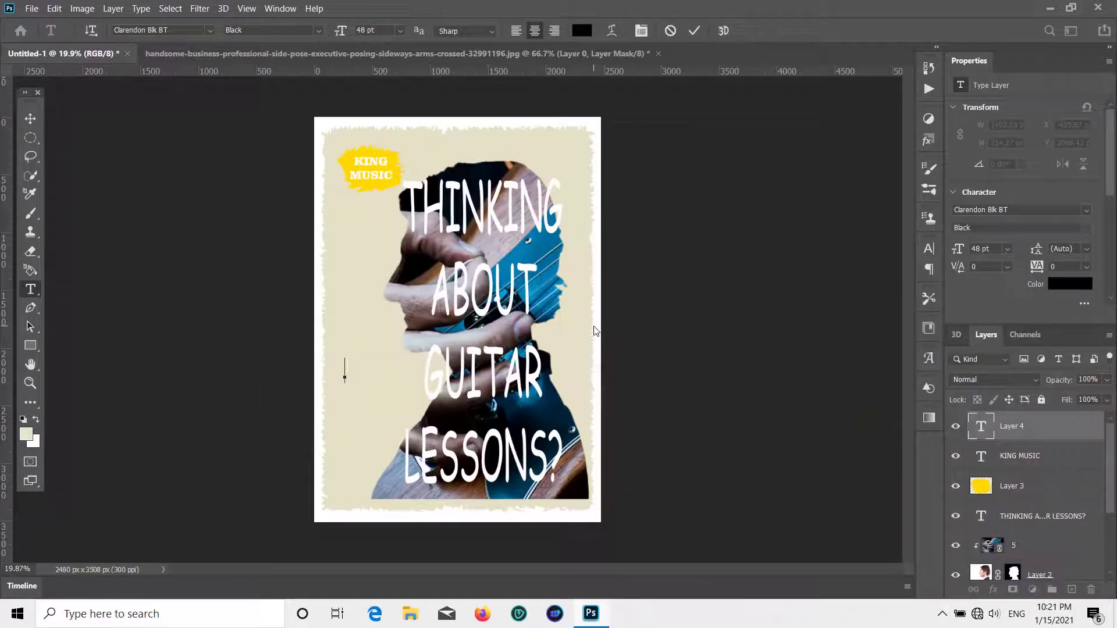
text(KING MU)
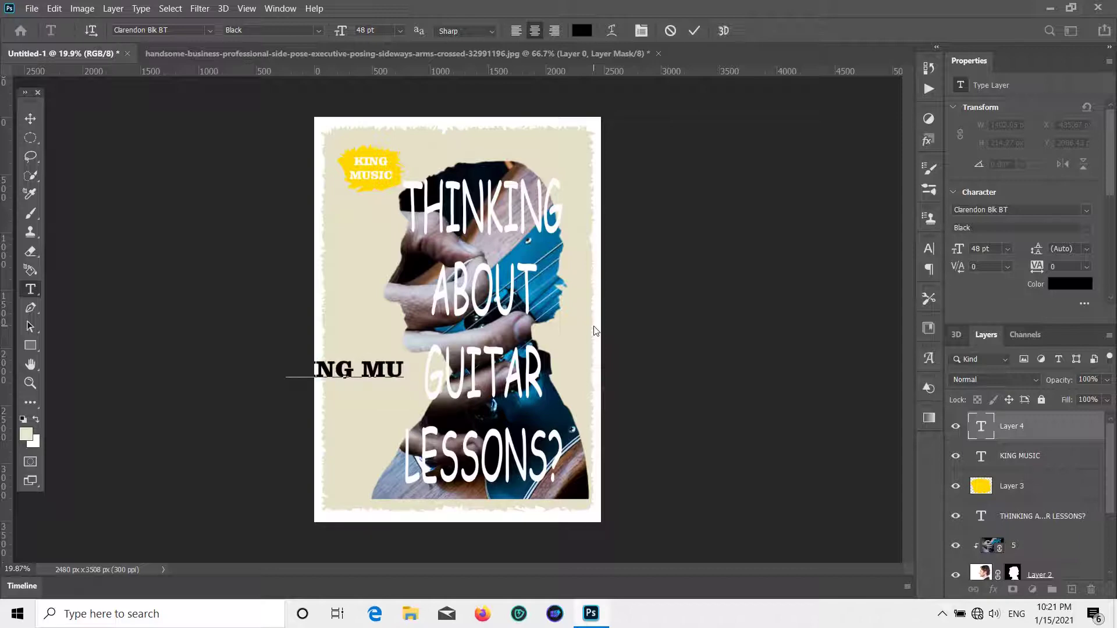
text(SIC is a mus)
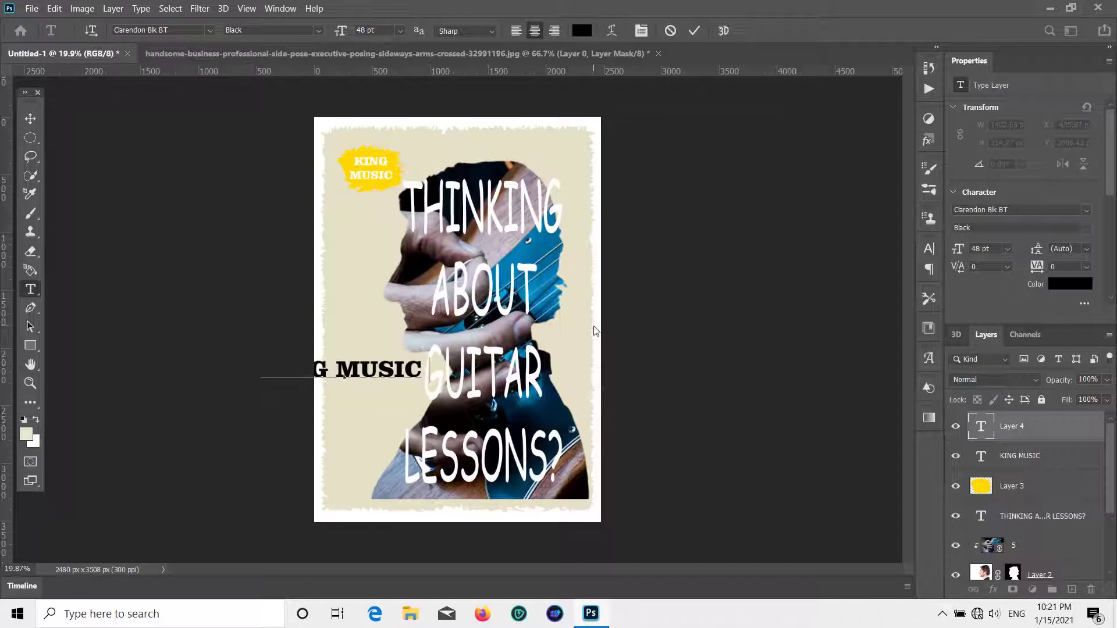
text(ic edu)
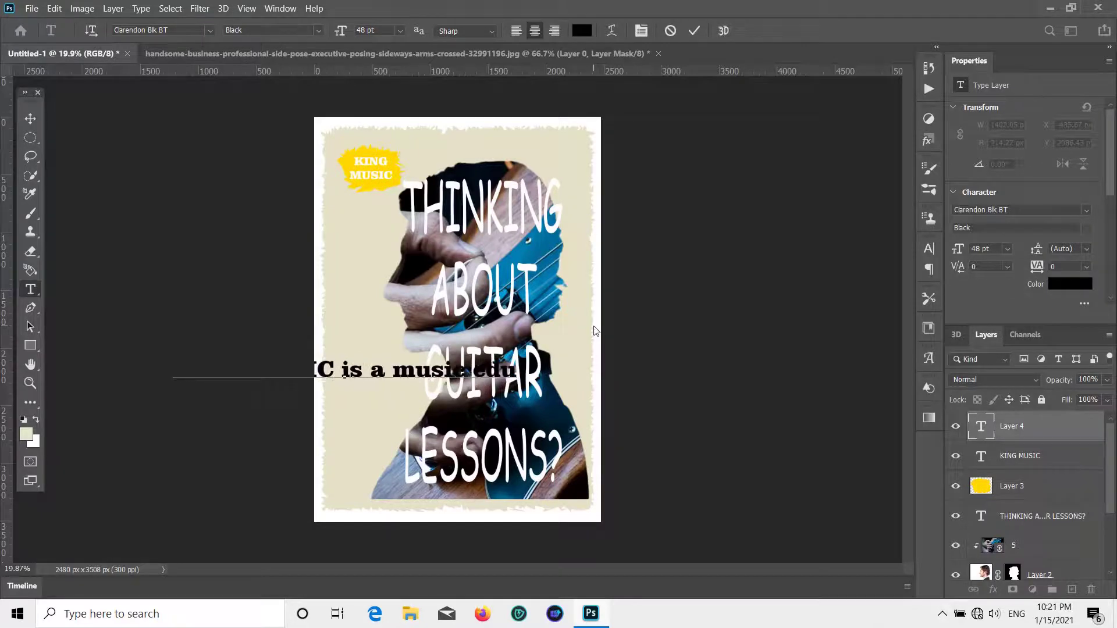
text(cation)
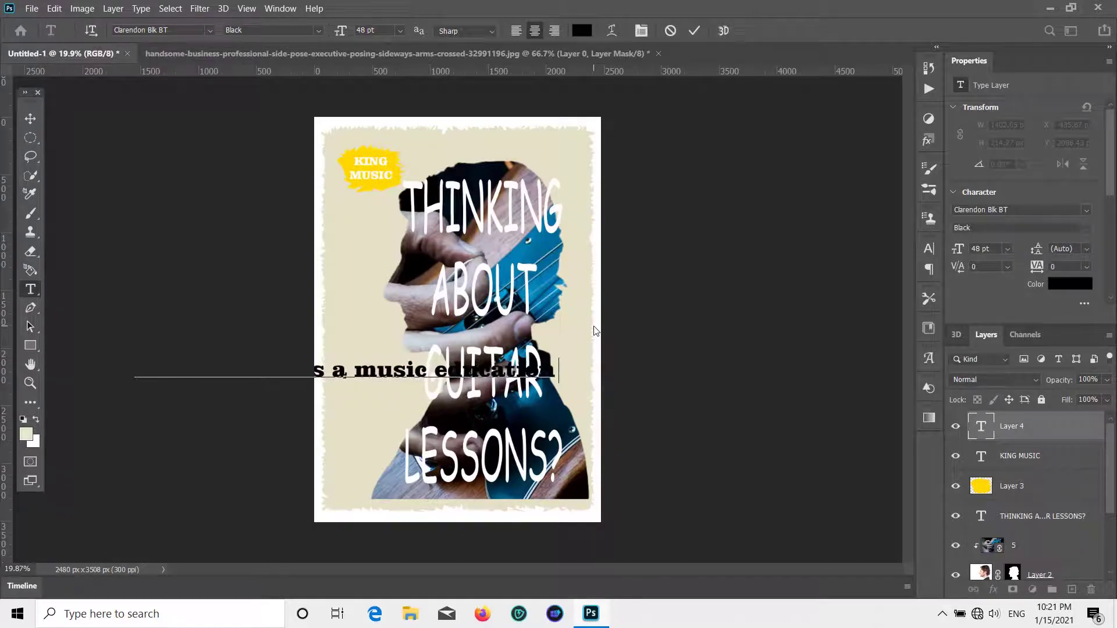
text(.orga)
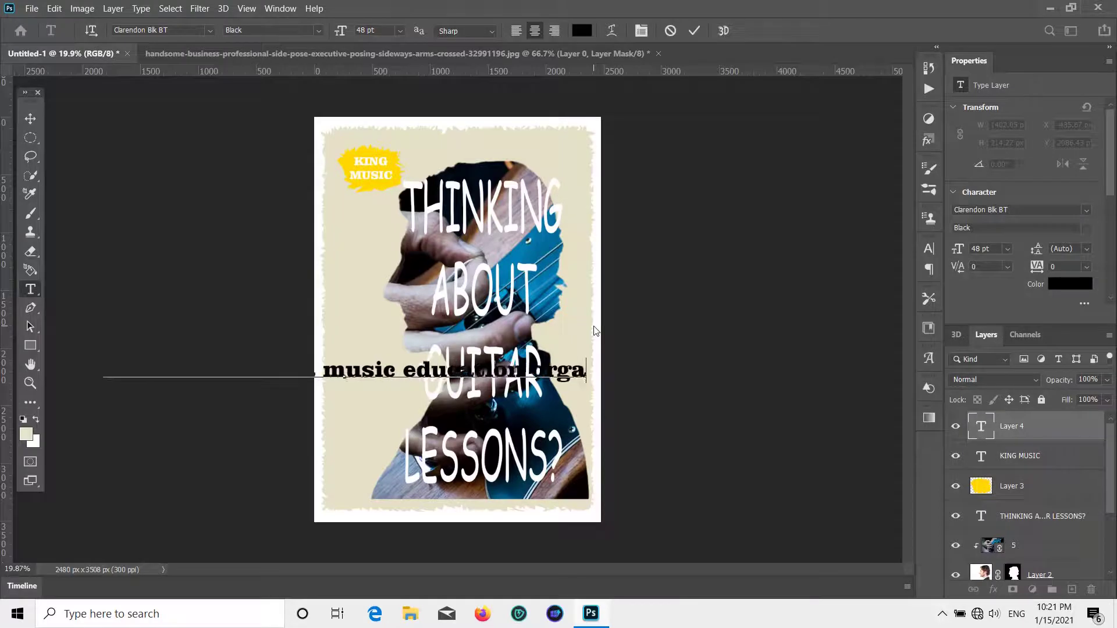
text(nizati)
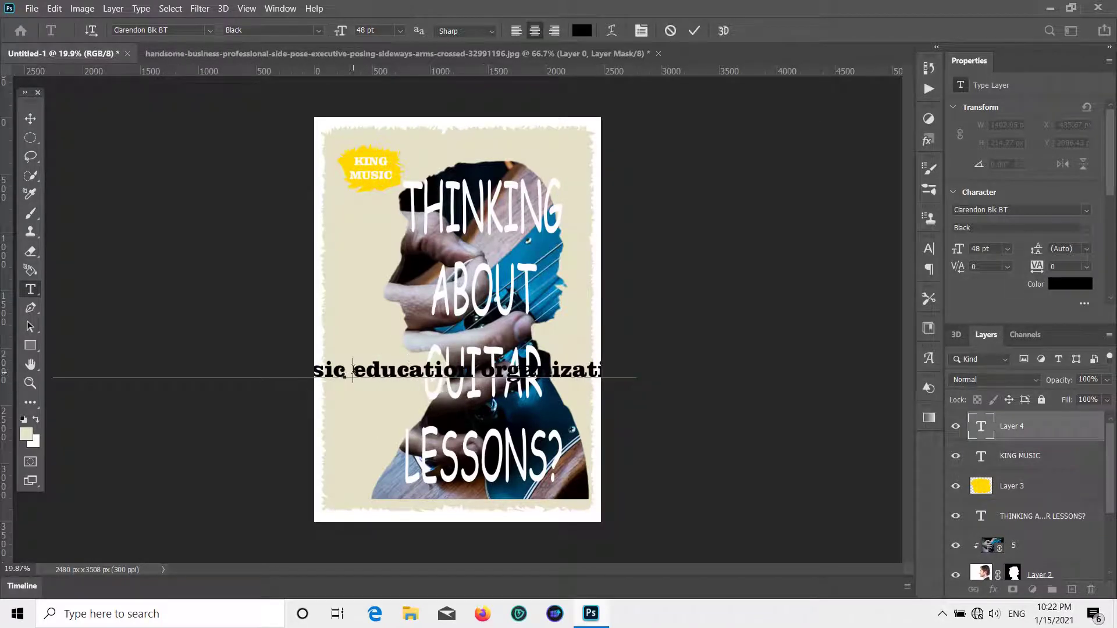
- Break the paragraph into lines and finish it with '…looking to improve their mastery of the guitar'
click(352, 370)
key(BackSpace)
key(Return)
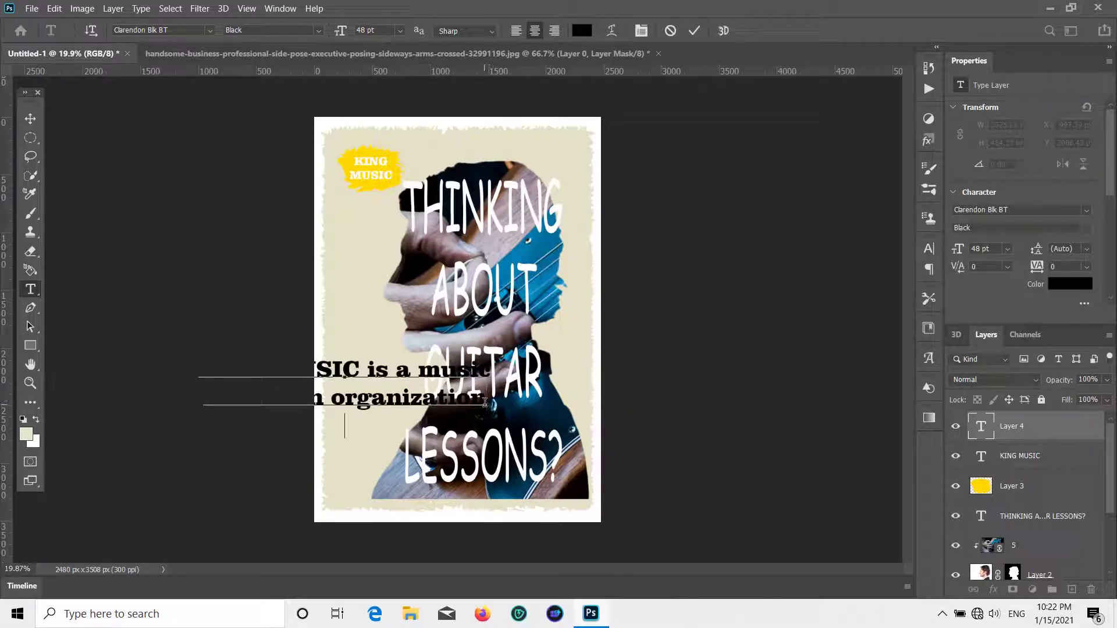
key(Return)
text(musi)
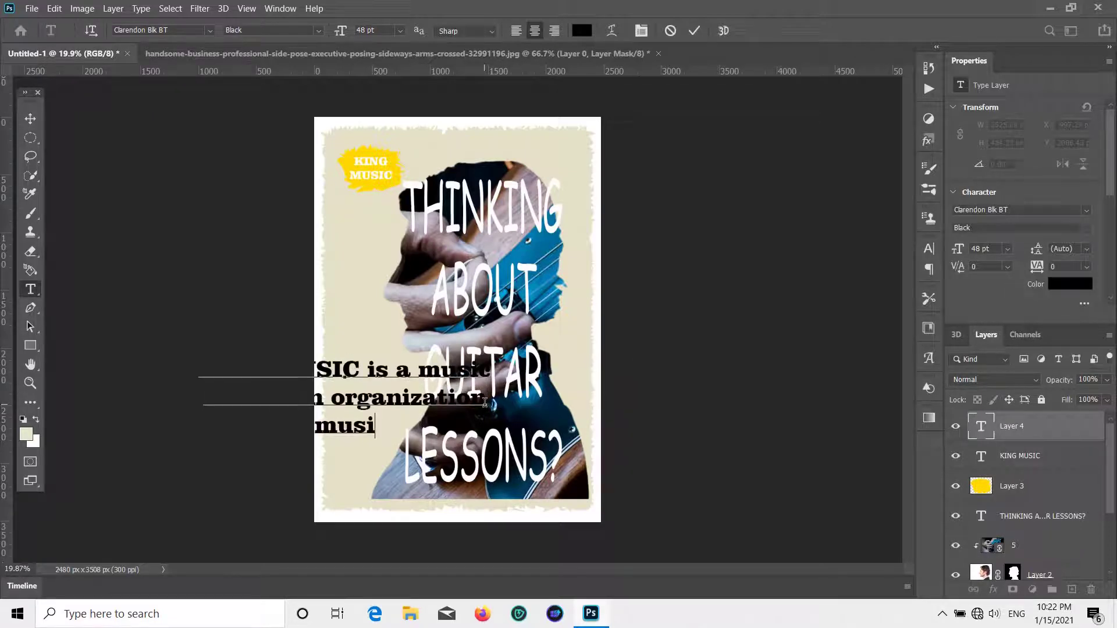
text(cian)
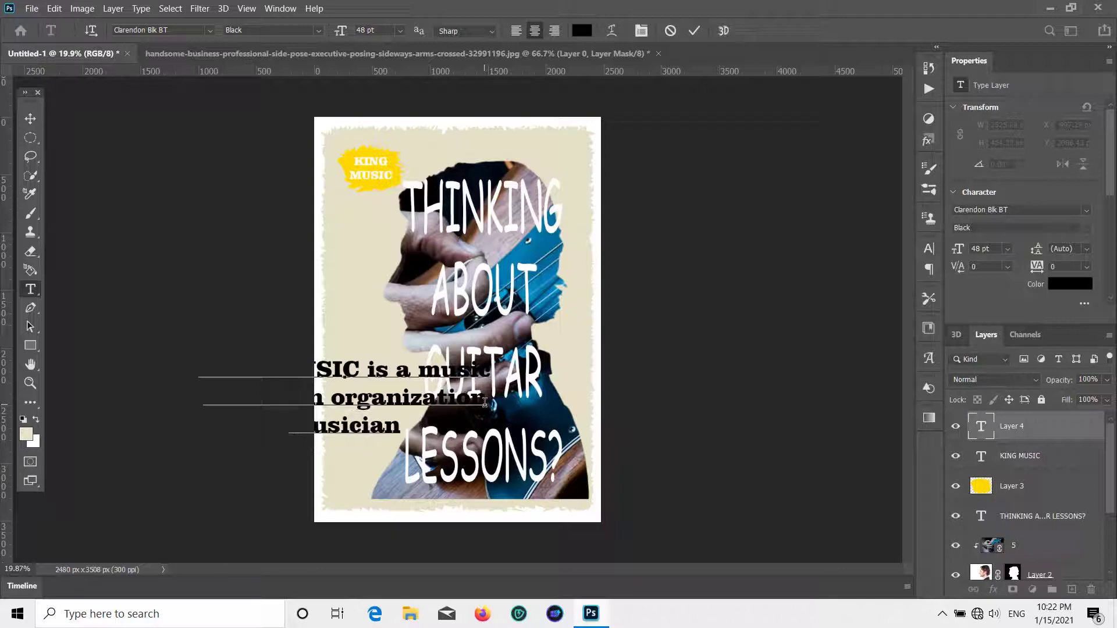
text(s i)
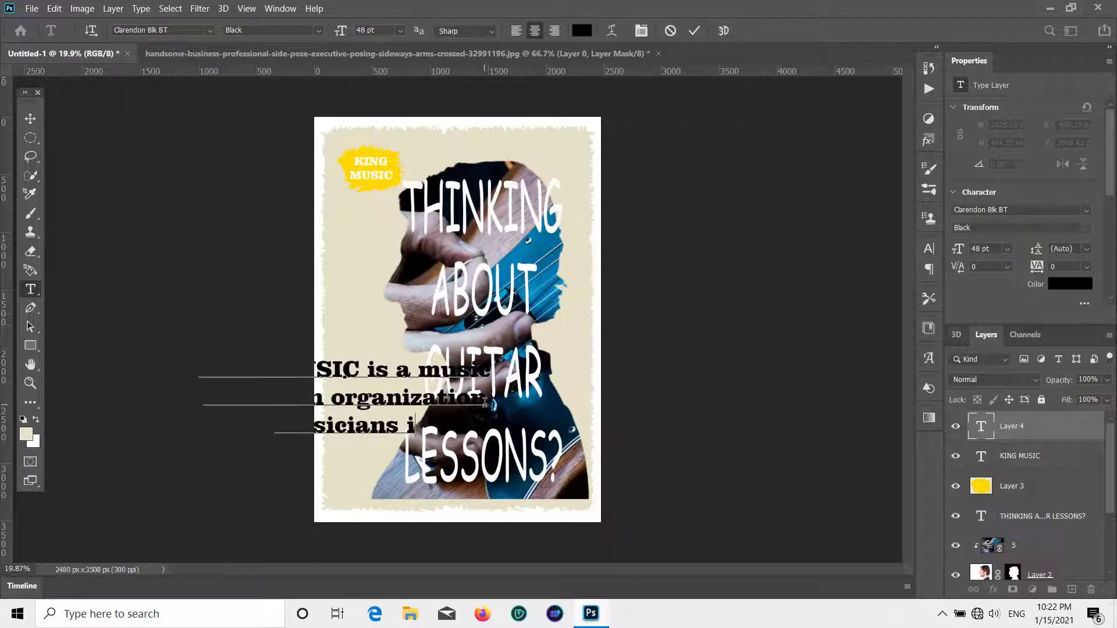
text(n to)
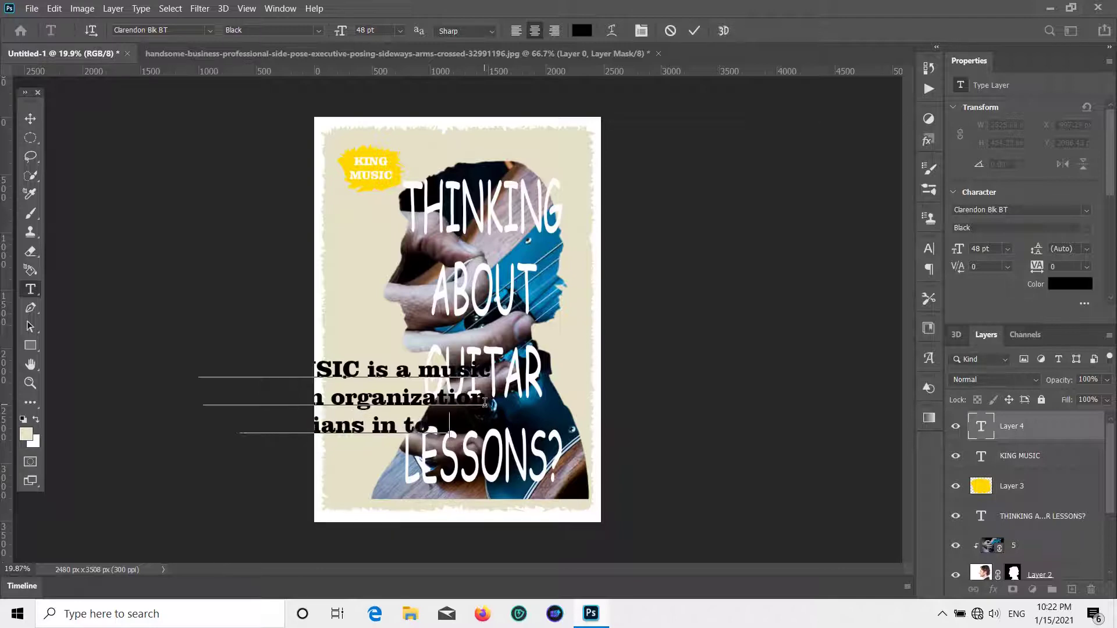
text( stu)
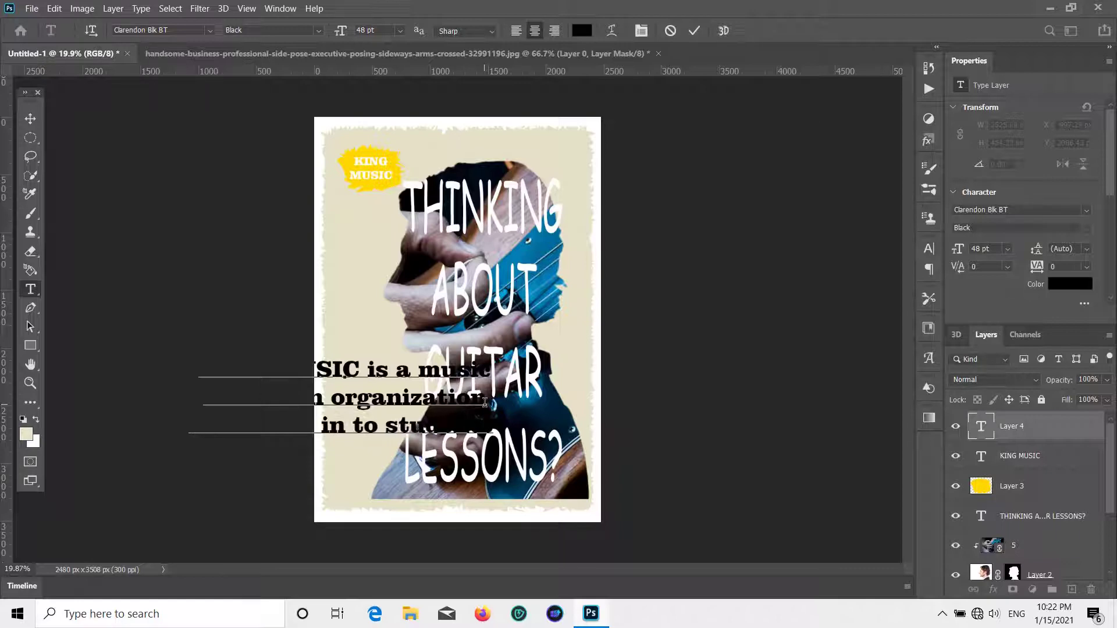
text(dents hom)
text(all age)
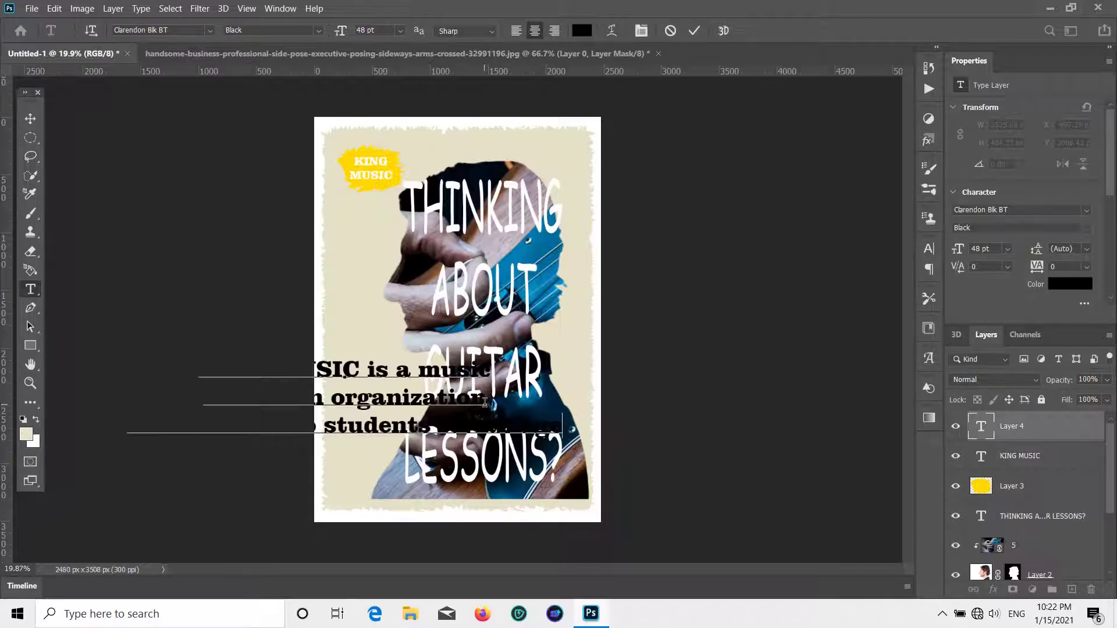
text(s!)
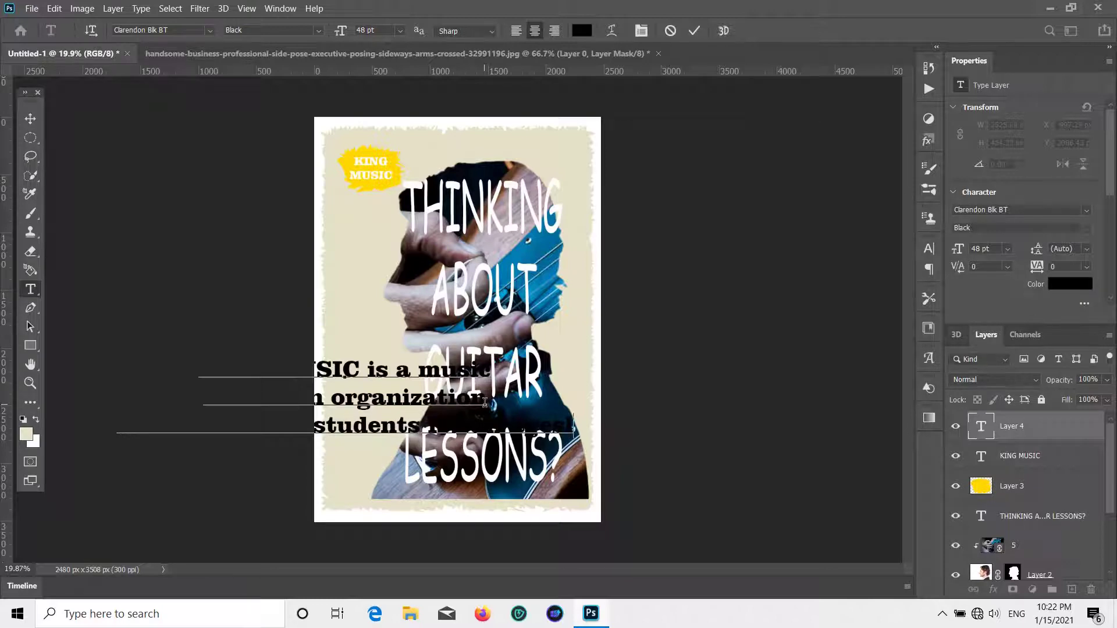
text(looking t)
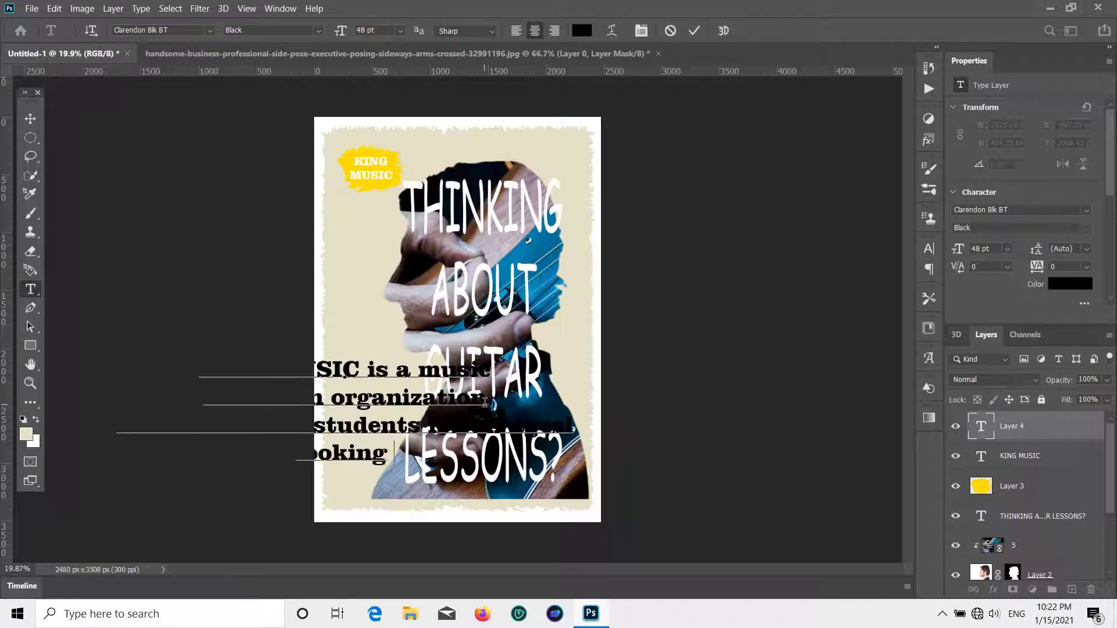
text(o)
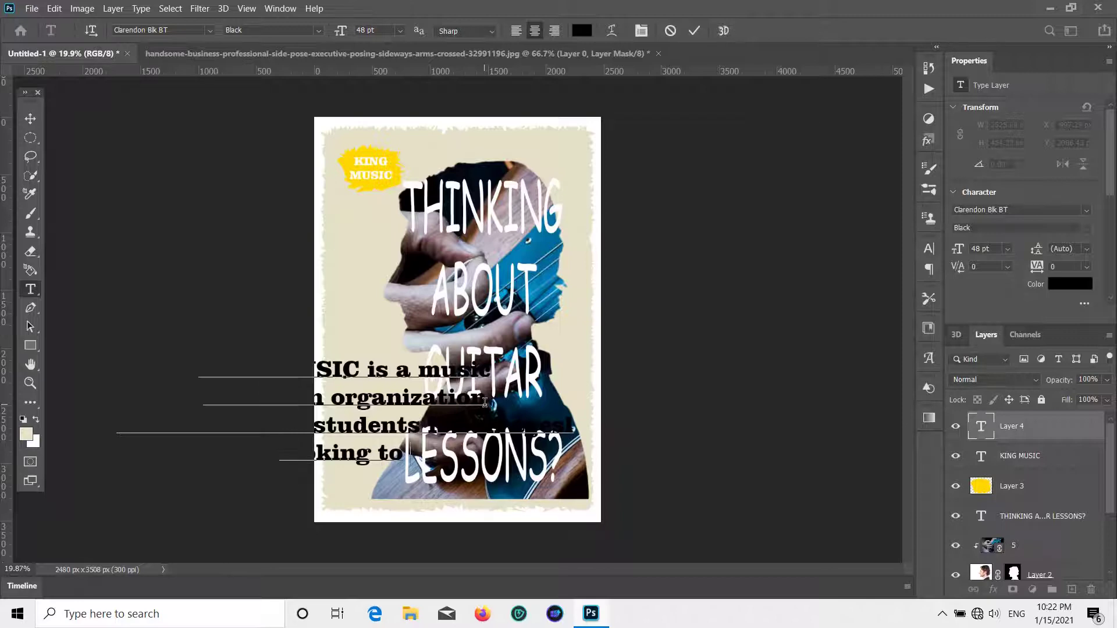
text( improv)
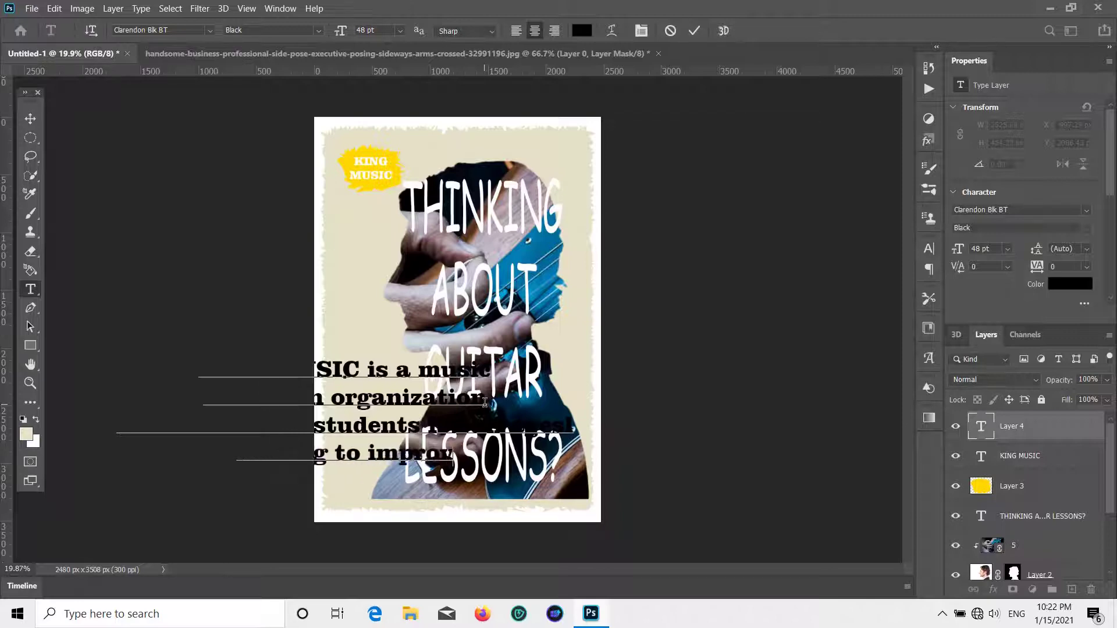
text(e rheir)
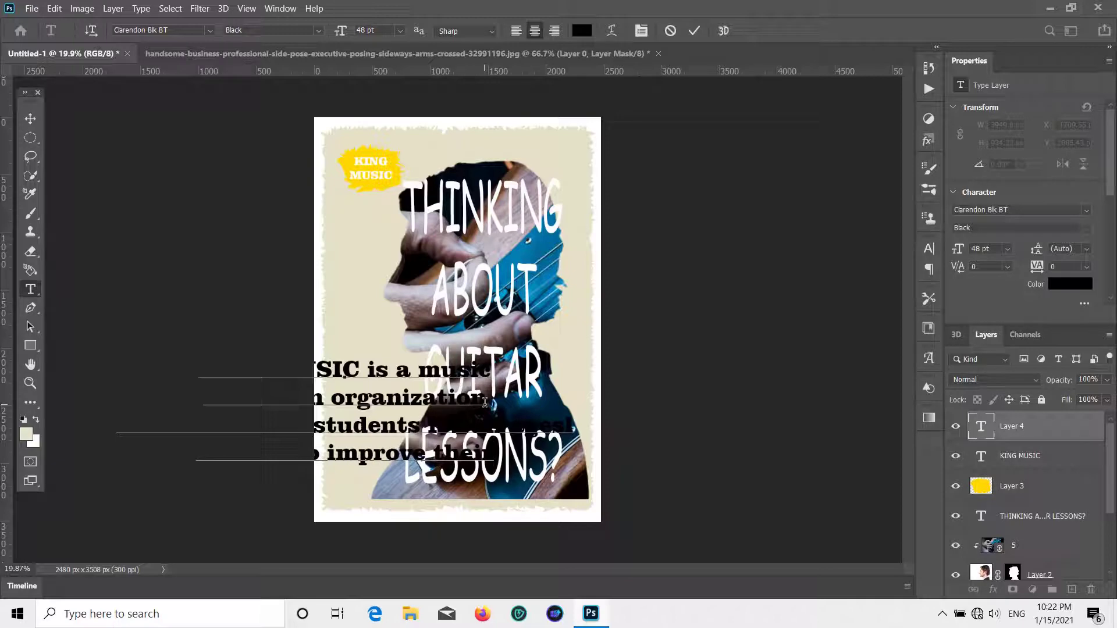
key(BackSpace)
text(mastery o)
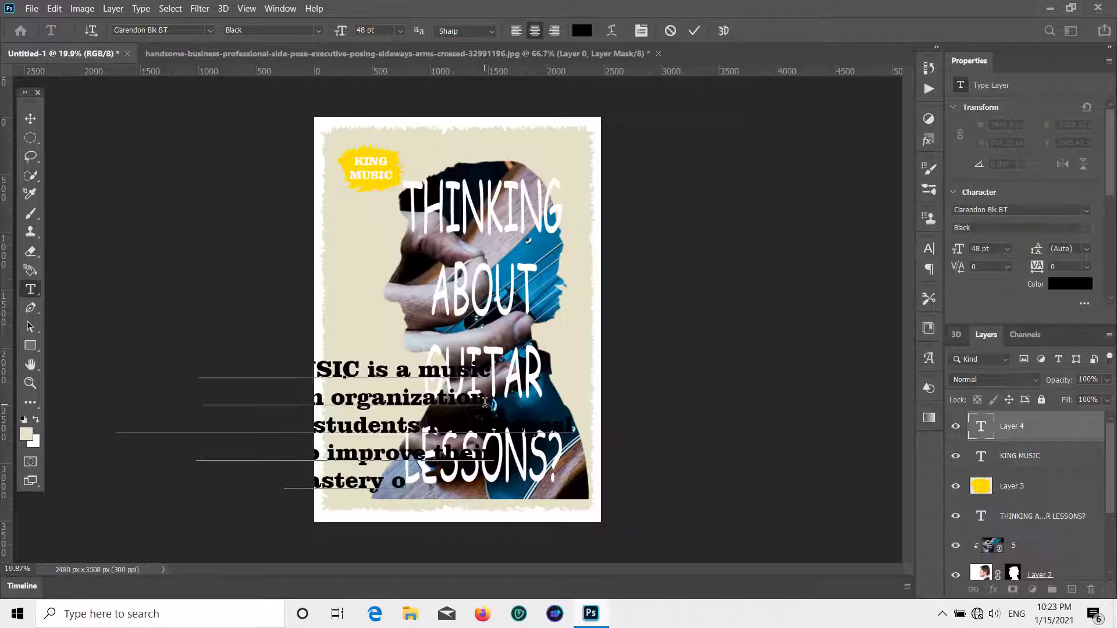
text(f the)
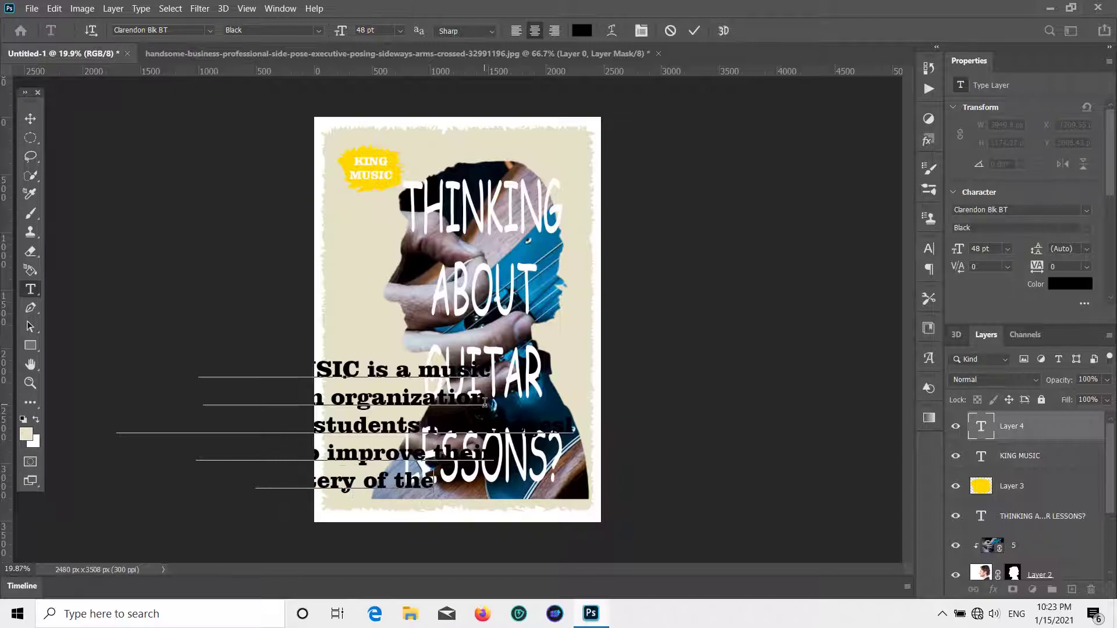
text( guitar)
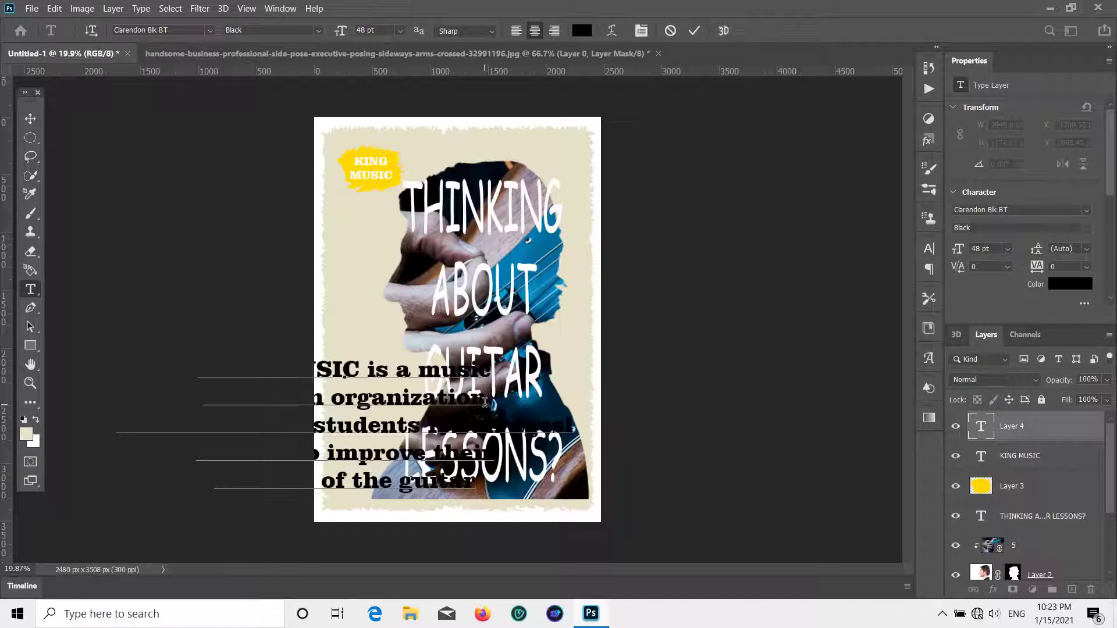
key(ctrl+Return)
key(ctrl+t)
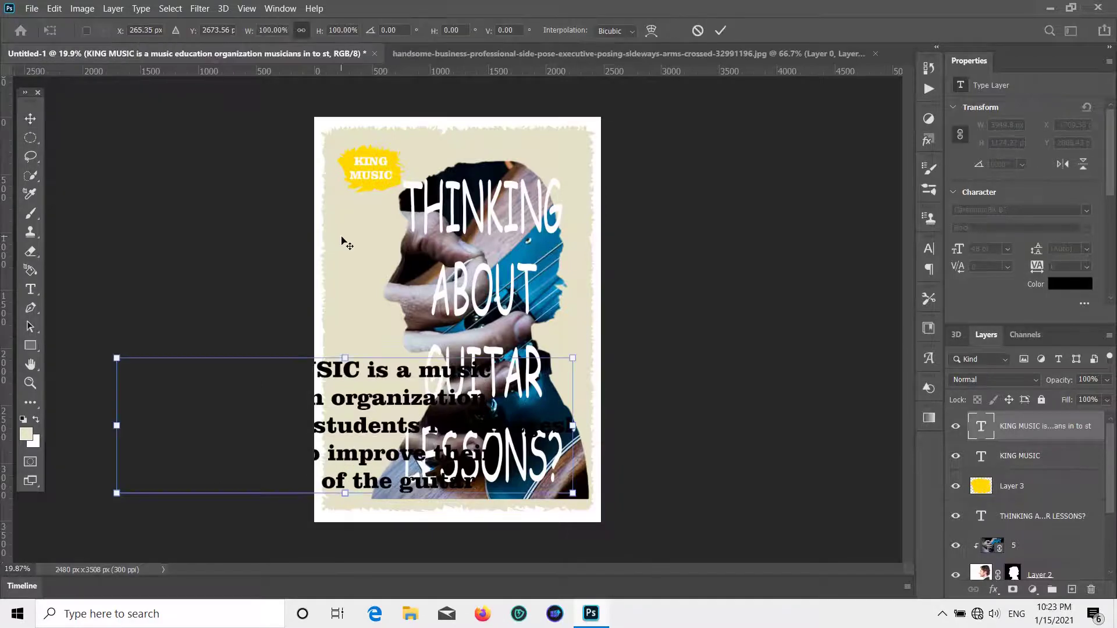
- Scale the body paragraph down to about 32% and move it up-left over the poster
drag(116, 359, 394, 423)
drag(477, 454, 397, 356)
drag(493, 395, 467, 385)
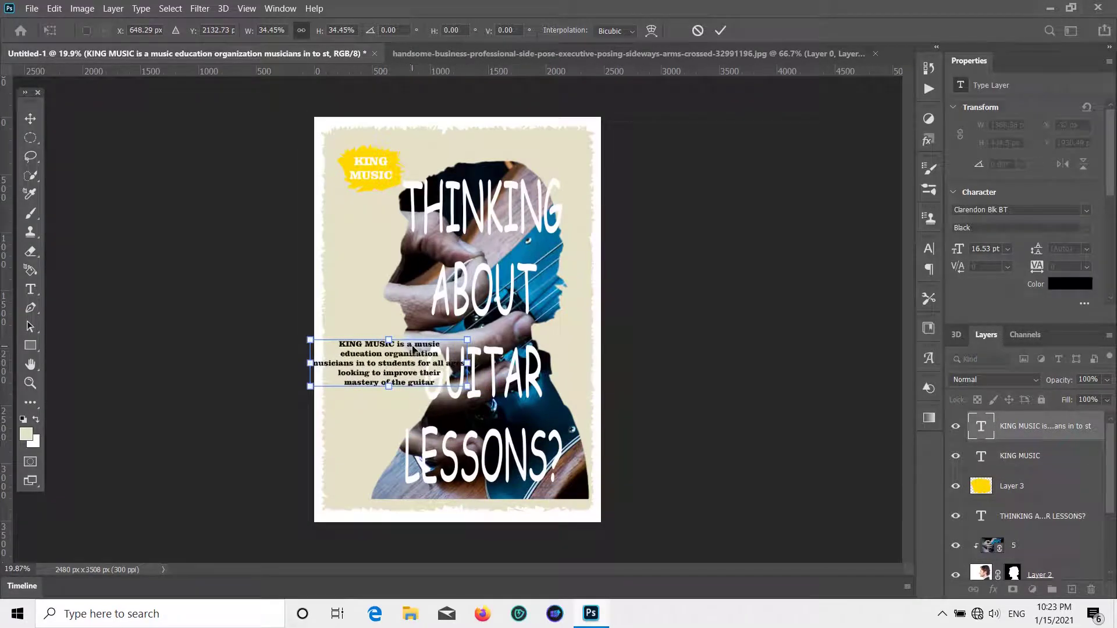
key(Return)
- Put KING MUSIC on its own line, break after 'education organization', then nudge the paragraph
double_click(405, 351)
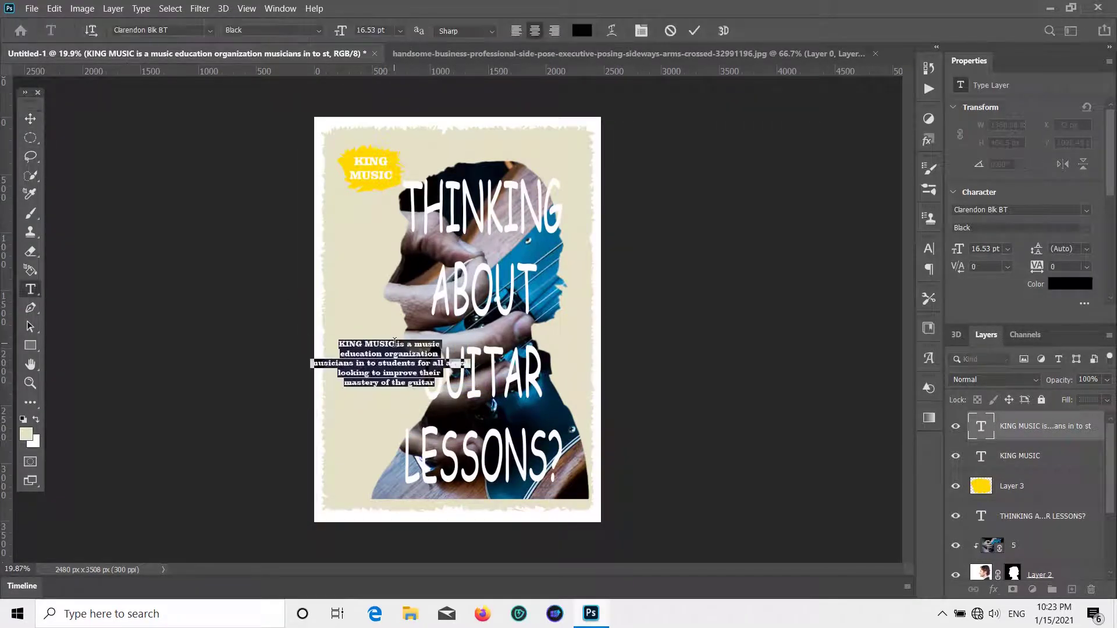
click(394, 345)
key(Return)
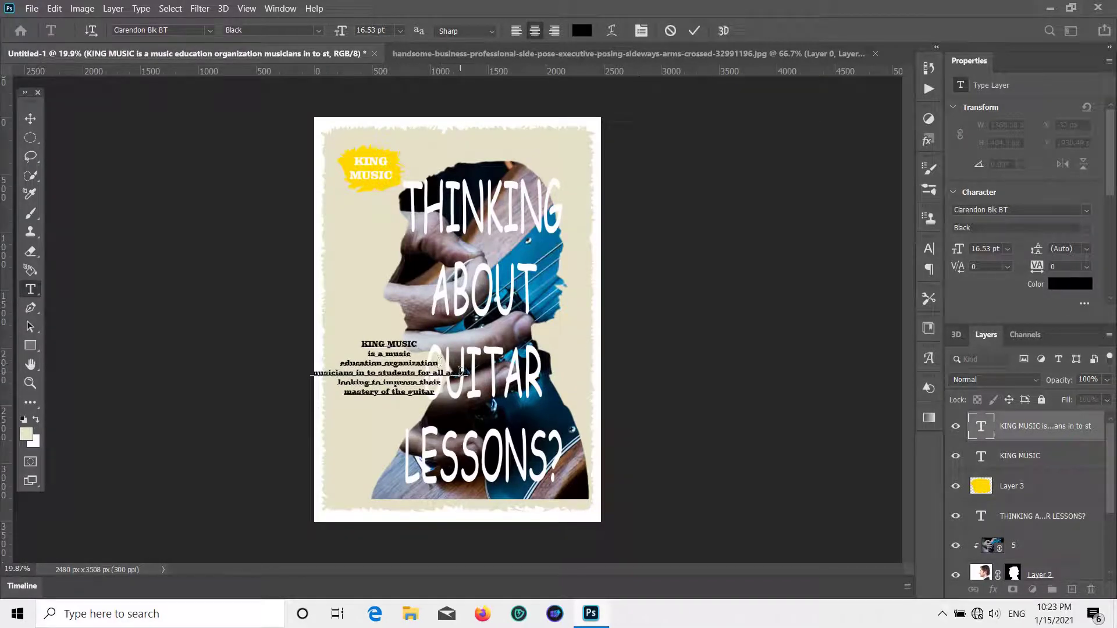
key(Return)
key(BackSpace)
click(30, 119)
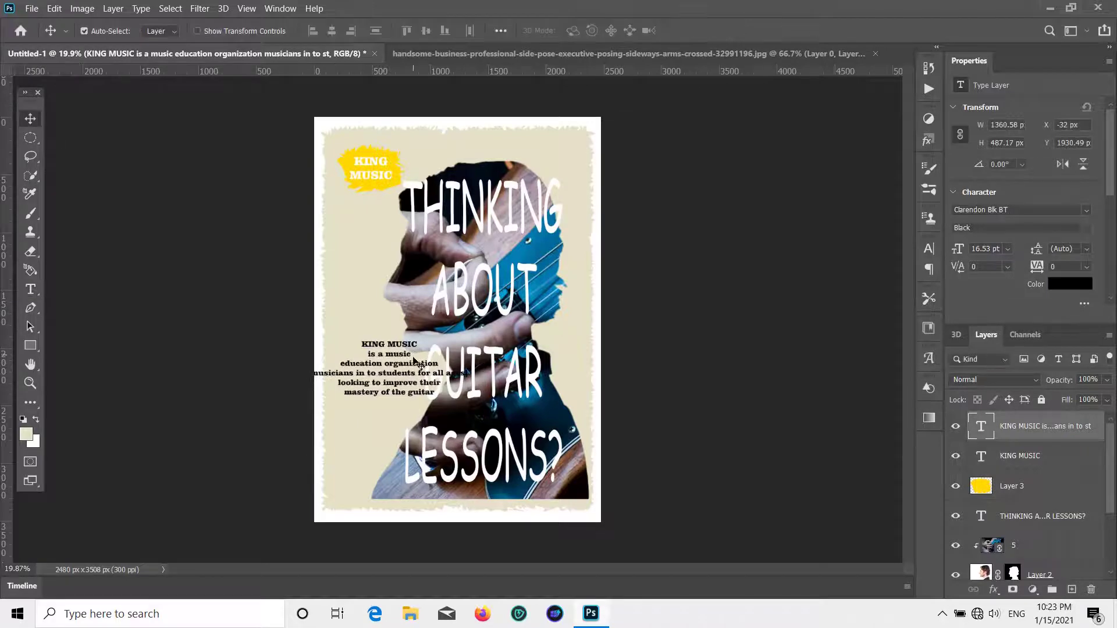
drag(407, 366, 424, 349)
- Break lines before 'students', 'all ages!' and 'improve their'
double_click(371, 354)
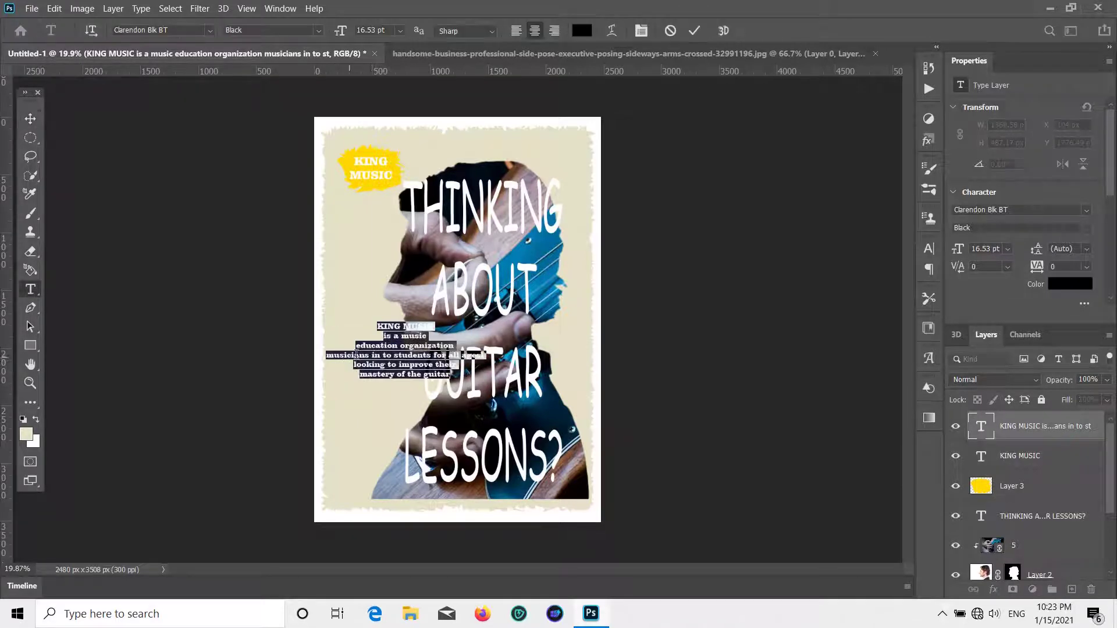
click(393, 355)
key(Return)
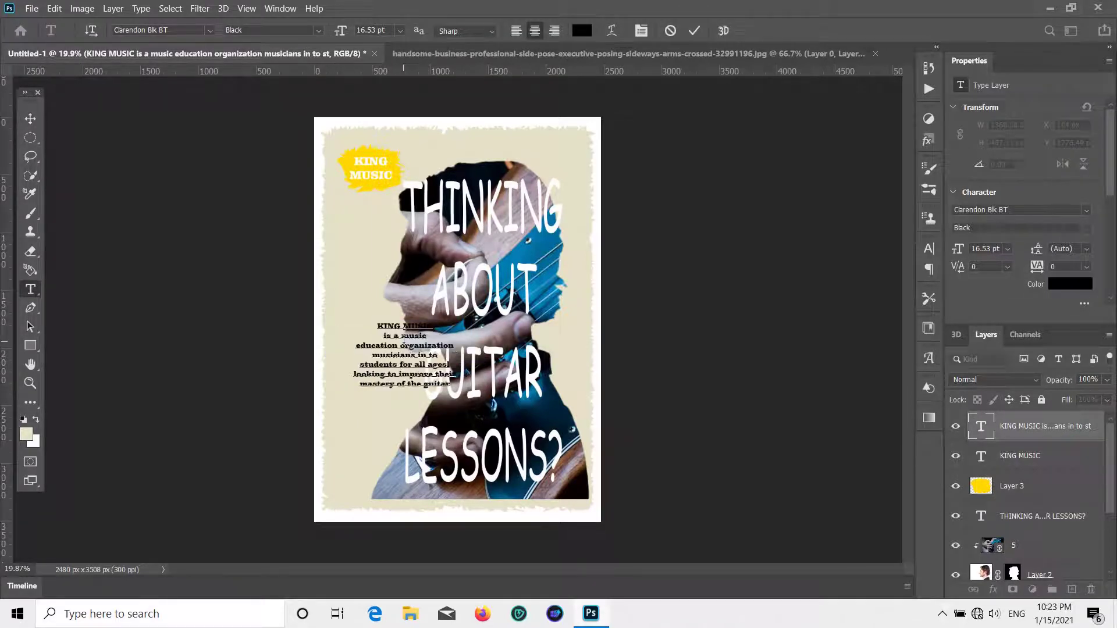
click(415, 366)
key(Return)
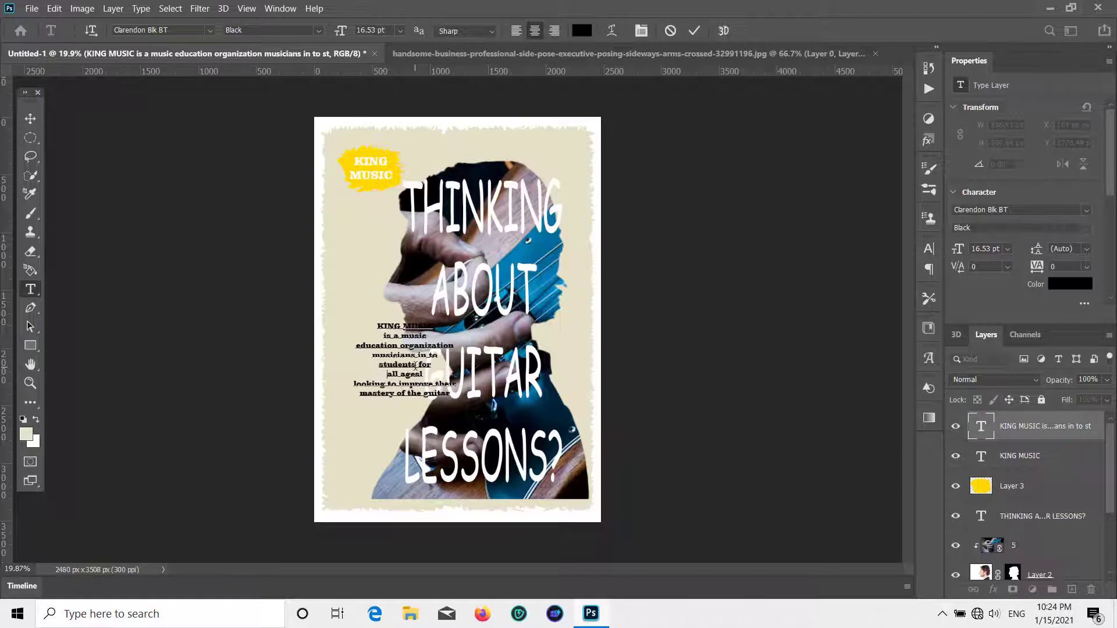
click(403, 385)
key(Return)
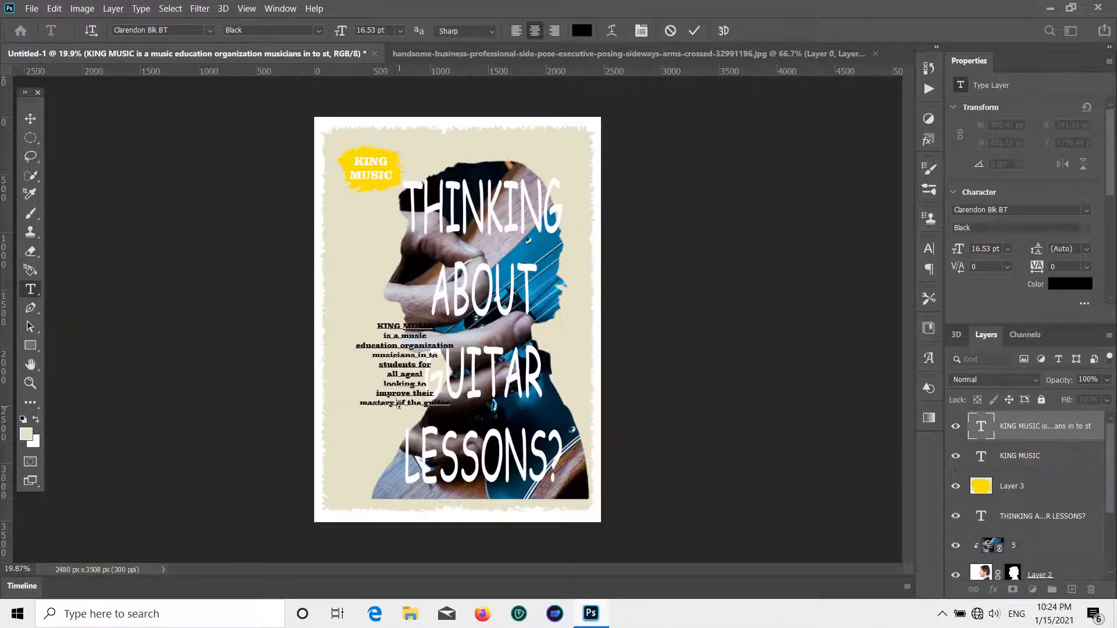
- Split 'of the guitar' into short lines and place the paragraph on the poster's left
click(399, 404)
key(Return)
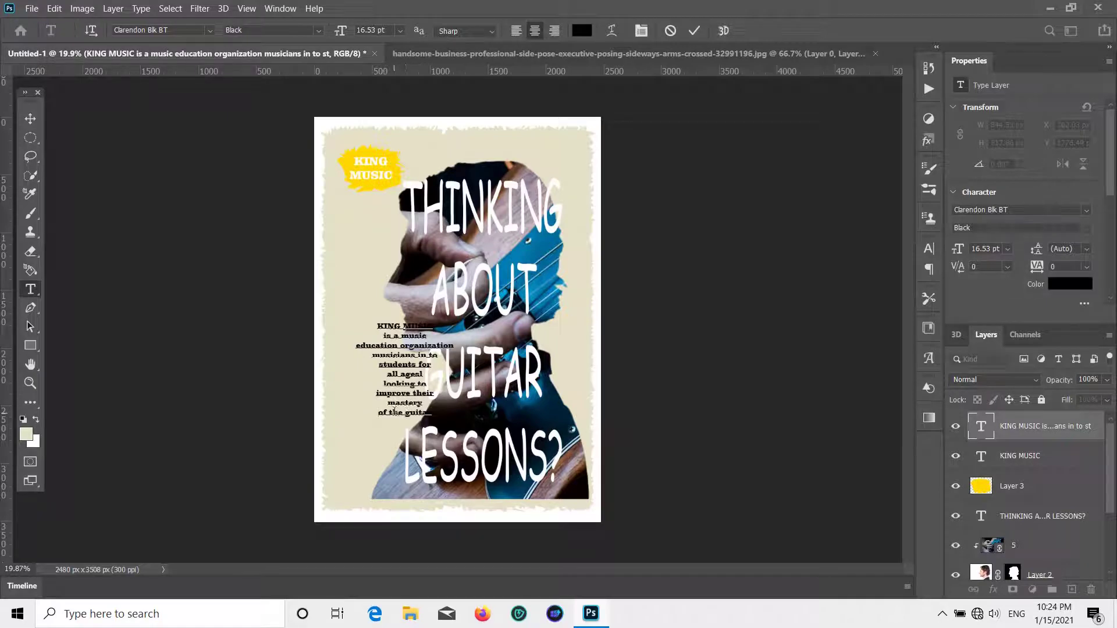
click(402, 413)
key(Return)
key(BackSpace)
click(389, 413)
key(Return)
click(28, 119)
drag(388, 372, 353, 346)
- Select the THINKING headline, guitar photo layer 5 and Layer 2 together for transforming
click(664, 272)
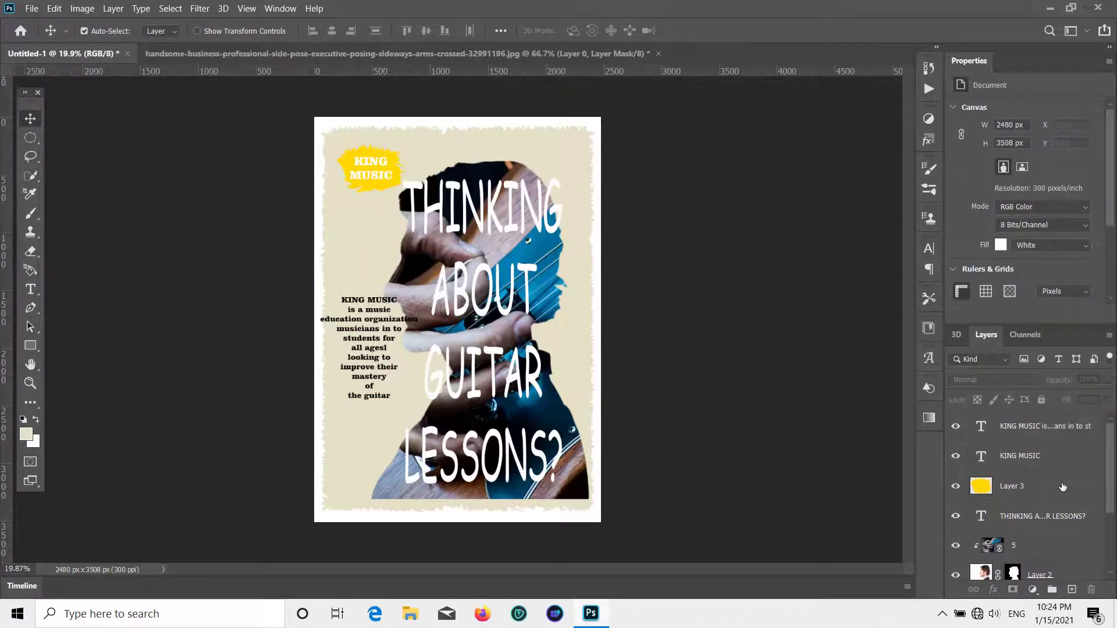
click(1034, 512)
click(1031, 549)
scroll(1030, 549, down, 1)
click(1027, 540)
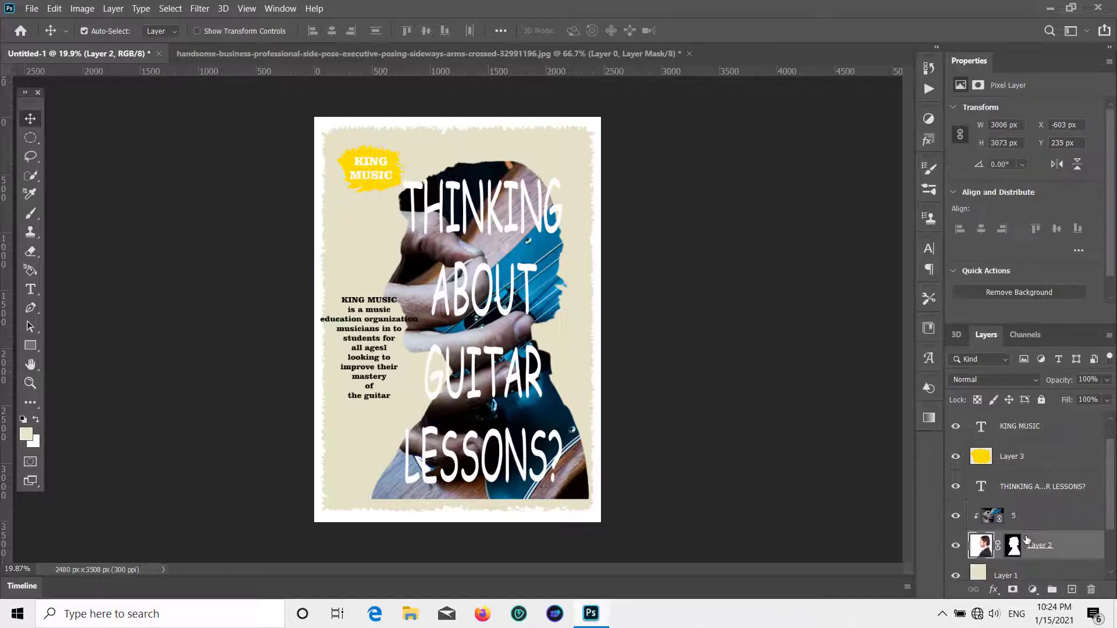
click(867, 485)
click(1034, 521)
shift+click(1042, 540)
shift+click(1014, 491)
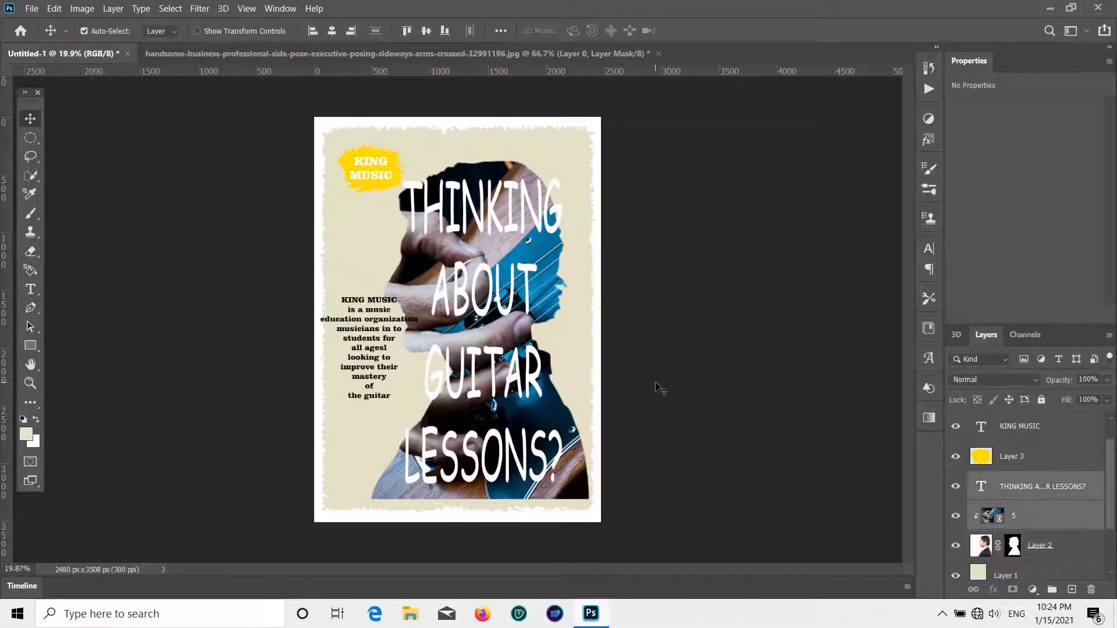
key(ctrl+t)
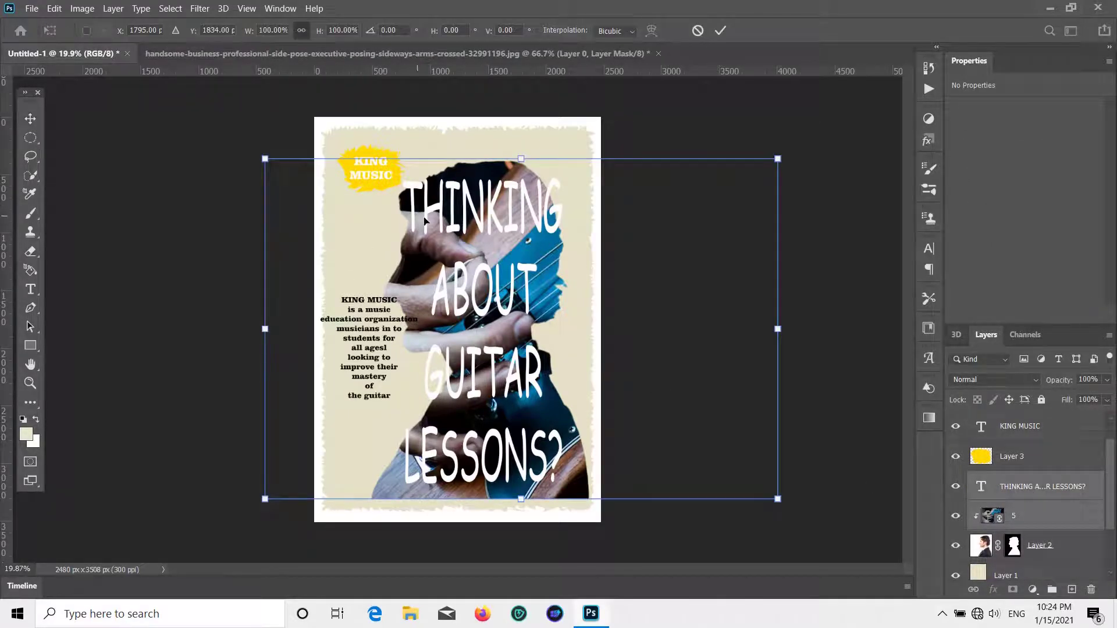
- Shift the headline and silhouette slightly right, then briefly toggle Layer 2's mask
drag(424, 221, 457, 230)
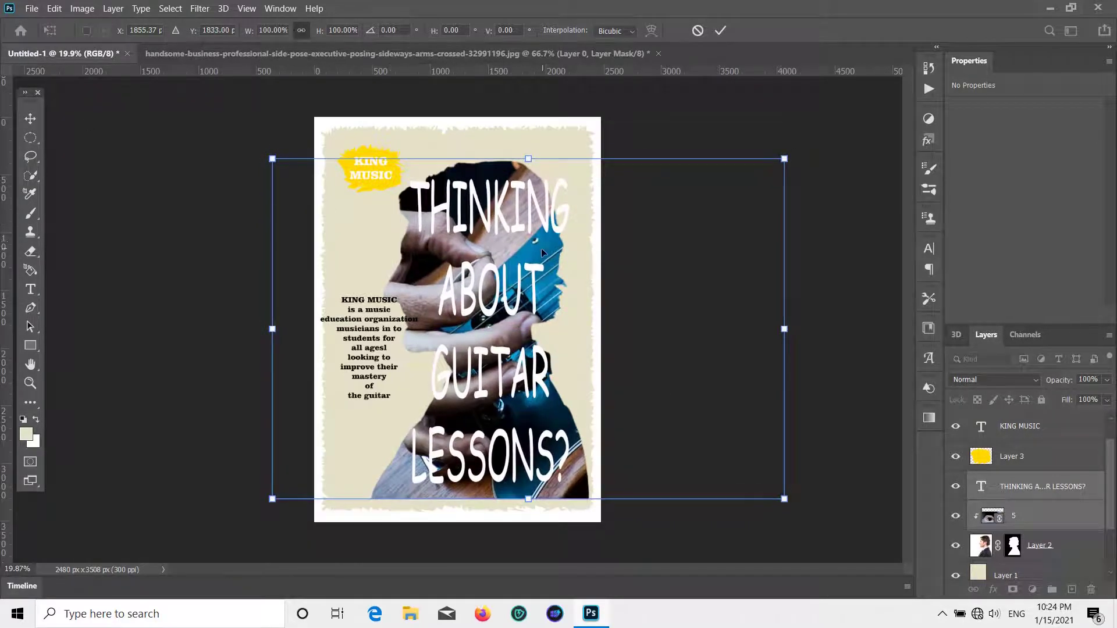
drag(732, 286, 725, 288)
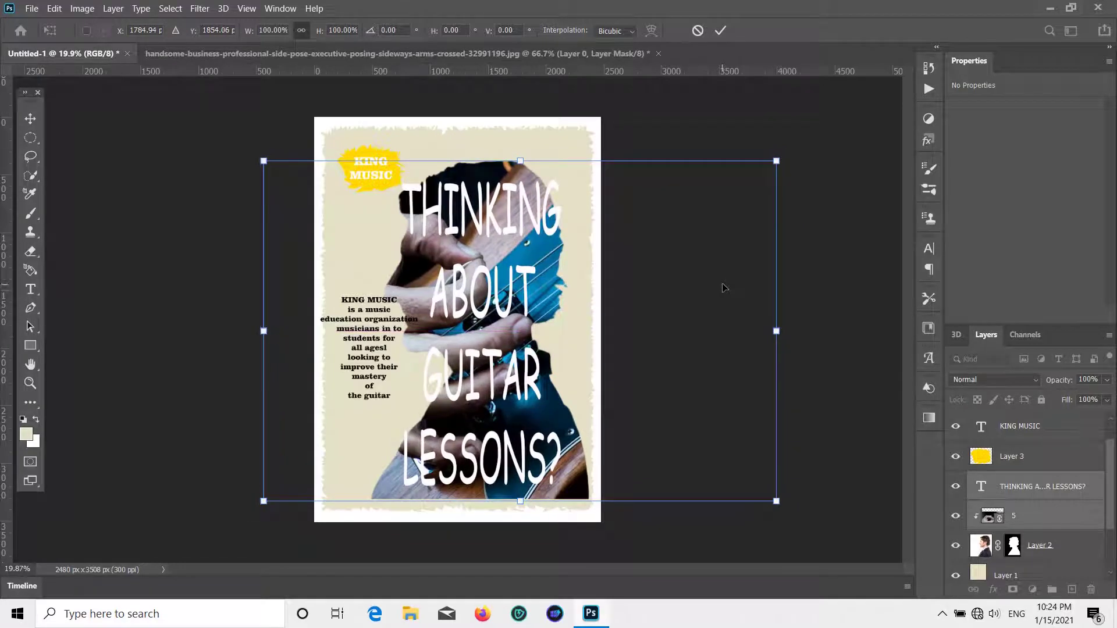
click(30, 118)
click(1039, 547)
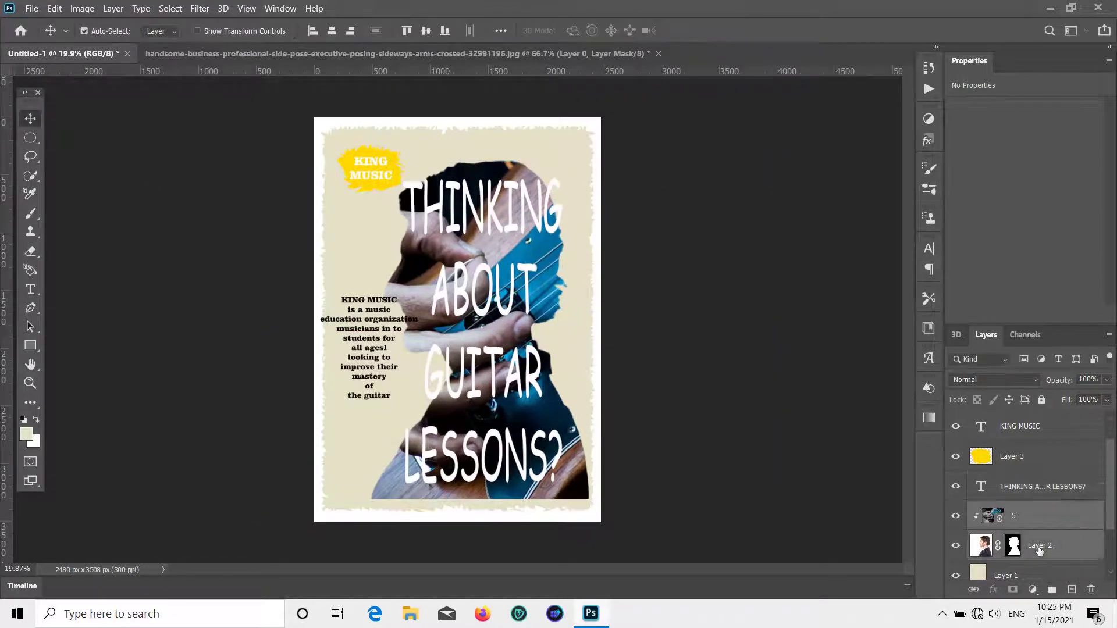
click(1019, 488)
shift+click(1020, 547)
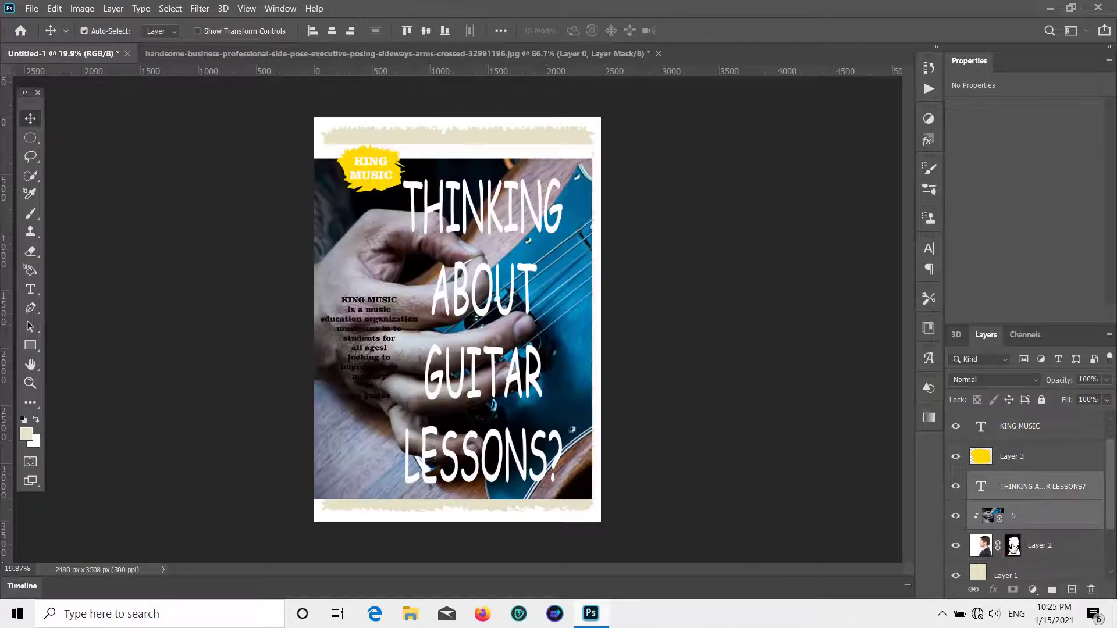
shift+click(1012, 546)
- Reselect the THINKING headline together with photo layer 5 and Layer 2
click(1056, 556)
click(1028, 488)
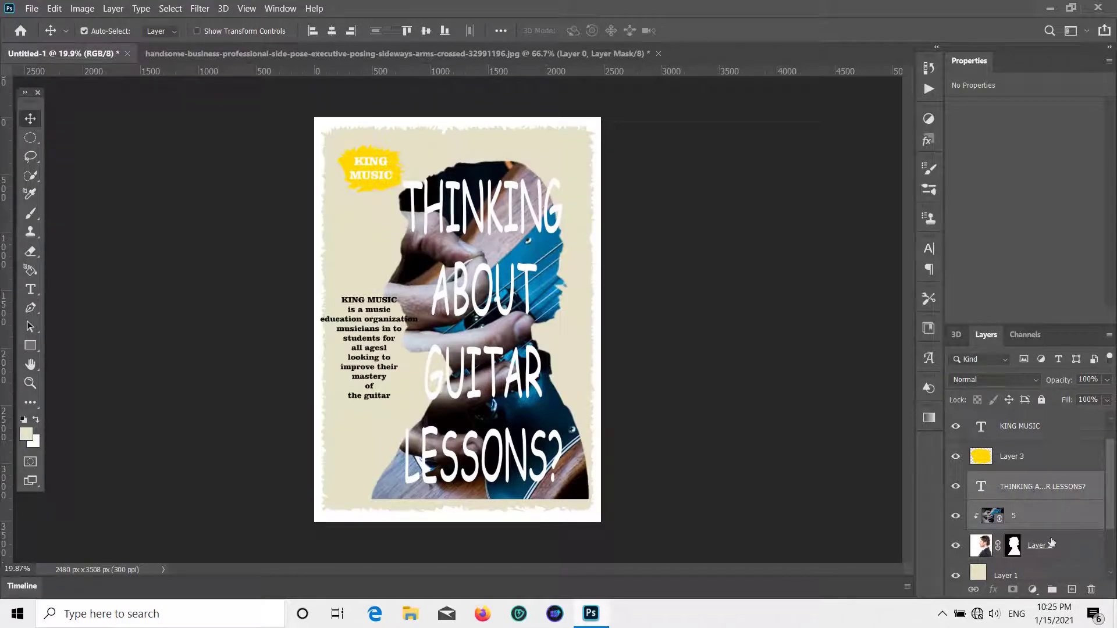
click(1052, 544)
click(1041, 489)
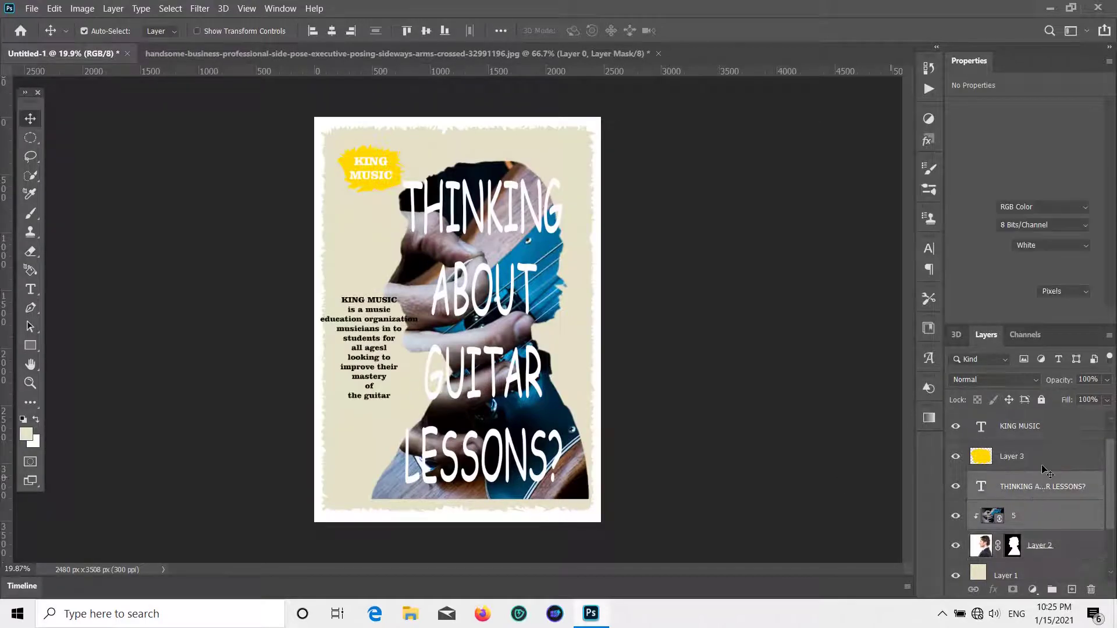
click(1039, 458)
ctrl+click(1007, 491)
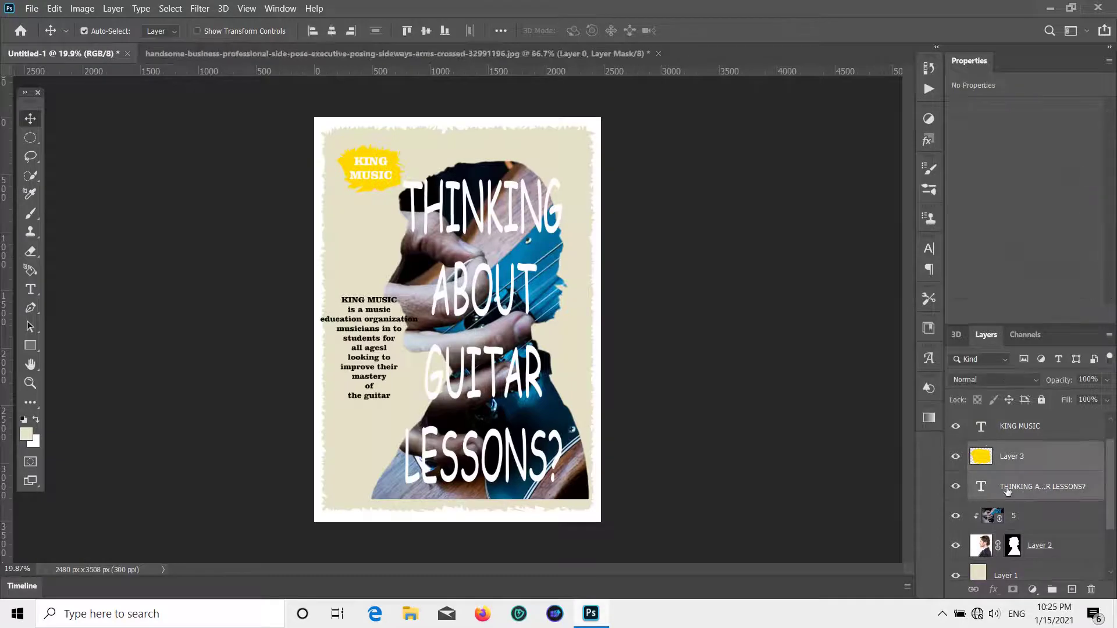
click(886, 465)
click(1041, 495)
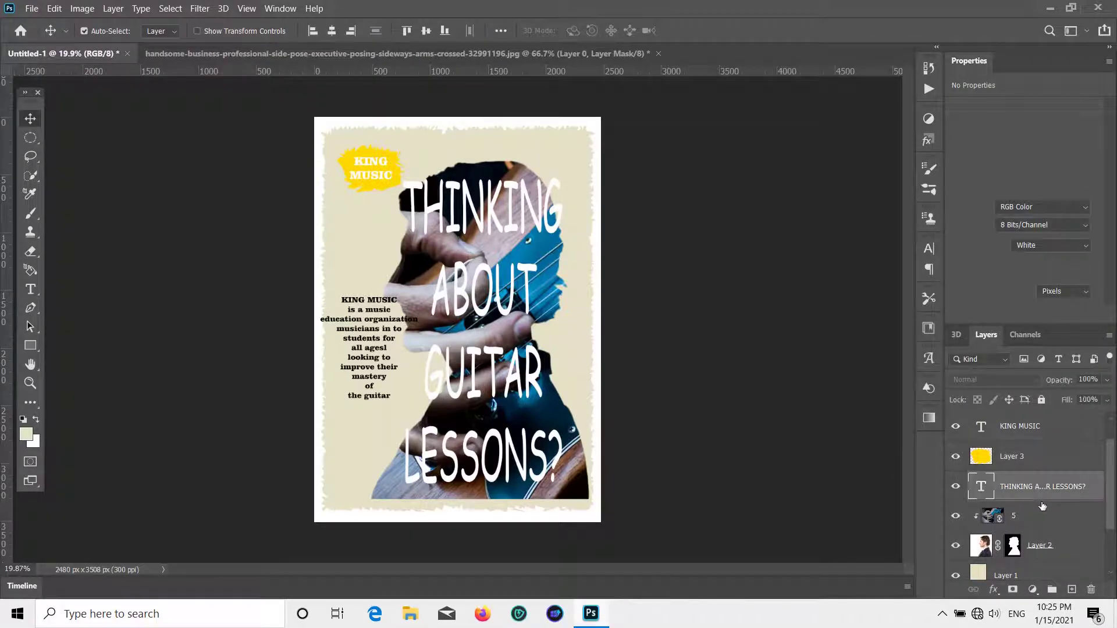
shift+click(1041, 540)
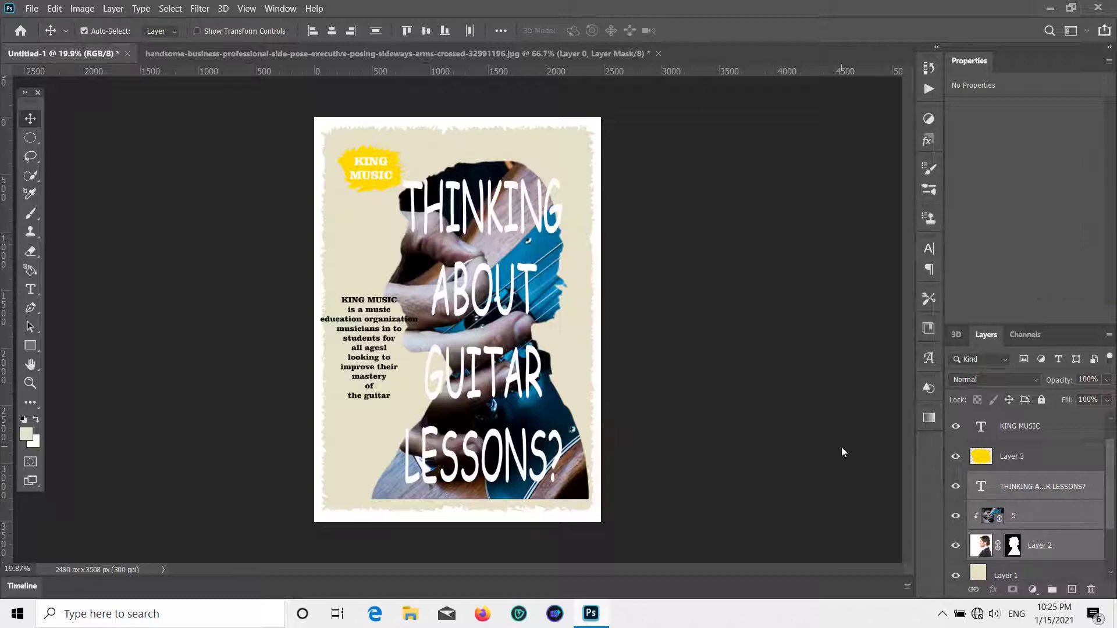
- Scale the headline and silhouette to 92.6% and move them up and left
key(ctrl+t)
drag(245, 145, 284, 173)
drag(546, 291, 507, 277)
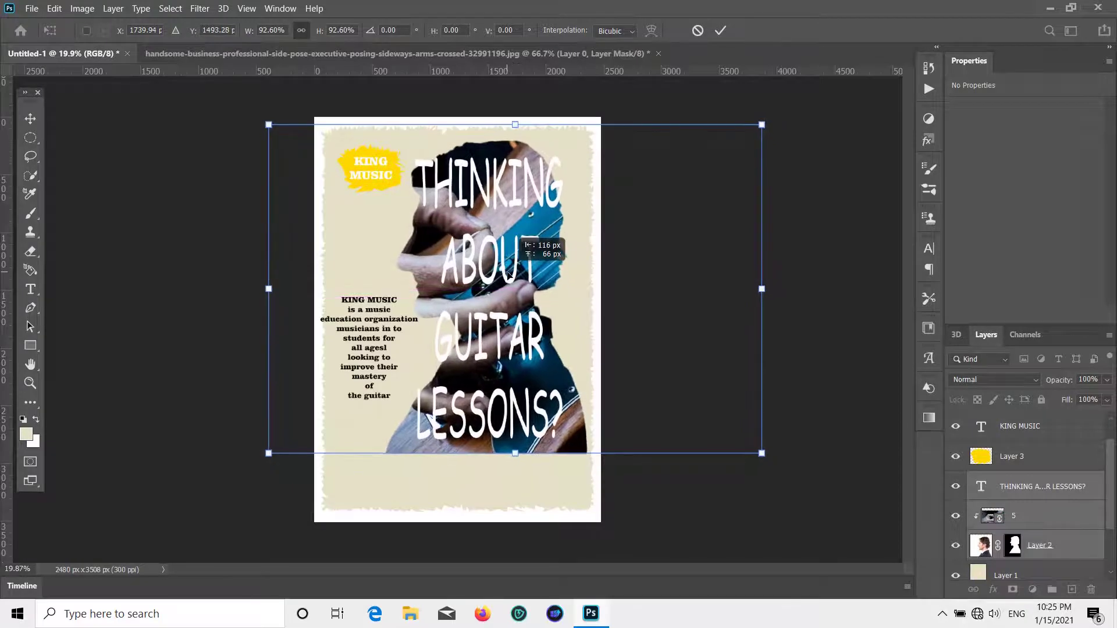
key(Return)
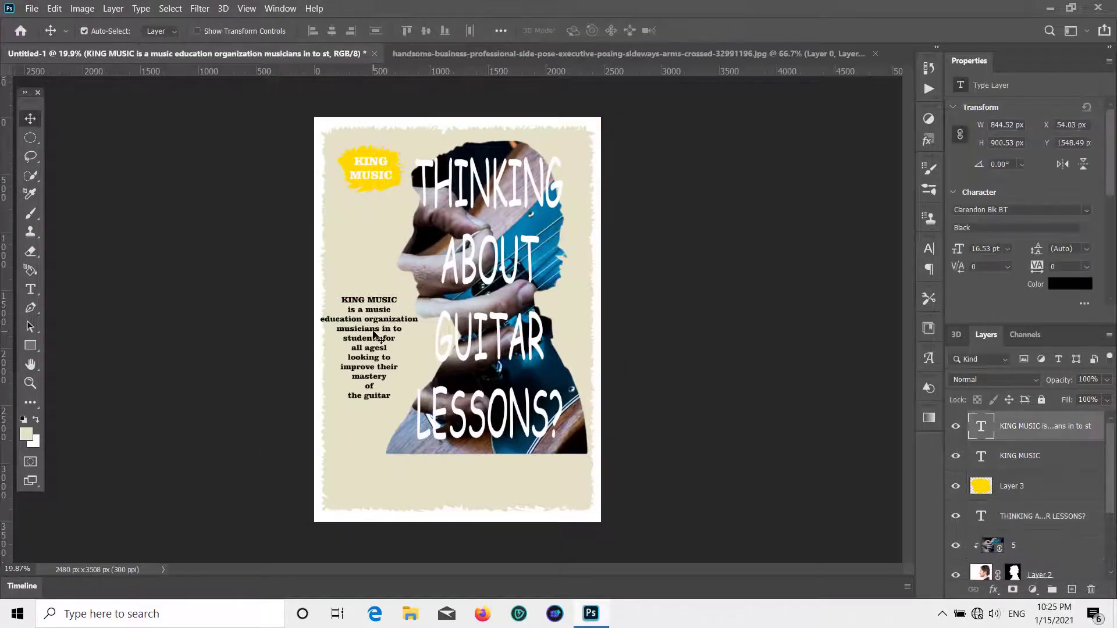
- Set the body paragraph's font to Comic Sans MS
key(ctrl+t)
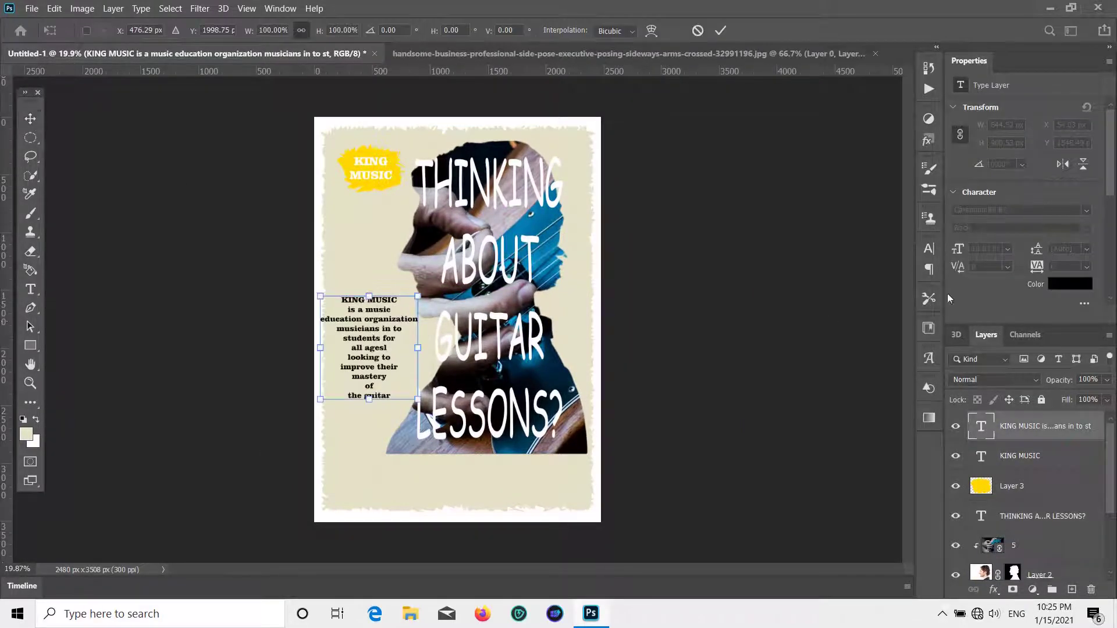
click(33, 119)
click(1079, 208)
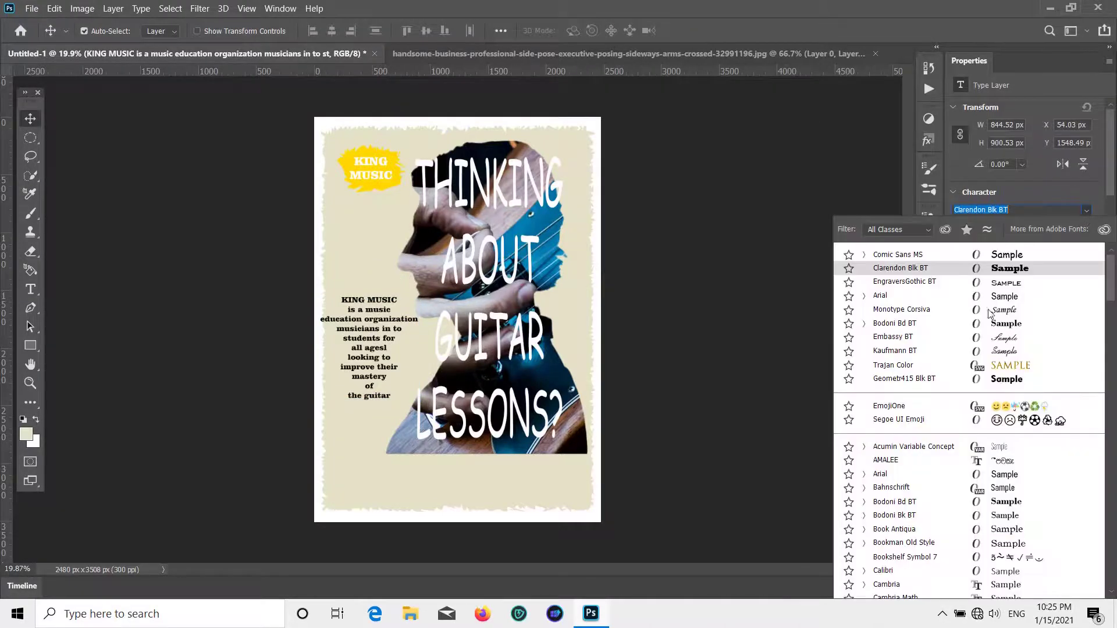
click(1011, 250)
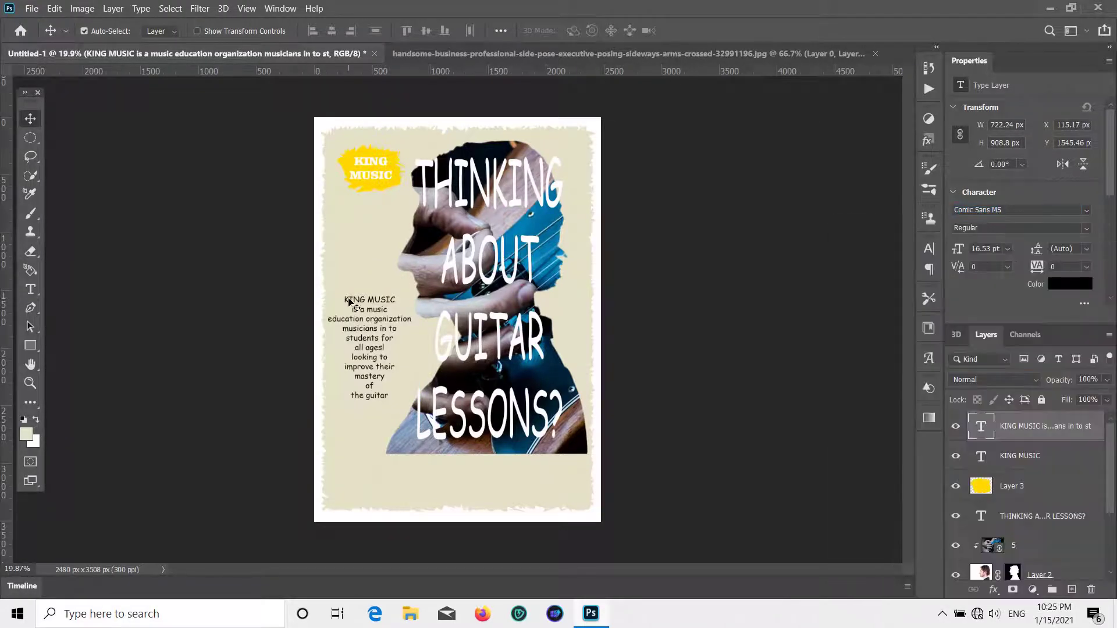
- Enlarge the body text block to about 124% and shift it slightly down
key(ctrl+t)
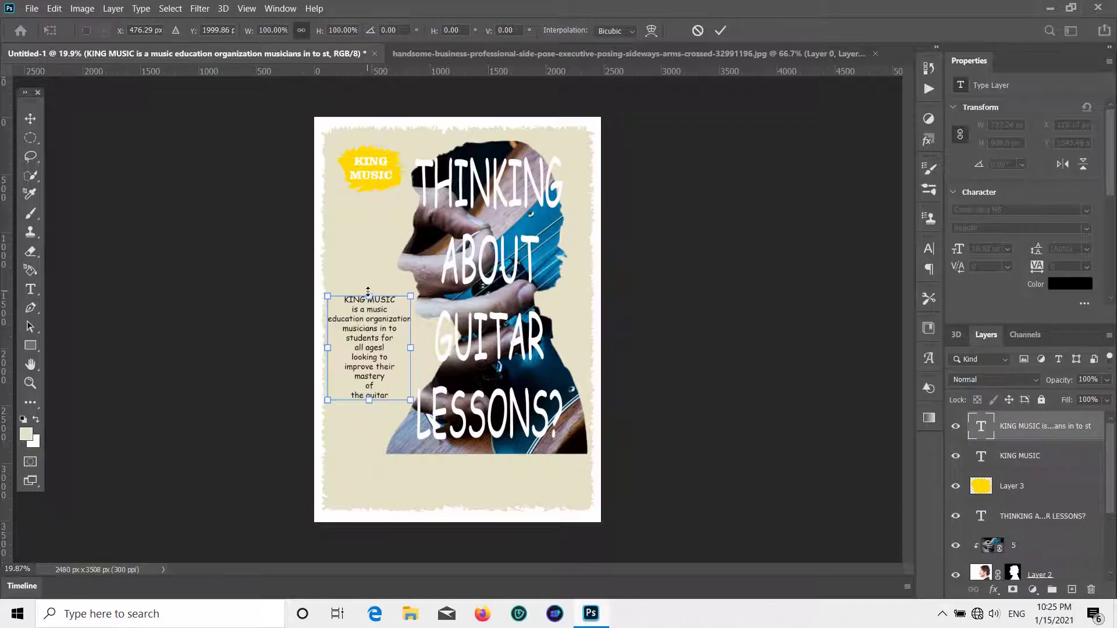
drag(368, 292, 371, 266)
drag(373, 296, 384, 326)
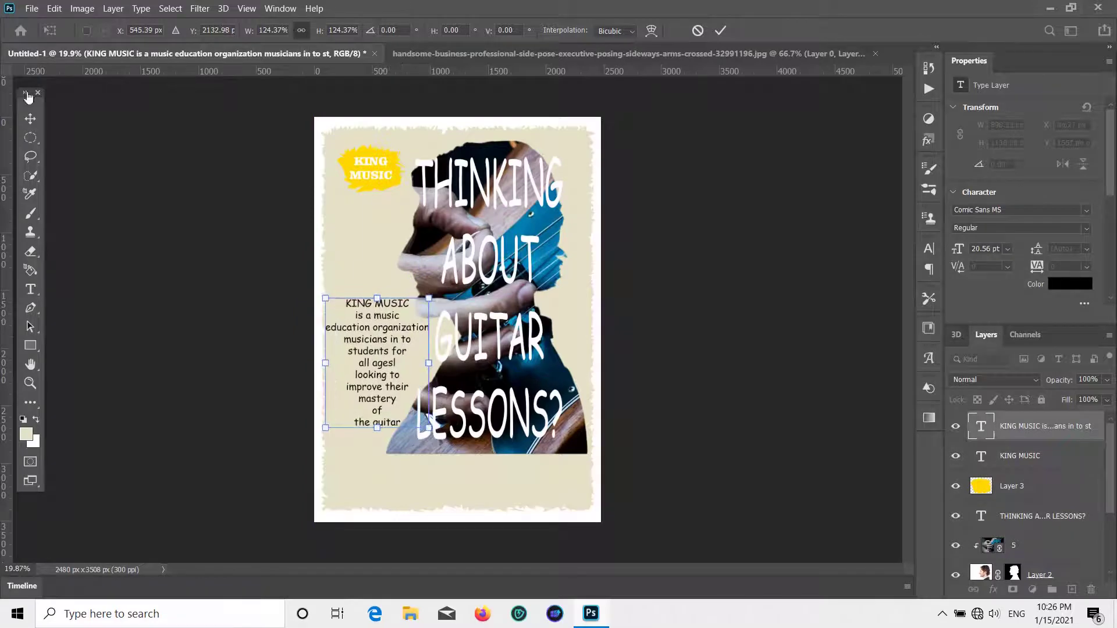
click(30, 118)
click(30, 289)
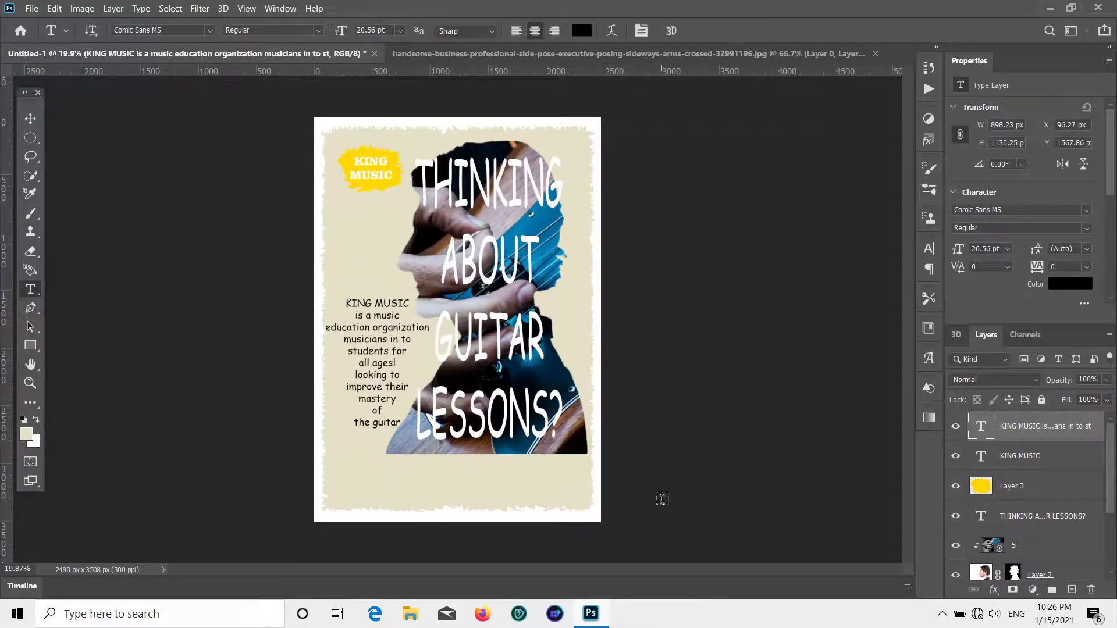
- Type CALL below the photo and set it in Arial Black
click(420, 470)
key(BackSpace)
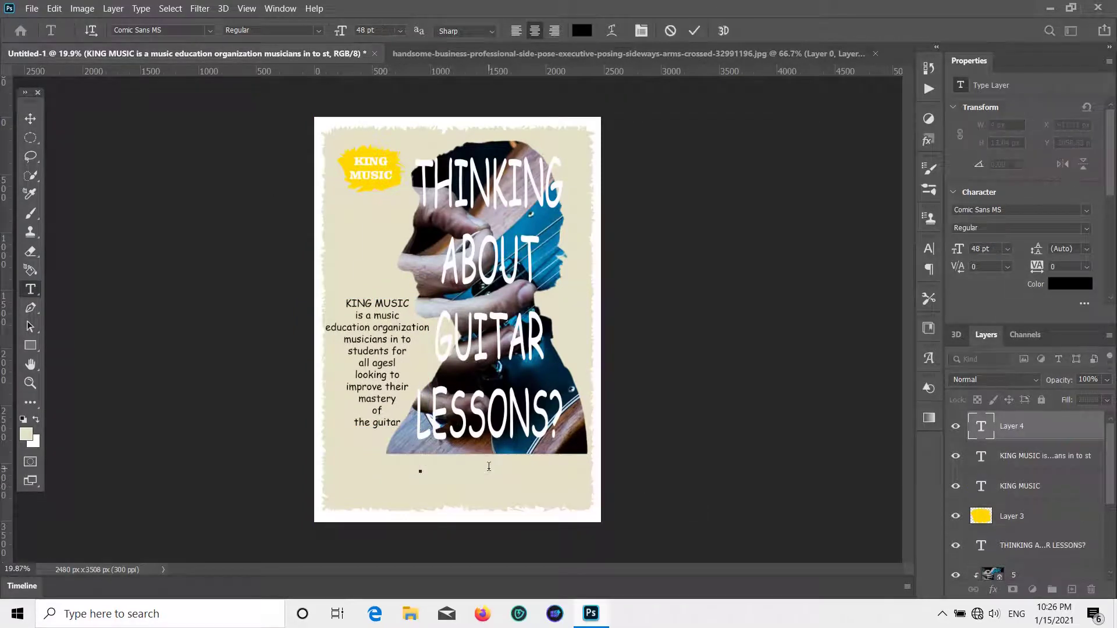
text(CALL)
click(30, 118)
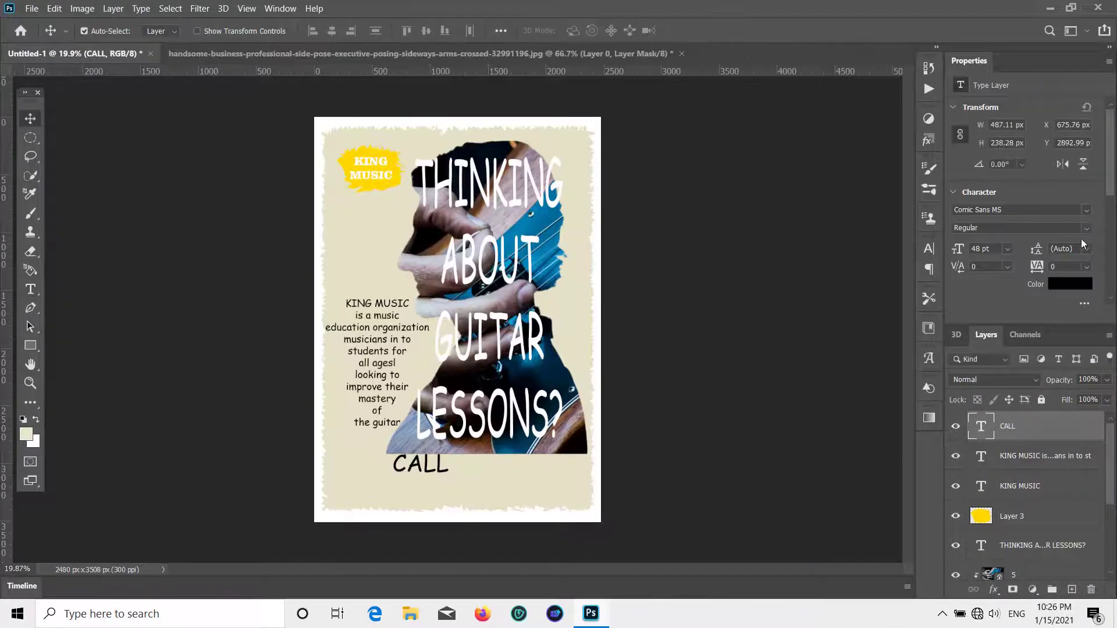
click(1085, 210)
click(895, 298)
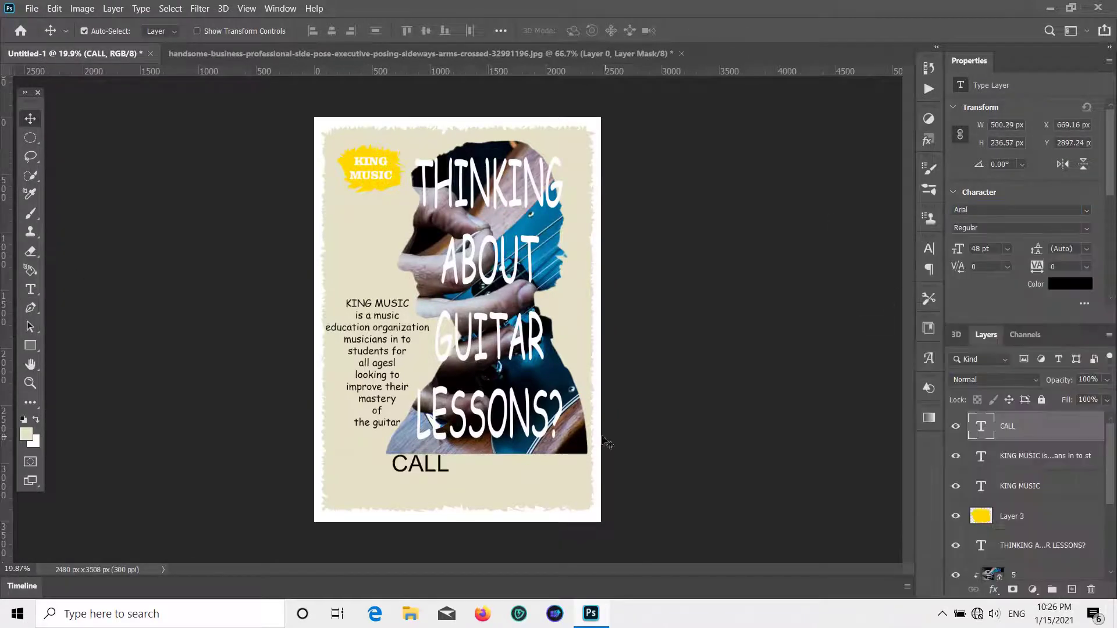
click(1085, 228)
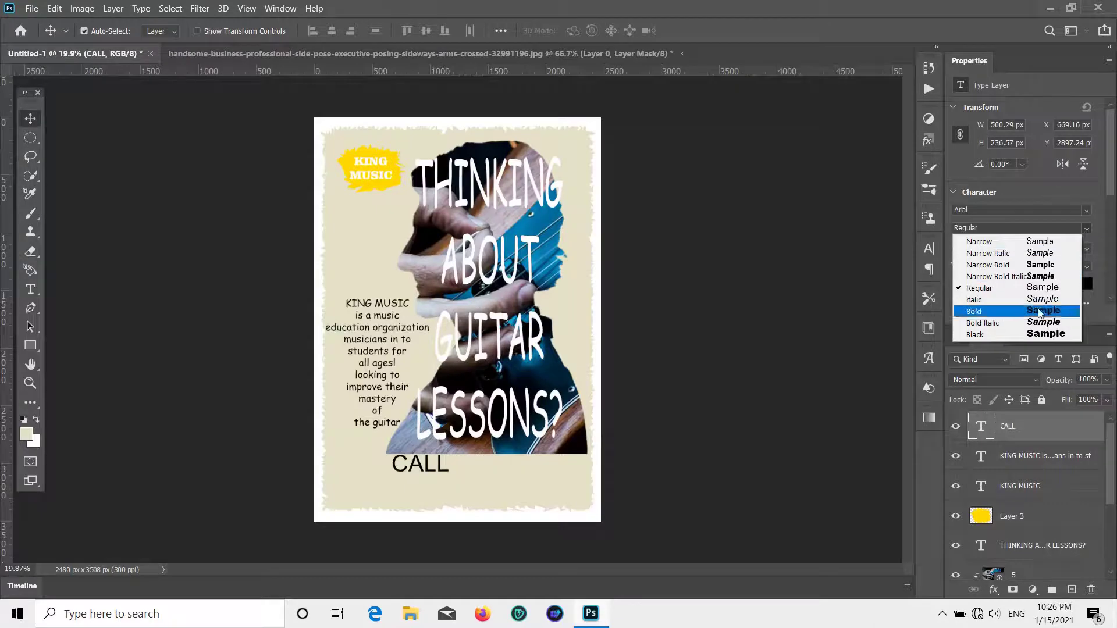
click(983, 339)
- Move CALL up beside LESSONS? and colour it white
drag(450, 472, 586, 457)
click(1074, 287)
click(733, 335)
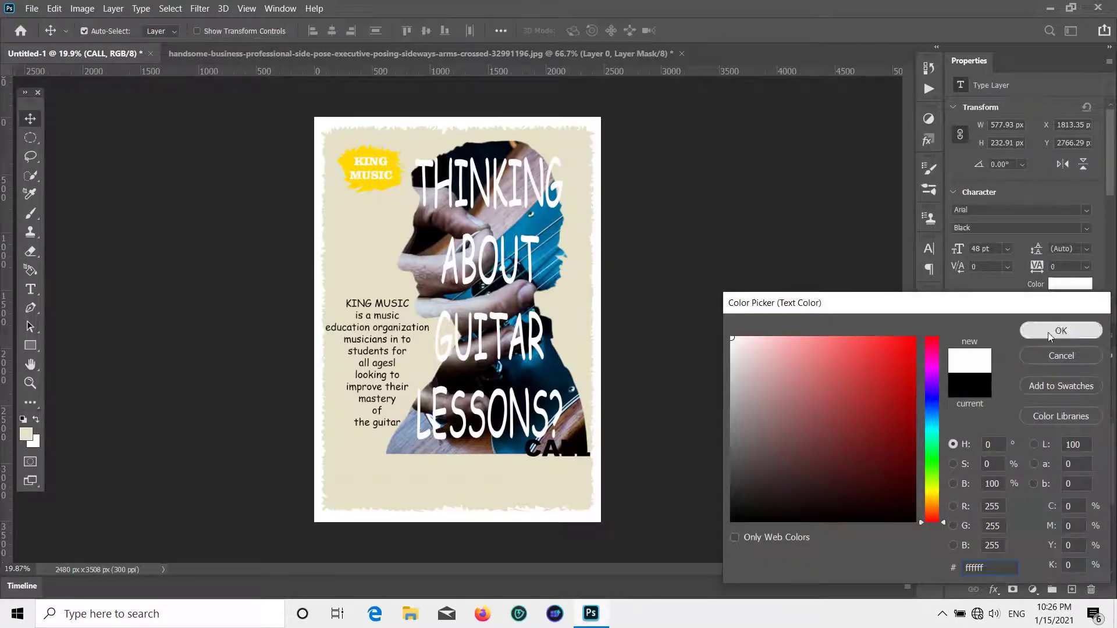
click(1059, 329)
- Enlarge CALL to 66.5 pt at the lower left and recolour it black
key(ctrl+t)
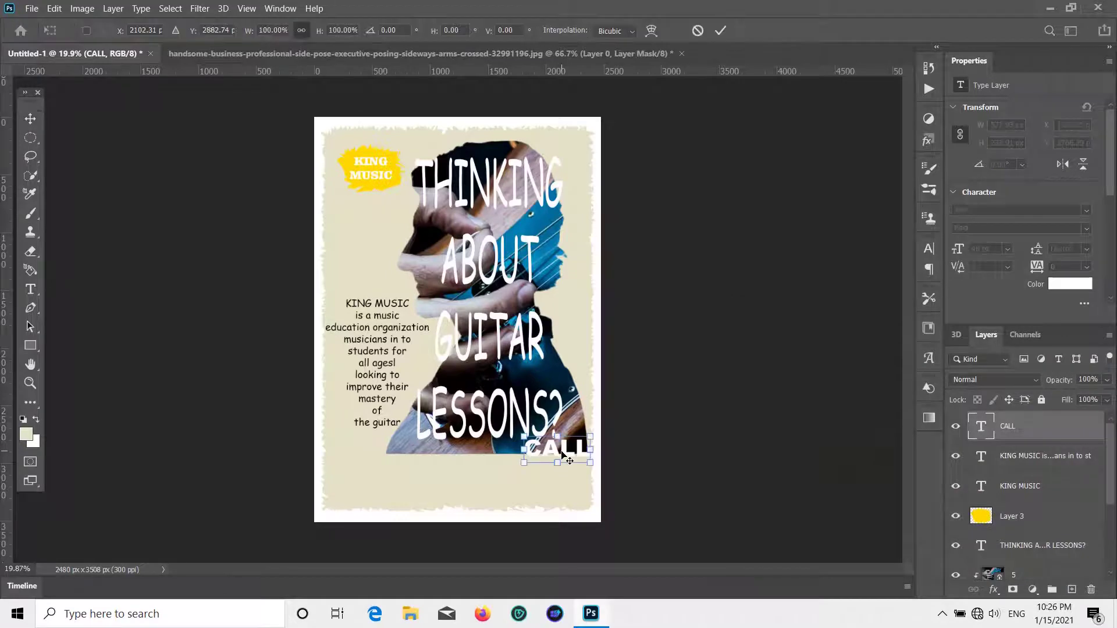
drag(557, 462, 386, 463)
click(35, 122)
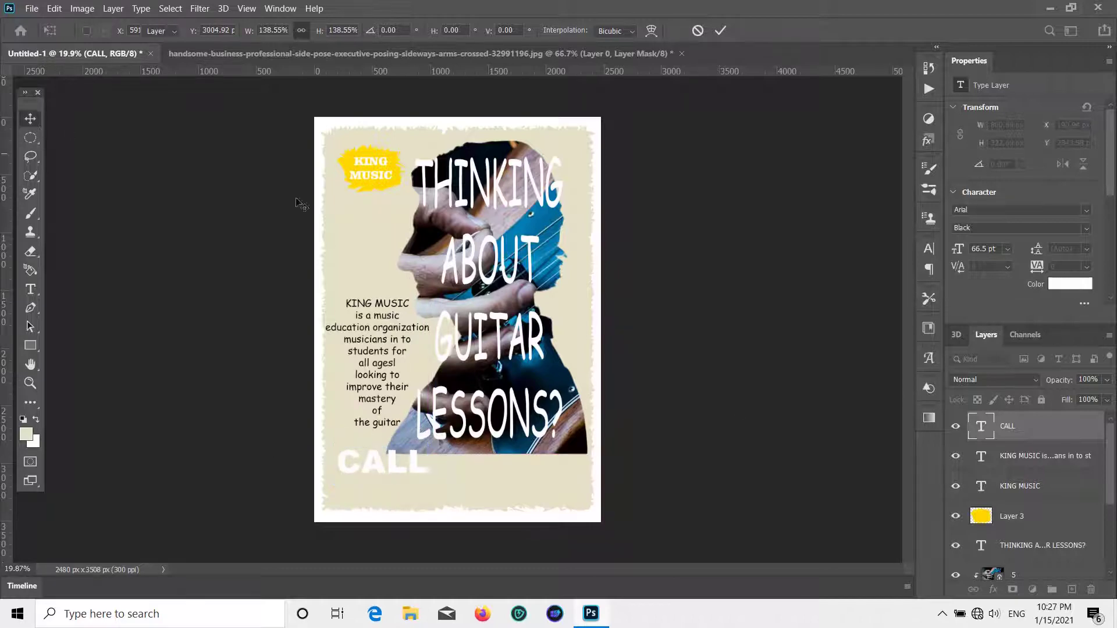
click(1058, 285)
click(915, 522)
click(1047, 331)
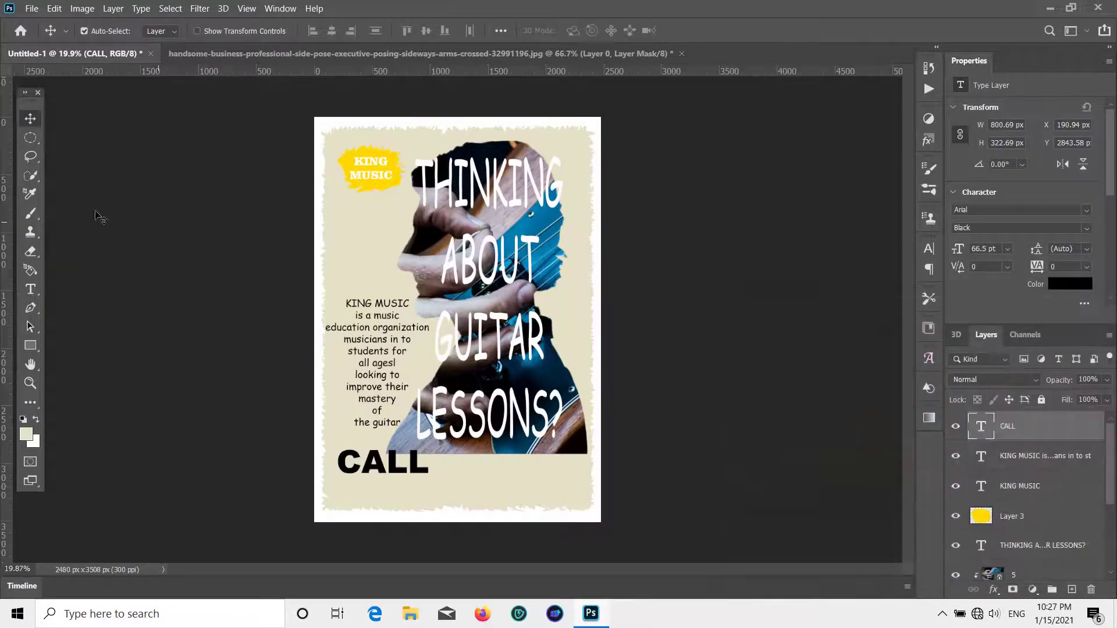
- Type the phone number as a new text line below CALL
click(41, 290)
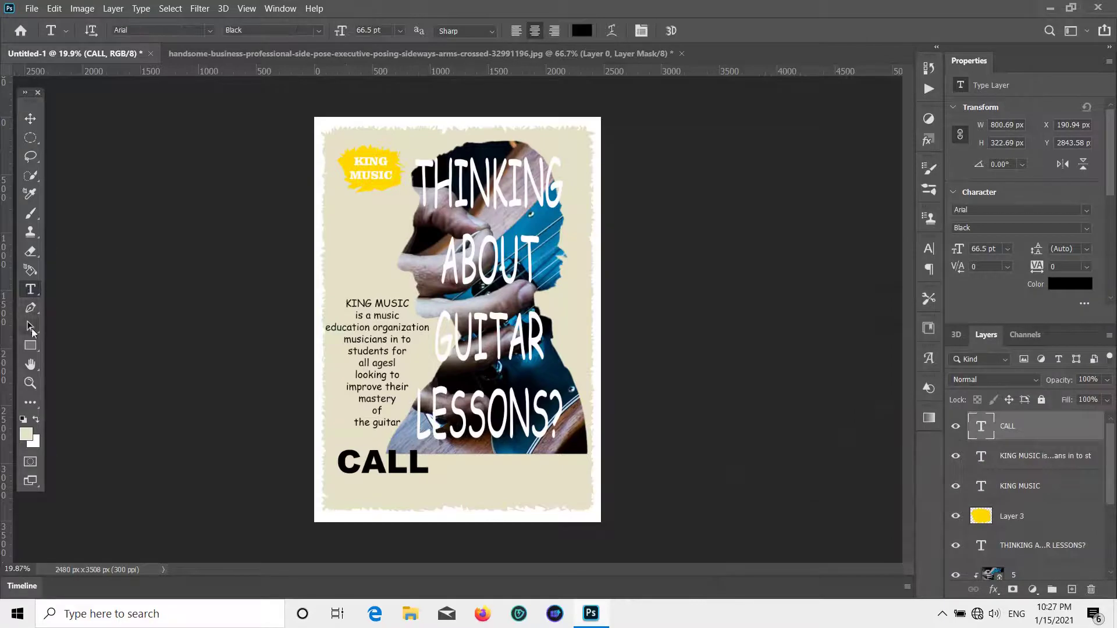
click(407, 494)
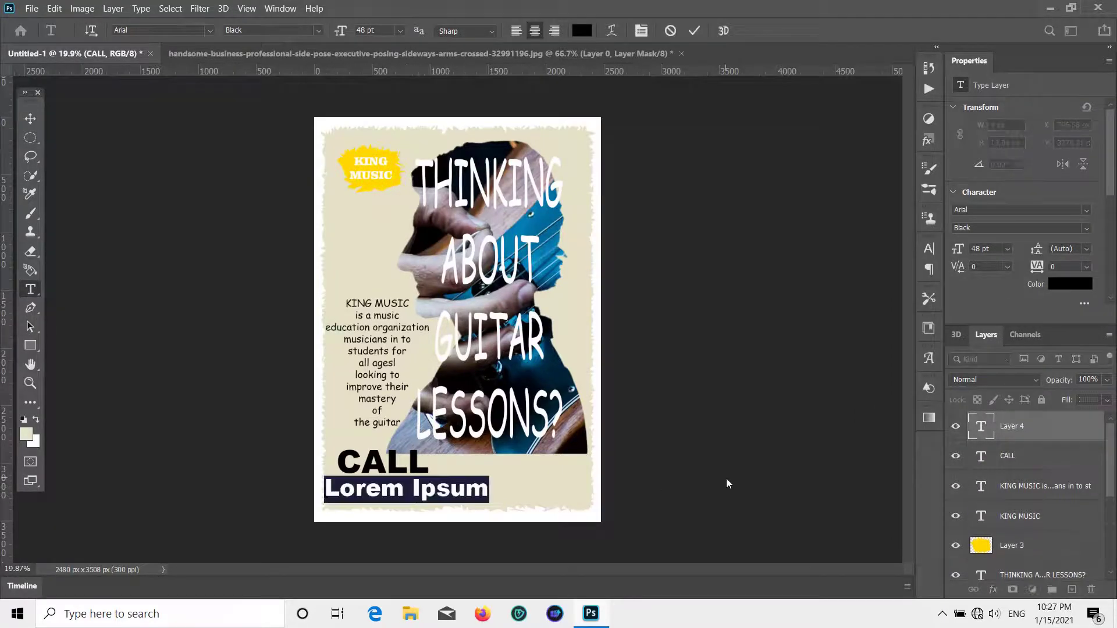
key(BackSpace)
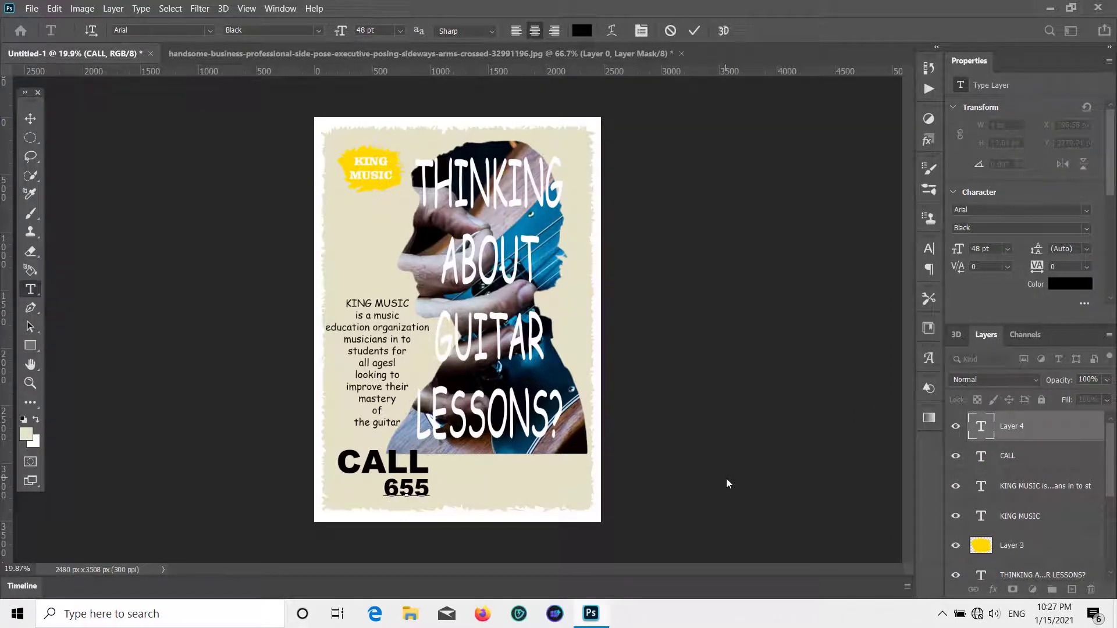
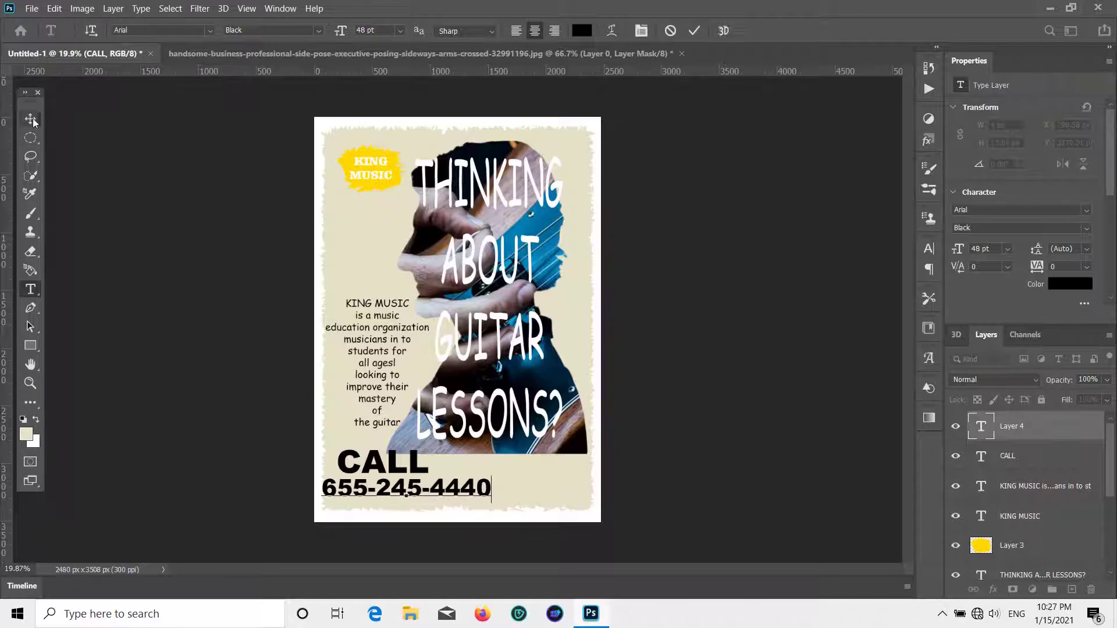
click(30, 118)
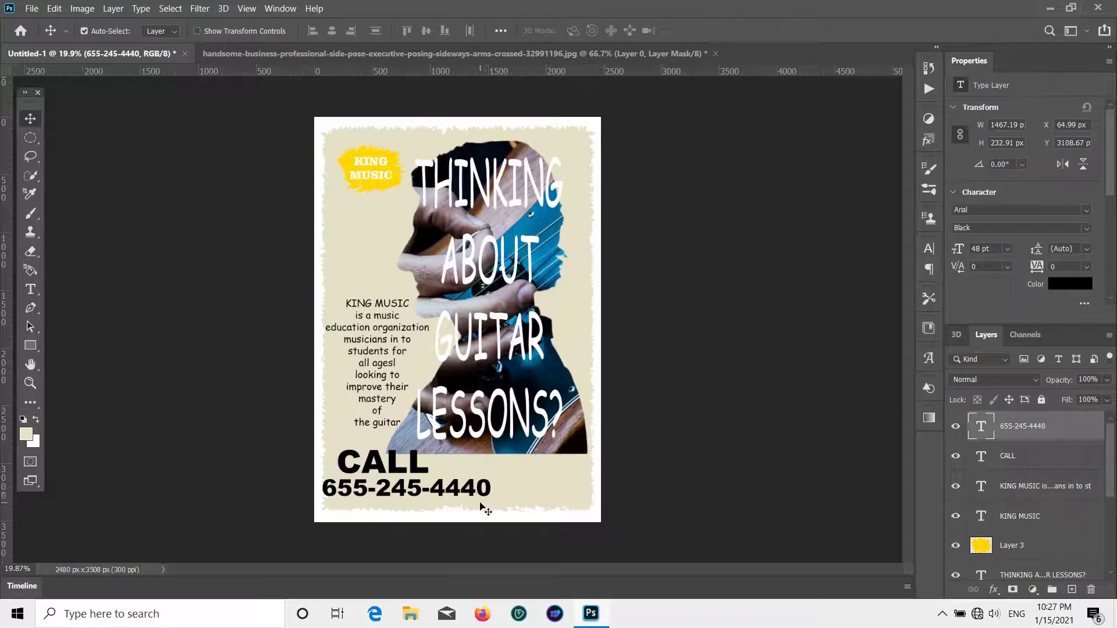
- Colour the number with yellow sampled from the KING MUSIC blob and nudge it right
click(1056, 288)
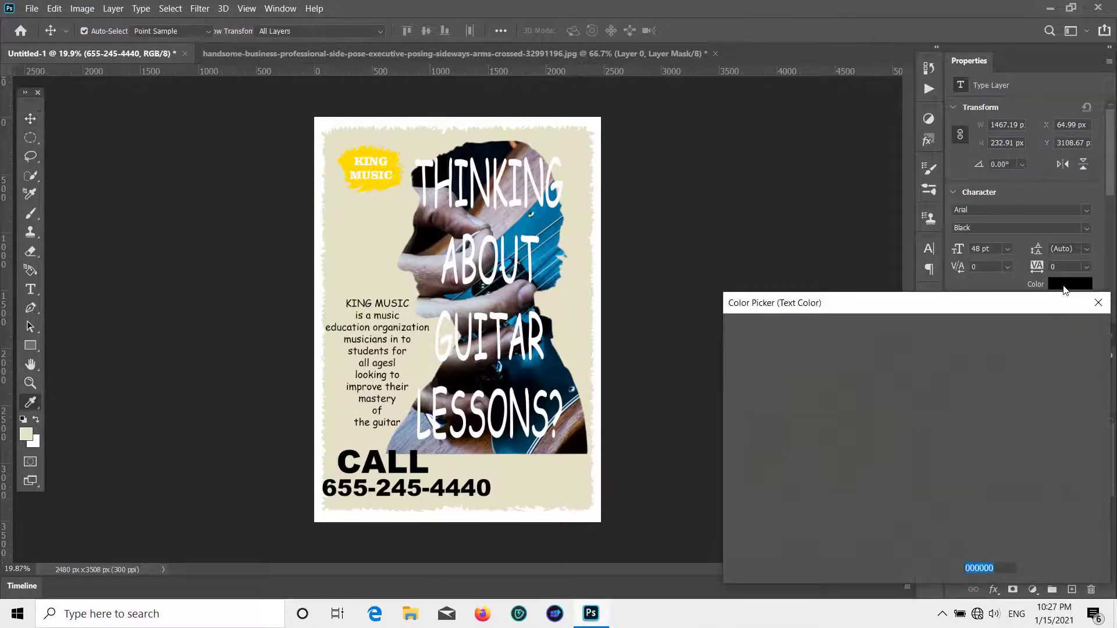
click(347, 163)
click(1044, 330)
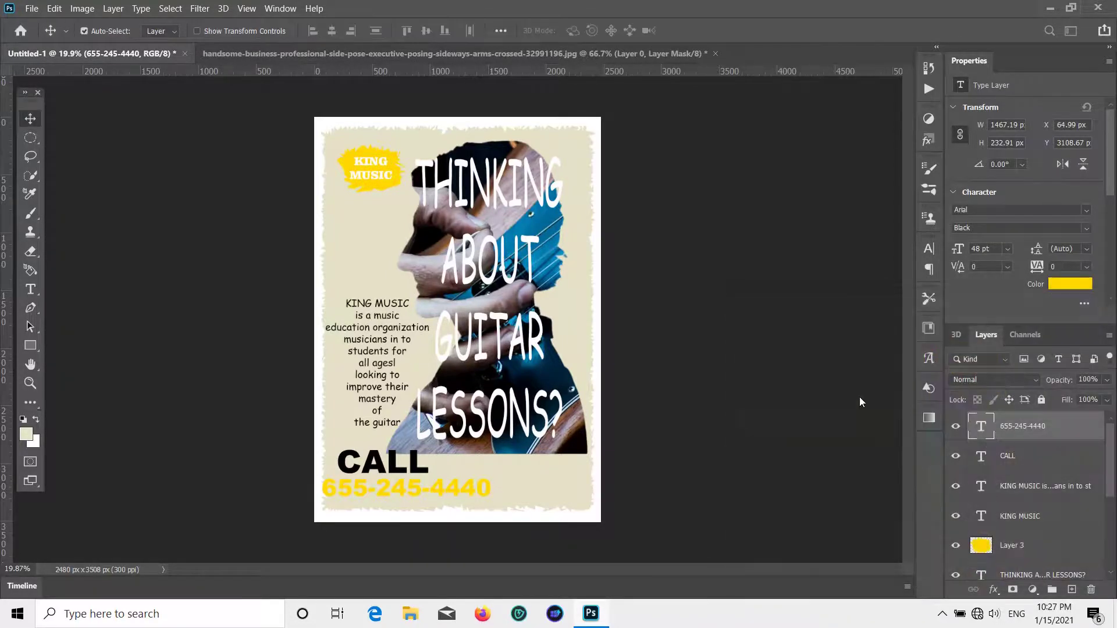
drag(469, 493, 478, 490)
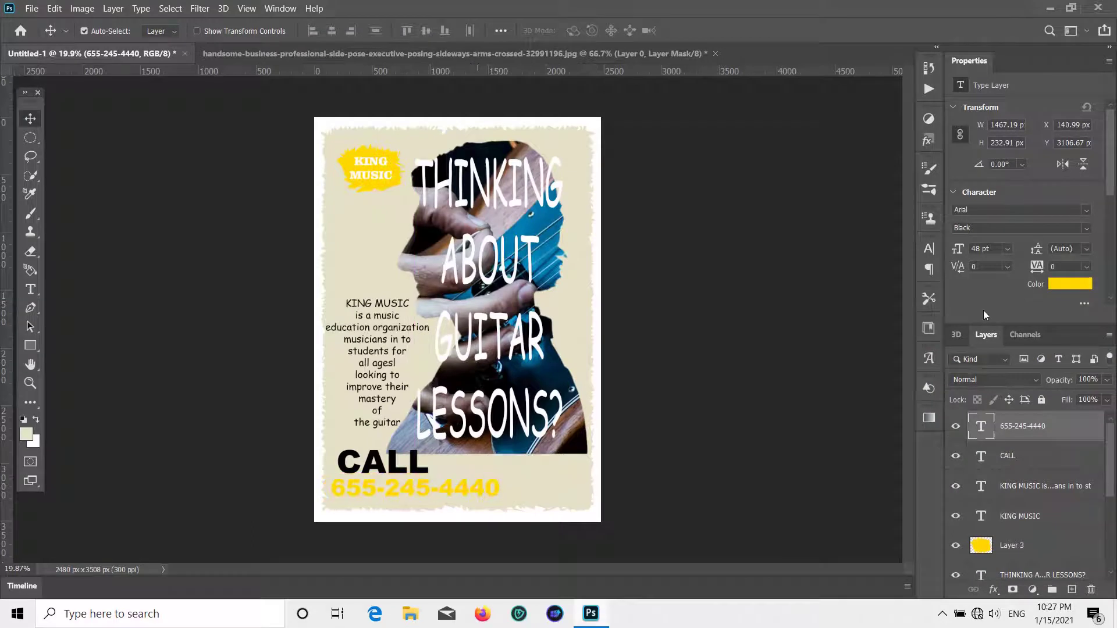
- Adjust the number's colour to bright yellow fffc00 and commit the text
click(1052, 289)
click(901, 378)
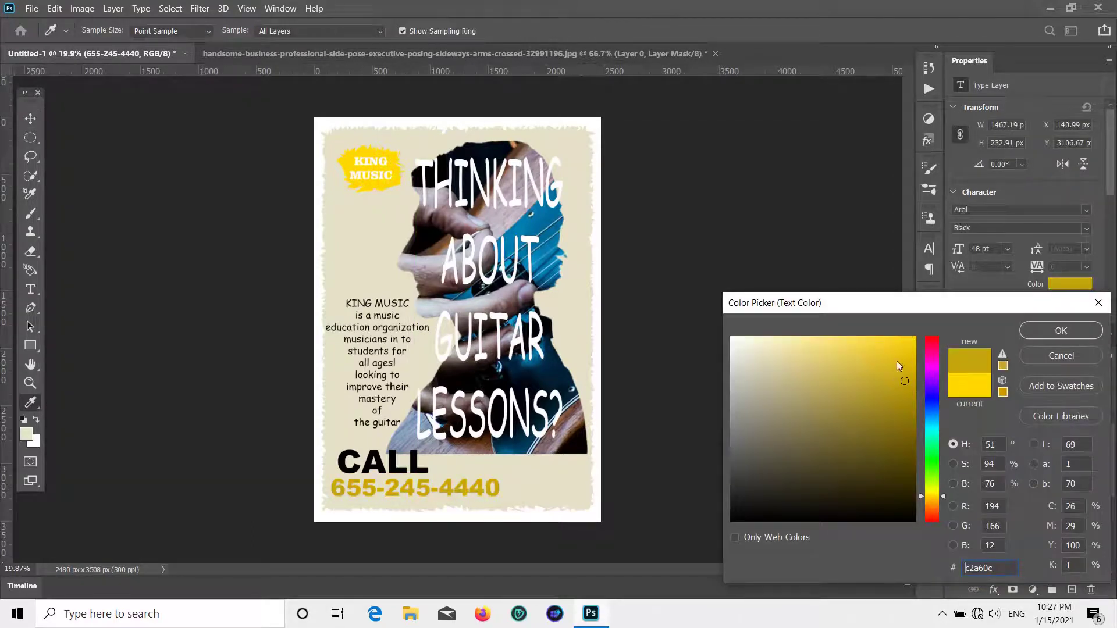
drag(898, 364, 917, 336)
click(933, 490)
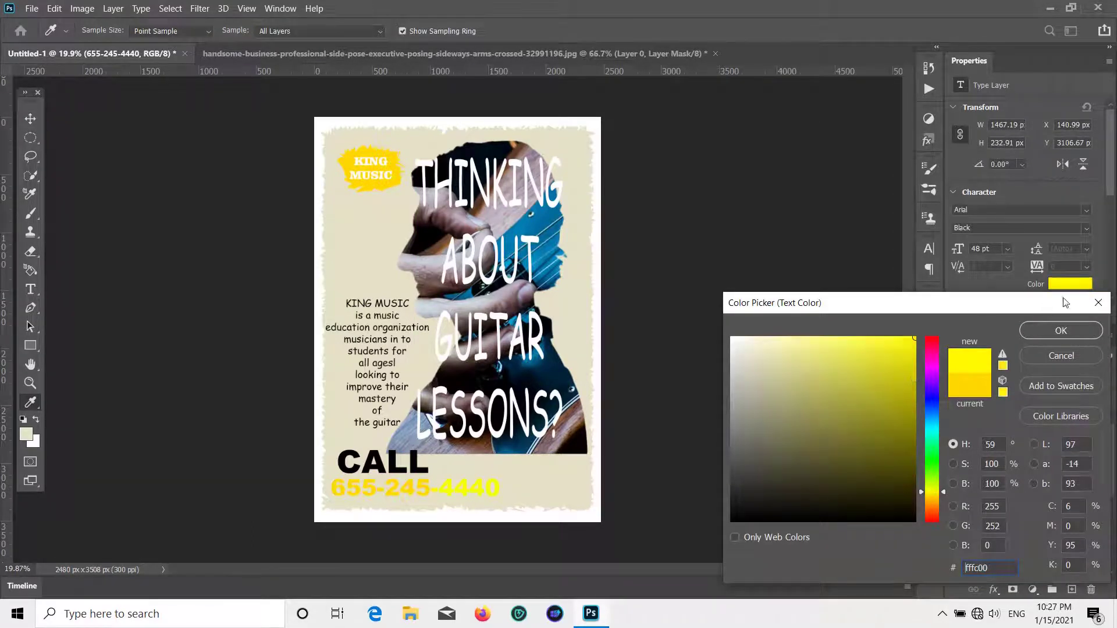
click(1061, 330)
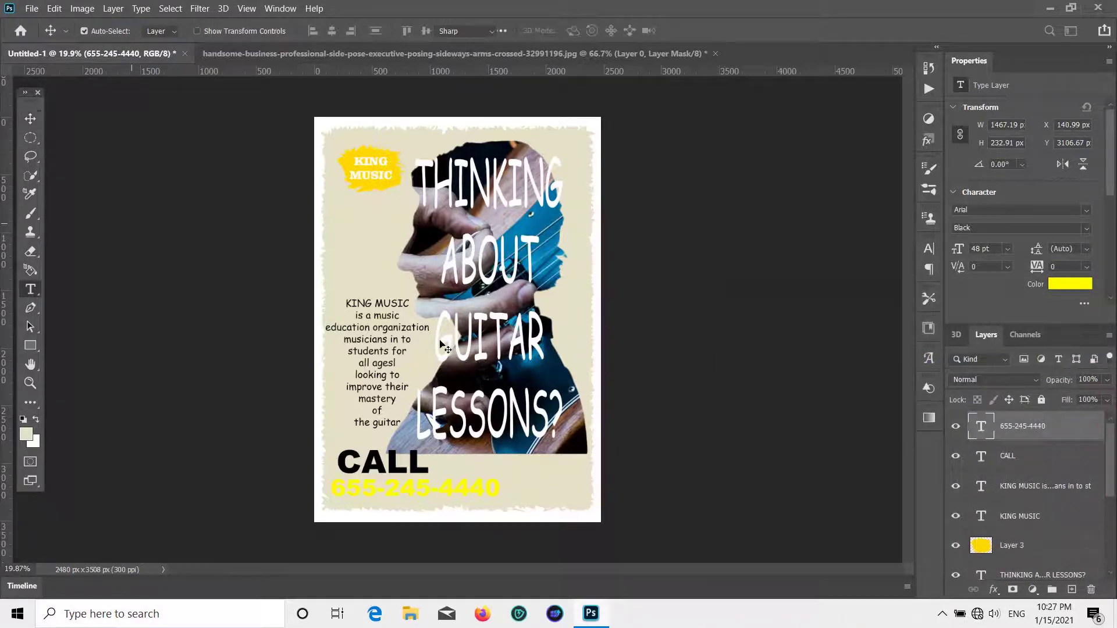
click(29, 117)
click(434, 478)
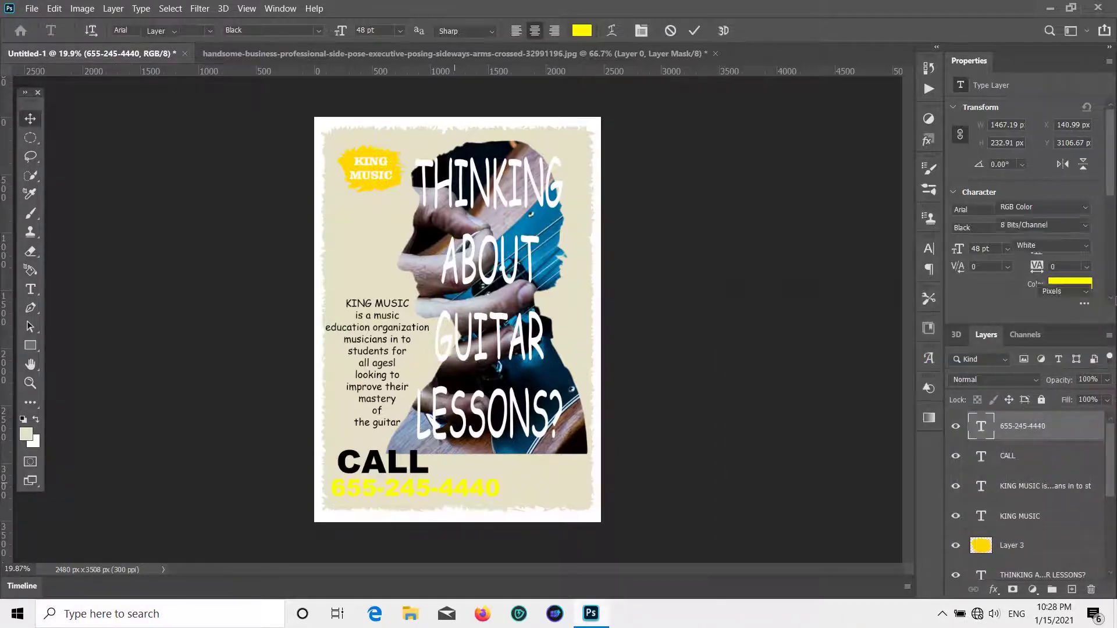
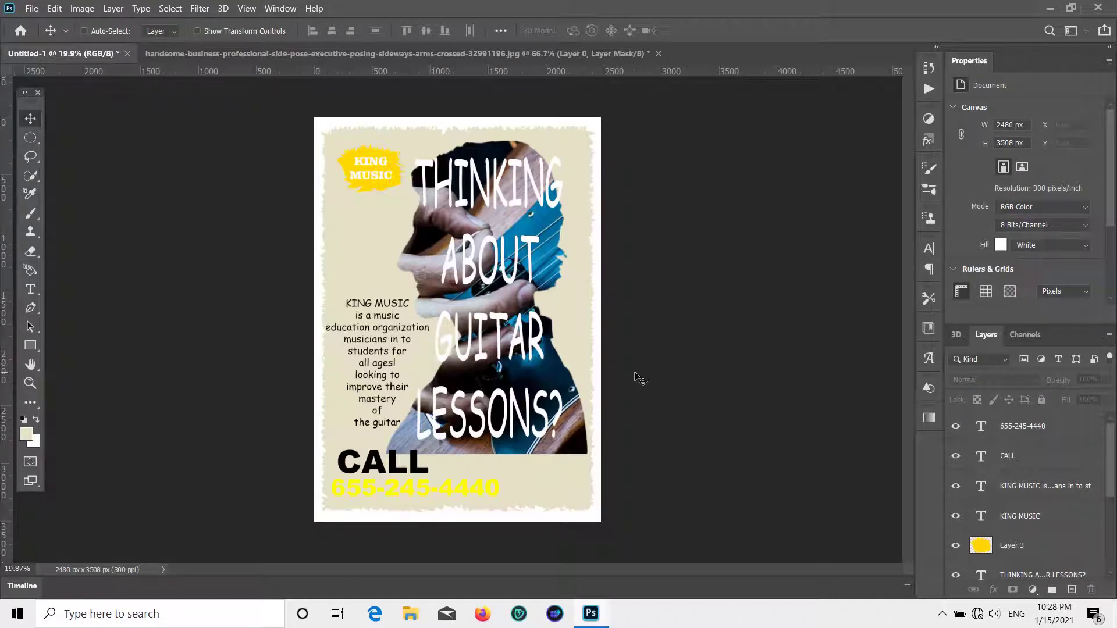
- Add the text line TO SIGNUP TODAY below the yellow phone number and nudge it into place
key(ctrl+z)
click(32, 289)
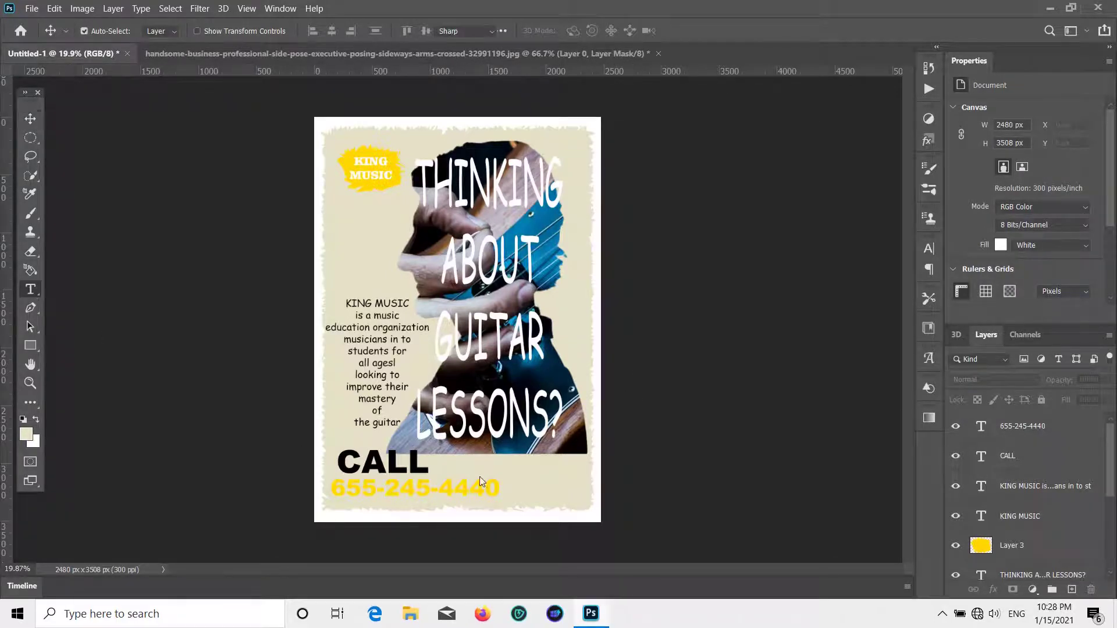
click(504, 480)
key(BackSpace)
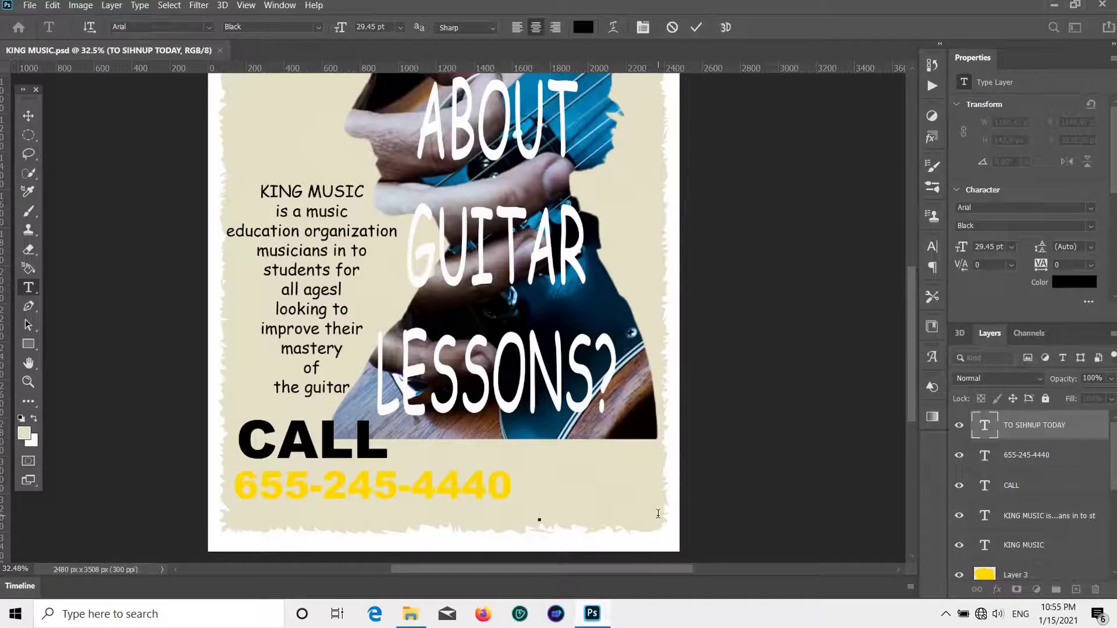
text(TO SIGN)
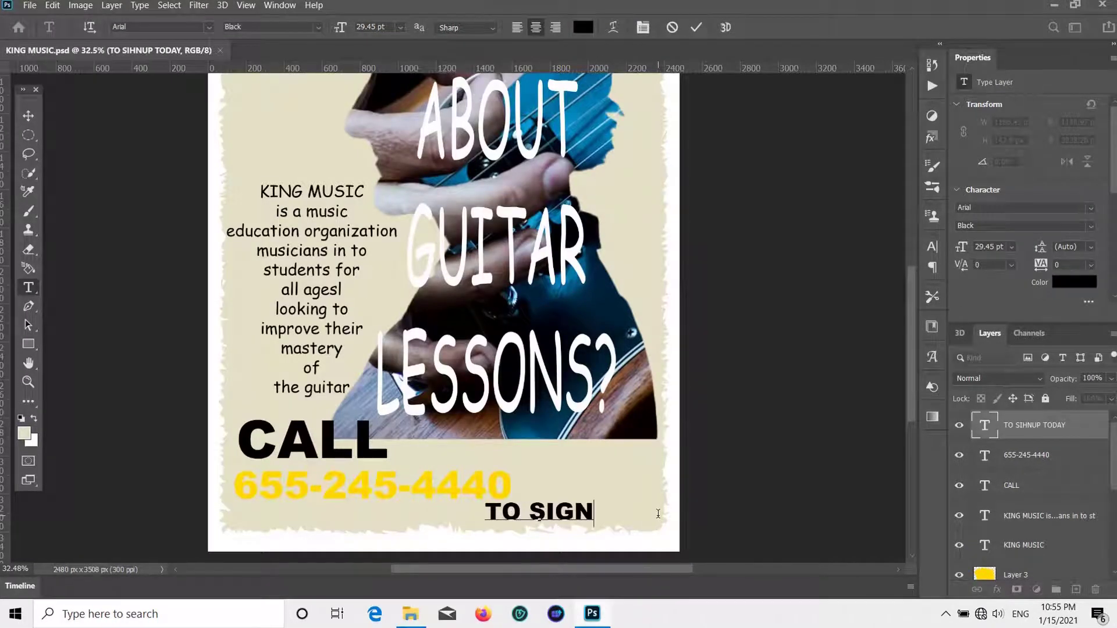
text(UP )
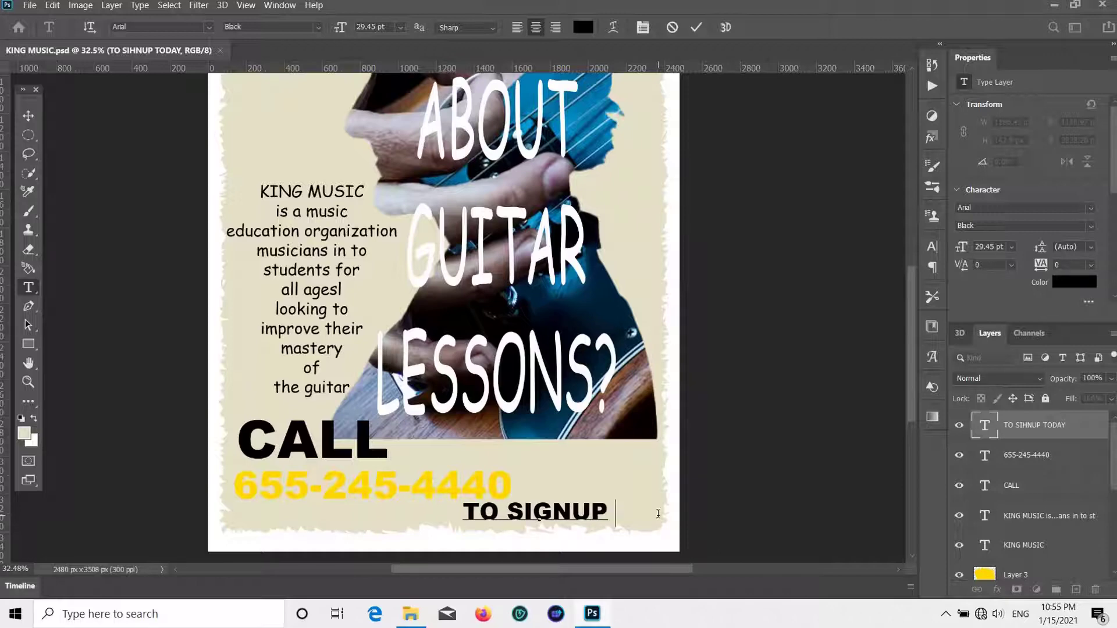
text(TODAY)
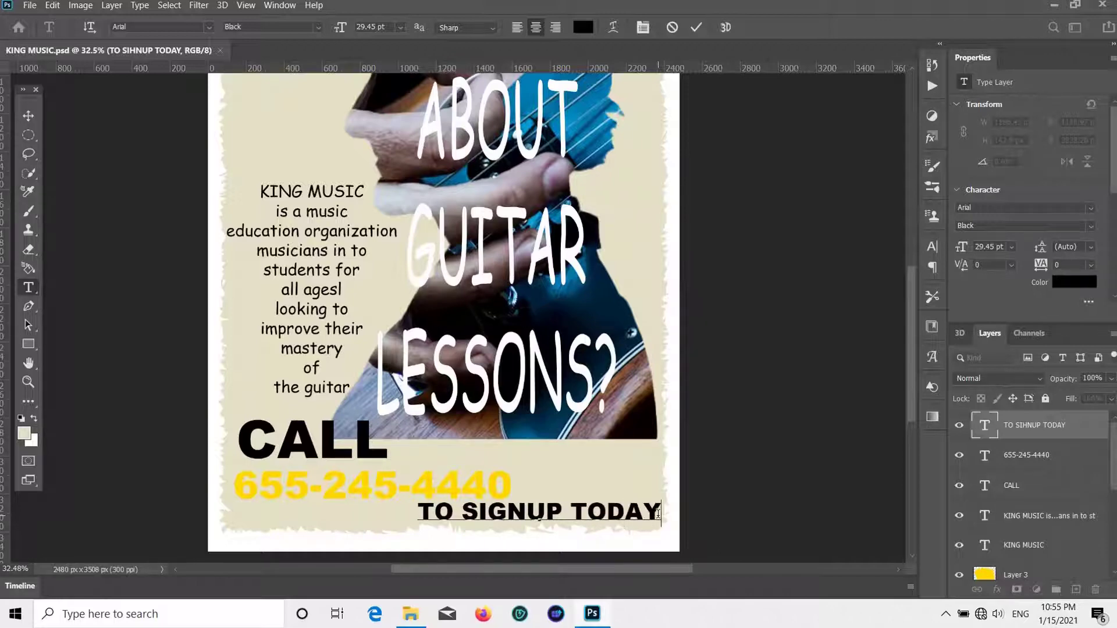
click(28, 116)
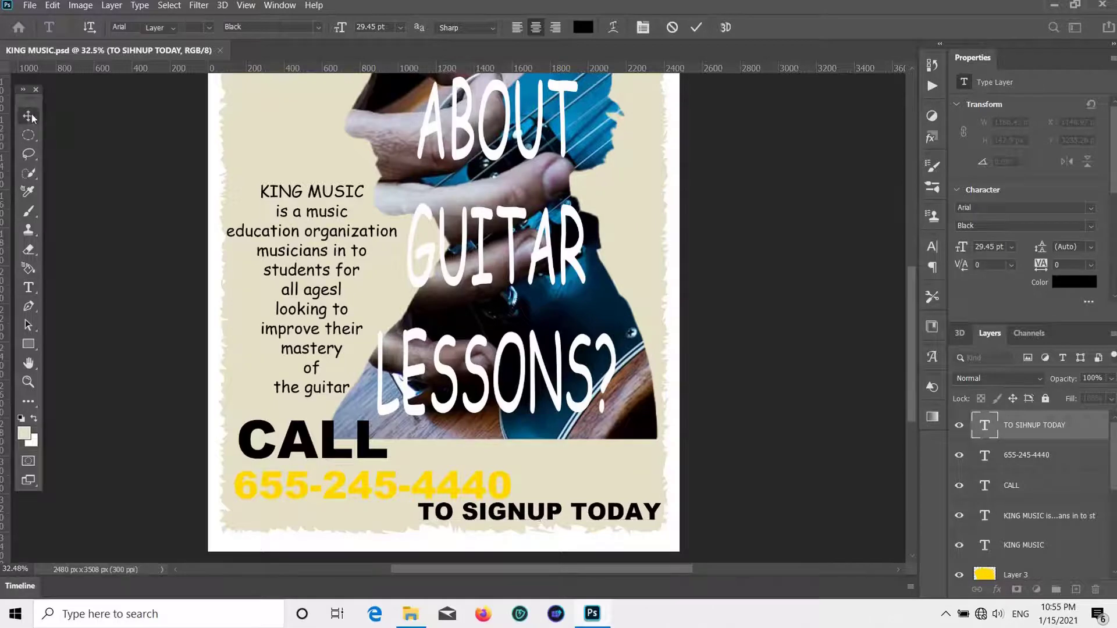
scroll(659, 414, down, 1)
drag(533, 508, 528, 505)
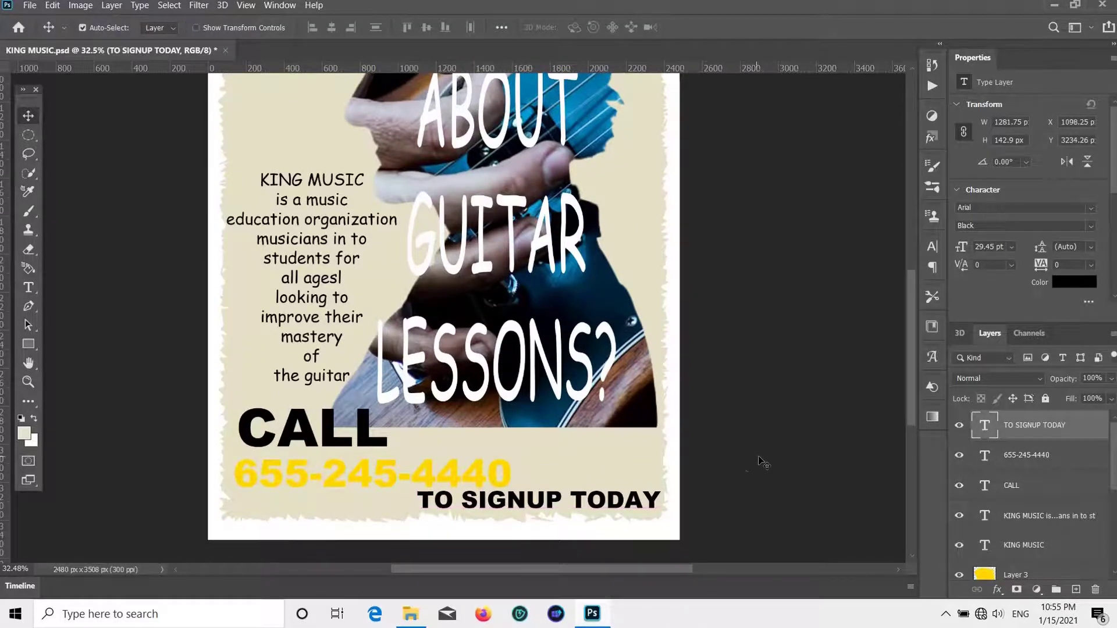
- With the whole poster in view, nudge the THINKING ABOUT GUITAR LESSONS? headline a few pixels right
click(749, 458)
scroll(728, 473, down, 3)
scroll(728, 474, up, 8)
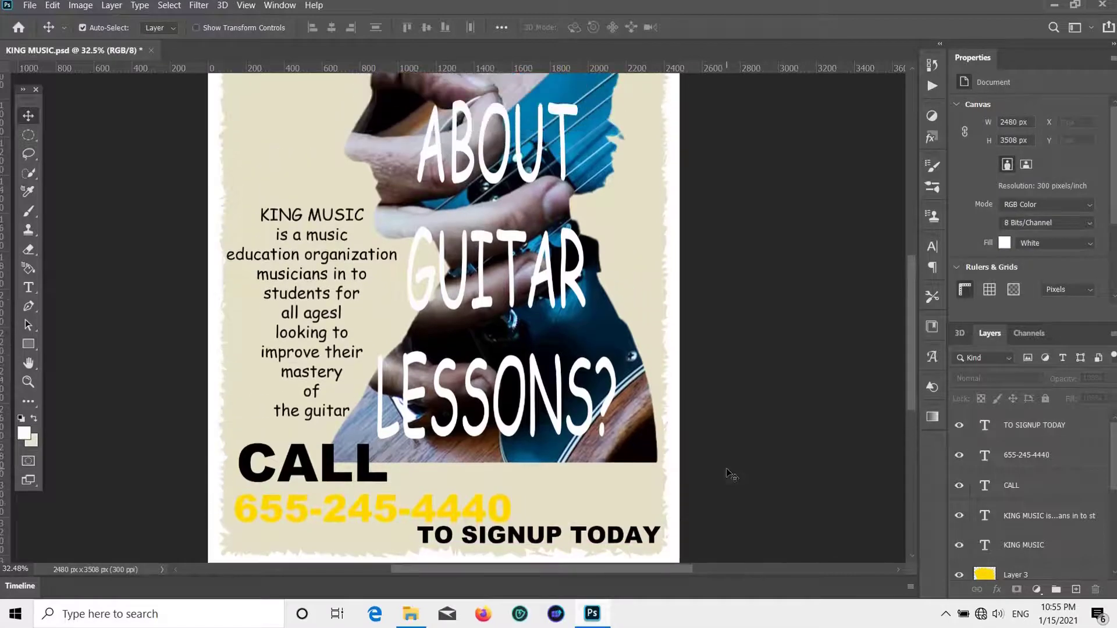
scroll(730, 459, down, 3)
scroll(736, 462, up, 2)
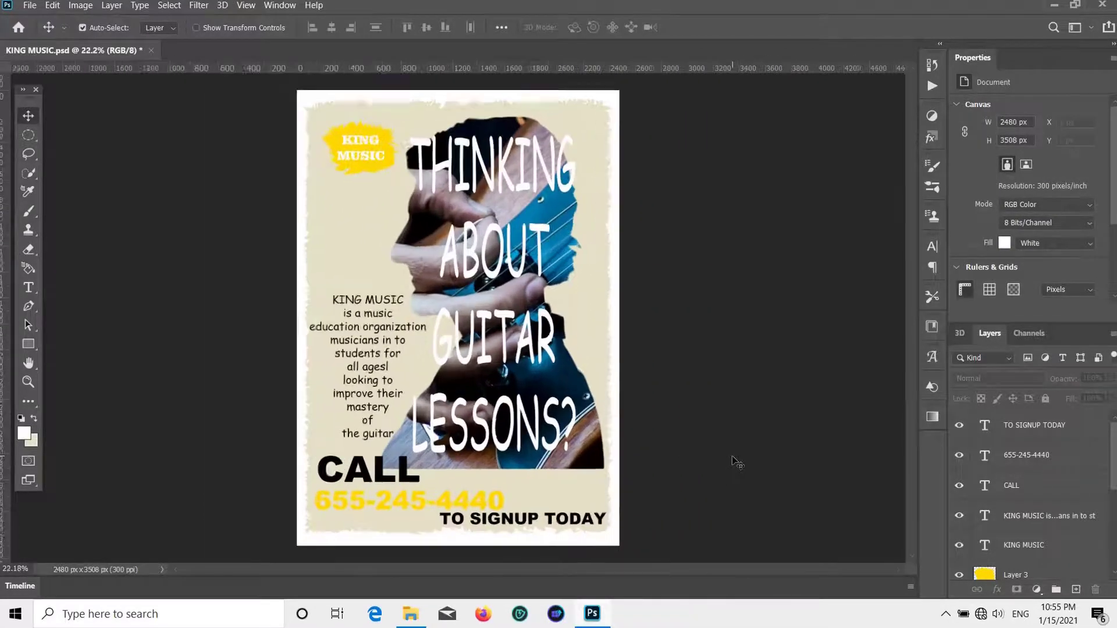
scroll(753, 342, down, 1)
drag(550, 377, 548, 376)
click(548, 376)
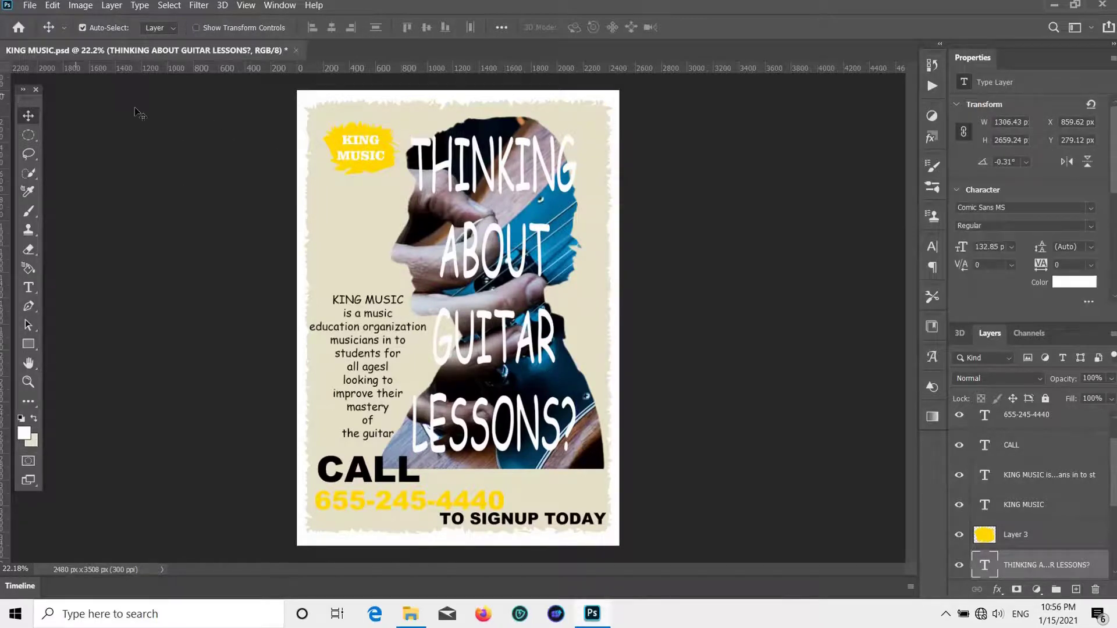
click(336, 142)
- Scale the KING MUSIC text and yellow blob (Layer 3) together to about 123% and reposition it
key(ctrl+t)
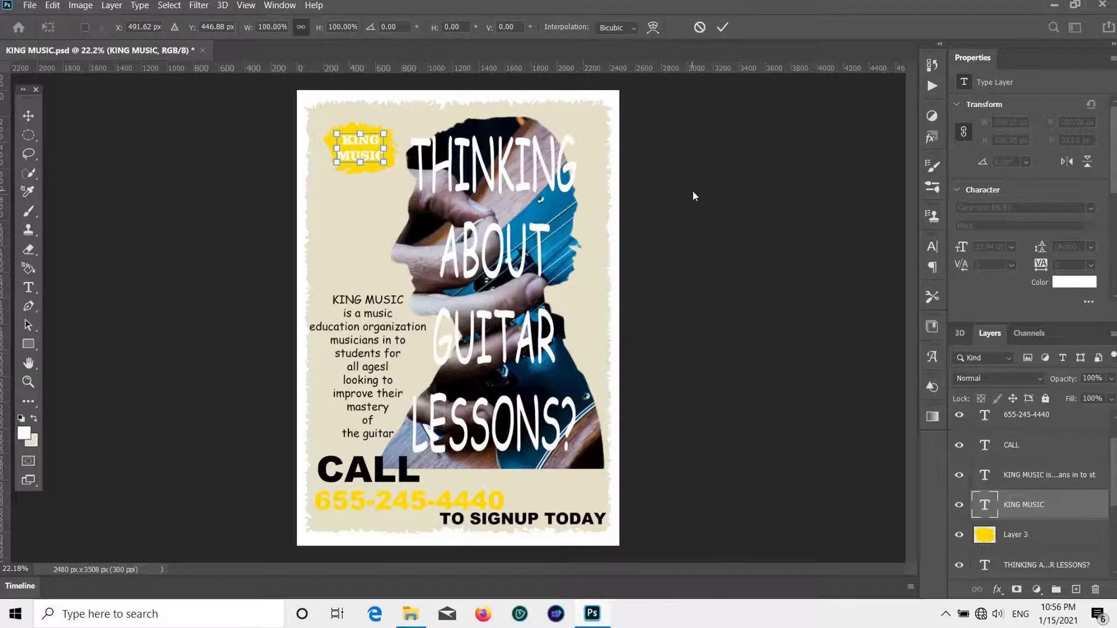
click(24, 113)
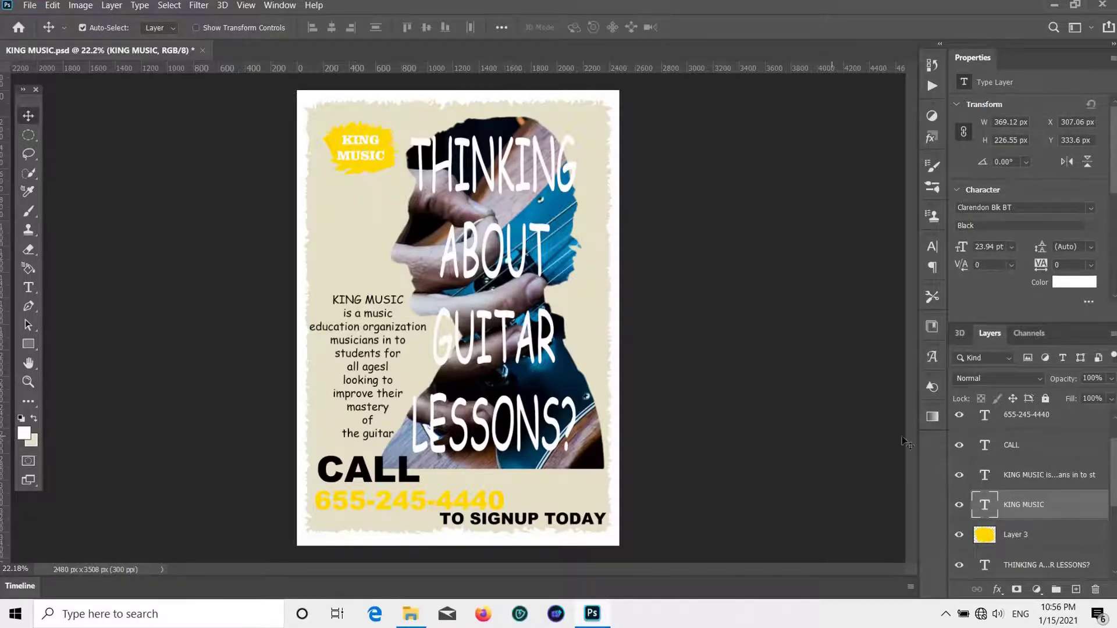
shift+click(1004, 527)
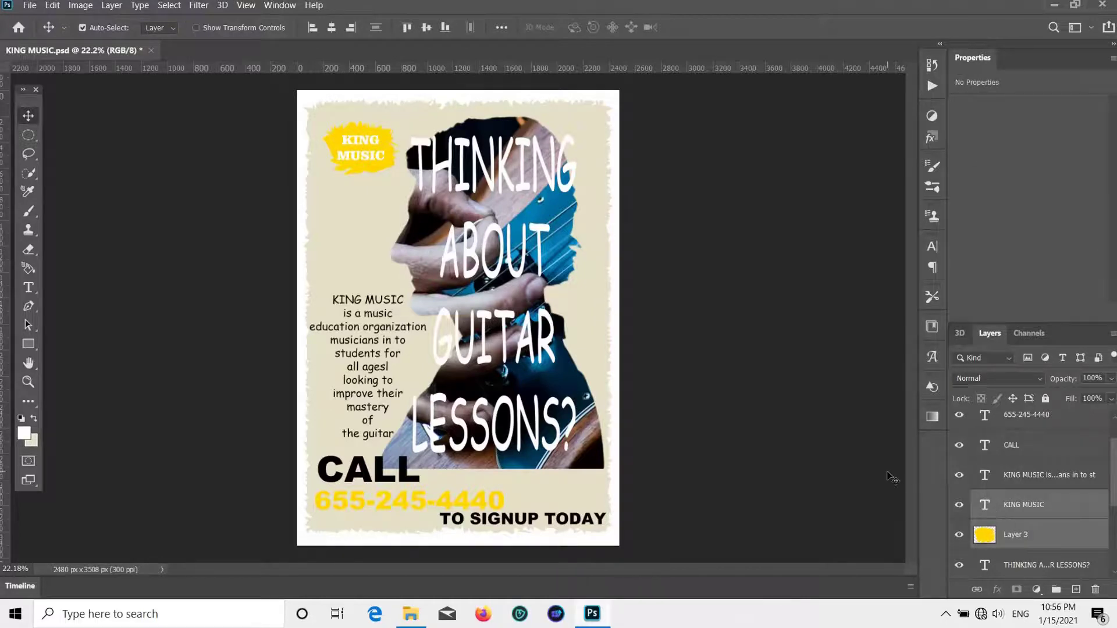
key(ctrl+t)
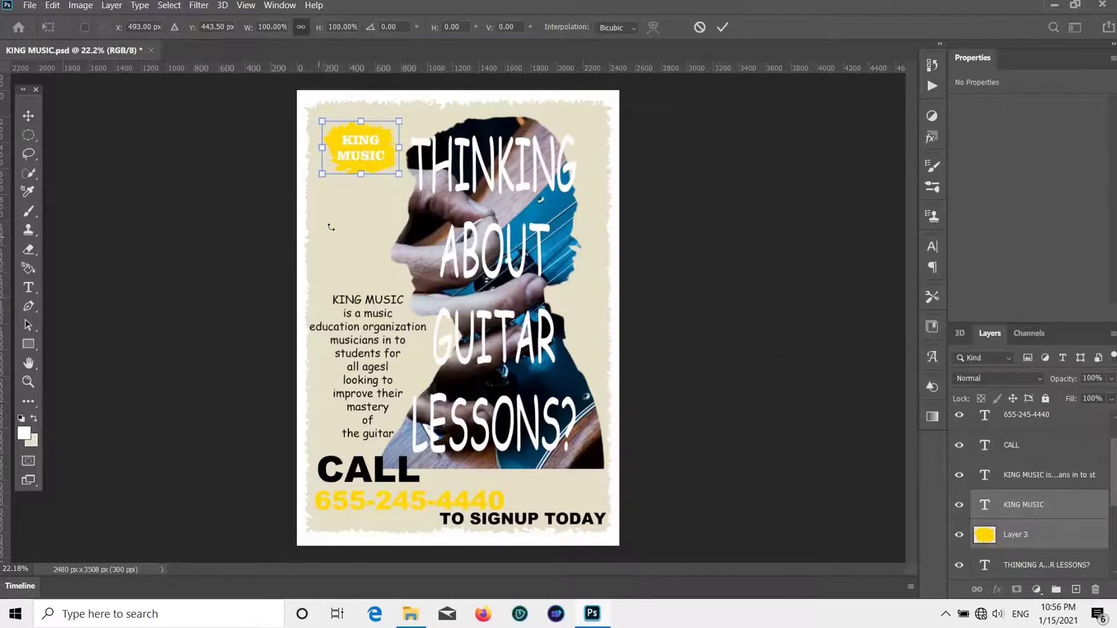
drag(362, 176, 349, 205)
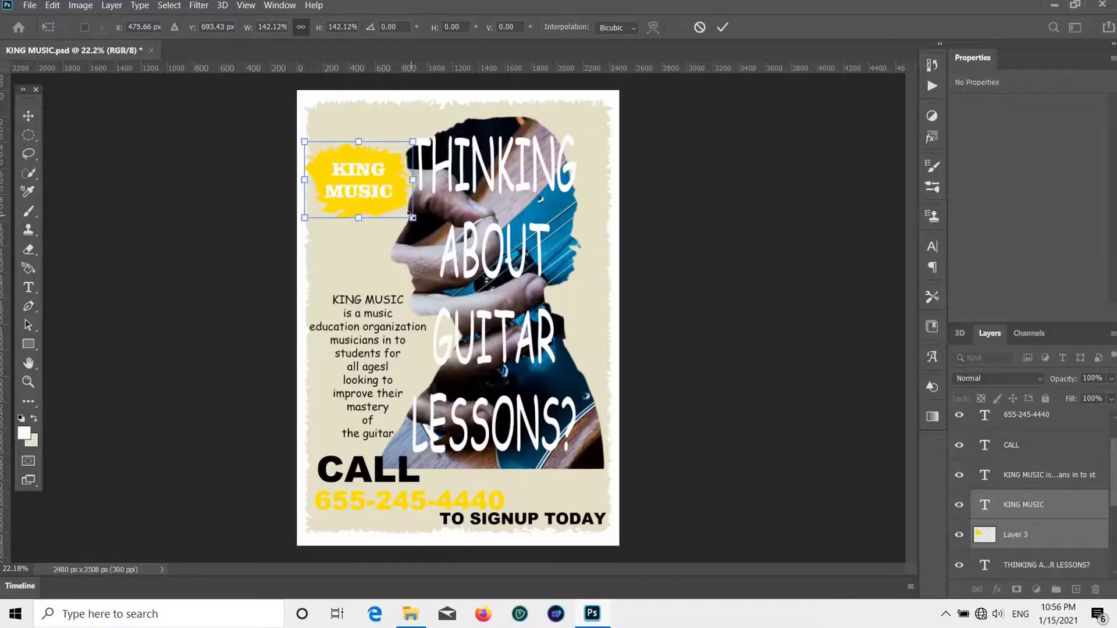
drag(413, 218, 398, 207)
drag(393, 161, 399, 155)
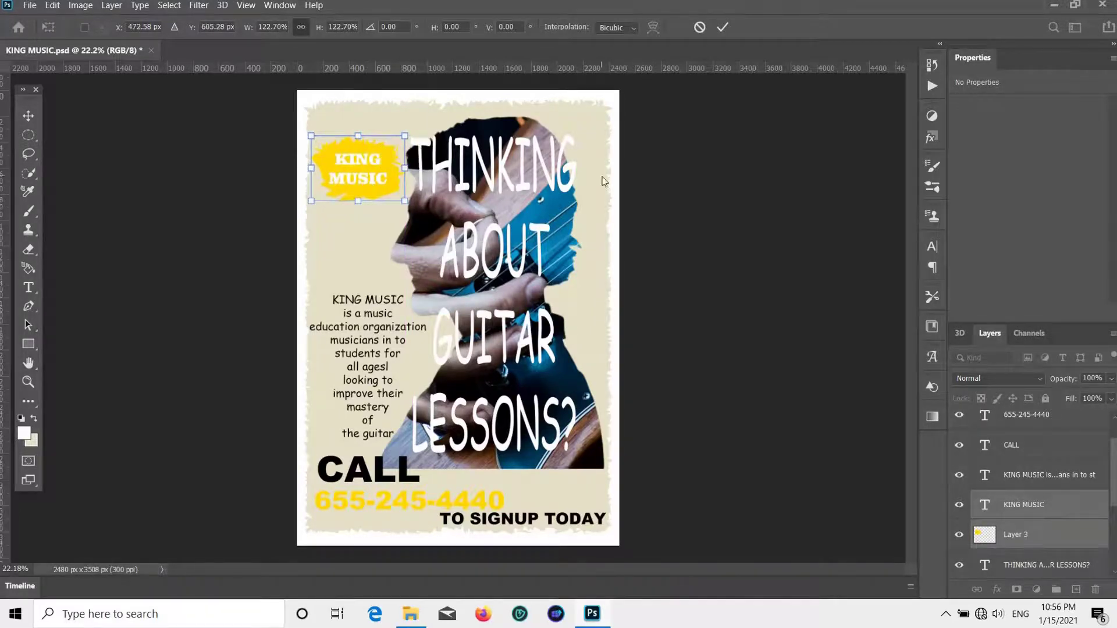
click(28, 115)
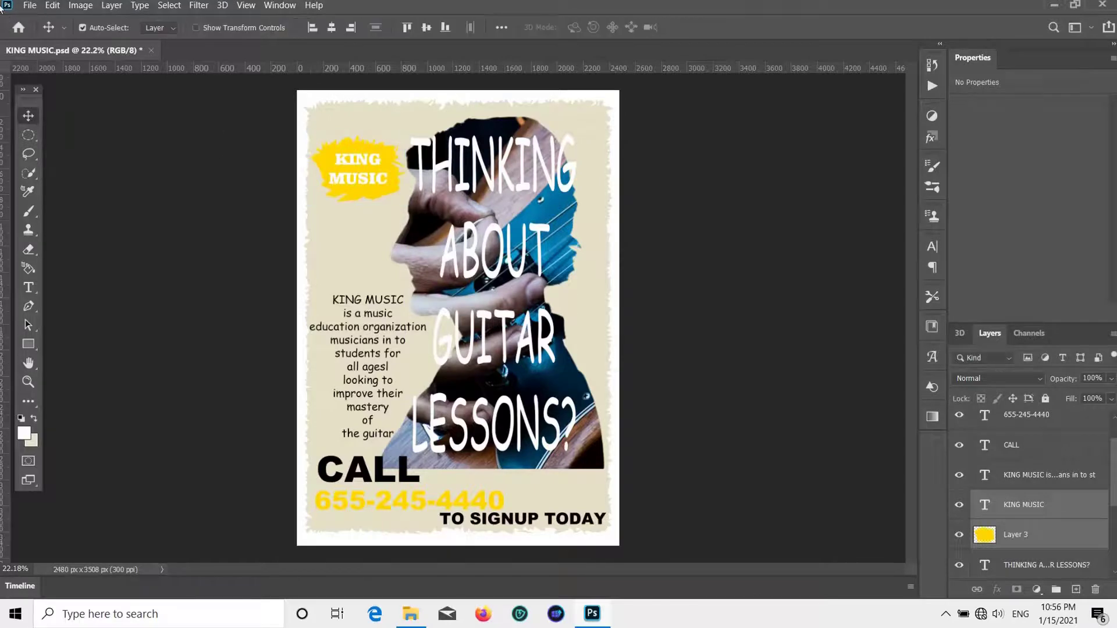
click(30, 6)
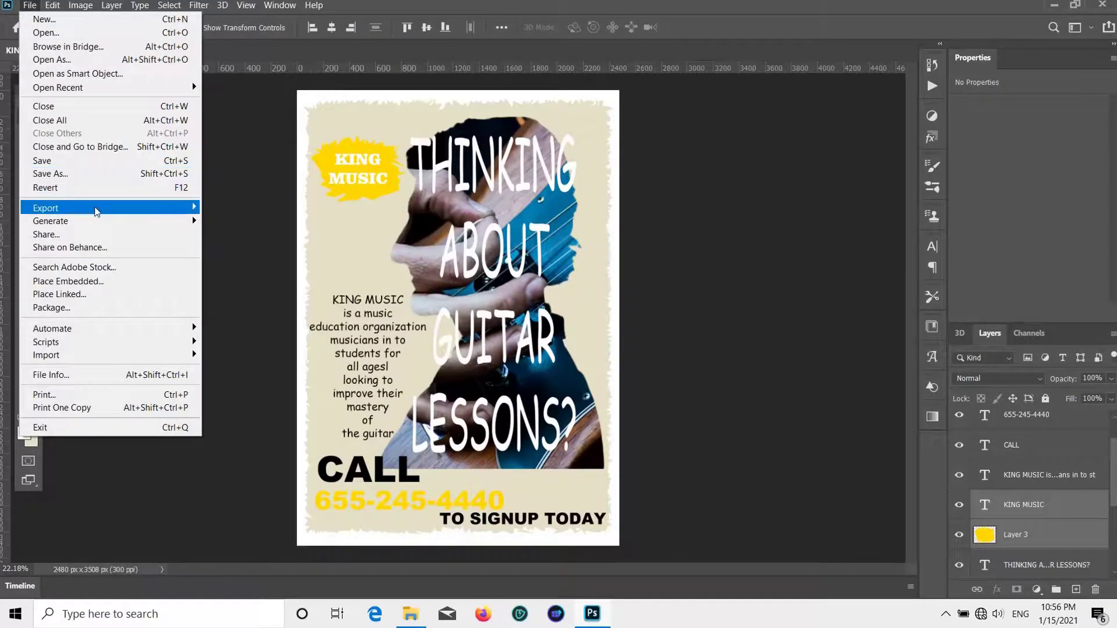
- Export the poster as a full-size 2480 × 3508 PNG named 'MUSIC KING'
mouse_move(138, 200)
click(289, 220)
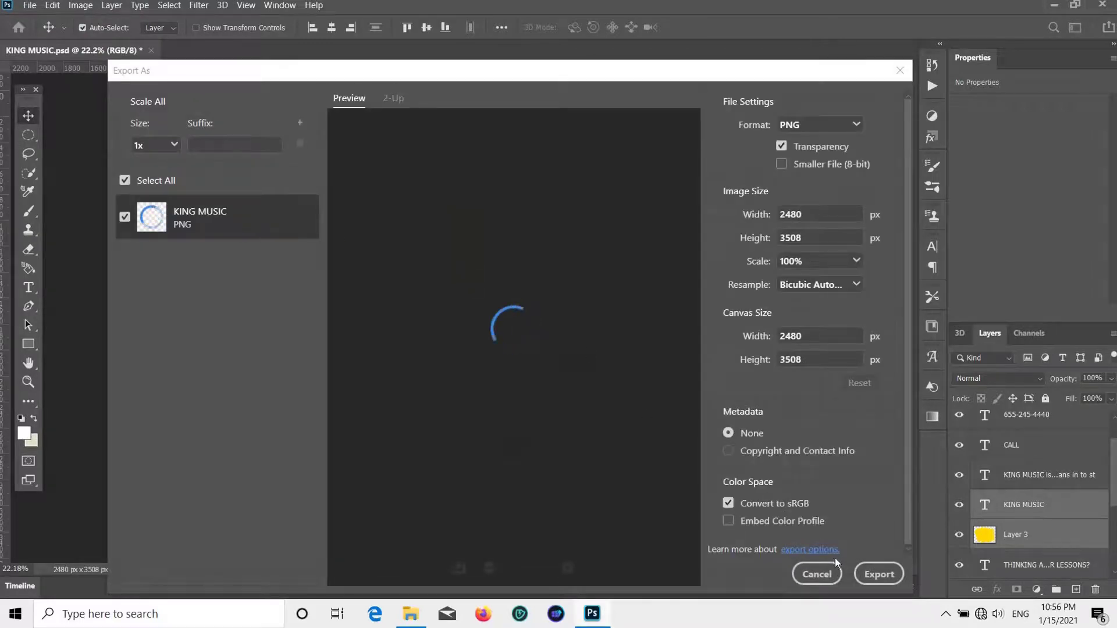
click(866, 574)
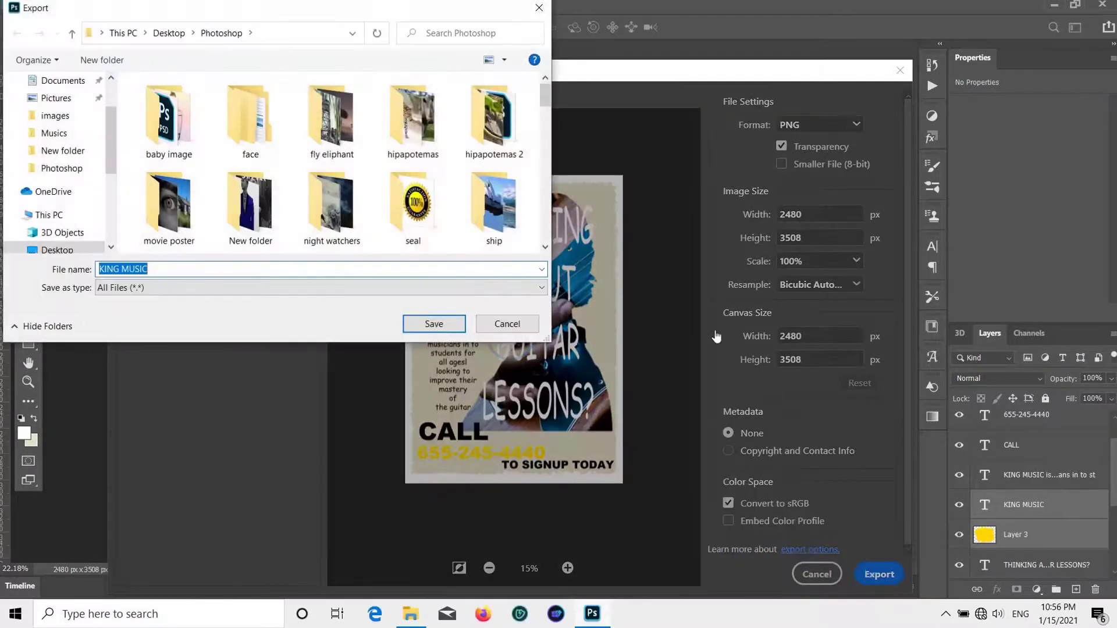
key(BackSpace)
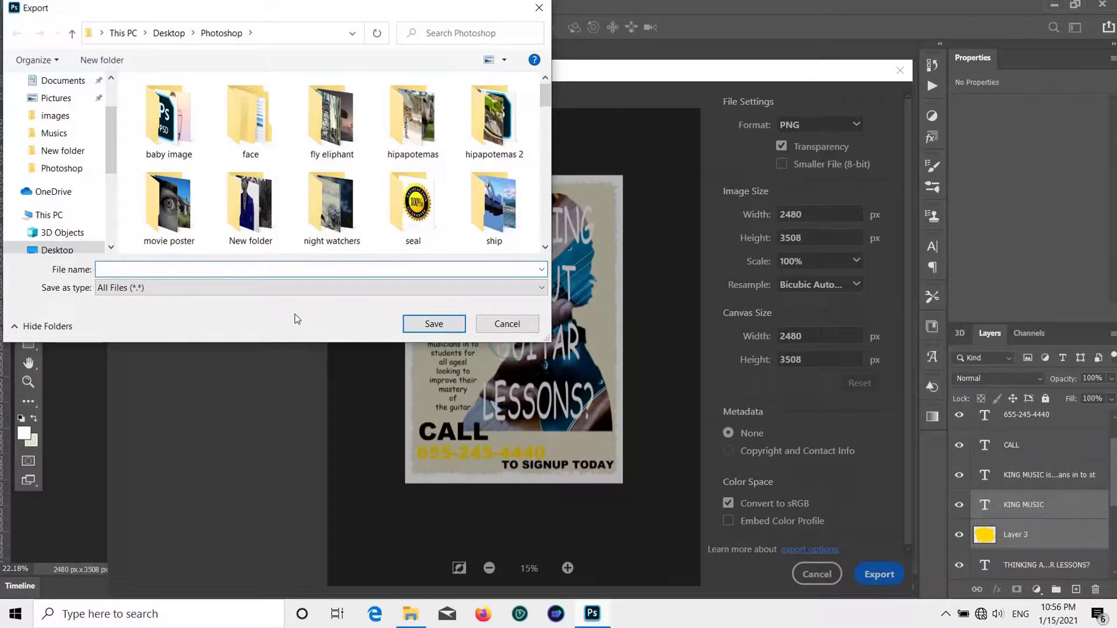
text(MUSIC KING)
key(Return)
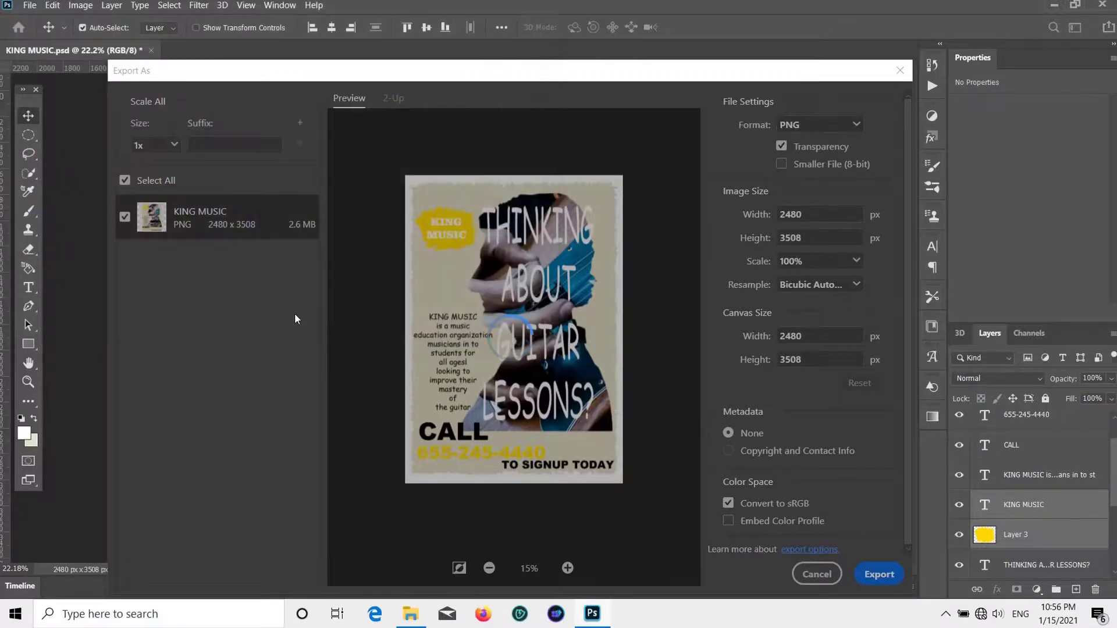